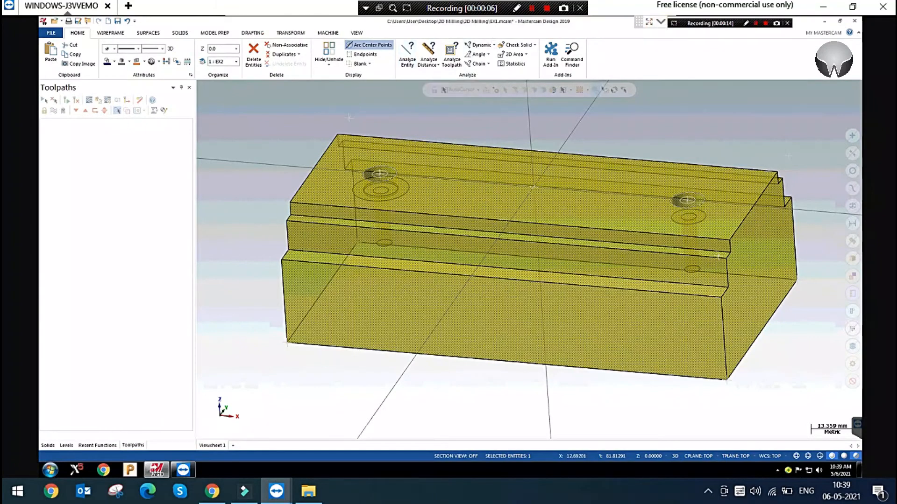
Clear the selection of the solid body and show the part in the isometric view
click(428, 58)
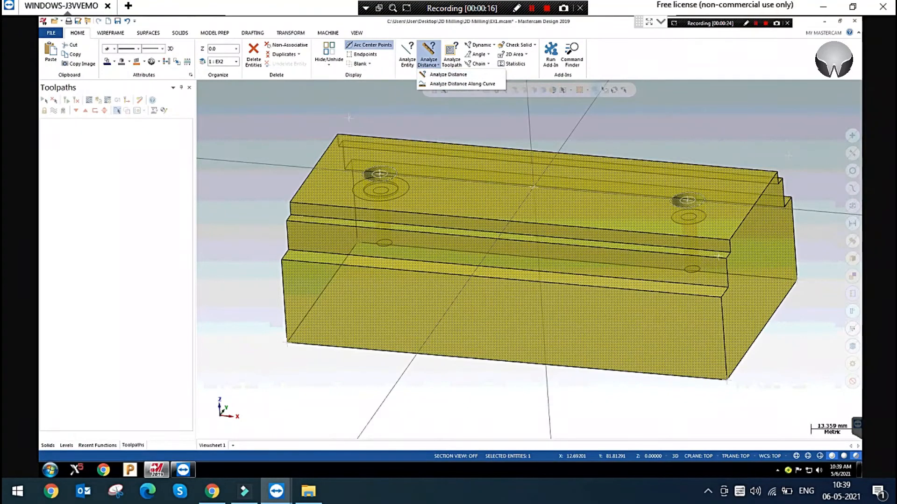
key(Escape)
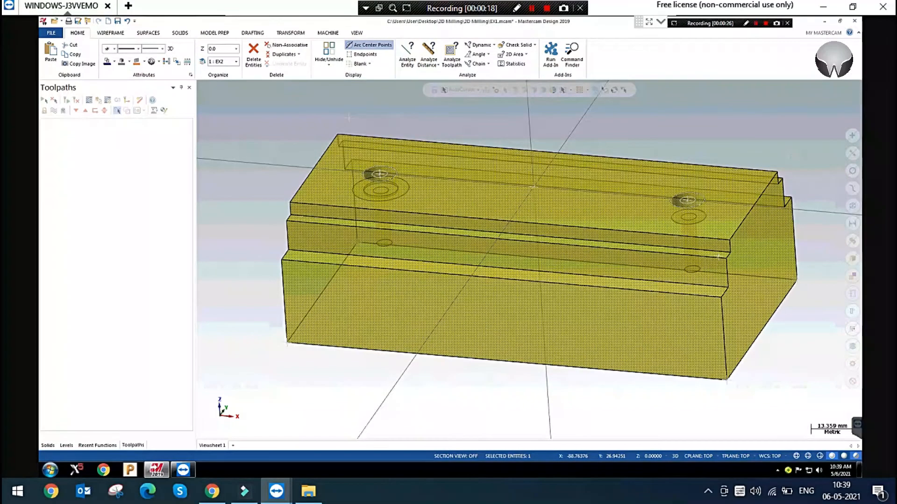
right_click(295, 126)
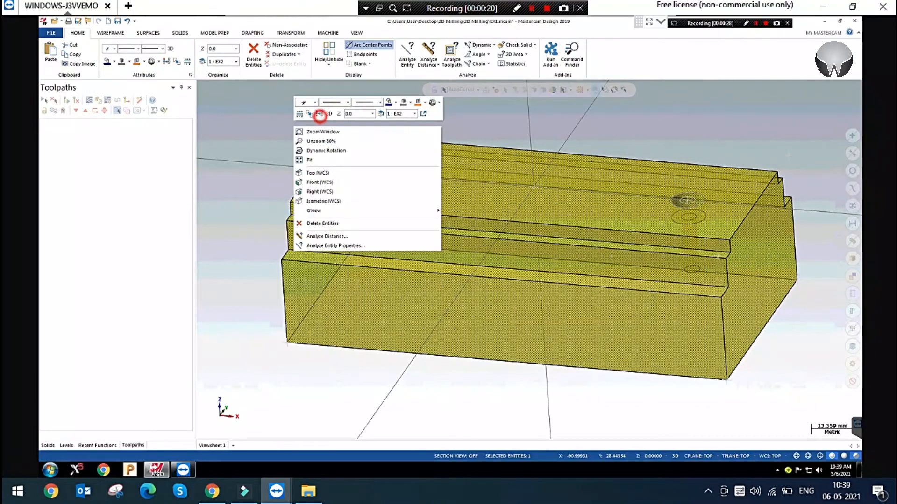
click(320, 115)
click(261, 148)
scroll(397, 275, down, 2)
click(306, 150)
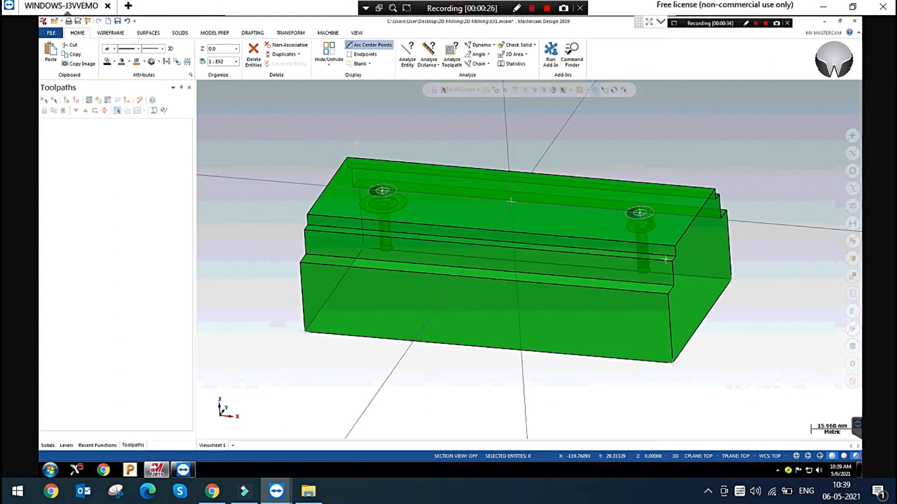
key(alt+7)
scroll(374, 288, down, 4)
scroll(607, 227, up, 2)
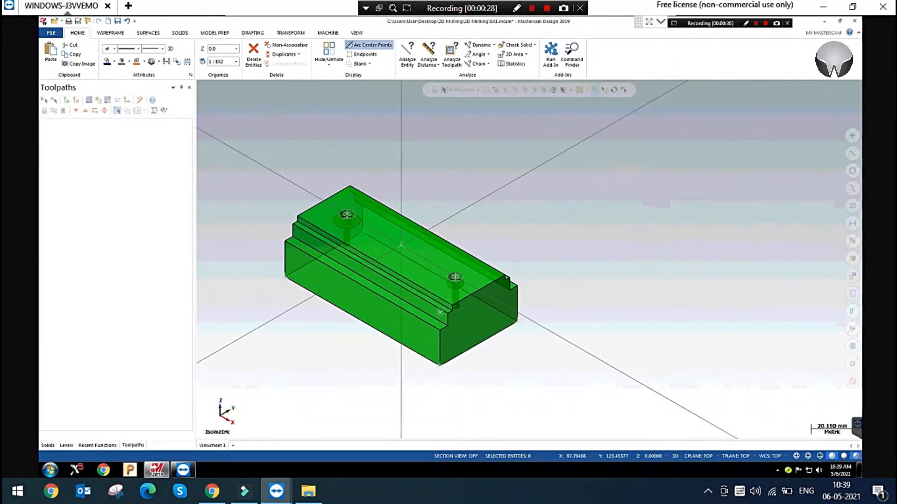
scroll(761, 228, down, 1)
scroll(275, 248, up, 5)
click(246, 160)
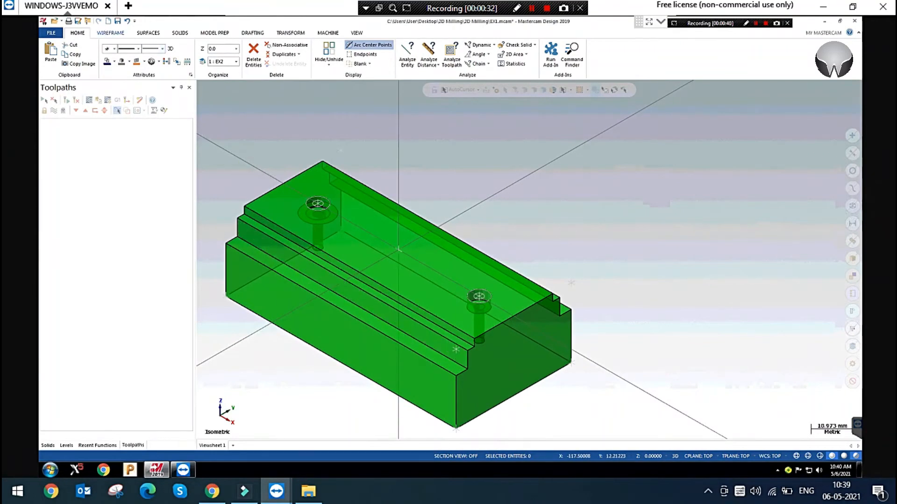
click(153, 61)
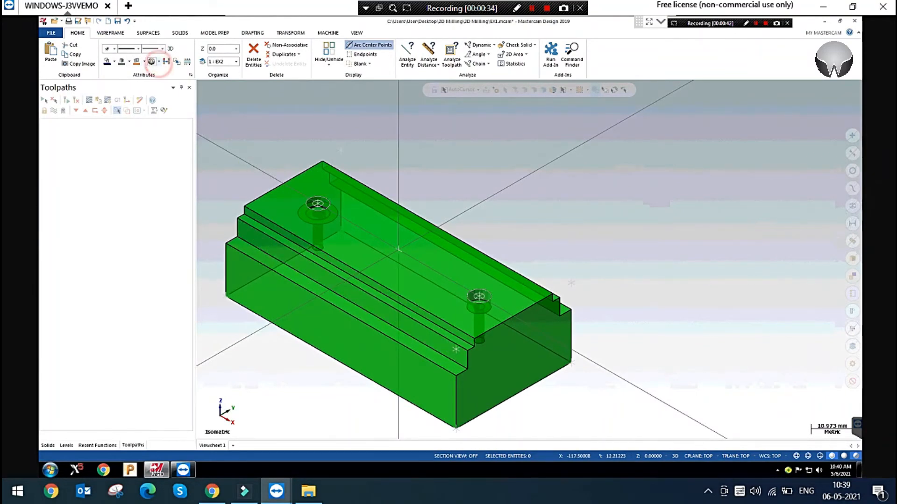
click(254, 82)
click(461, 159)
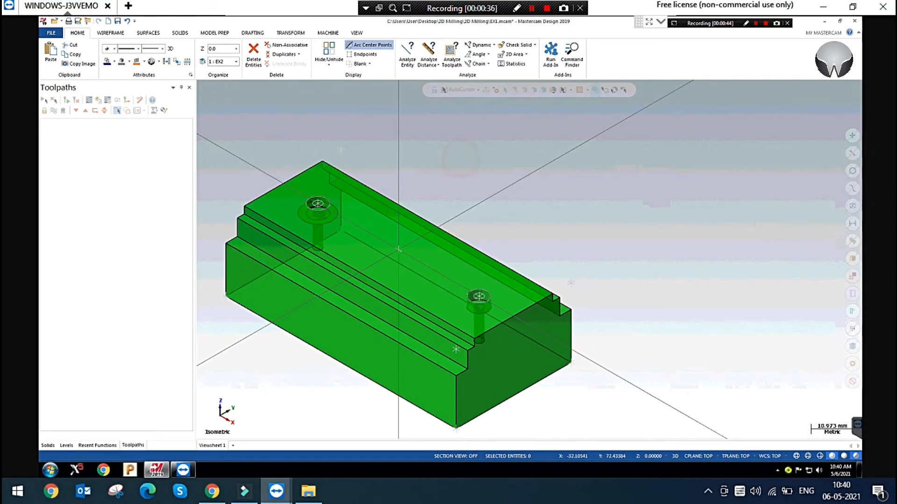
scroll(640, 238, down, 2)
scroll(661, 236, up, 2)
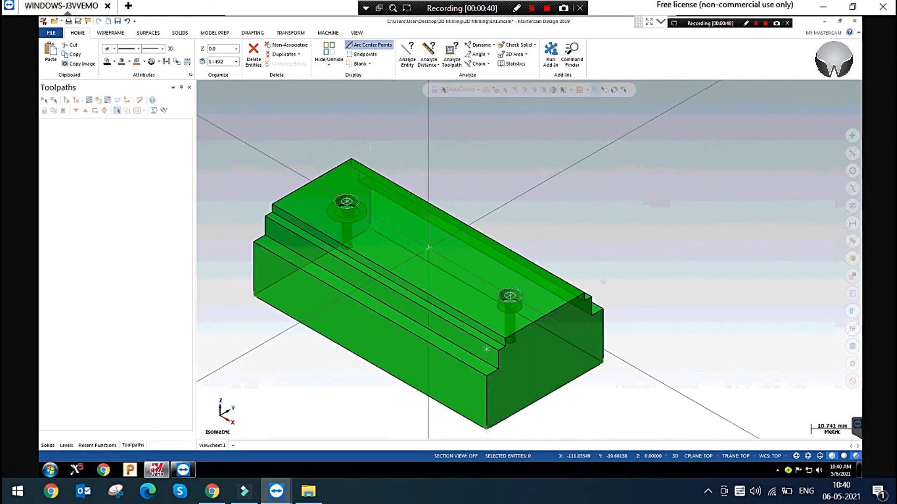
Measure the distance between the two end corners of the top face's front edge with Analyze Distance
click(428, 63)
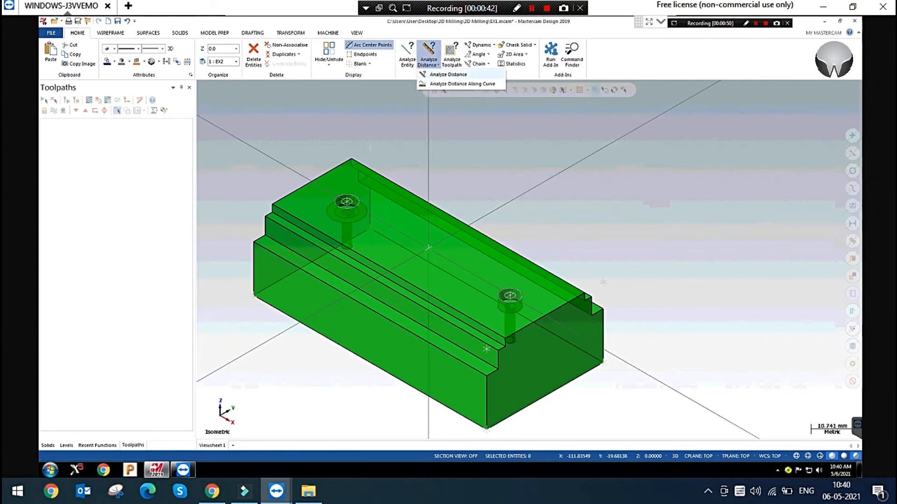
click(448, 75)
scroll(274, 242, up, 2)
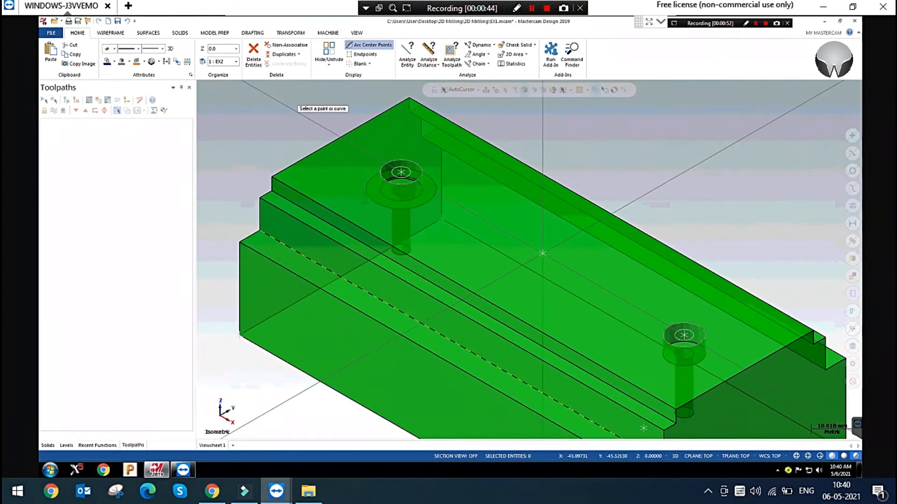
click(271, 178)
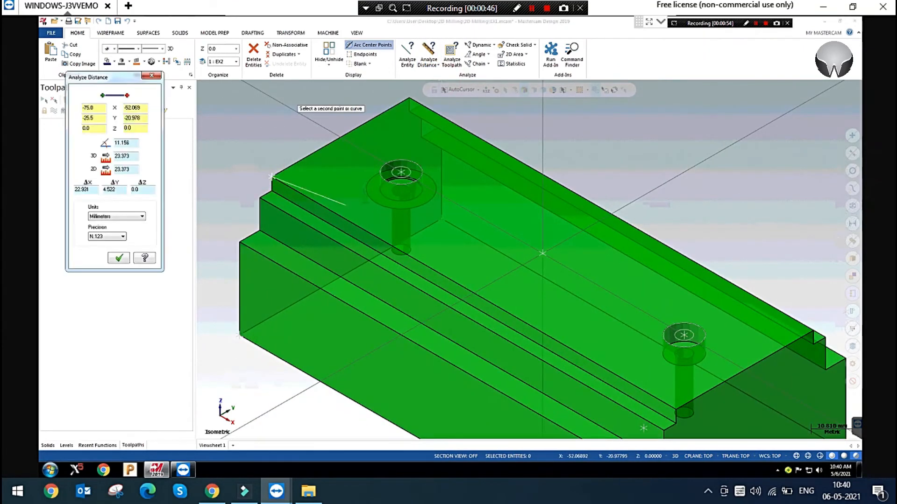
click(675, 410)
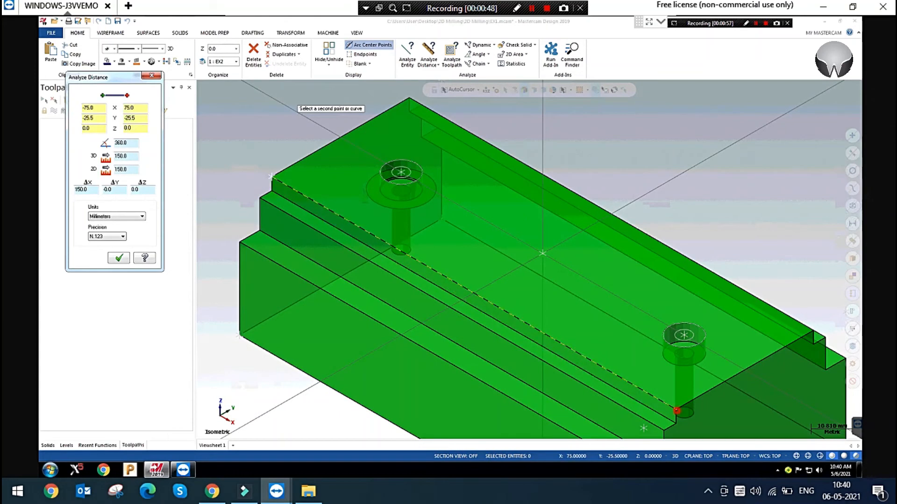
click(676, 410)
drag(133, 170, 120, 169)
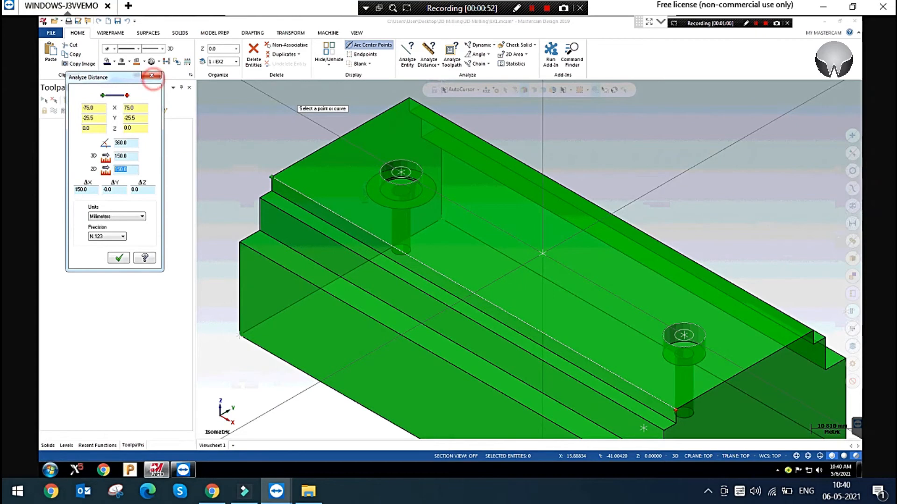
click(151, 75)
scroll(542, 253, down, 1)
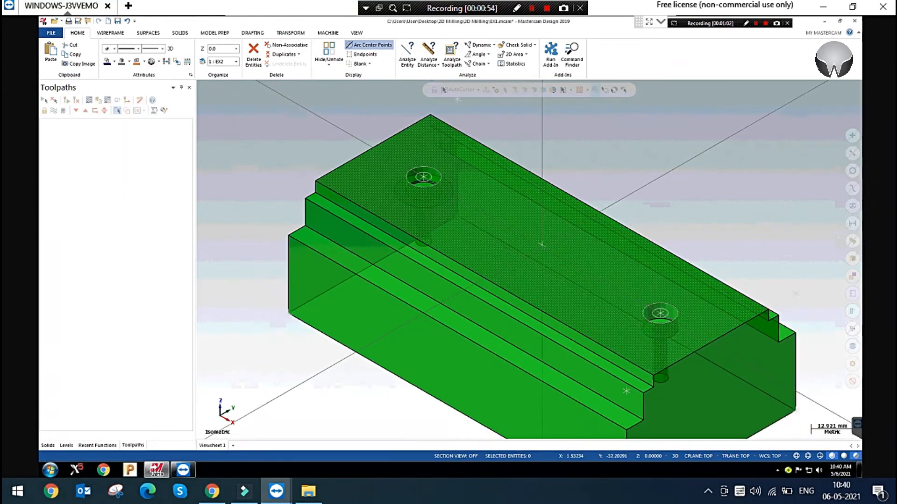
click(291, 150)
click(295, 145)
click(295, 148)
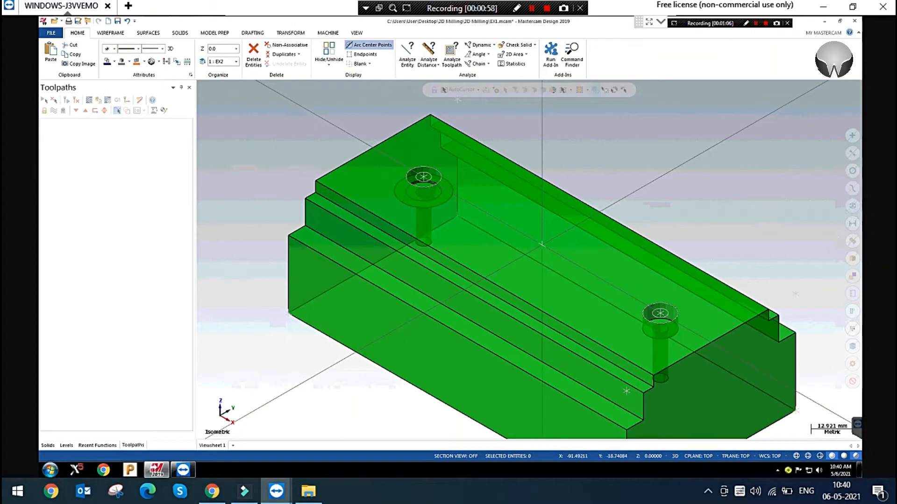
click(286, 151)
Measure the full length of the top face's front edge with Analyze Distance Along Curve
click(428, 64)
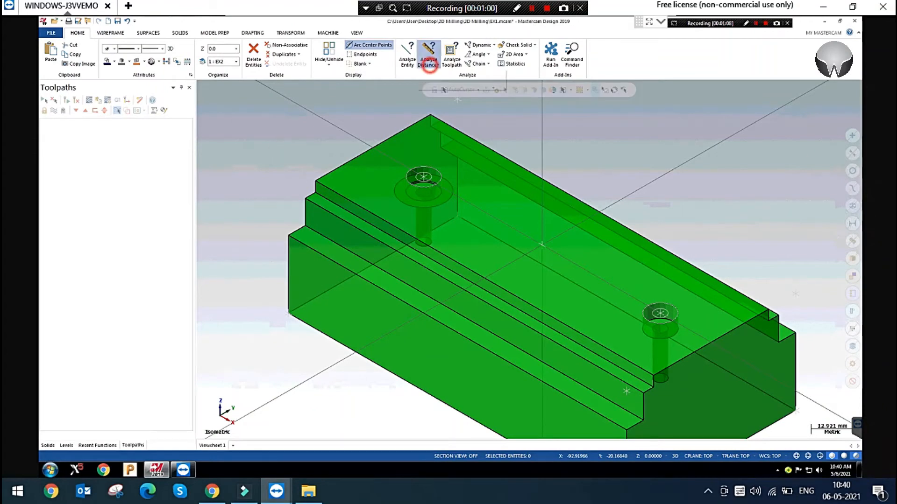
click(454, 85)
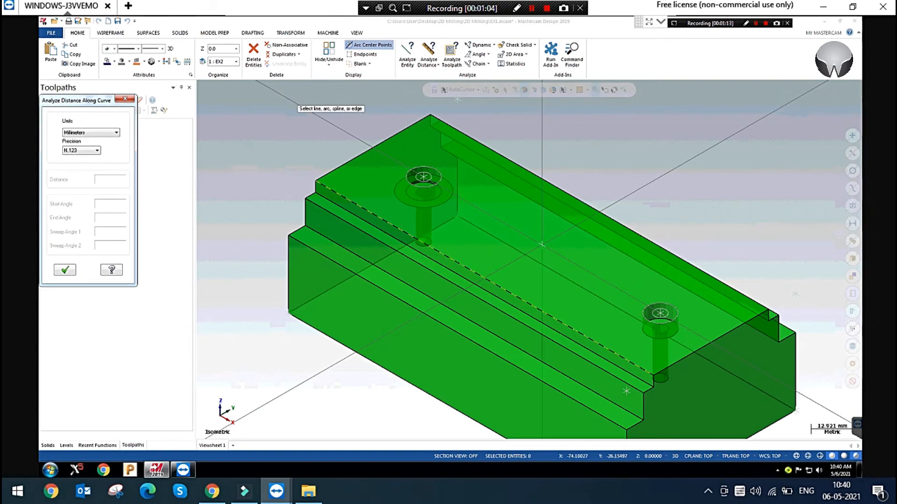
click(321, 183)
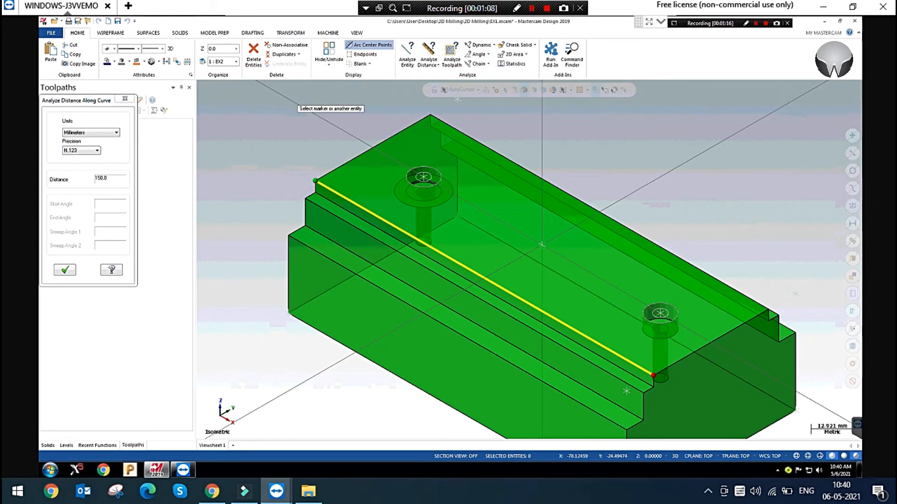
Move both end markers inward along the edge, measure the stretch between them, and close the analysis
click(314, 180)
click(372, 221)
click(653, 375)
click(562, 322)
click(115, 180)
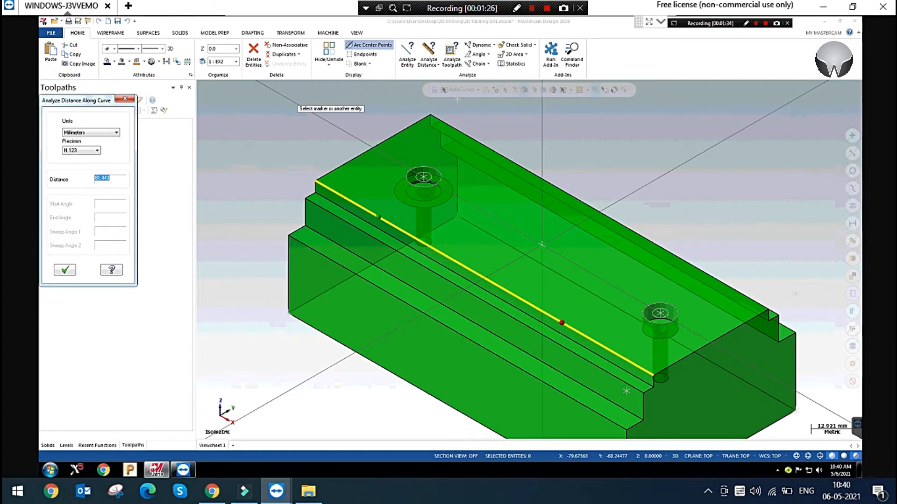
click(124, 99)
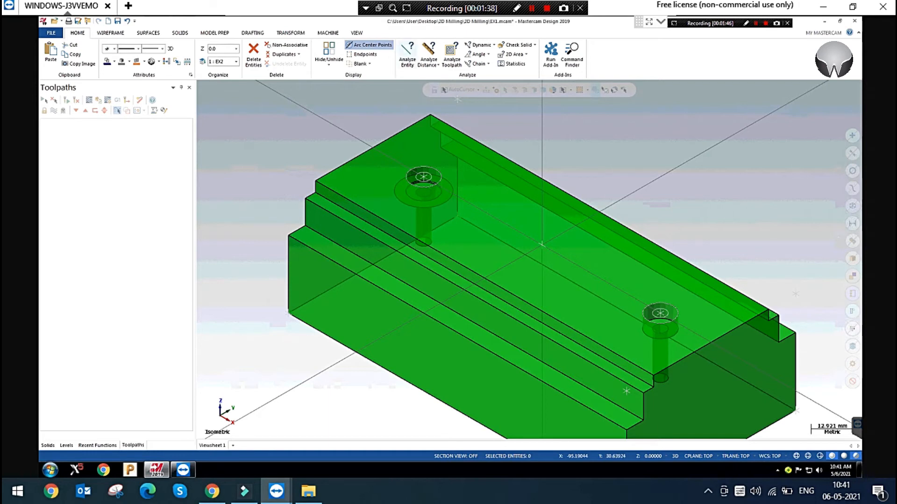
Analyze the coordinates of the centre of the hole on the part's negative X side with Analyze Position
click(494, 46)
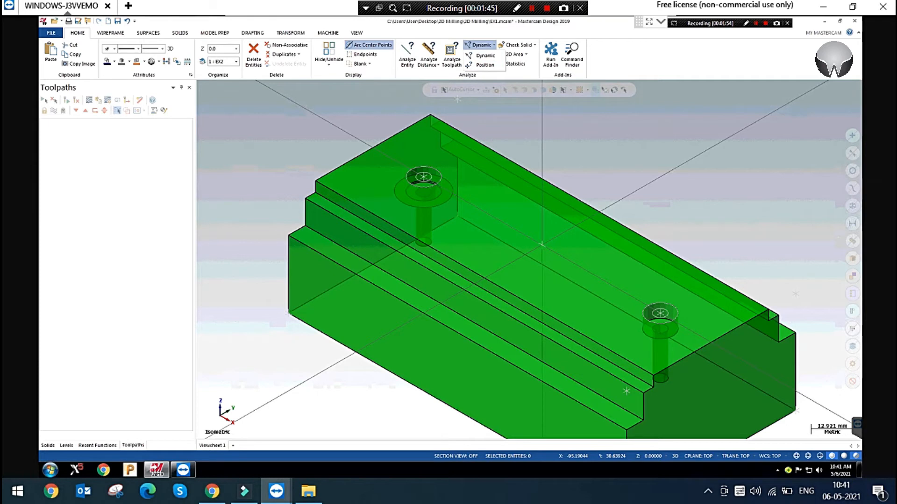
click(481, 65)
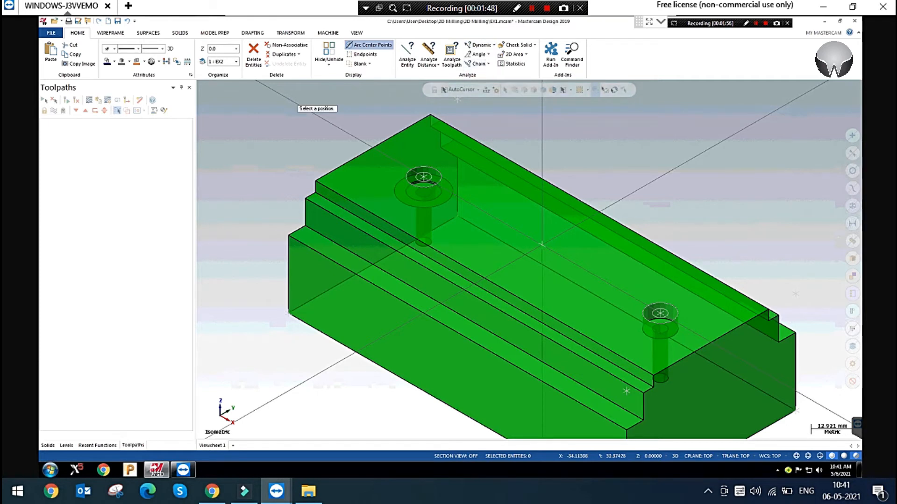
click(423, 176)
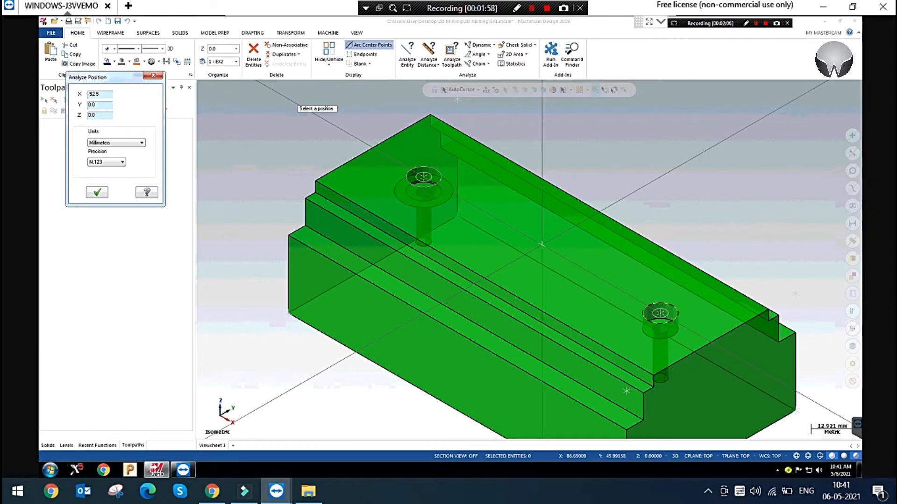
click(535, 45)
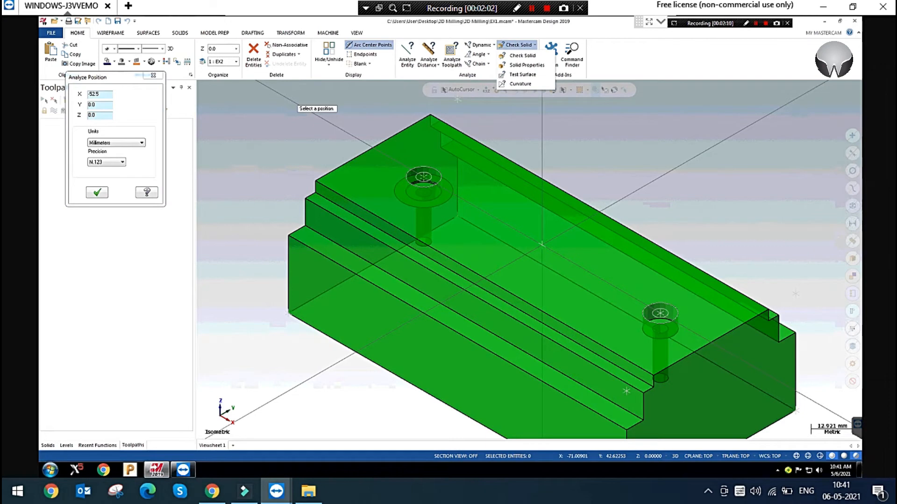
click(534, 45)
click(526, 55)
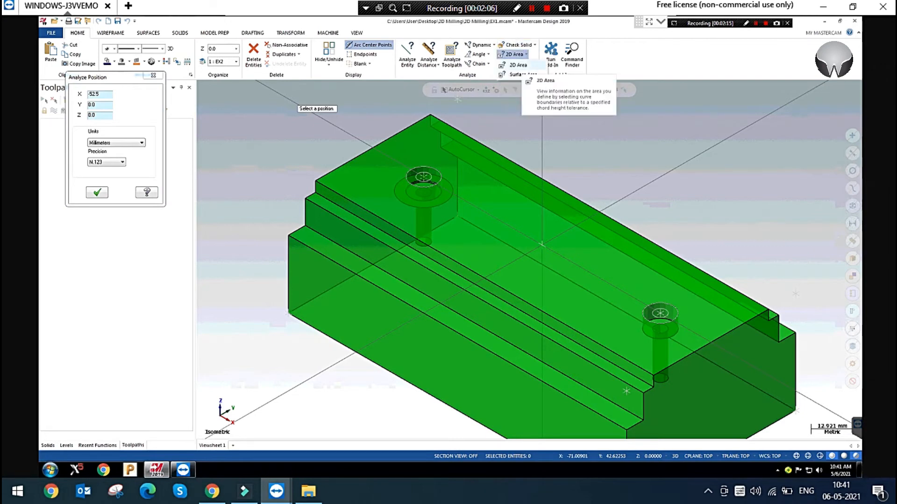
click(517, 64)
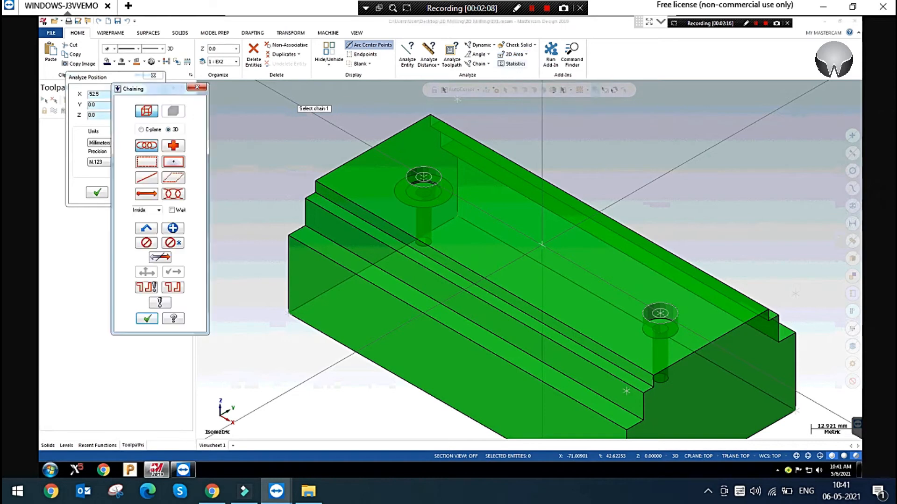
click(196, 88)
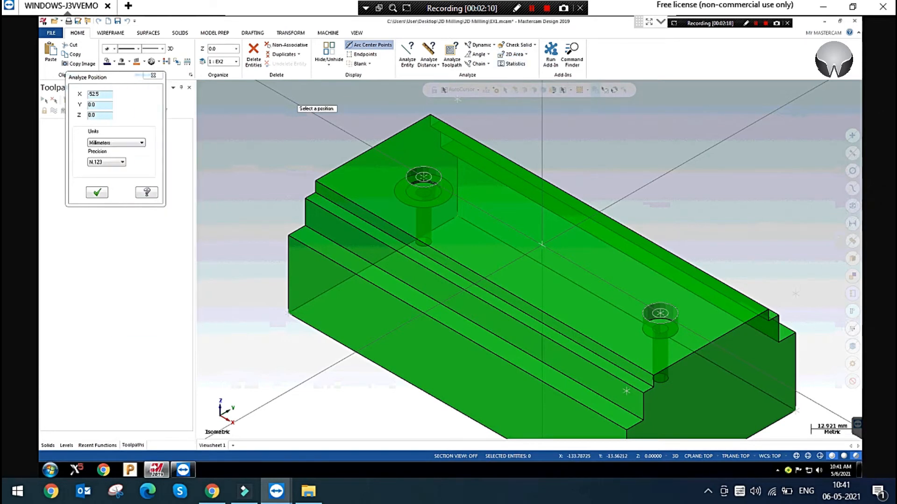
click(98, 193)
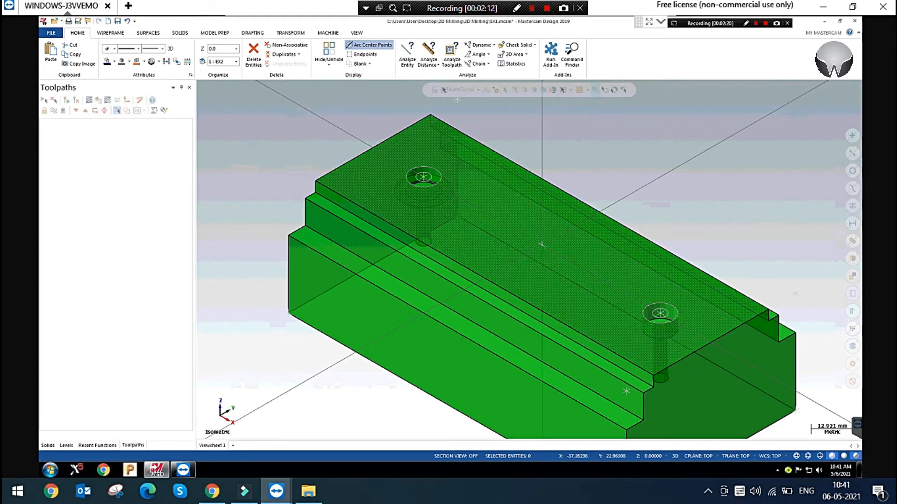
Switch the part to the top view and bring up the Transform commands
scroll(541, 244, down, 3)
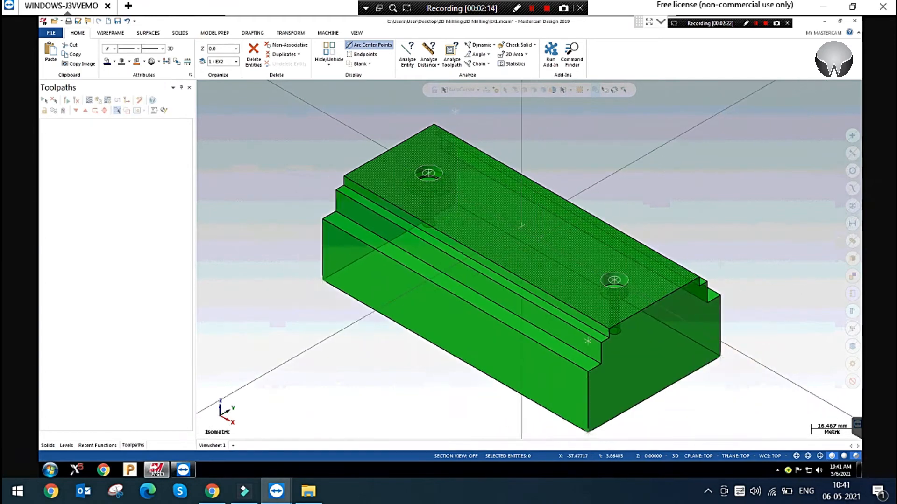
scroll(566, 199, up, 1)
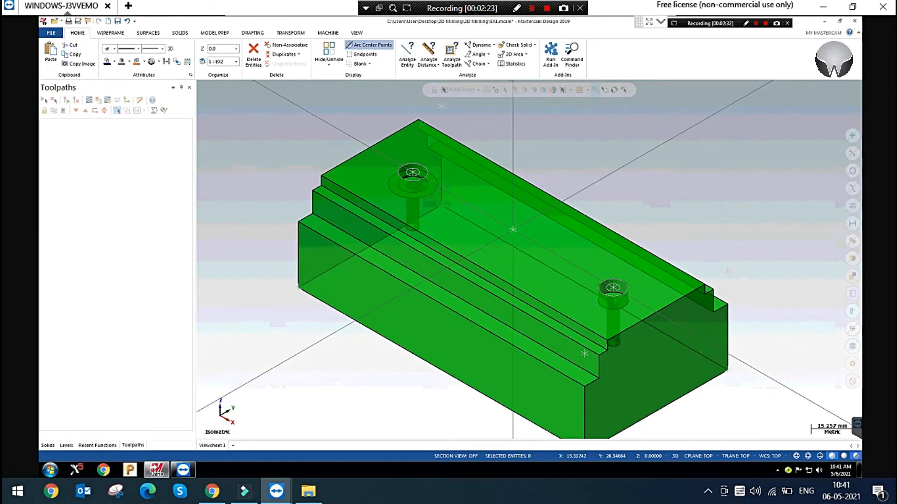
key(alt+1)
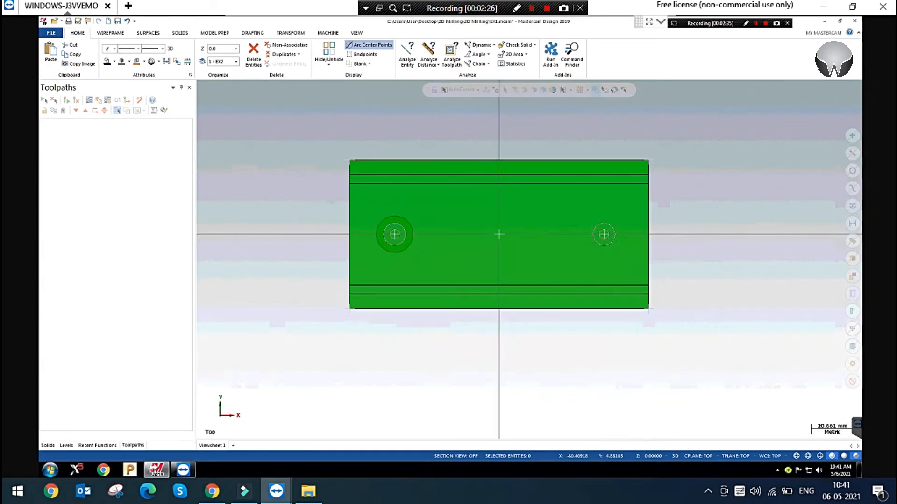
scroll(328, 305, down, 2)
scroll(747, 228, up, 1)
click(604, 181)
click(283, 29)
click(368, 145)
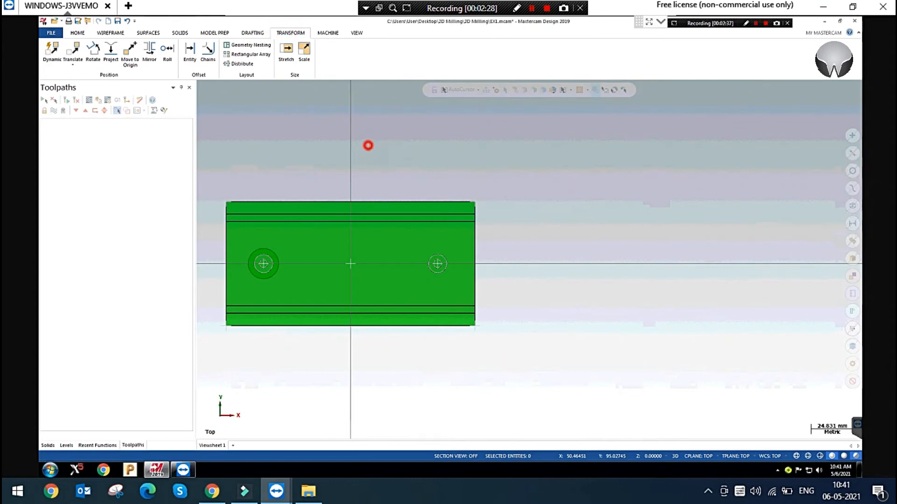
scroll(366, 265, down, 2)
scroll(569, 280, up, 2)
scroll(523, 222, up, 2)
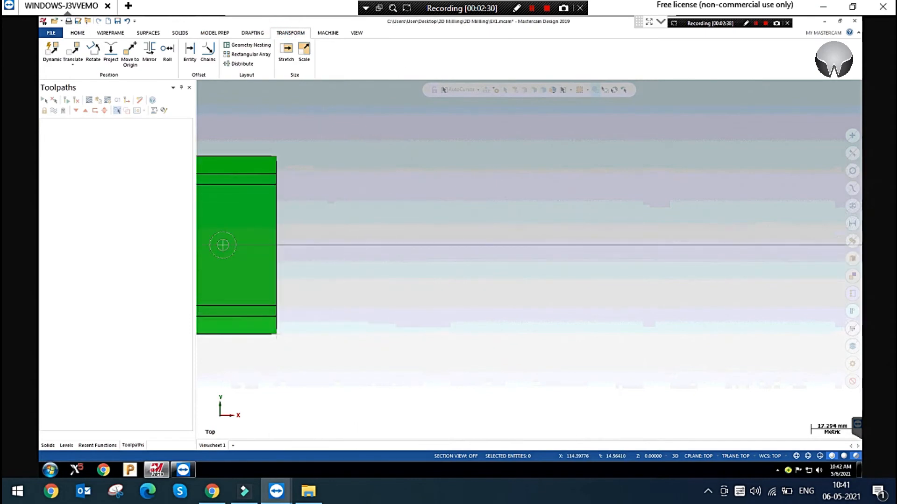
click(622, 202)
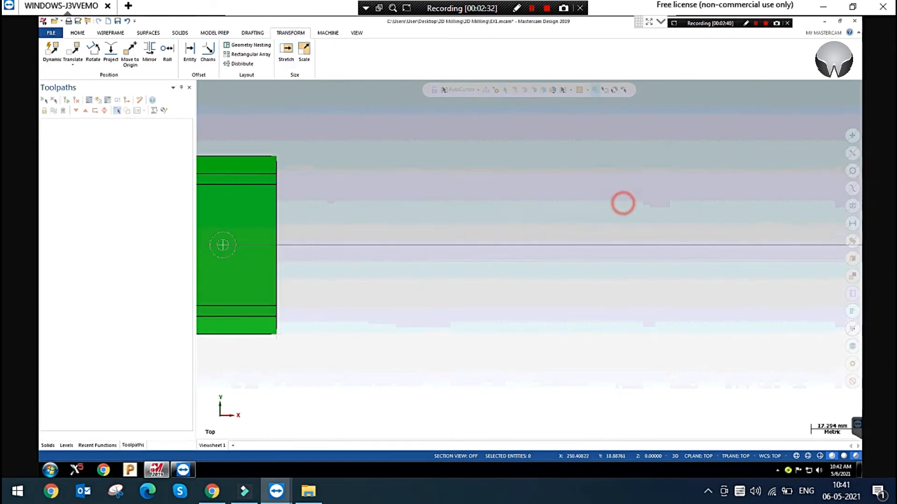
Draw a center-point circle of about 8.5 mm radius in the empty area beyond the part's positive X end
click(74, 64)
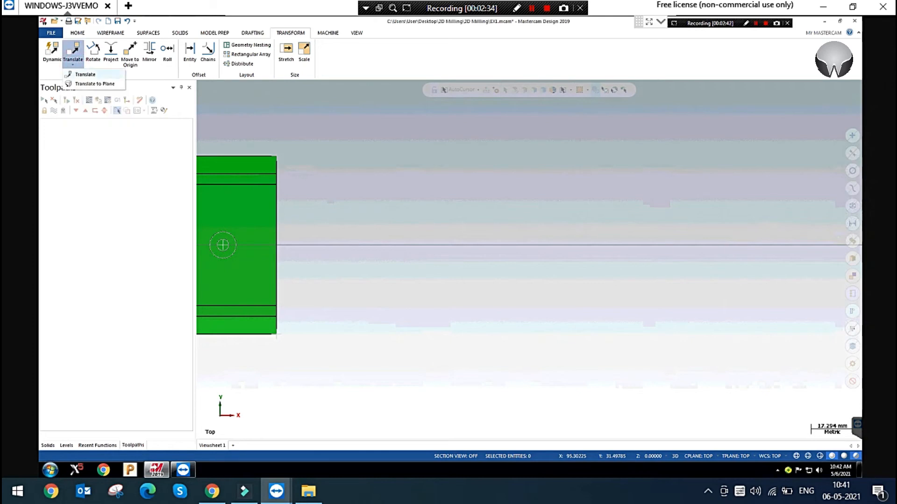
click(593, 229)
click(115, 32)
click(511, 187)
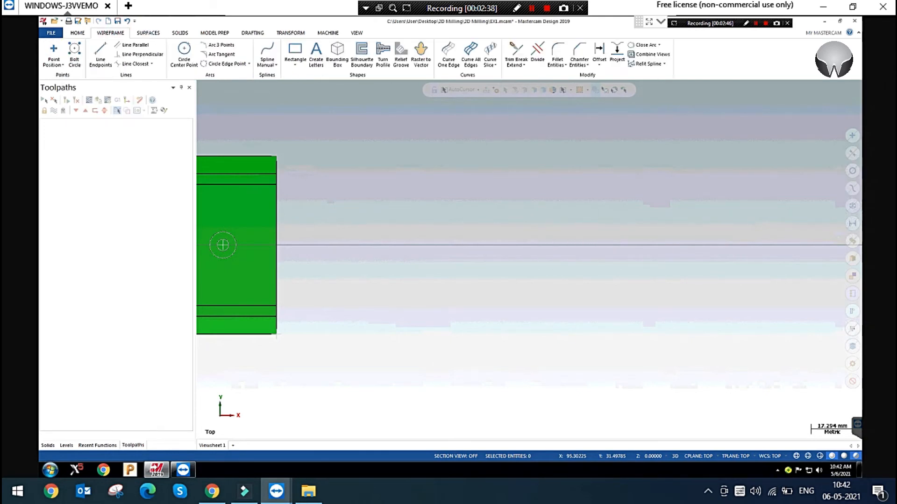
click(188, 61)
scroll(184, 56, down, 3)
click(383, 267)
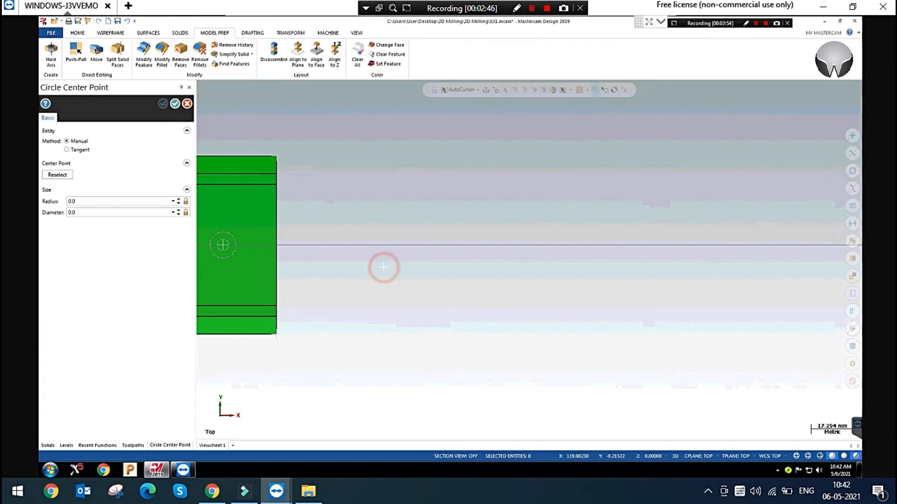
click(403, 258)
click(175, 103)
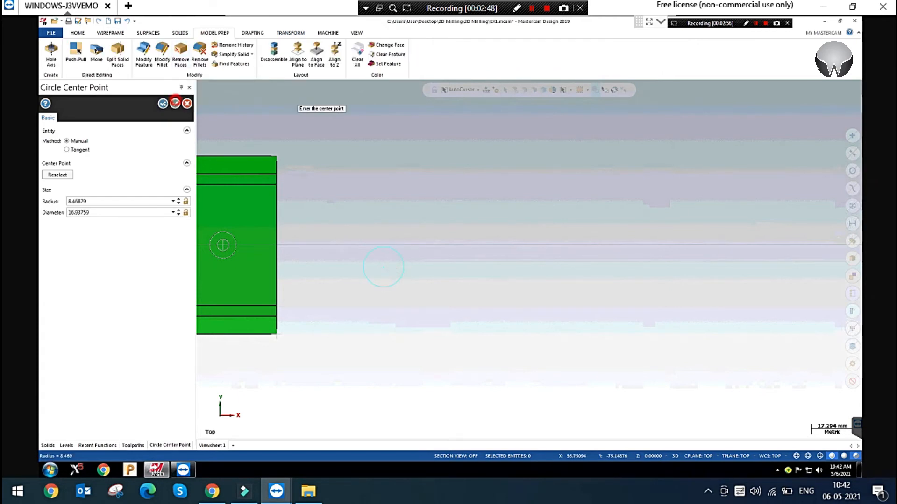
click(455, 175)
scroll(513, 366, down, 1)
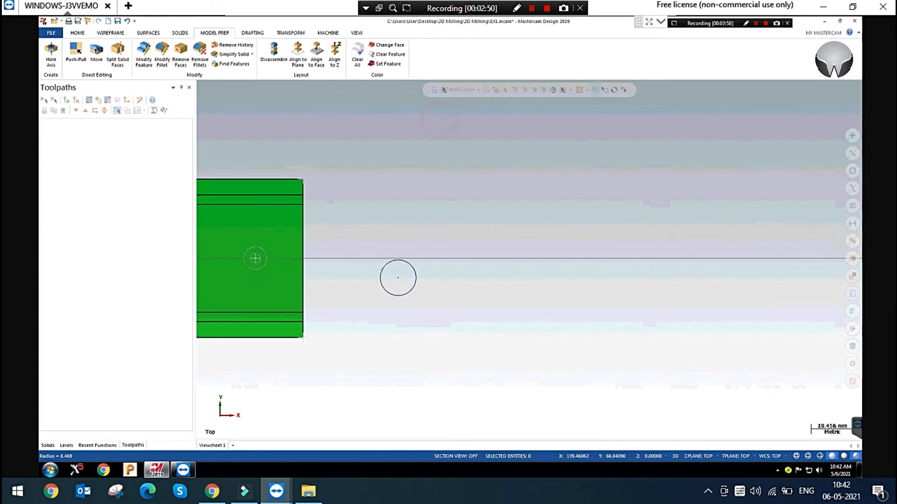
Start Translate and select the new circle as the entity to translate
click(290, 33)
click(72, 64)
click(85, 74)
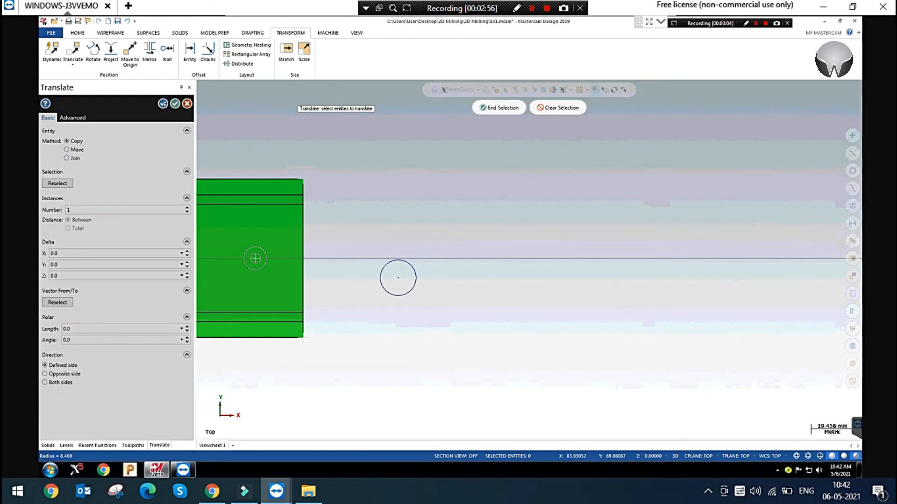
scroll(558, 294, down, 1)
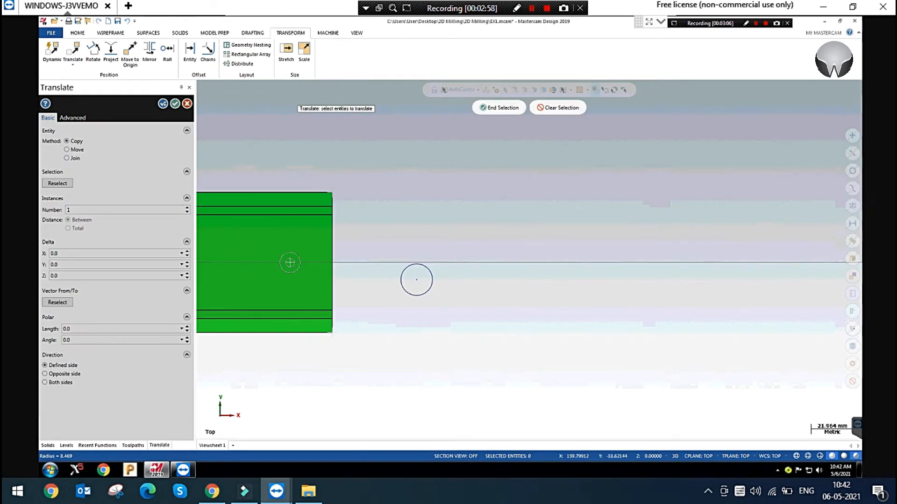
drag(373, 239, 483, 330)
click(499, 107)
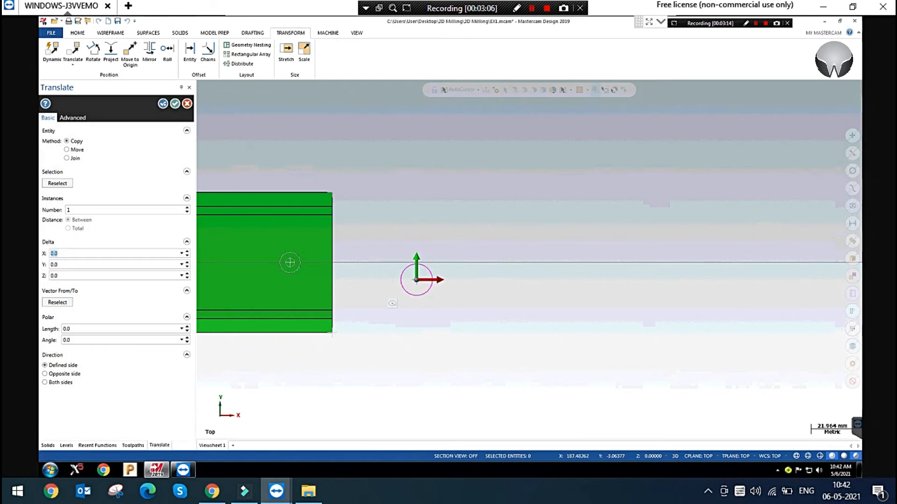
Try the Move and Join methods, return to Copy, and set the X delta to 20 mm
click(67, 150)
click(67, 157)
click(67, 140)
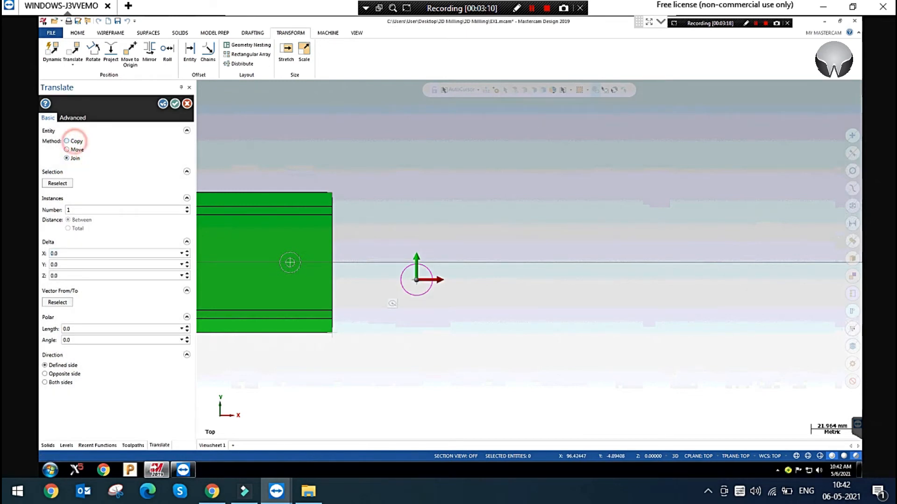
click(84, 209)
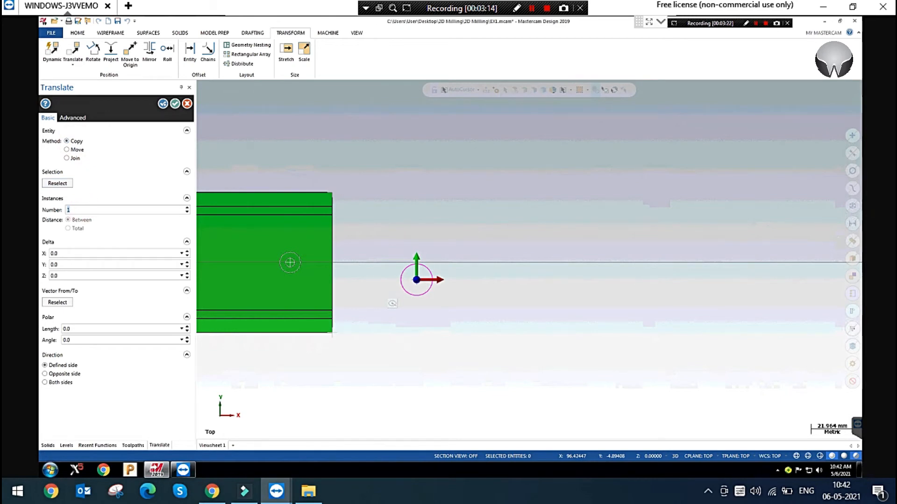
click(80, 253)
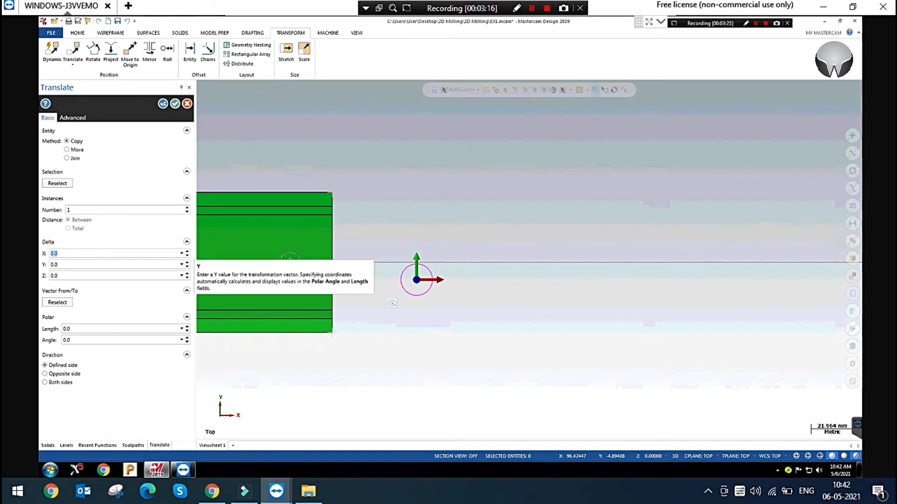
text(20)
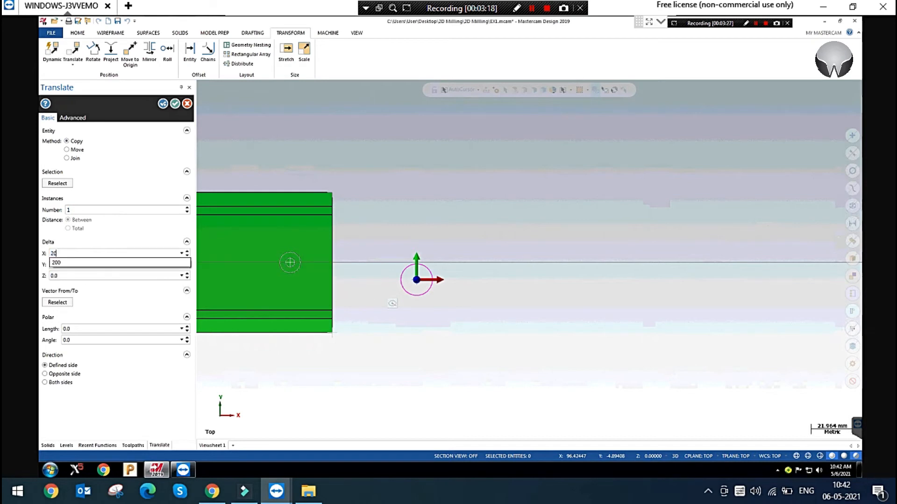
key(Return)
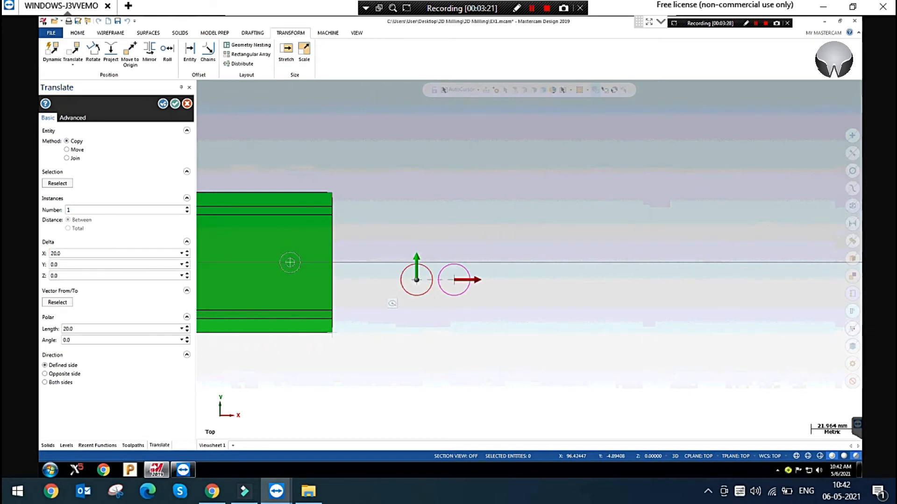
Vary the number of translated instances and settle on 2 copies
click(187, 208)
click(186, 208)
click(187, 208)
click(186, 207)
click(187, 208)
click(187, 212)
click(186, 212)
click(187, 212)
click(187, 212)
click(187, 212)
click(187, 208)
Try the Total distance option for the copies and return the spacing to Between
click(82, 220)
click(69, 228)
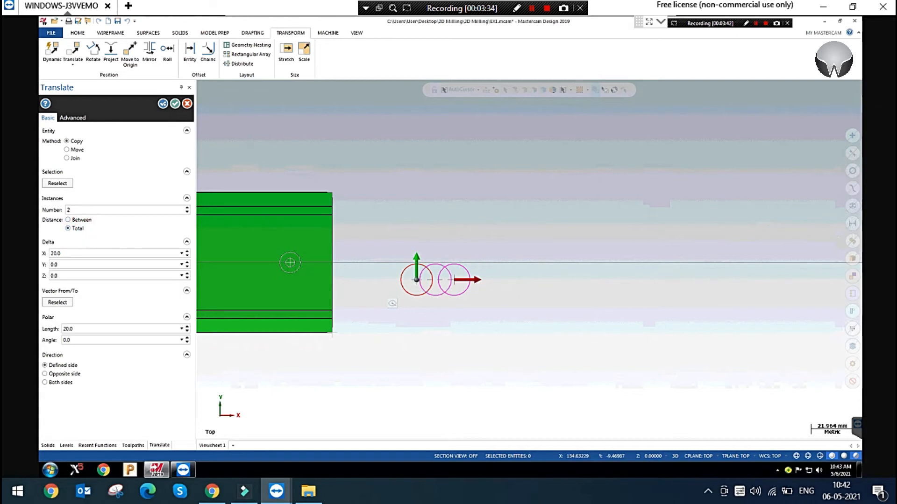
scroll(446, 280, up, 1)
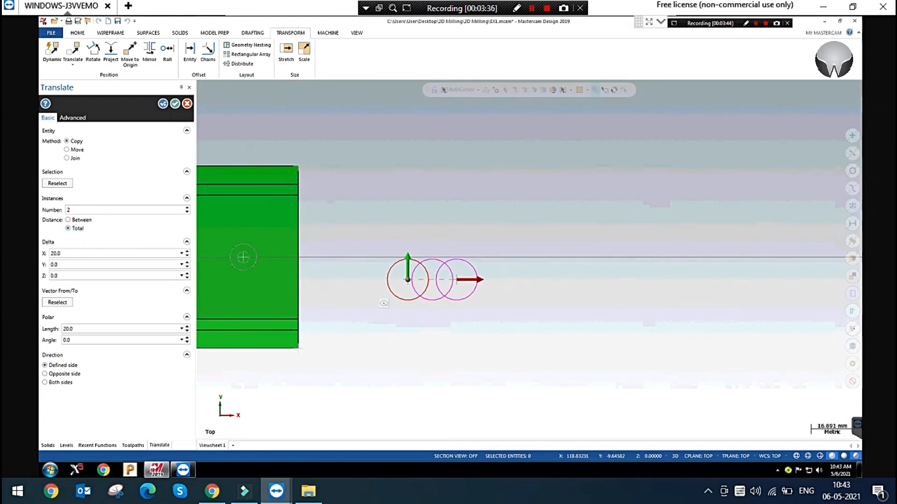
click(76, 254)
scroll(545, 299, down, 5)
click(88, 208)
click(80, 221)
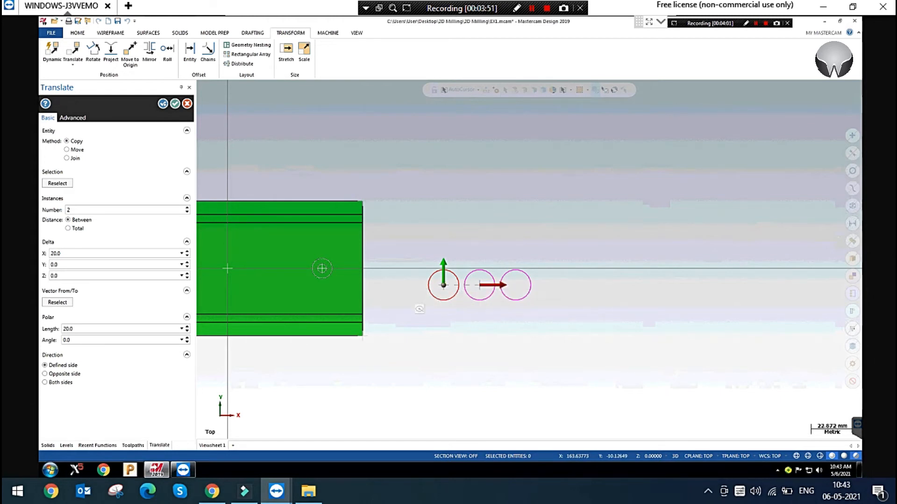
Set the Y delta of the circle copies to 30 mm
scroll(614, 269, down, 2)
click(65, 262)
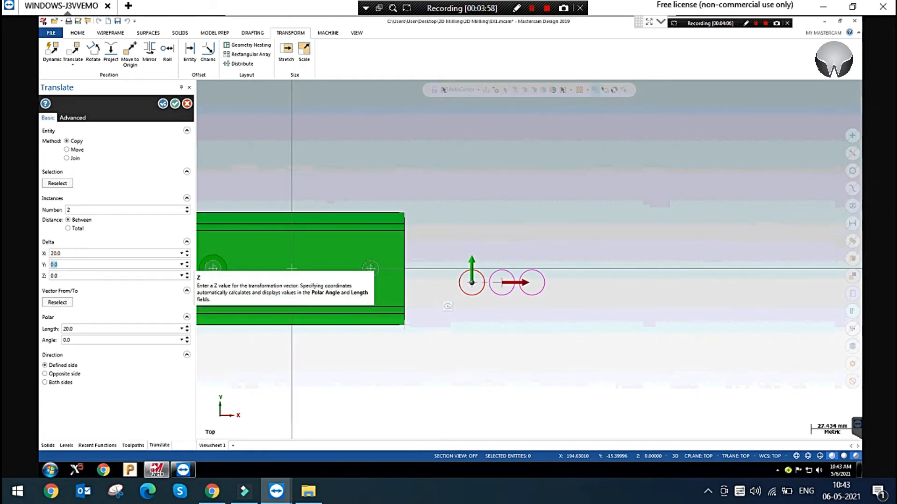
text(300)
key(Return)
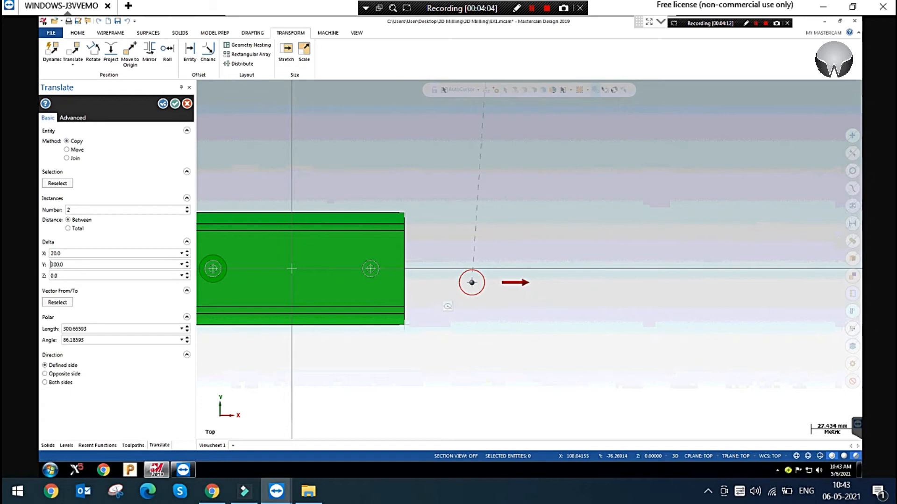
click(72, 263)
key(BackSpace)
key(BackSpace)
key(BackSpace)
key(Return)
scroll(538, 389, down, 5)
Set the Z delta of the circle copies to -10 mm
click(83, 252)
click(80, 264)
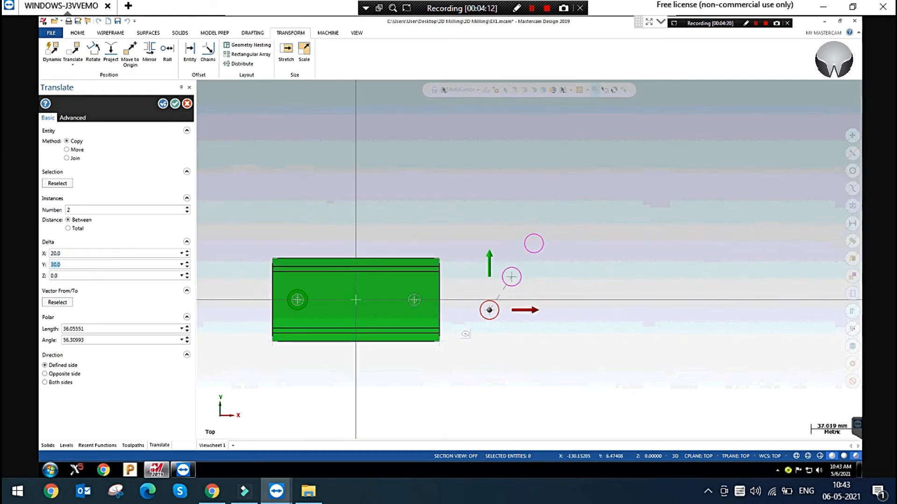
click(78, 275)
text(-10)
key(Return)
click(631, 226)
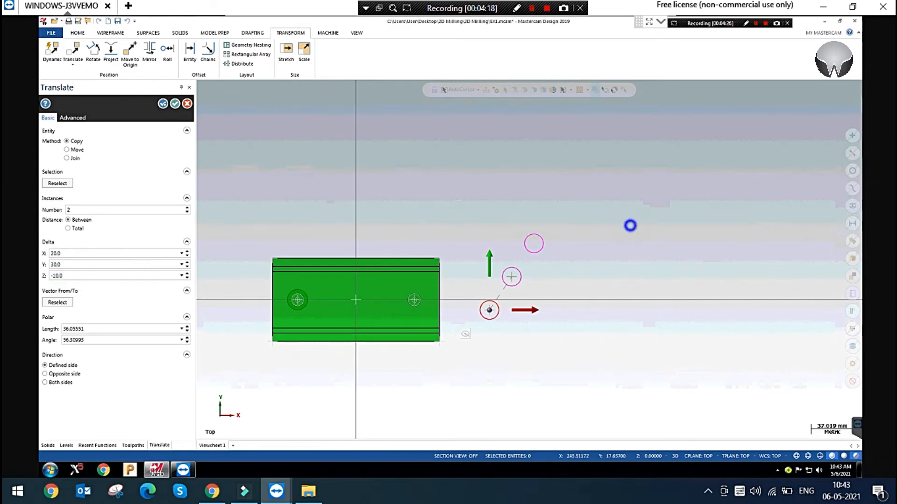
click(659, 257)
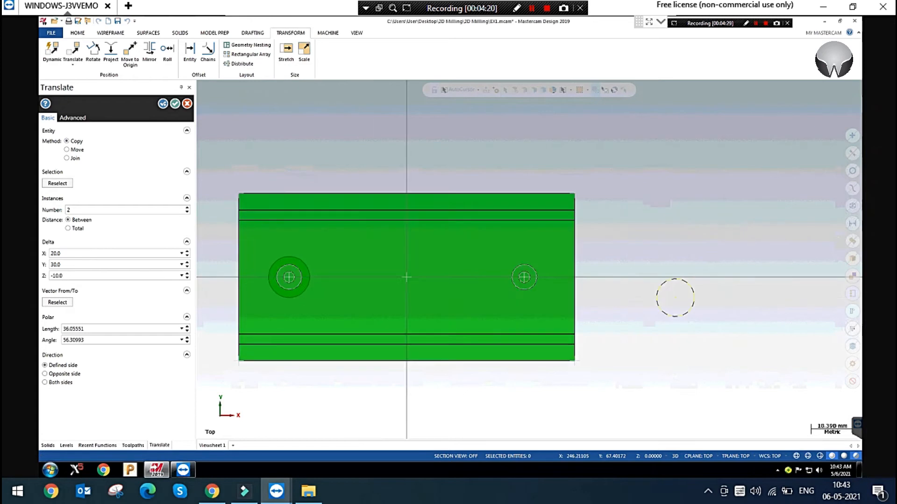
scroll(427, 327, down, 3)
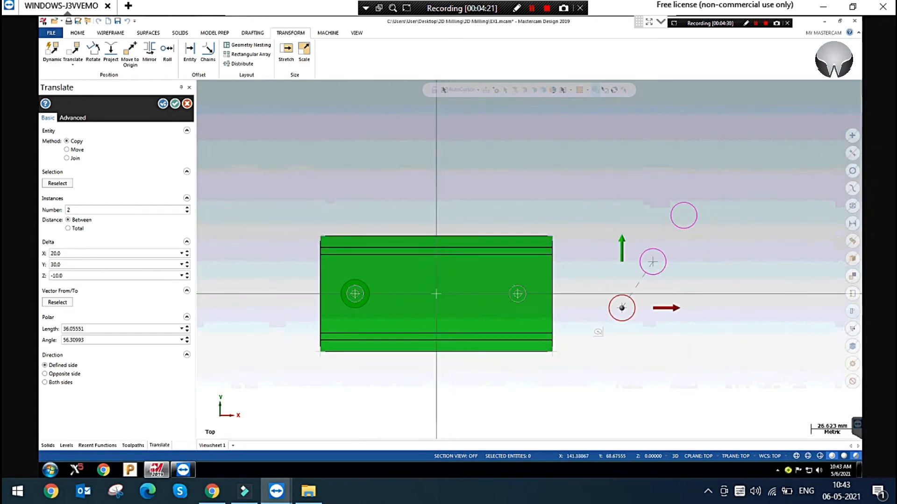
click(357, 32)
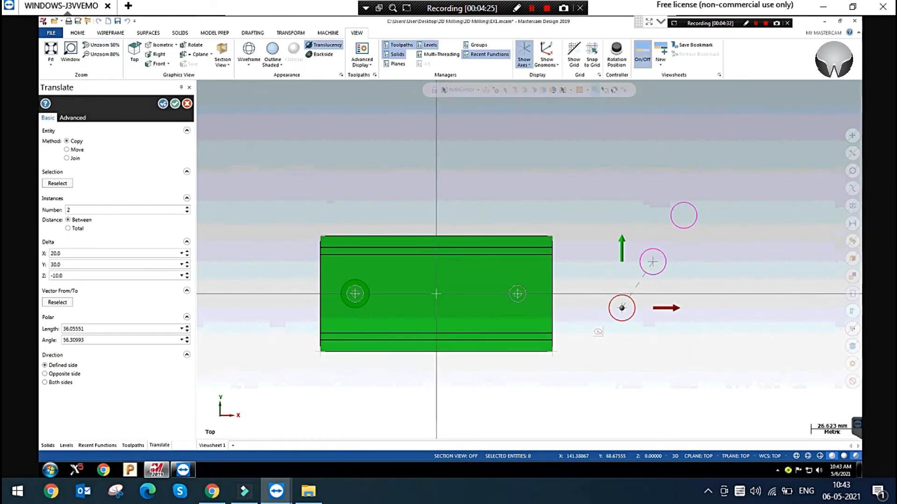
scroll(428, 245, down, 3)
scroll(718, 246, up, 2)
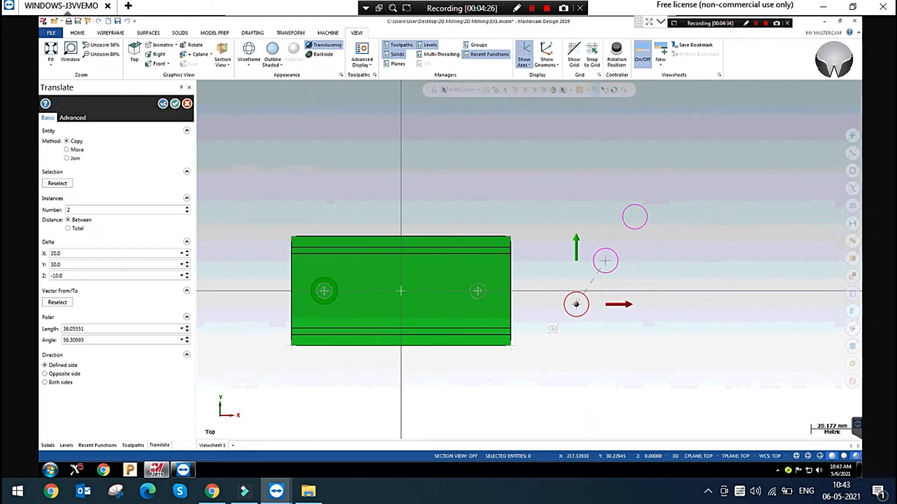
click(195, 45)
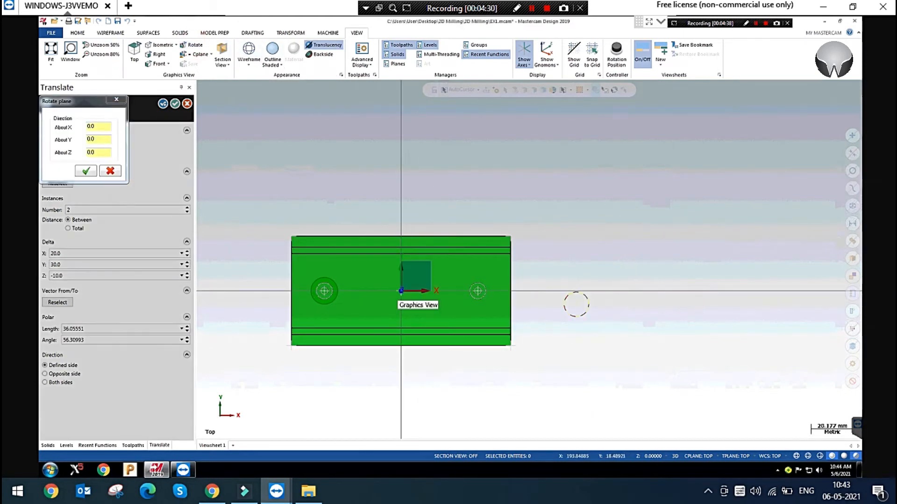
click(116, 99)
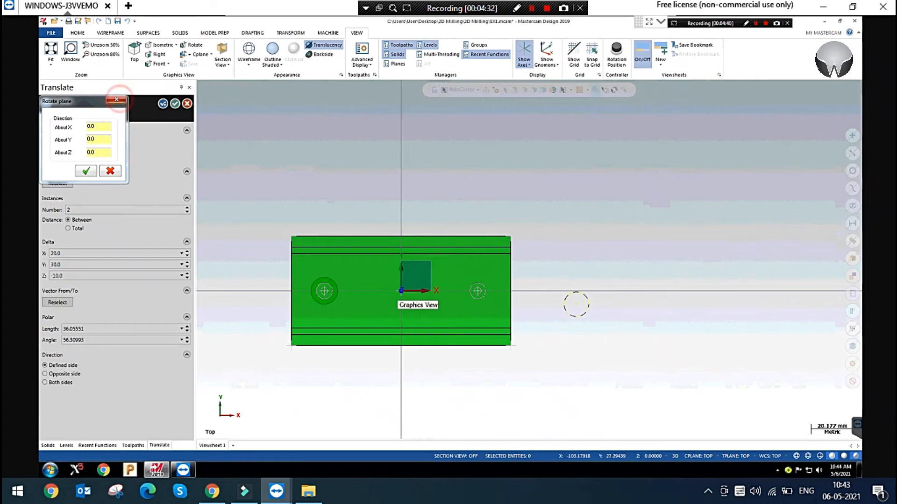
scroll(387, 350, down, 1)
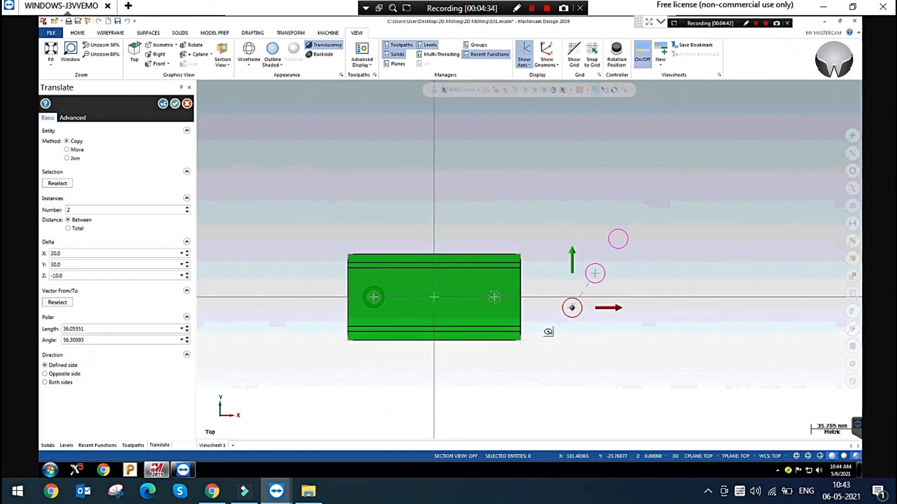
Examine the circle copies' Z offset from a dynamically rotated view and return to the top view
right_click(574, 162)
click(609, 186)
click(614, 351)
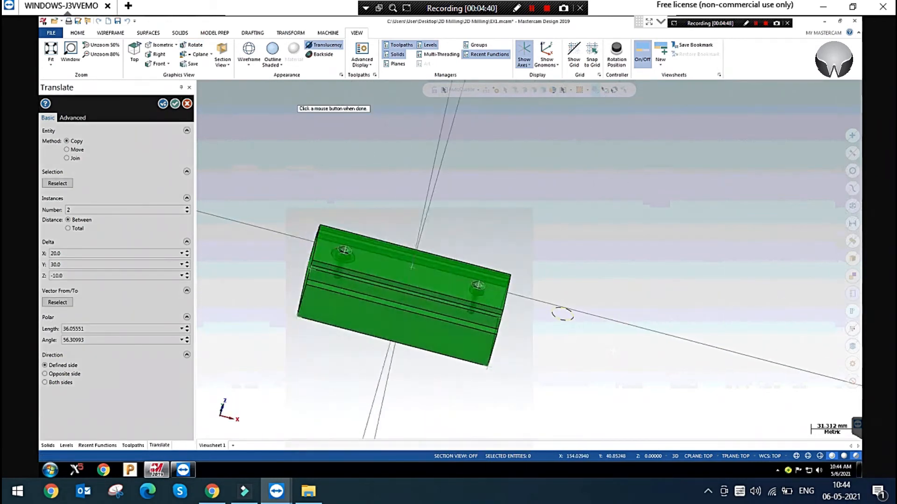
click(606, 311)
scroll(669, 327, up, 5)
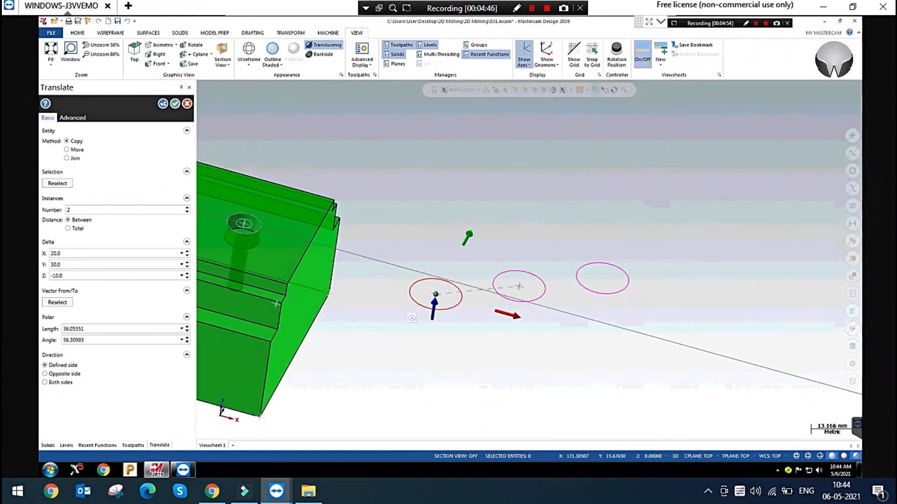
right_click(427, 139)
click(460, 186)
Reset the X and Y deltas of the translation to 0
click(96, 329)
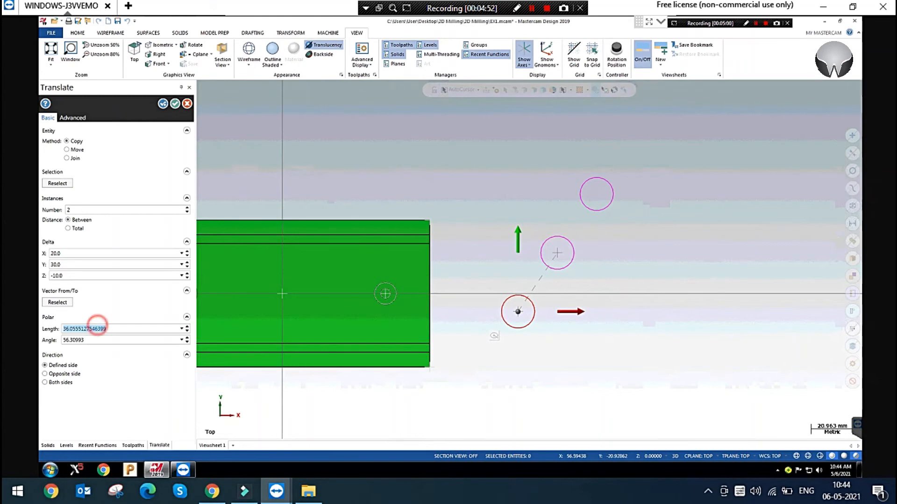
click(66, 254)
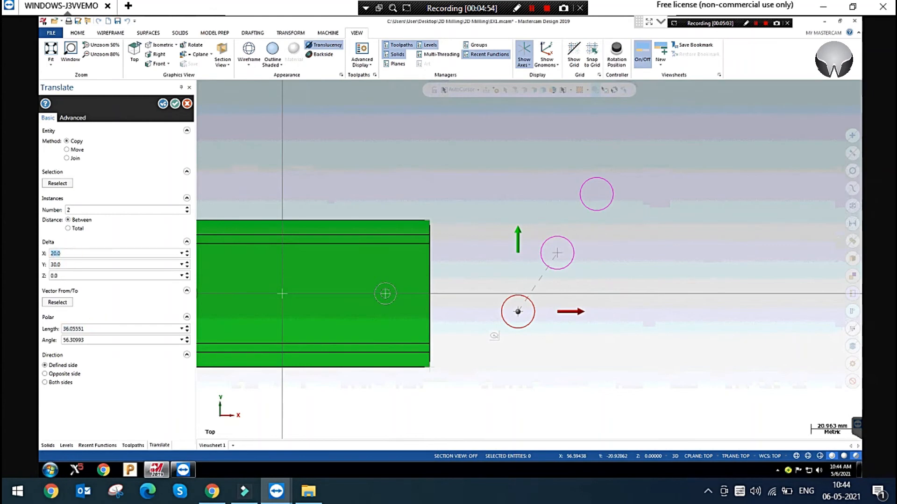
text(0)
key(Return)
click(66, 264)
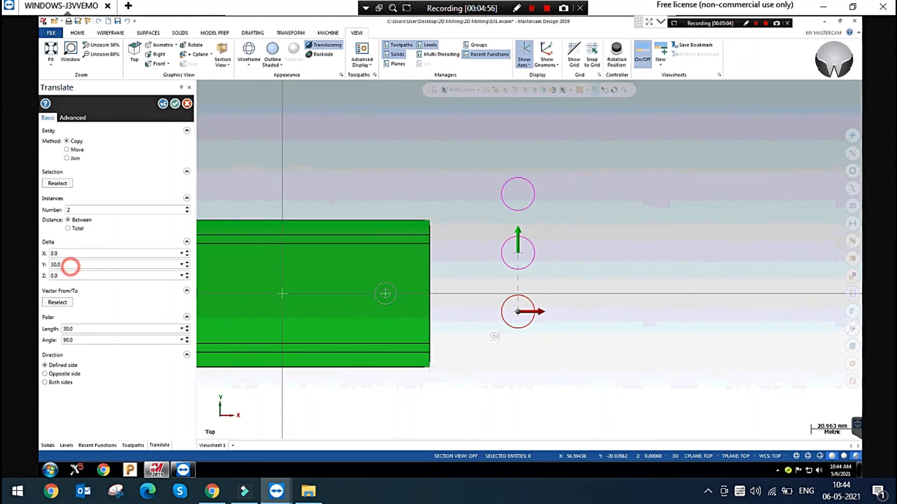
text(0)
key(Return)
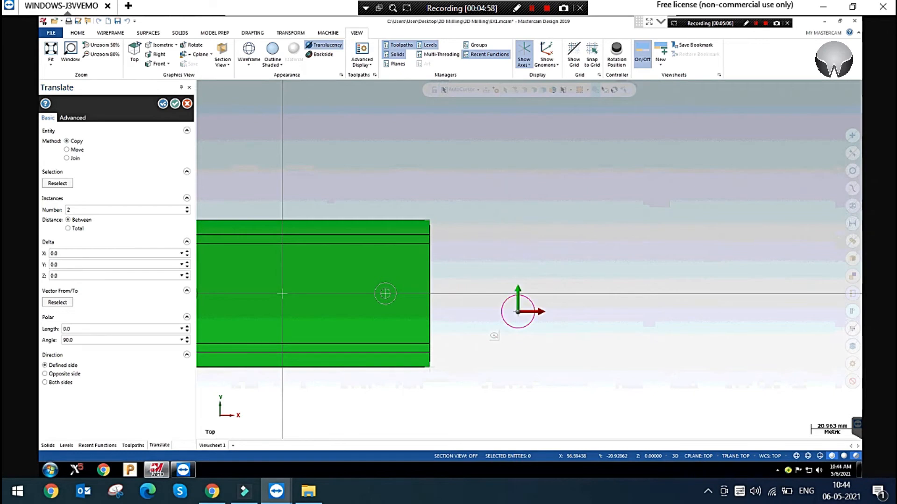
Set the polar length of the circle copies to 45 mm and the polar angle to 45 degrees
click(92, 330)
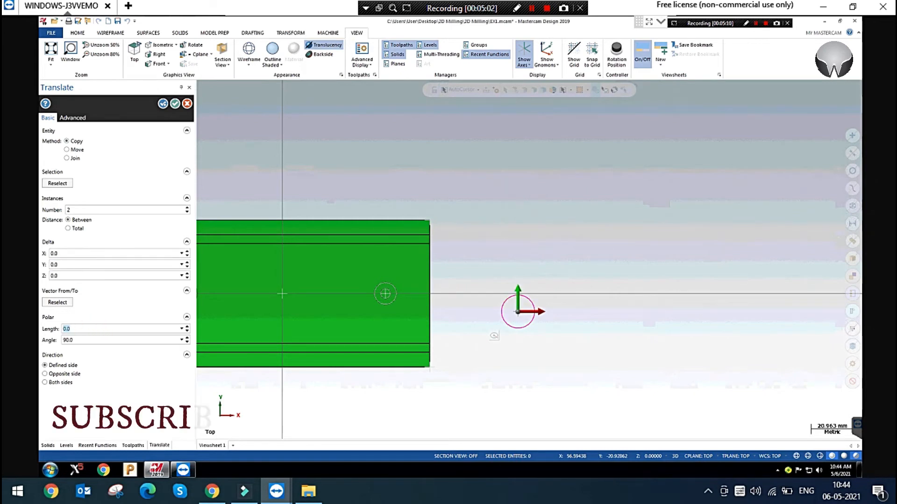
text(45)
click(124, 340)
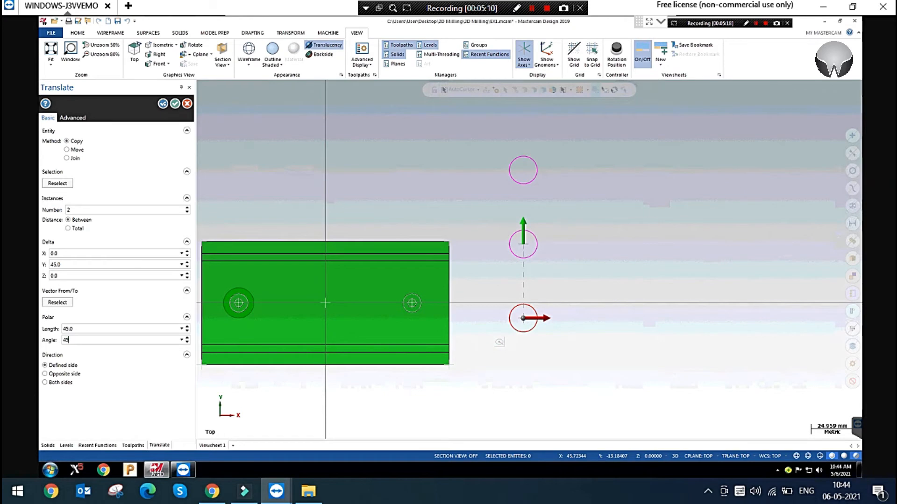
key(Return)
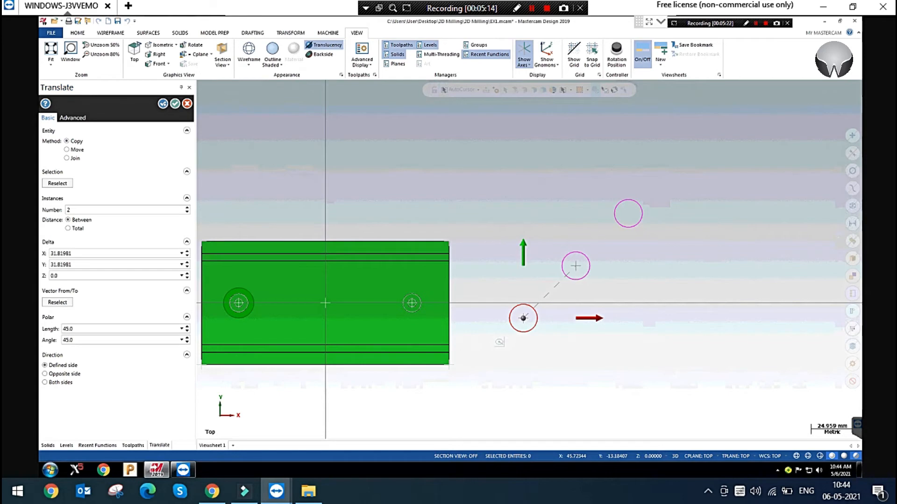
double_click(87, 341)
double_click(80, 254)
double_click(86, 265)
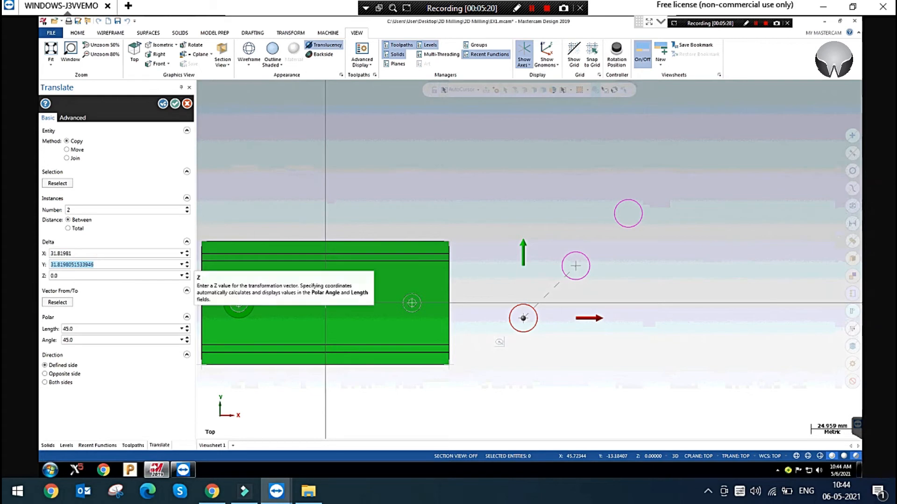
Preview the circle copies on the opposite side and on both sides, and cancel the translation
click(69, 360)
click(65, 374)
click(70, 383)
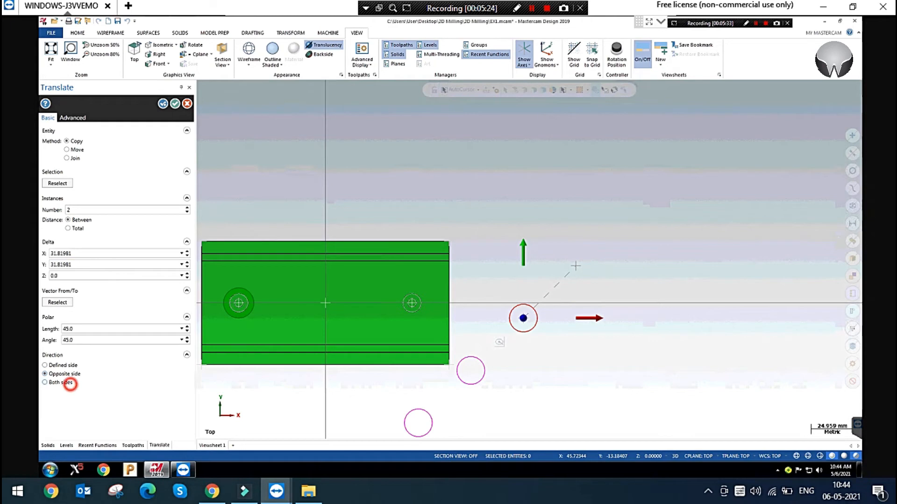
scroll(636, 254, down, 3)
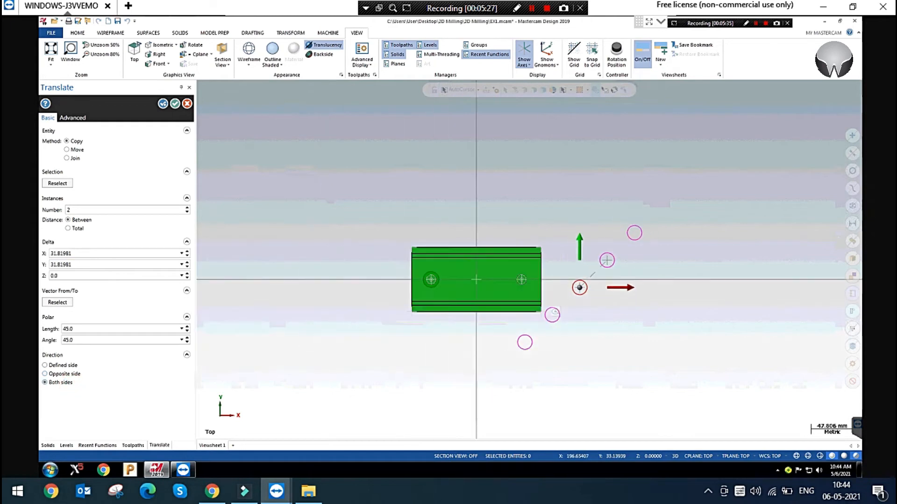
click(186, 104)
Draw a freeform two-endpoint line running vertically in the empty space beyond the circle
click(321, 206)
scroll(320, 205, down, 1)
scroll(521, 192, up, 2)
click(521, 192)
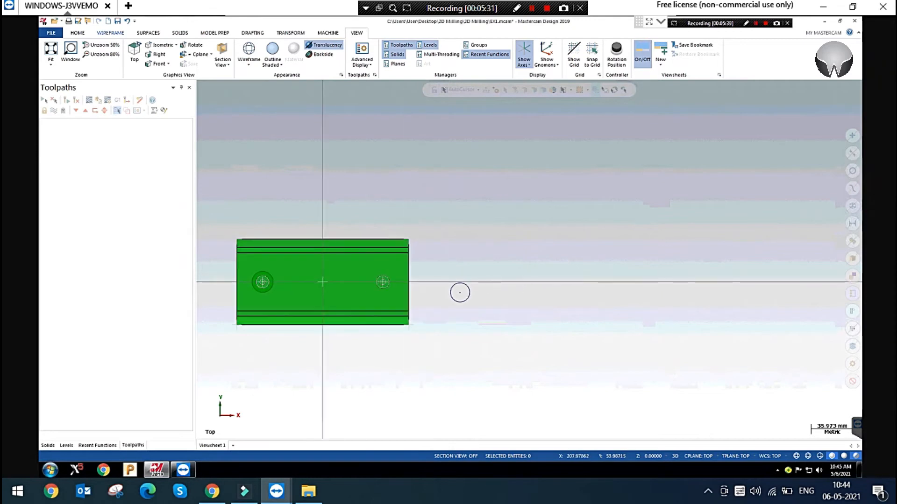
click(110, 33)
click(100, 54)
click(544, 203)
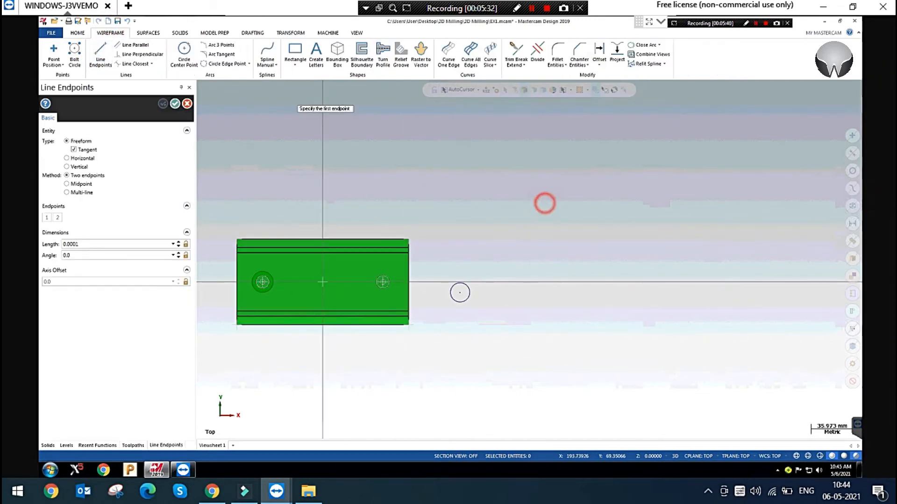
click(543, 306)
key(Escape)
click(466, 184)
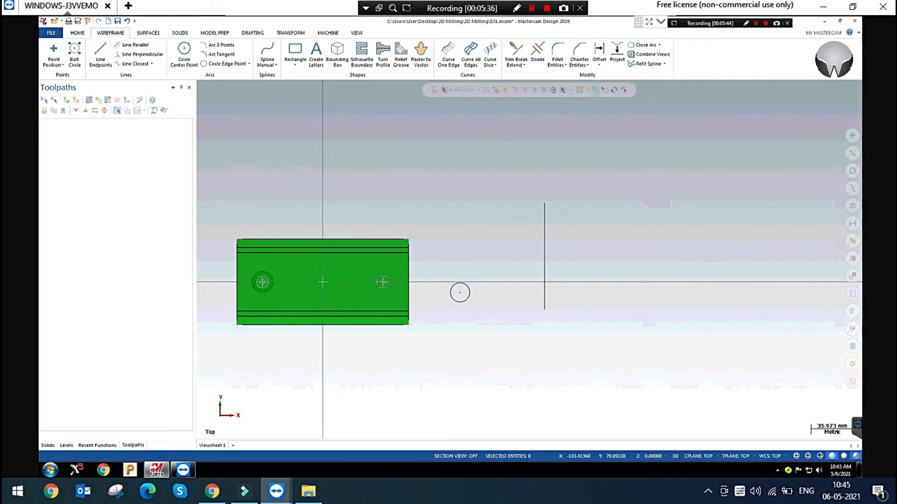
Run Translate as a single copy of the vertical line with an X delta of 10 mm
click(99, 445)
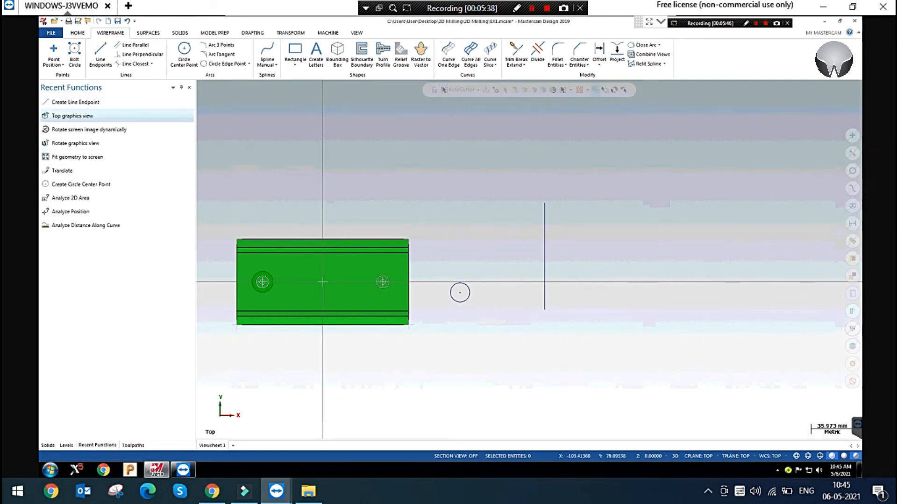
click(62, 171)
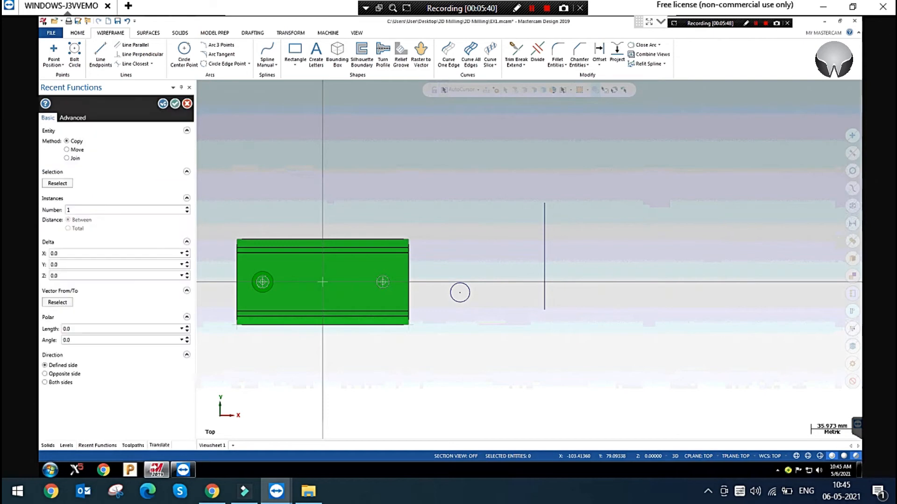
click(543, 220)
click(503, 108)
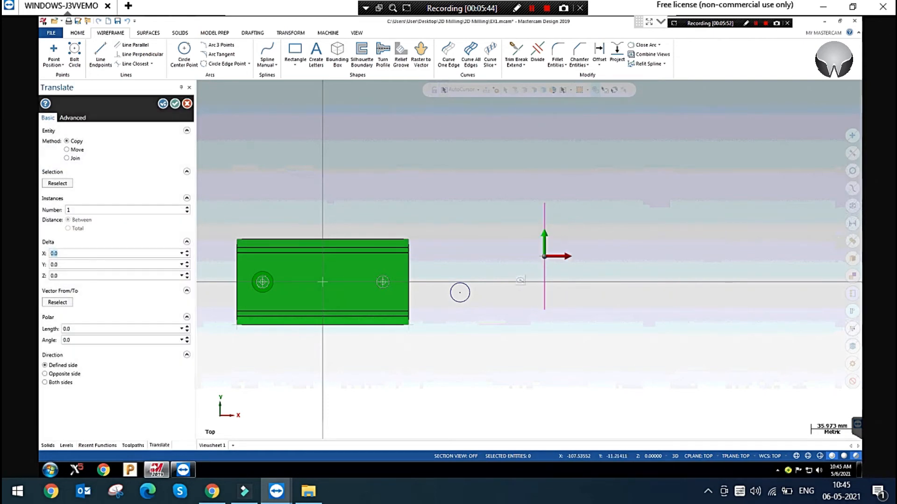
text(10)
key(Return)
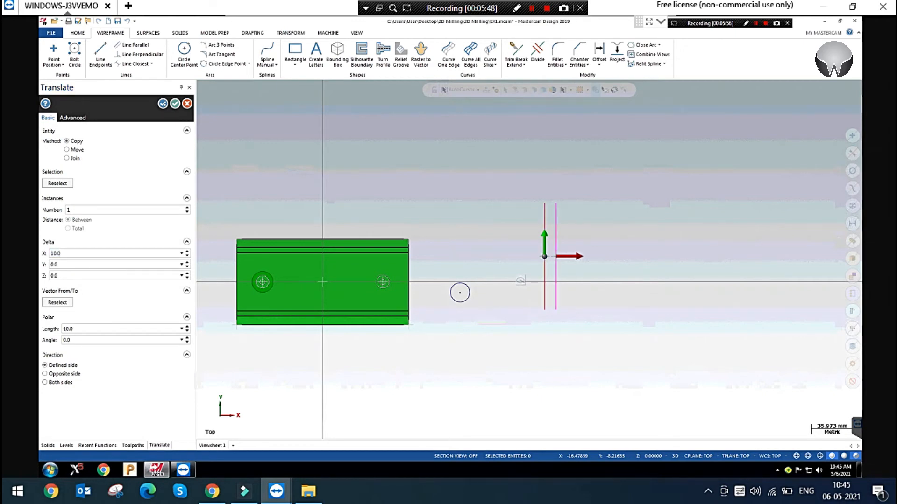
Try the Move method on the line's translation and switch it to Join
click(70, 150)
click(70, 159)
scroll(518, 279, up, 3)
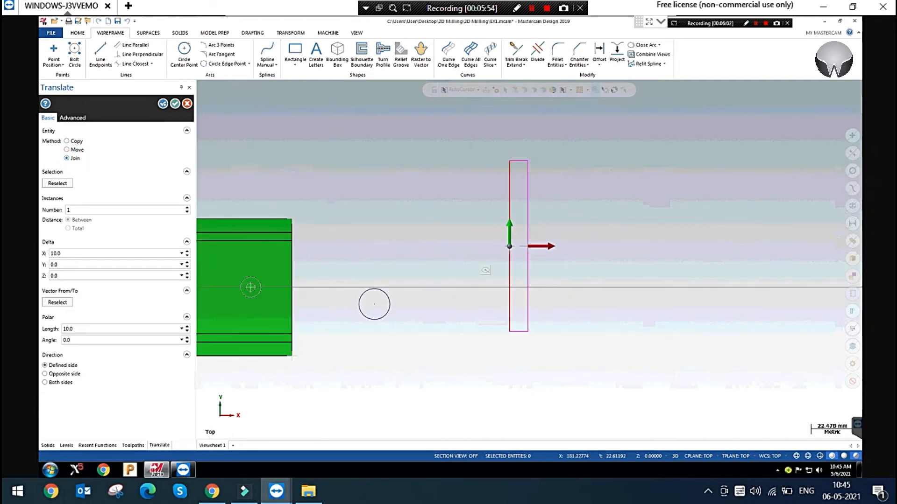
Compare the joined line on the opposite and defined sides, and set the direction to both sides
click(45, 374)
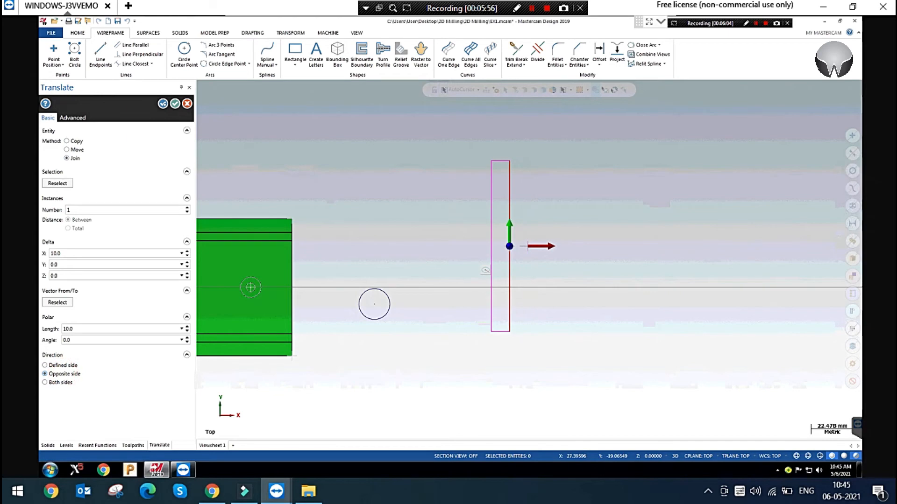
click(65, 364)
click(62, 382)
click(62, 382)
scroll(261, 295, down, 2)
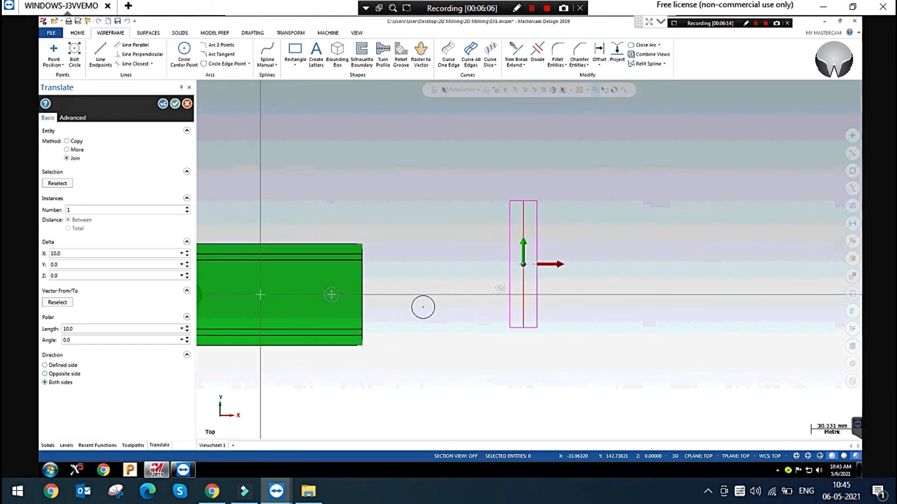
scroll(588, 264, down, 1)
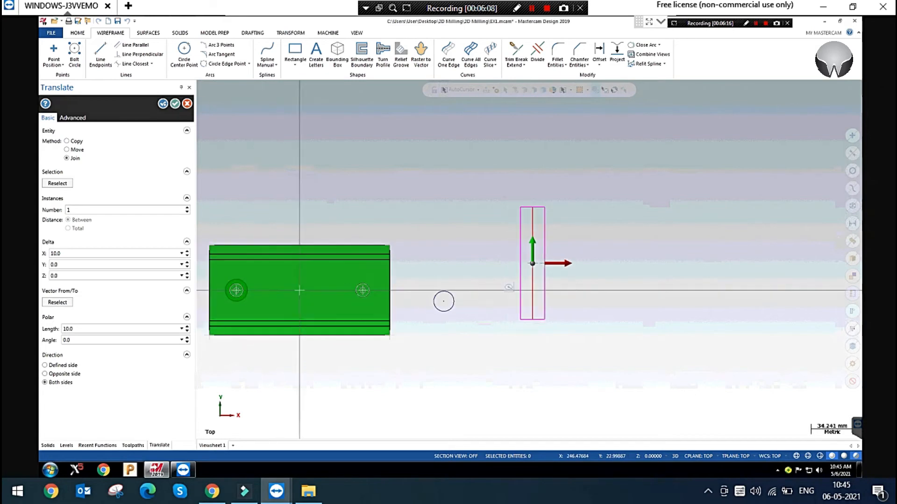
Add the solid block to the entities of the joined translation
click(58, 183)
click(236, 291)
click(503, 111)
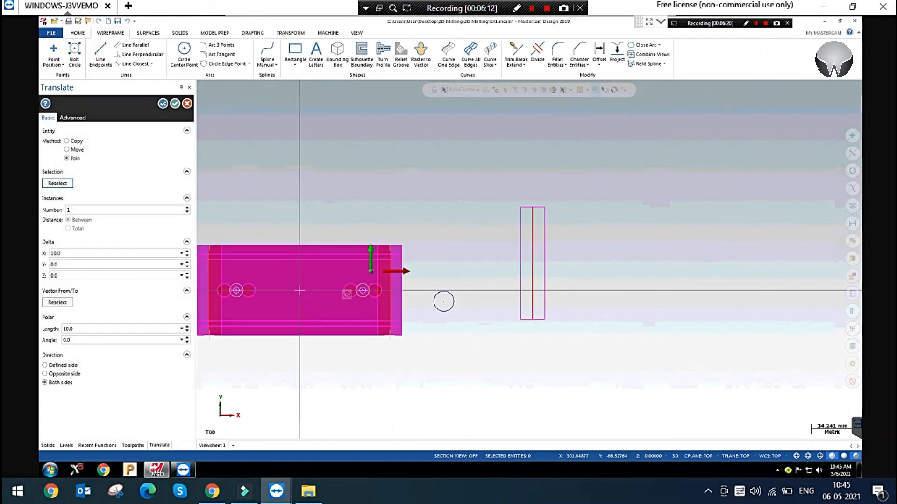
scroll(700, 346, down, 2)
Set the X delta of the block and line translation to 100 mm
double_click(70, 254)
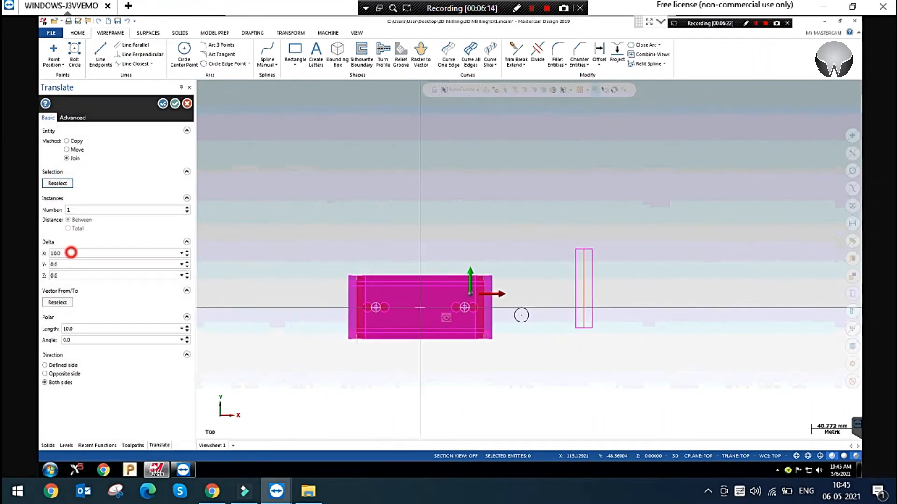
text(100)
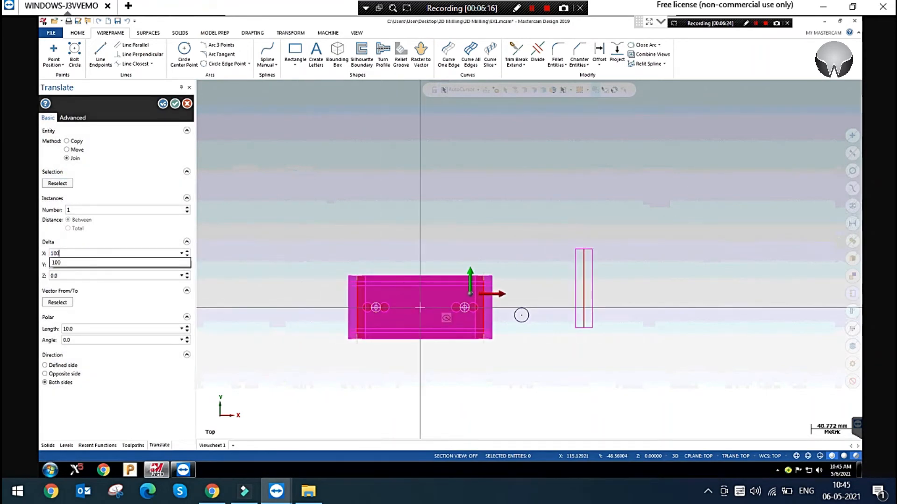
key(Return)
scroll(420, 304, down, 2)
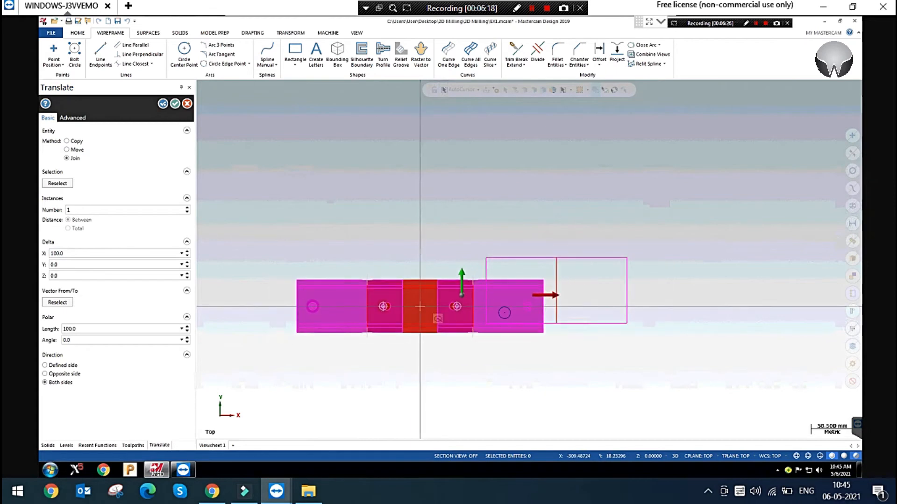
double_click(88, 264)
scroll(588, 317, down, 1)
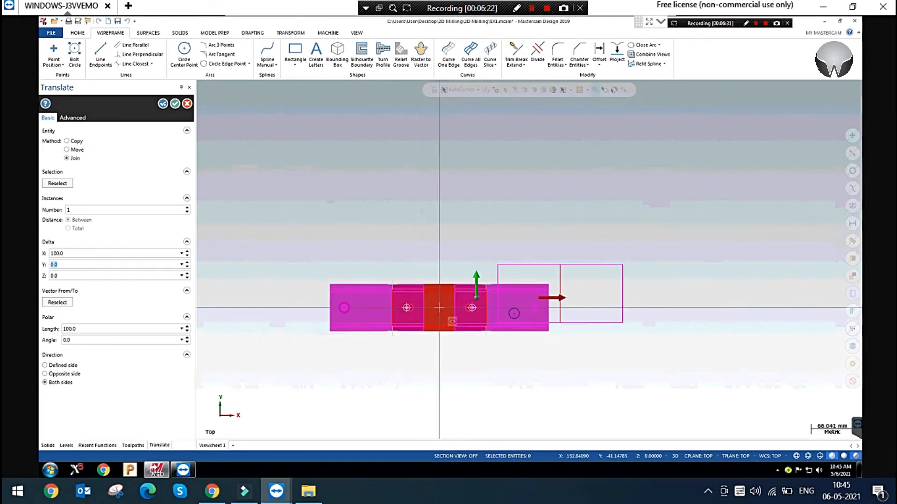
Keep the selected block and line, preview their translation on the defined side only, and cancel the command
click(58, 183)
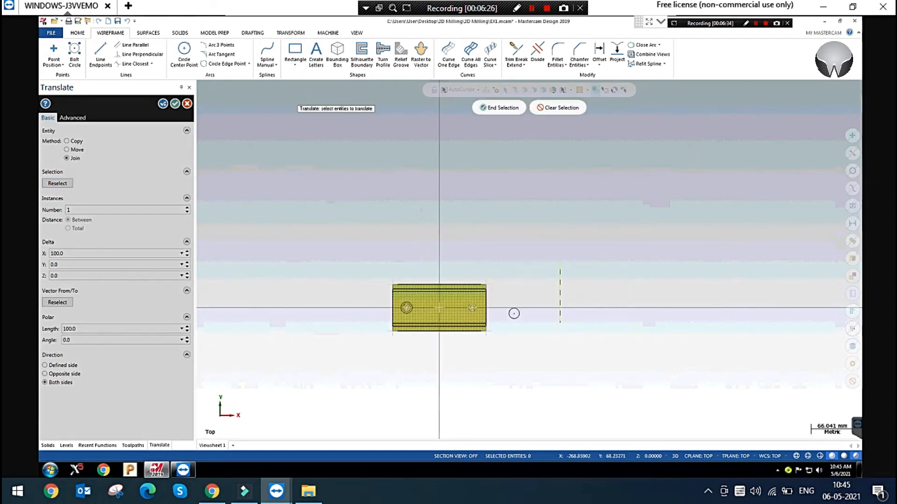
click(498, 107)
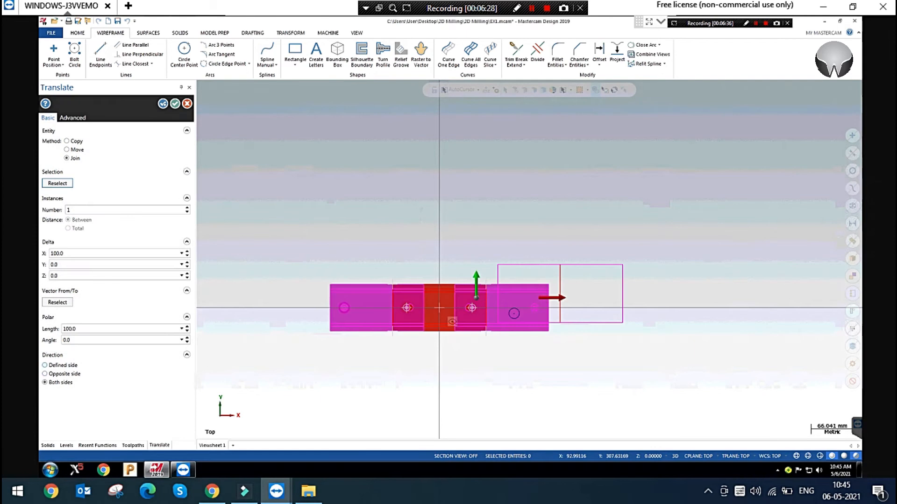
click(65, 366)
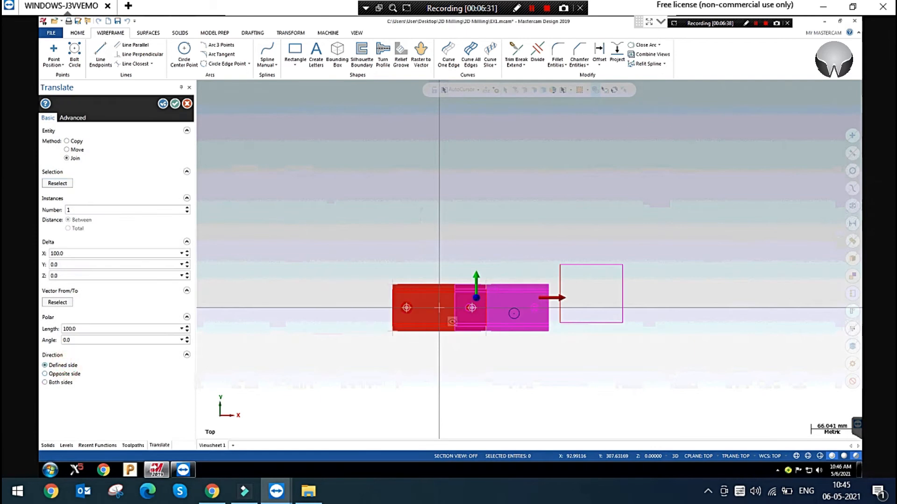
scroll(486, 307, up, 4)
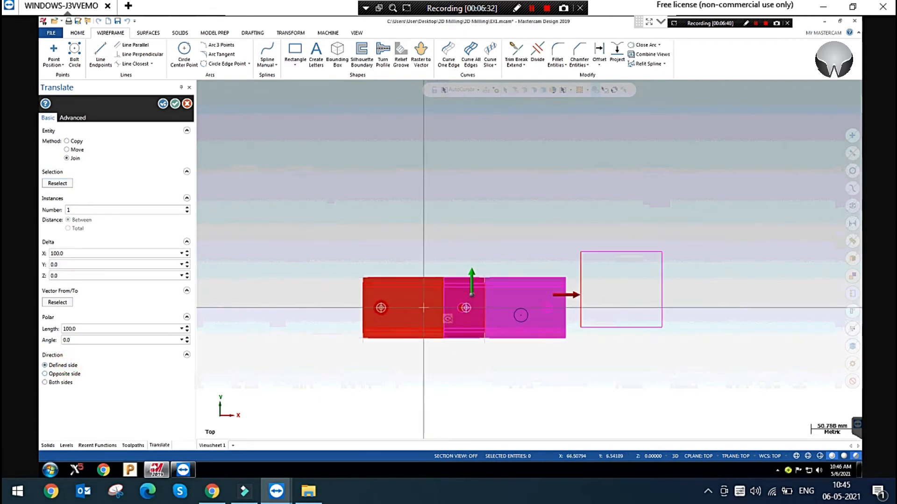
scroll(488, 311, up, 1)
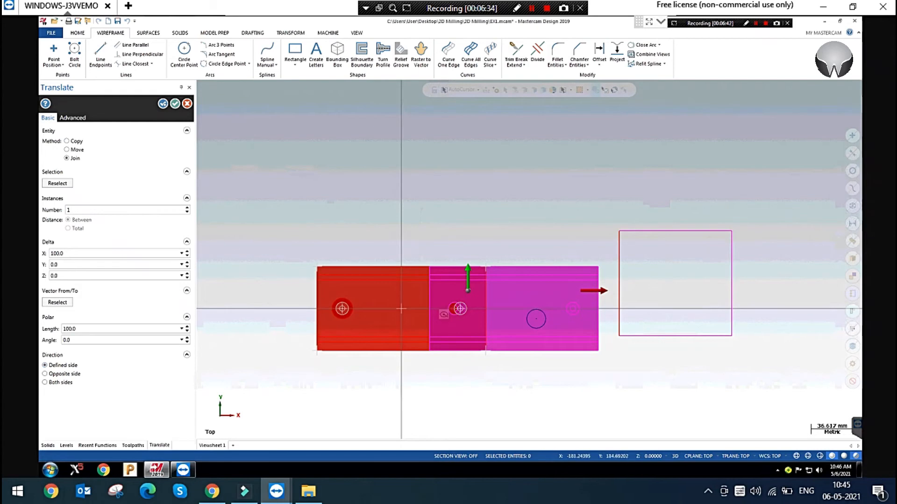
click(187, 104)
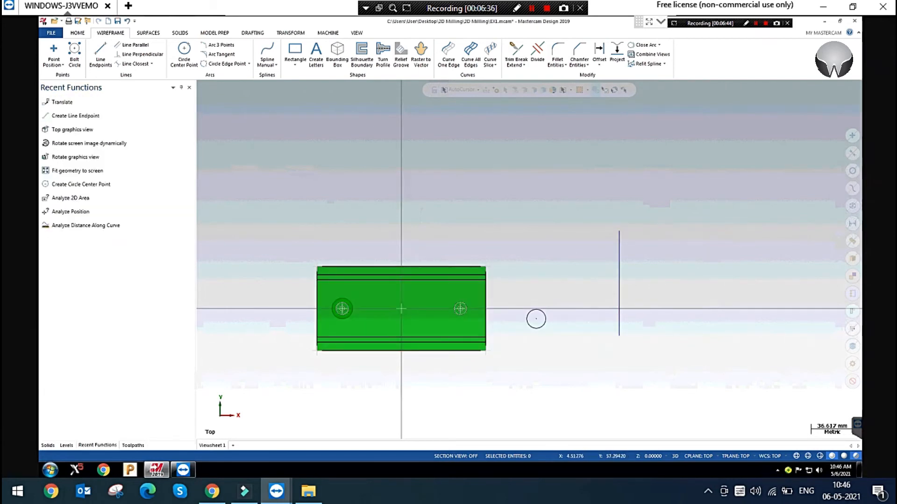
Run Translate on the solid block and relocate the gnomon to the block's upper-left corner
click(435, 309)
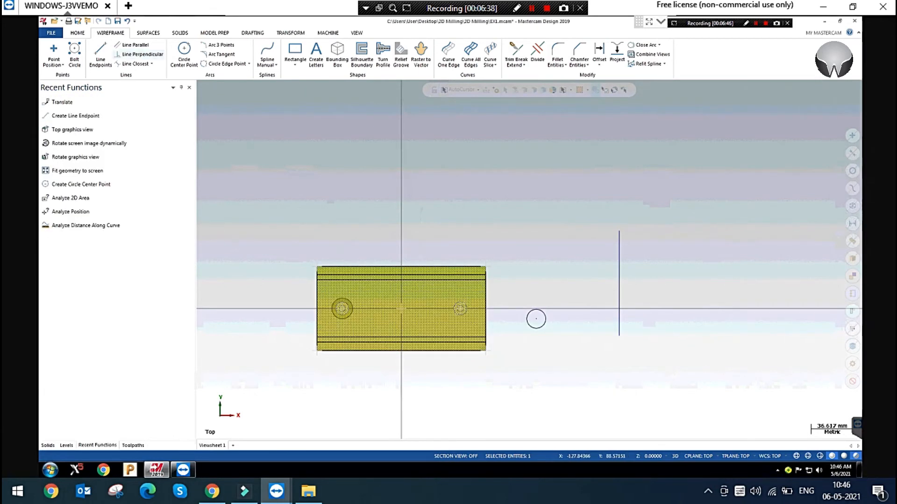
click(290, 32)
click(70, 48)
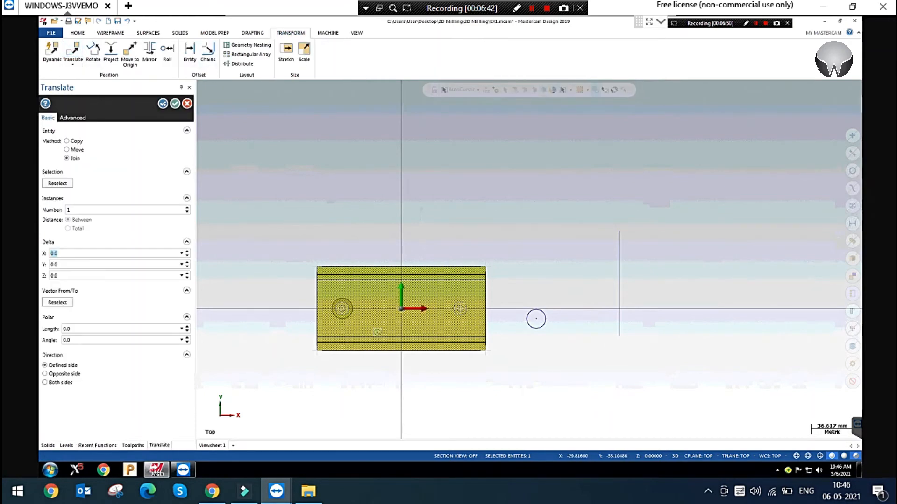
click(401, 309)
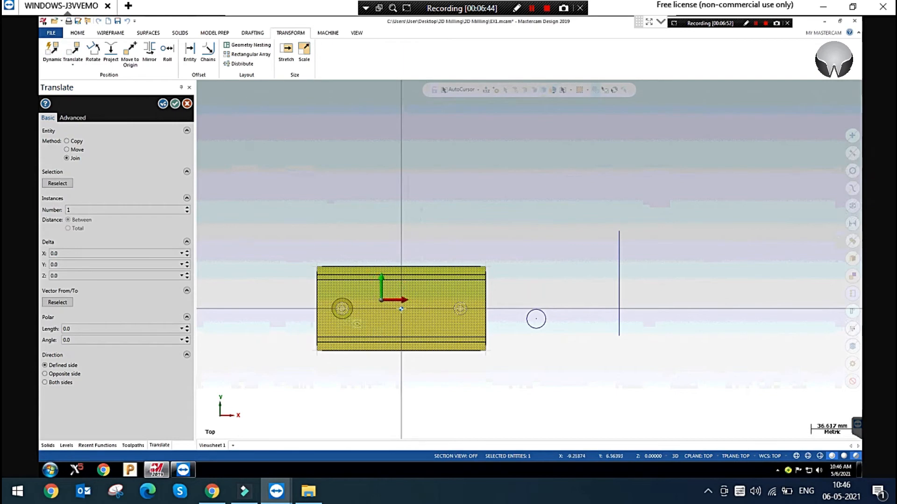
click(317, 267)
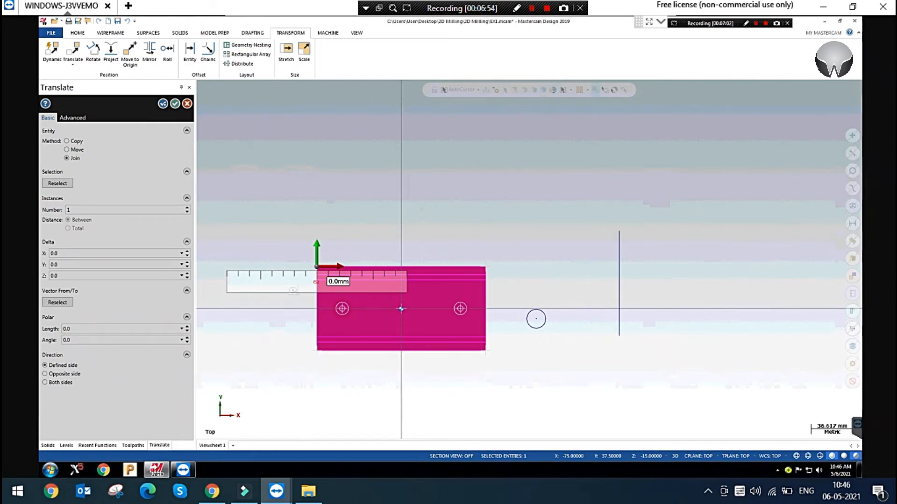
Offset the block's translation about 67 mm along X with the gnomon and set its Y distance to -60 mm
click(319, 267)
scroll(405, 342, down, 1)
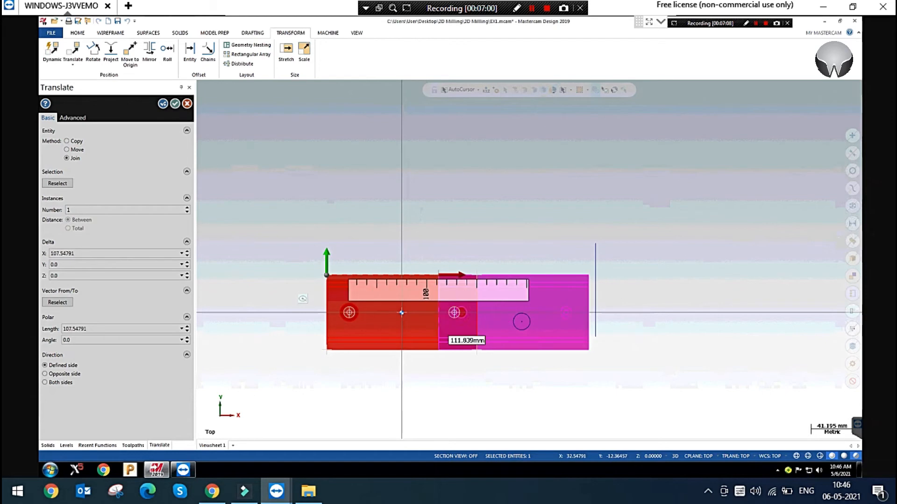
click(394, 325)
click(327, 258)
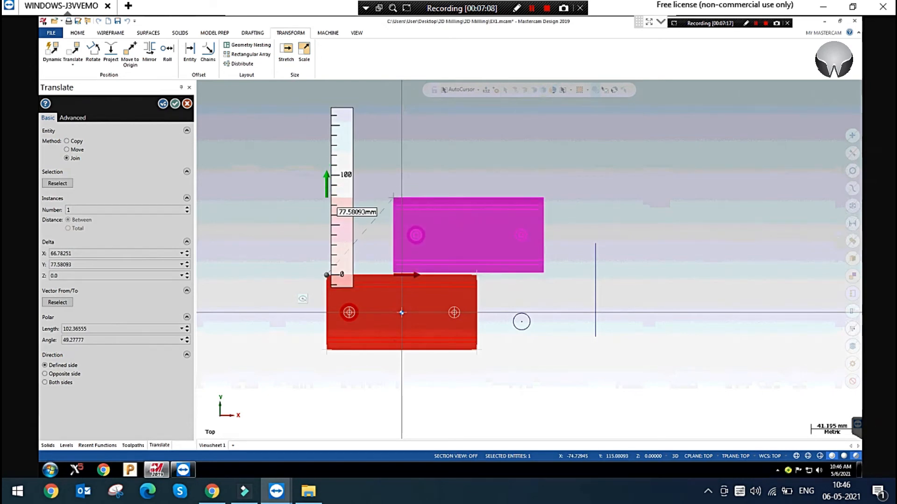
text(-60)
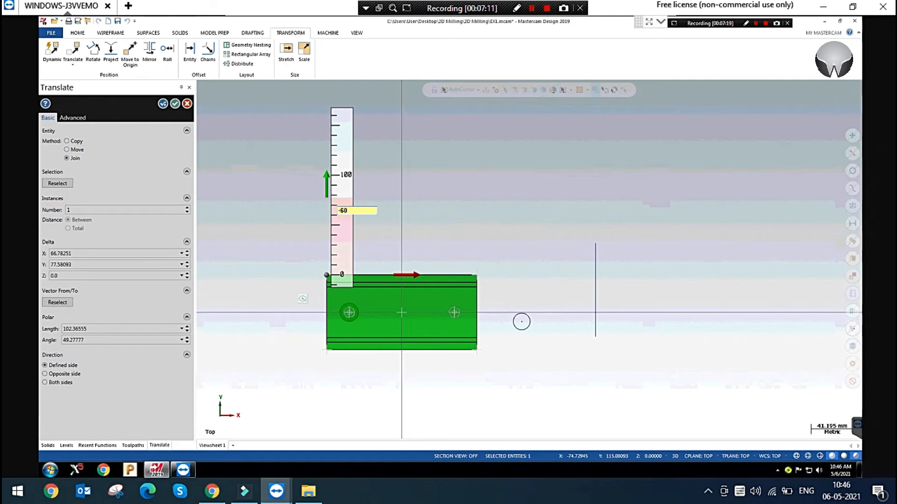
key(Return)
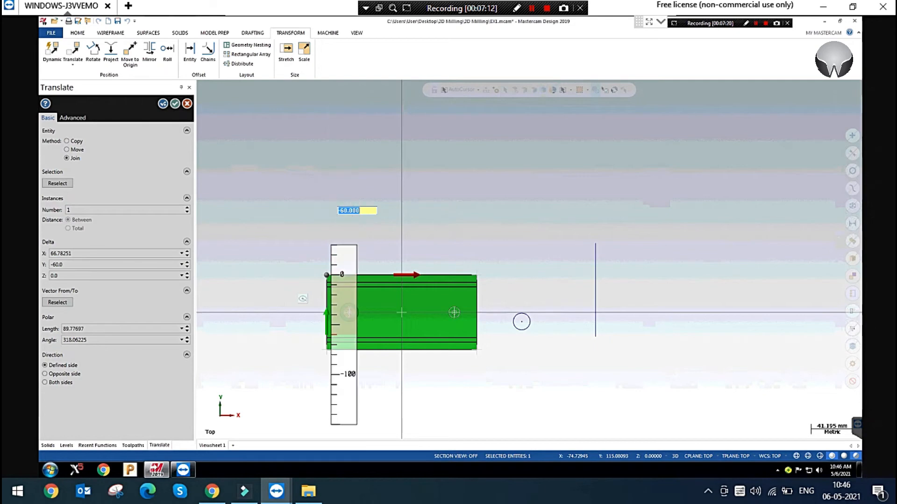
key(Return)
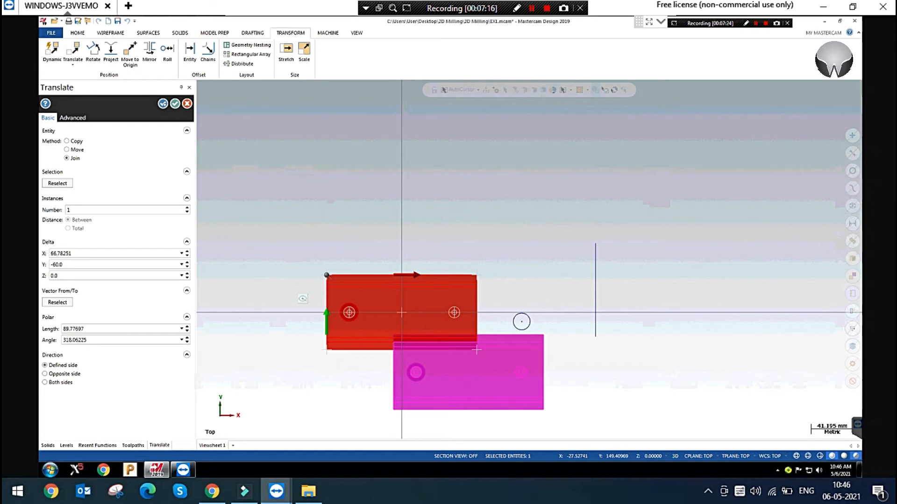
Preview the block's translation with the Move method and the Copy method, and cancel the command
click(67, 149)
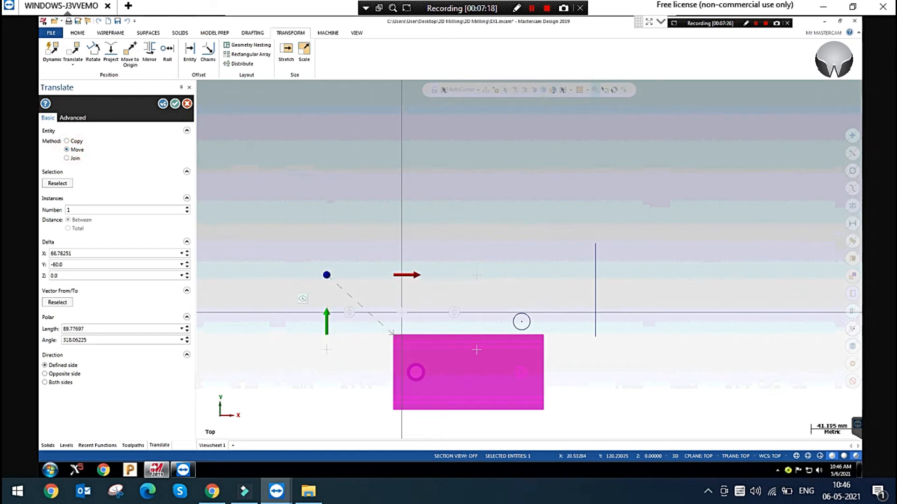
scroll(450, 213, down, 1)
click(67, 141)
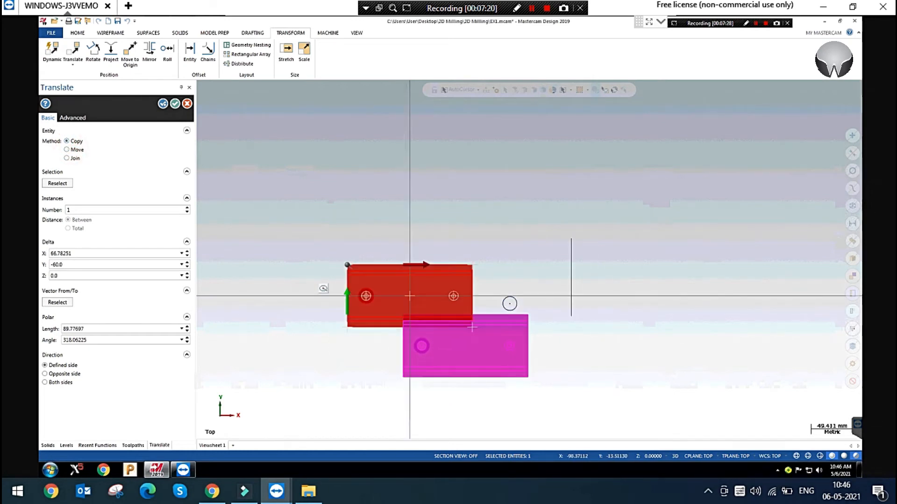
click(187, 103)
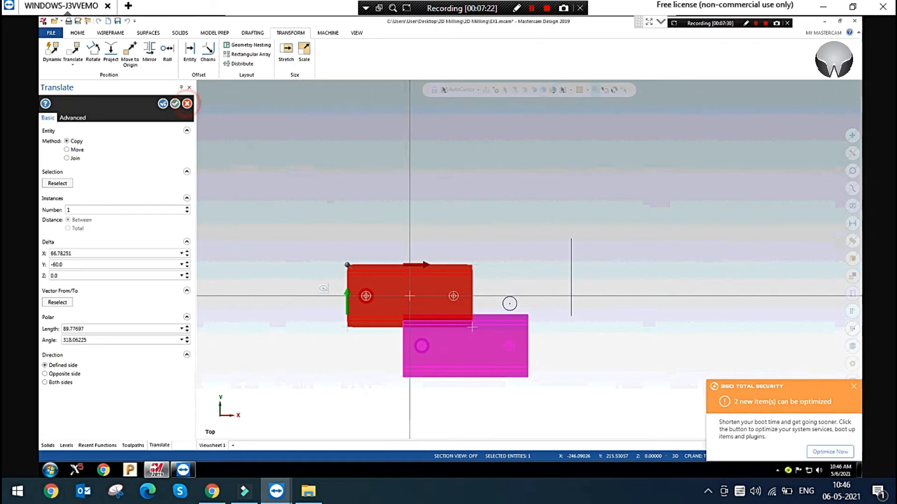
Delete the circle and the vertical line beside the block
click(330, 198)
drag(490, 199, 617, 380)
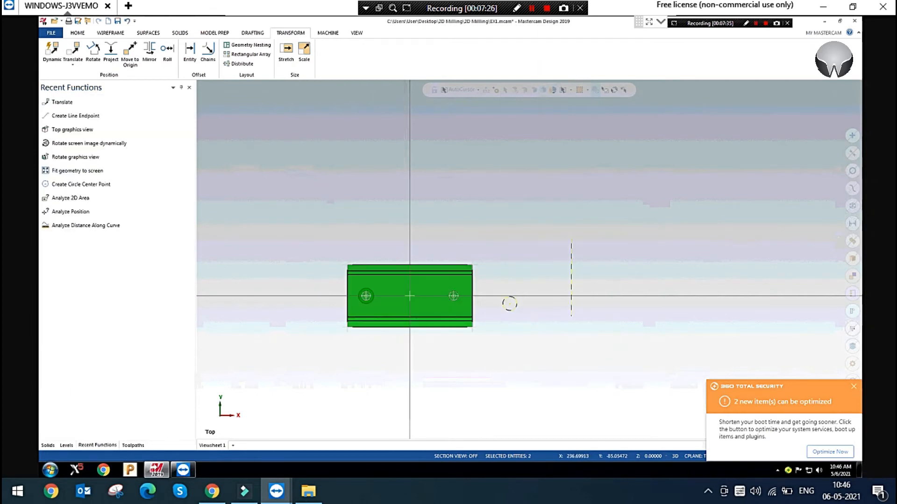
key(Delete)
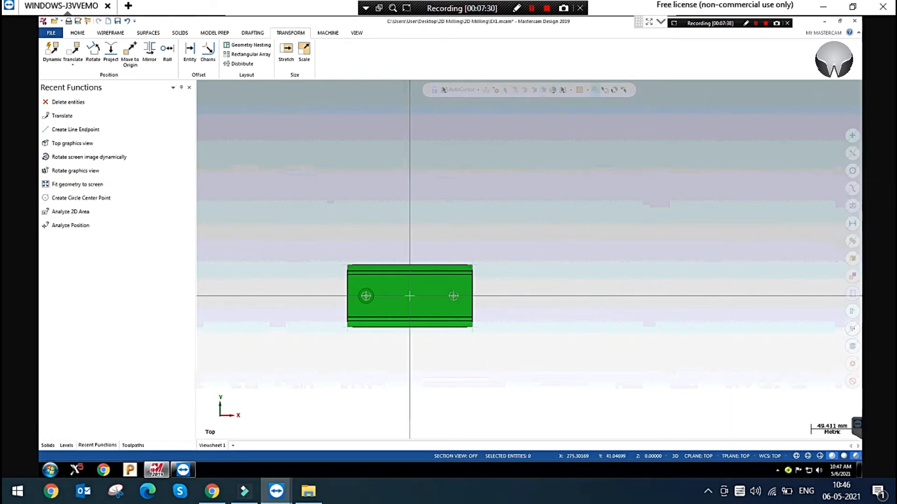
Draw a wireframe rectangle about 82 mm wide and 54 mm high, above and to the right of the block
scroll(381, 362, up, 2)
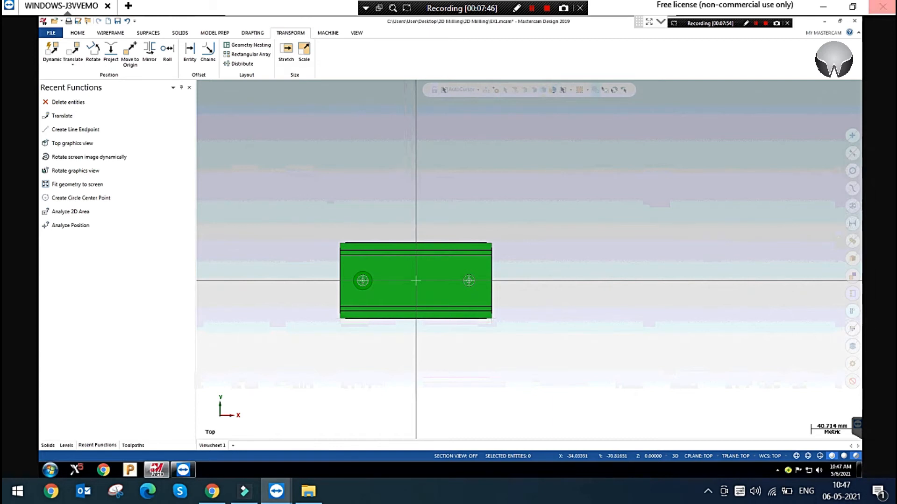
click(110, 33)
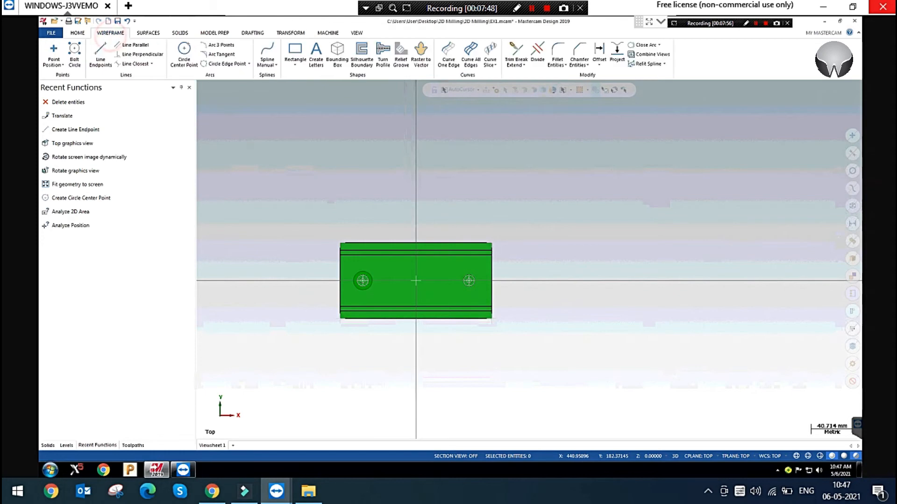
click(294, 48)
click(596, 250)
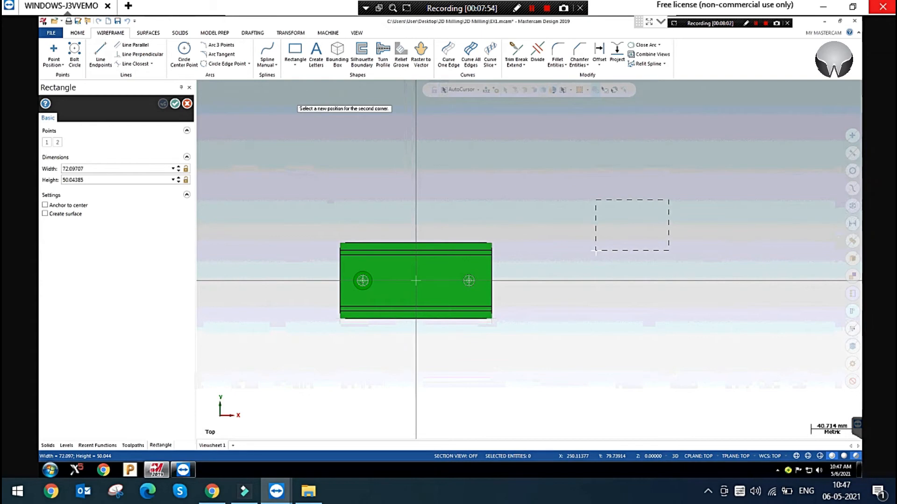
click(679, 194)
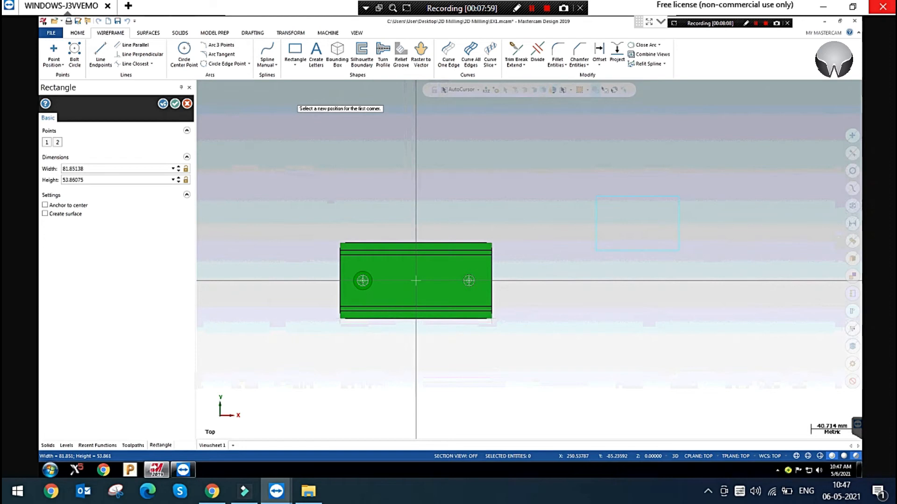
click(175, 104)
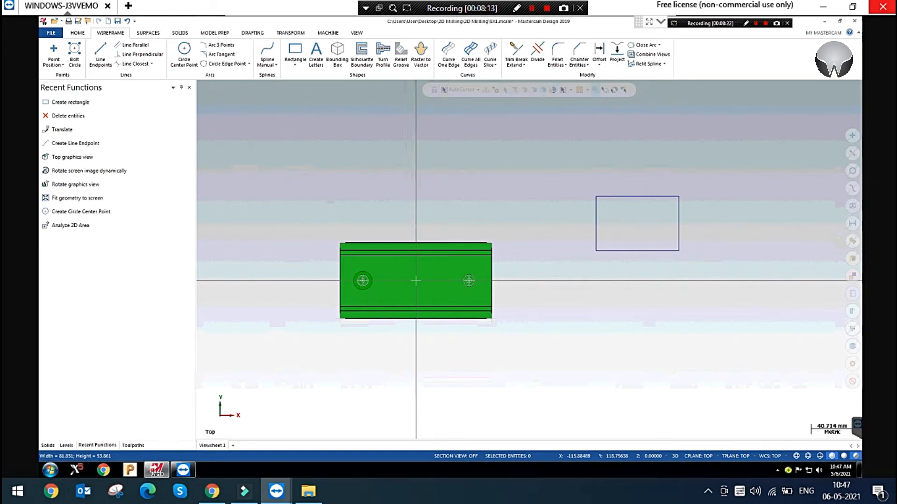
click(290, 33)
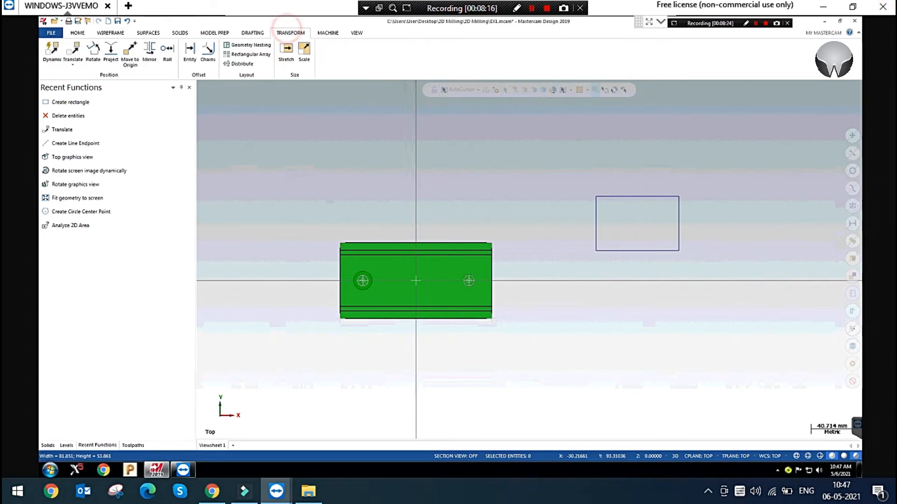
click(92, 51)
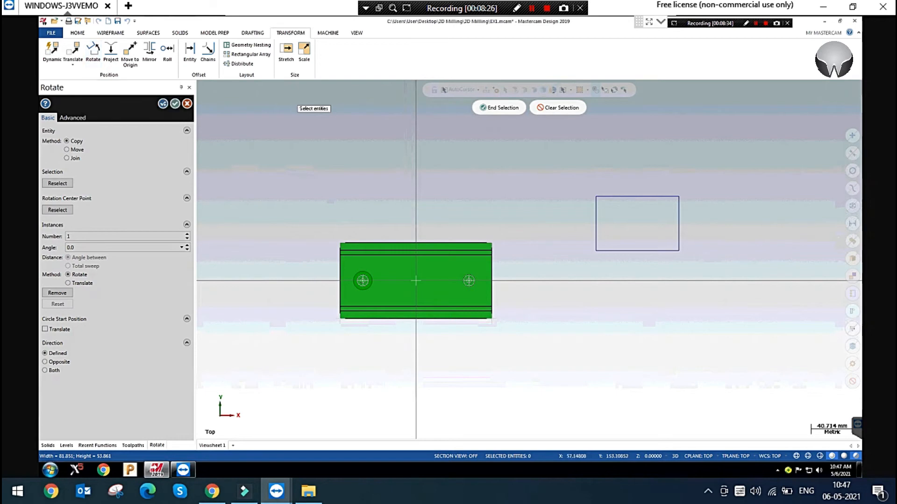
click(499, 107)
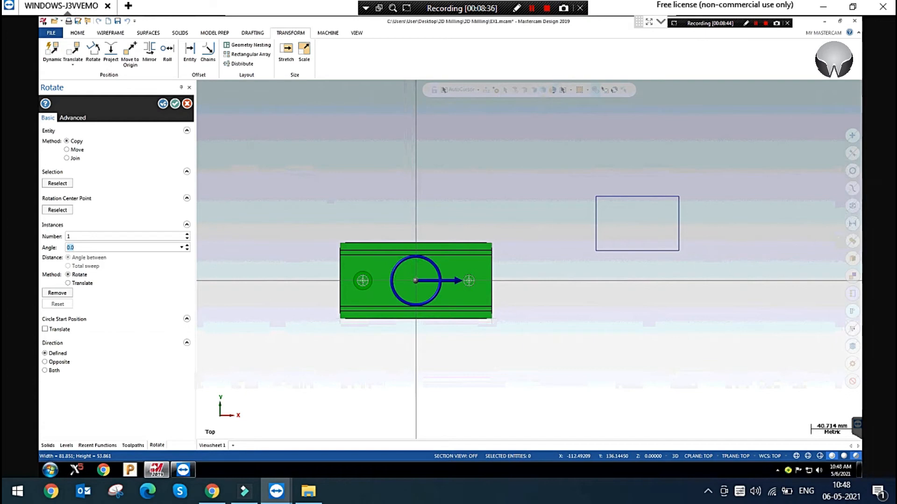
click(560, 175)
click(187, 104)
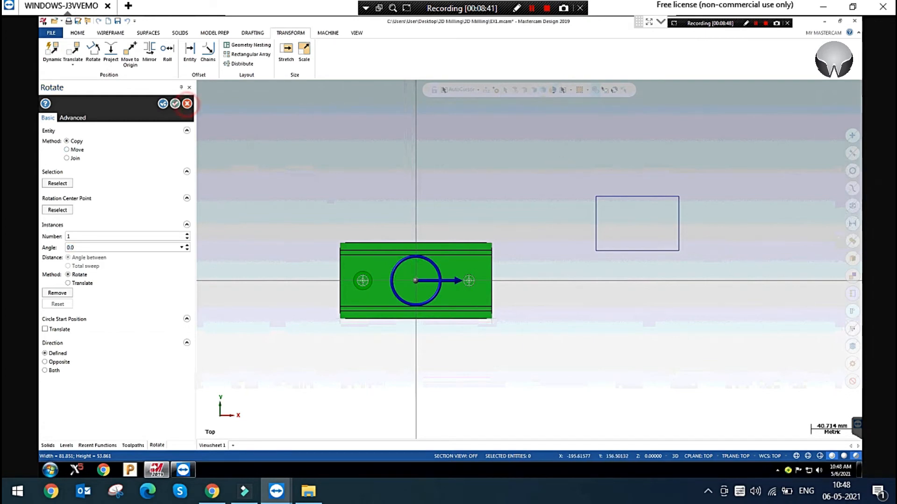
Run Rotate on the whole rectangle with the Copy method and set the rotation angle to 50°
click(93, 50)
click(537, 163)
click(738, 285)
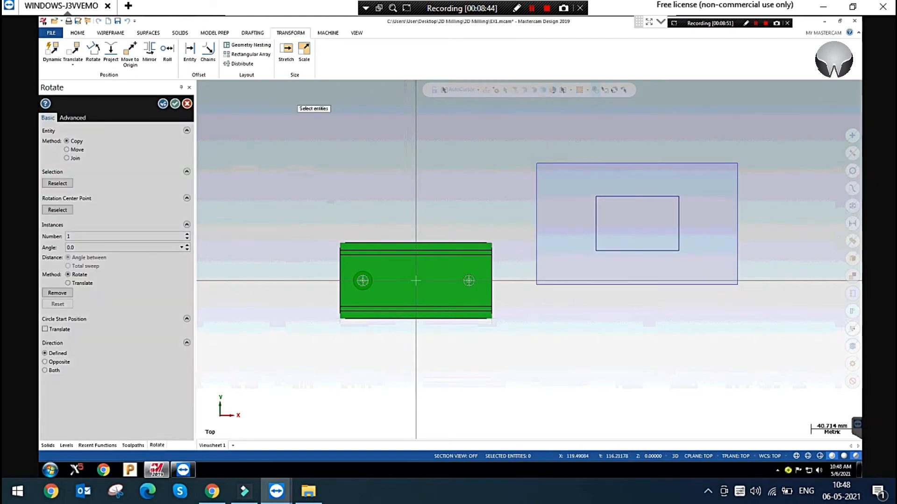
click(507, 113)
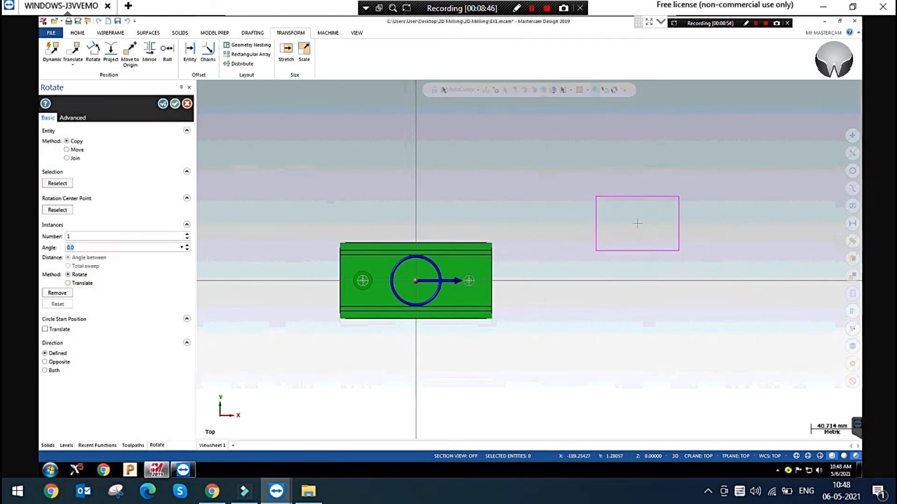
text(50)
key(Return)
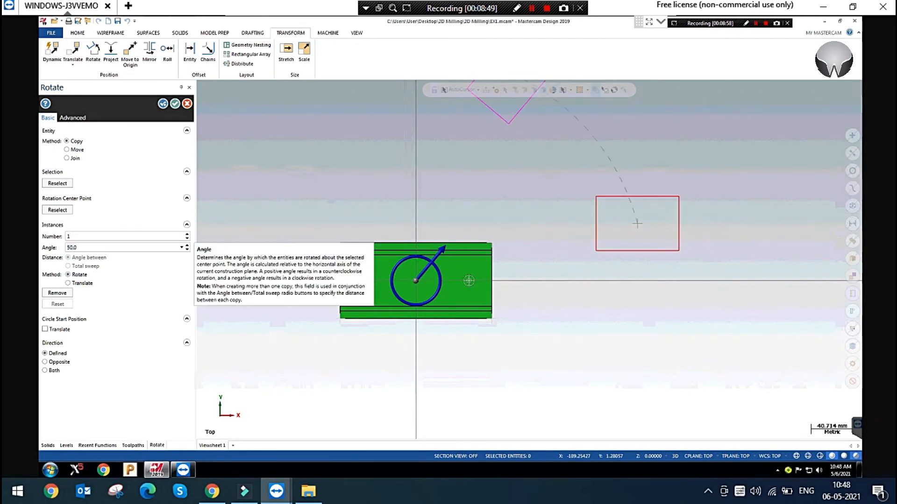
Relocate the rotation center point to the rectangle's lower-left corner
scroll(637, 224, down, 2)
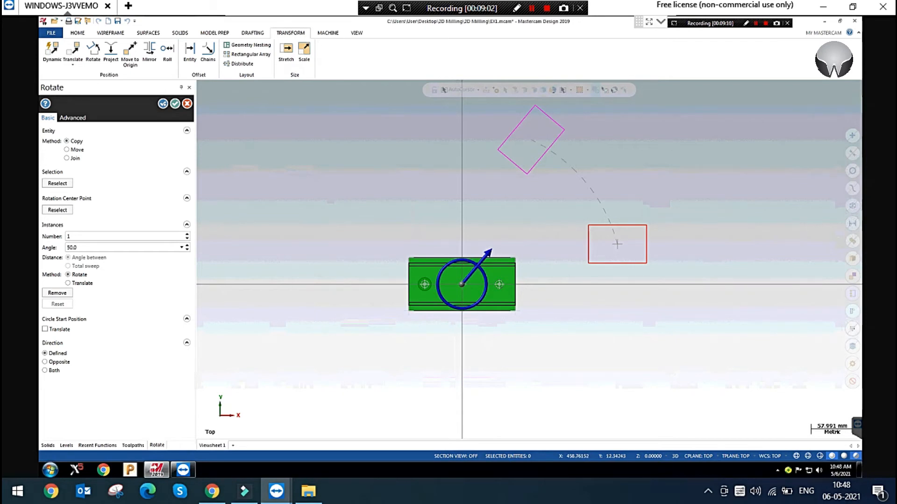
scroll(735, 235, up, 1)
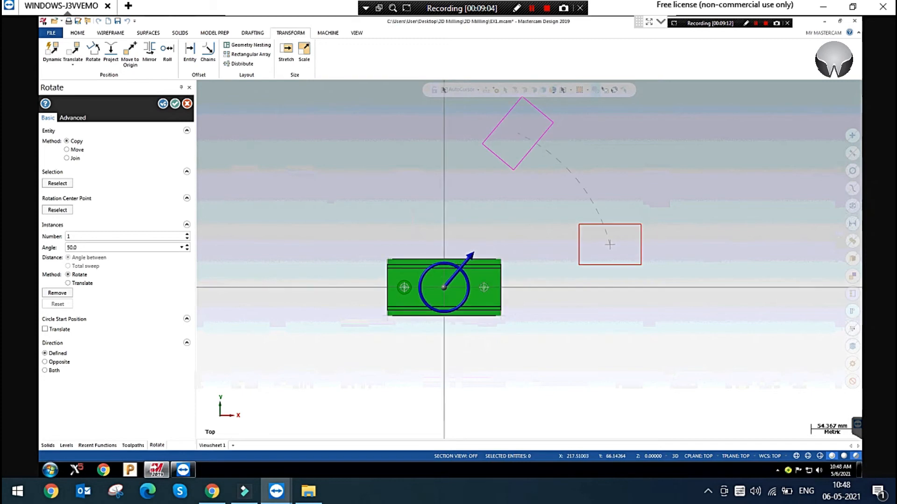
scroll(609, 245, up, 1)
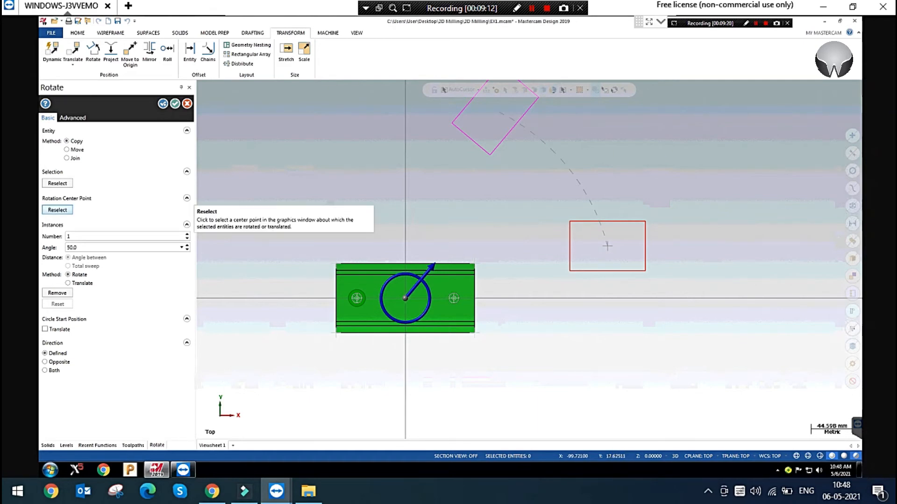
click(57, 209)
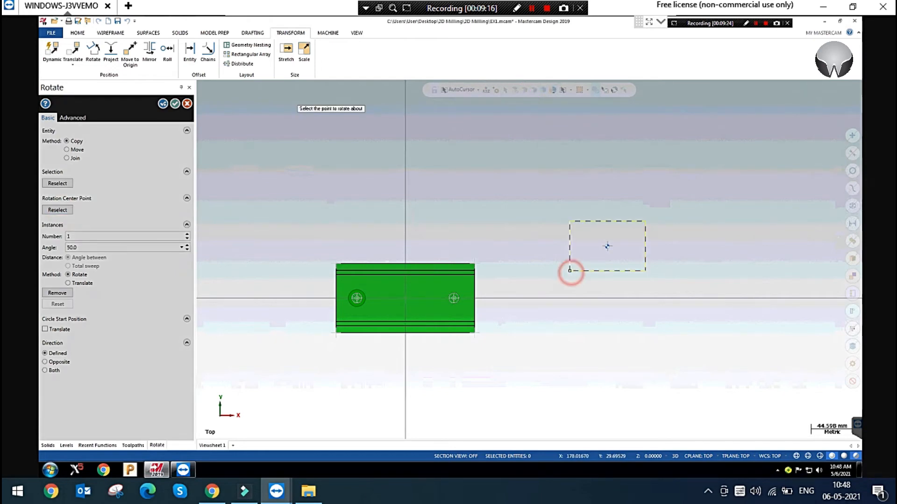
click(570, 270)
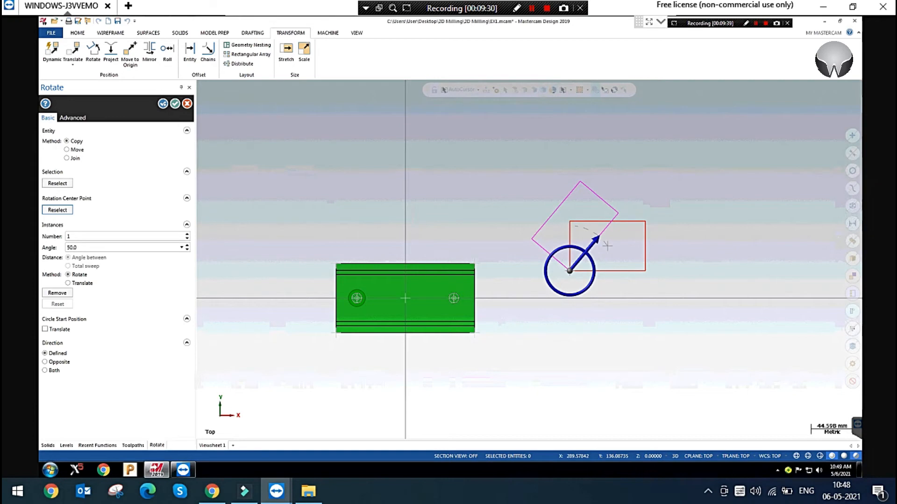
Increase the number of rotated rectangle copies to 7
click(187, 234)
click(187, 234)
click(186, 234)
click(187, 234)
click(186, 234)
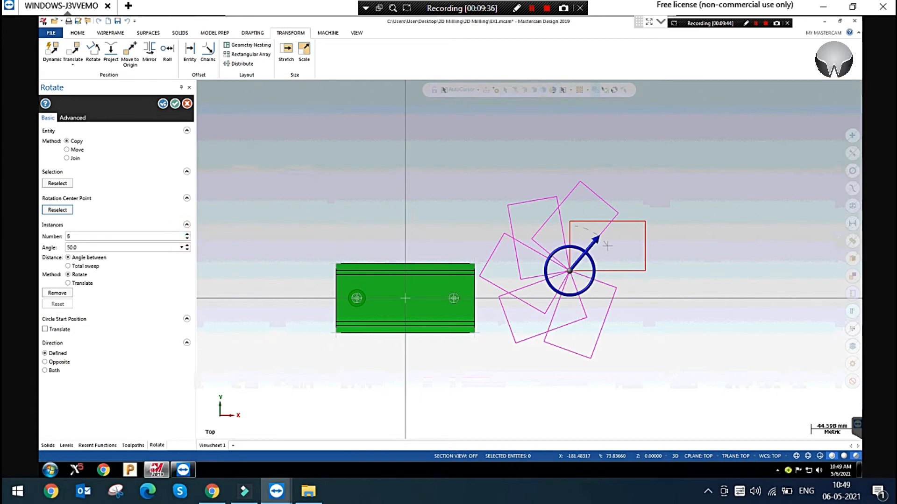
click(187, 234)
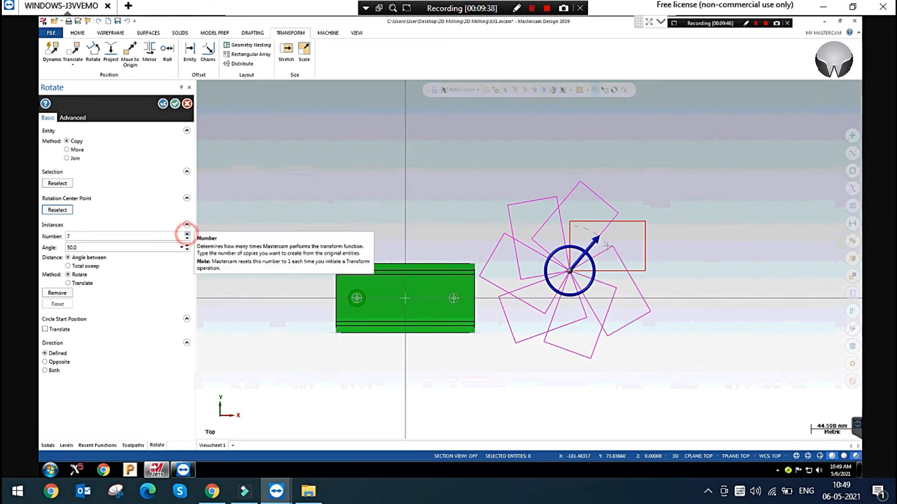
Set the number of rotated rectangle copies to 2, with the angle measured between copies
click(129, 237)
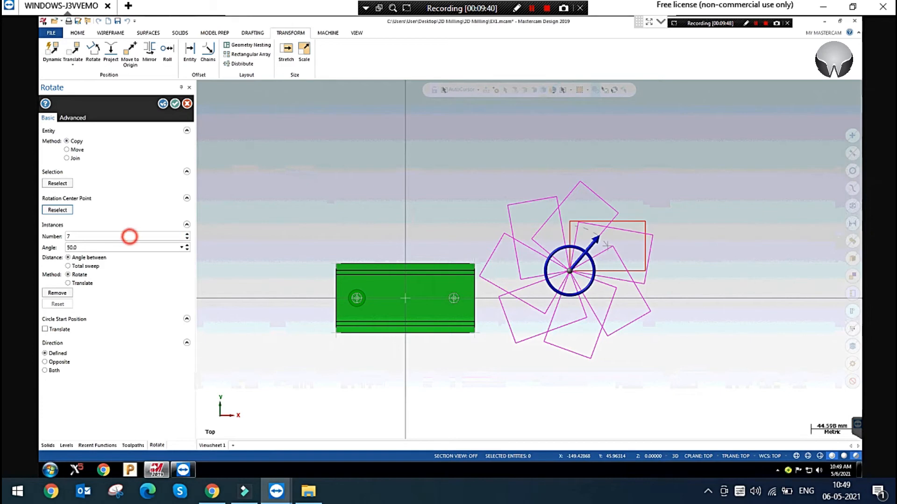
key(Return)
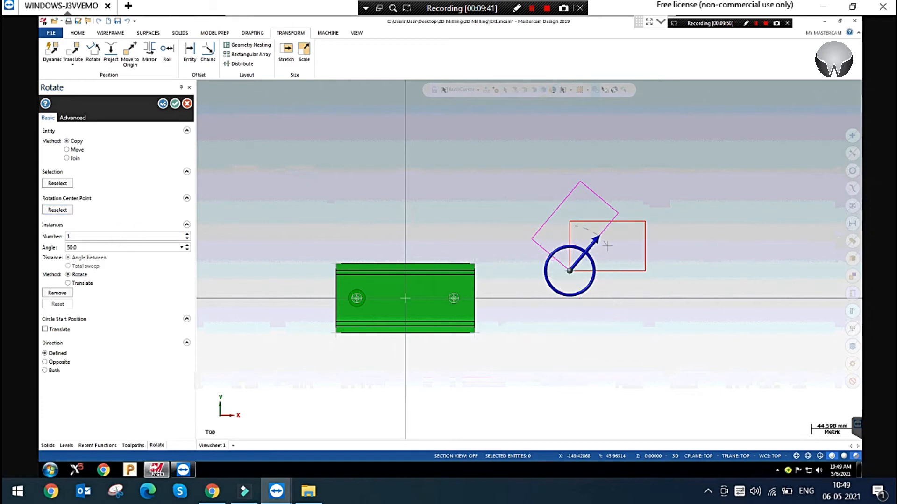
double_click(86, 238)
text(2)
key(Return)
click(88, 260)
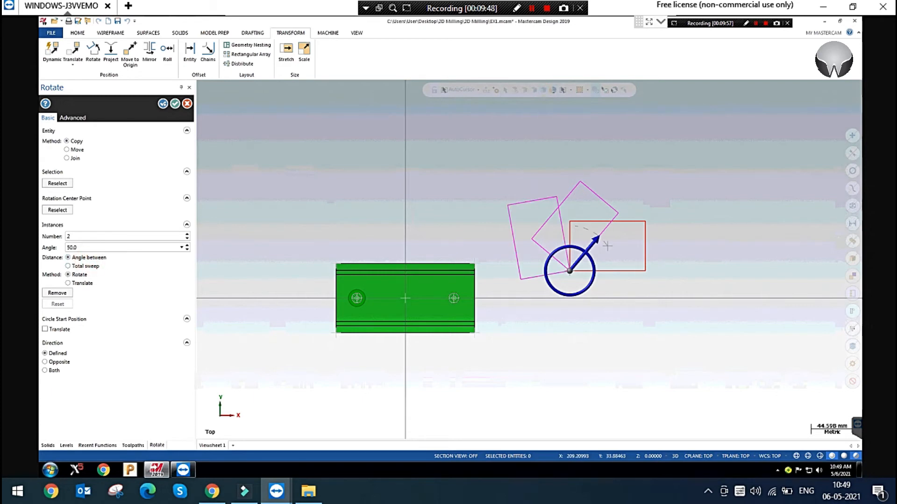
Distribute the two rotated copies by total sweep and examine their spacing around the rectangle's corner
click(85, 265)
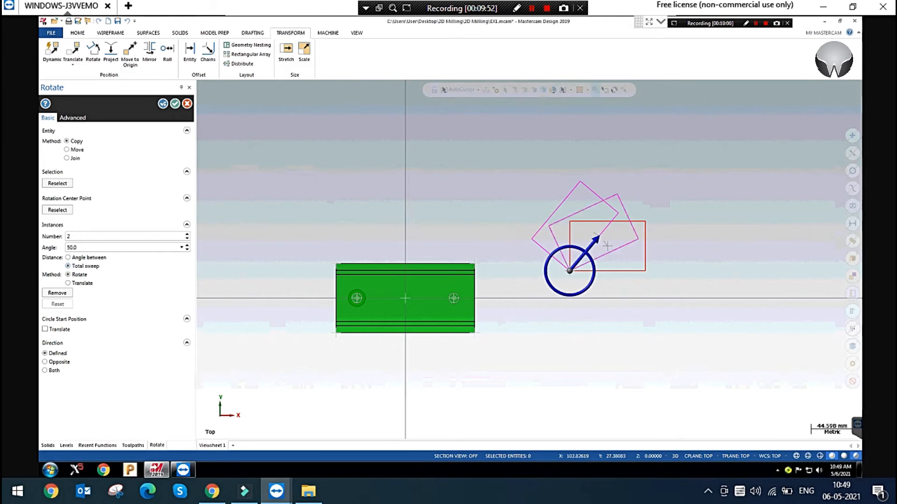
scroll(576, 274, up, 3)
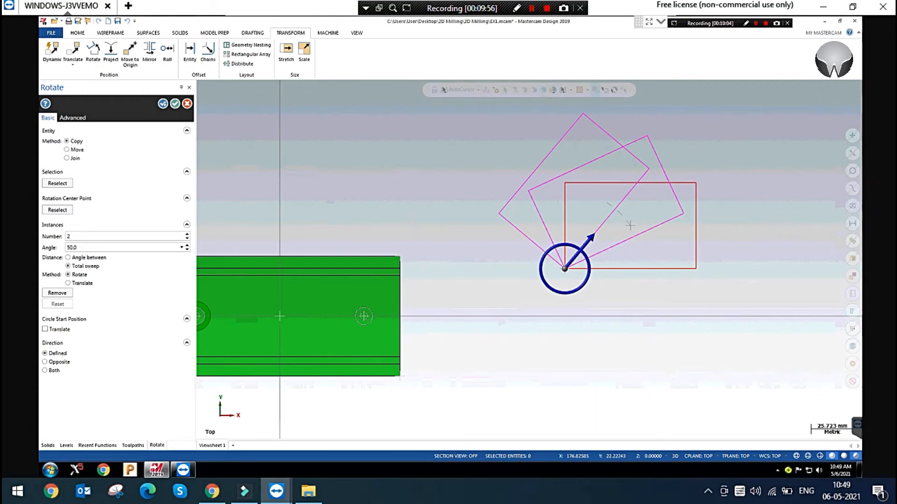
scroll(629, 225, down, 2)
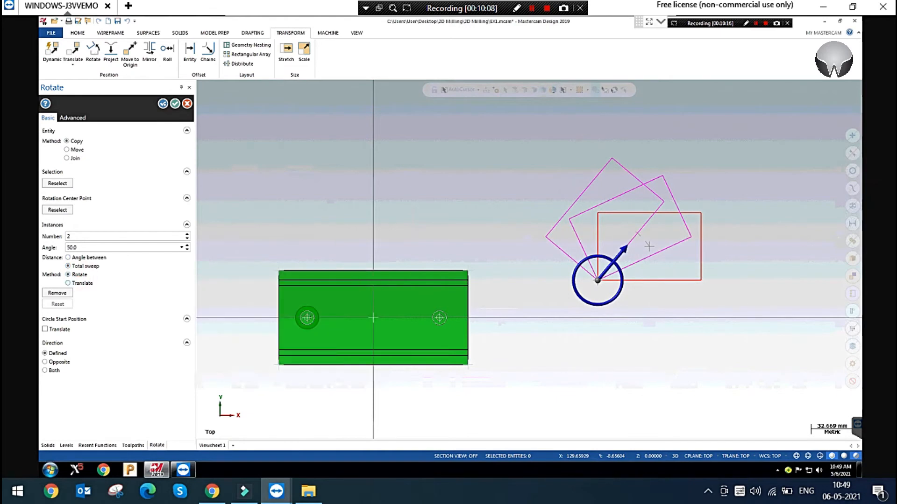
Preview the two rectangle copies with the Translate method, and return them to the Rotate method
click(68, 283)
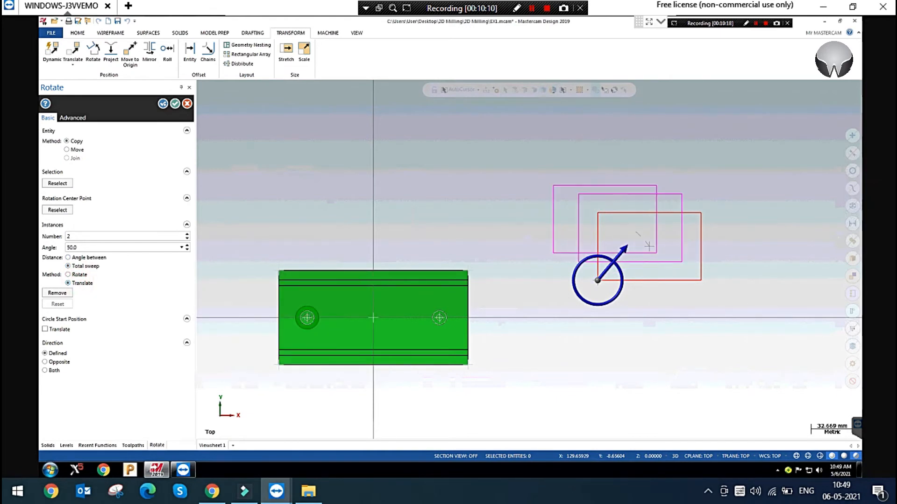
scroll(649, 246, up, 1)
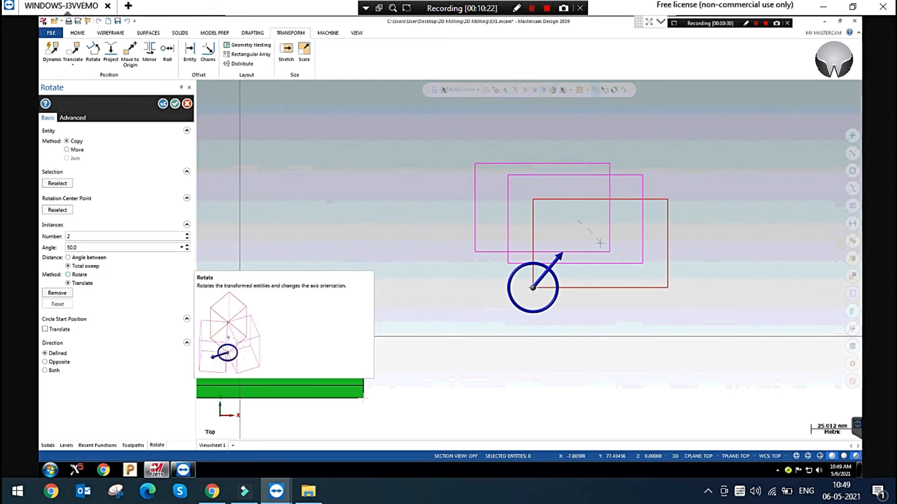
click(68, 275)
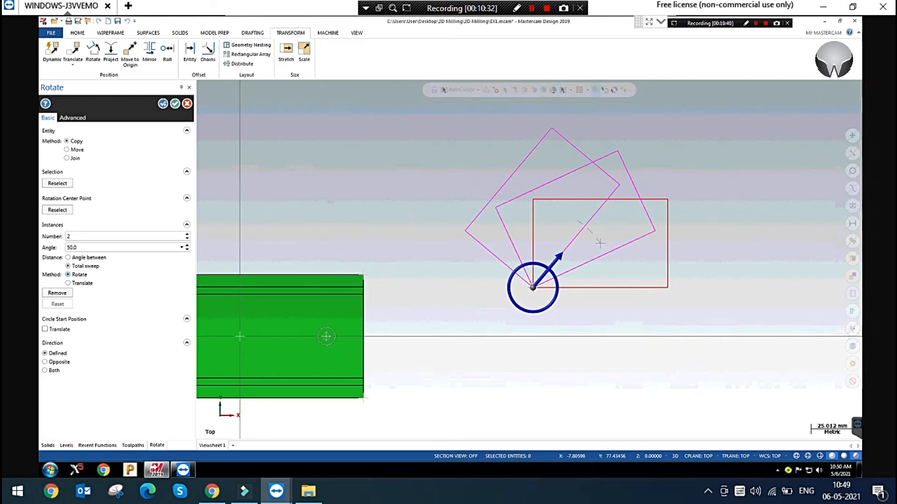
Alternate the two copies between the Translate and Rotate methods, dismissing the color scheme prompt, and cancel the rotation
click(83, 283)
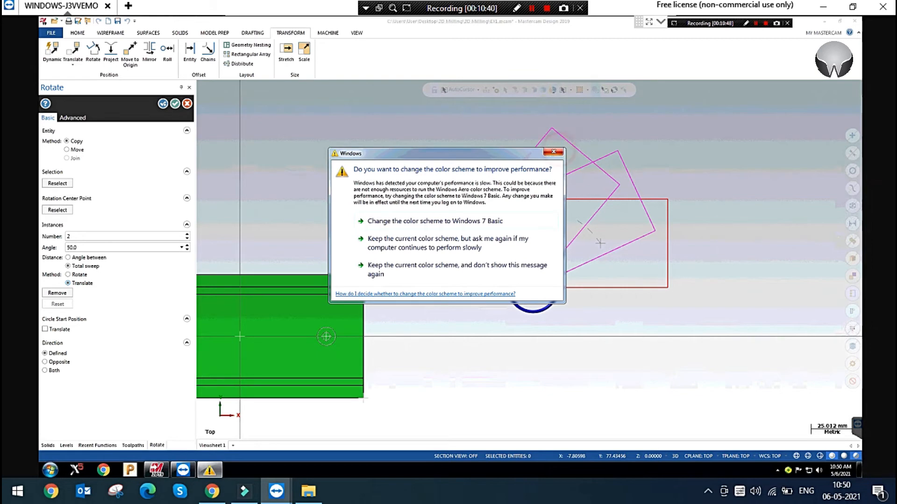
click(553, 152)
click(79, 287)
click(79, 275)
click(80, 283)
scroll(492, 313, down, 1)
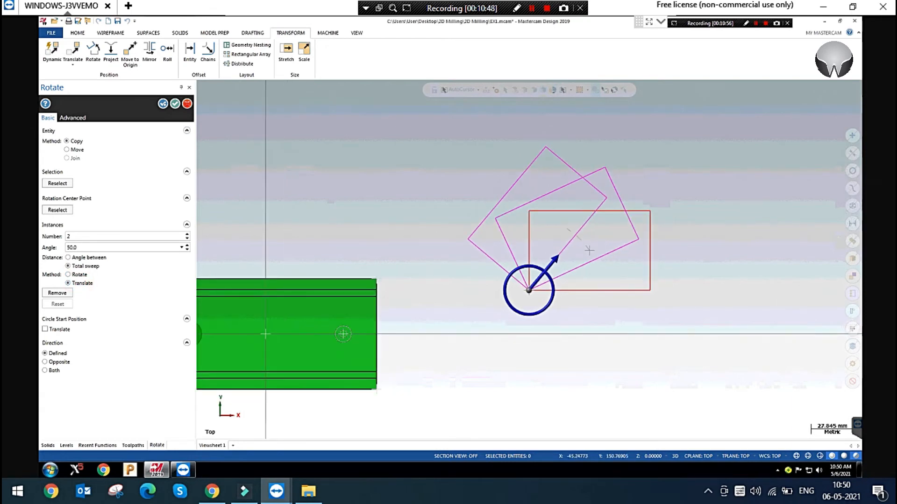
click(187, 104)
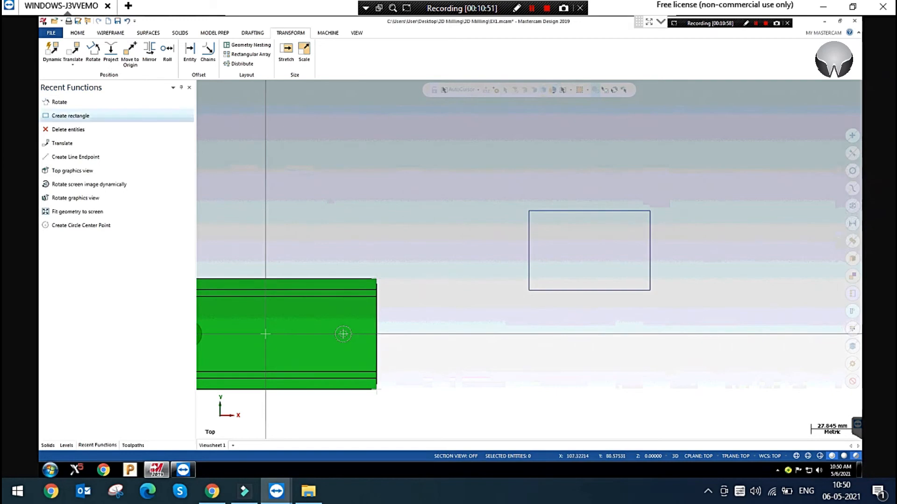
Set up a single copy of the rectangle rotated 50 degrees about the origin
click(60, 102)
drag(489, 187, 740, 338)
click(503, 107)
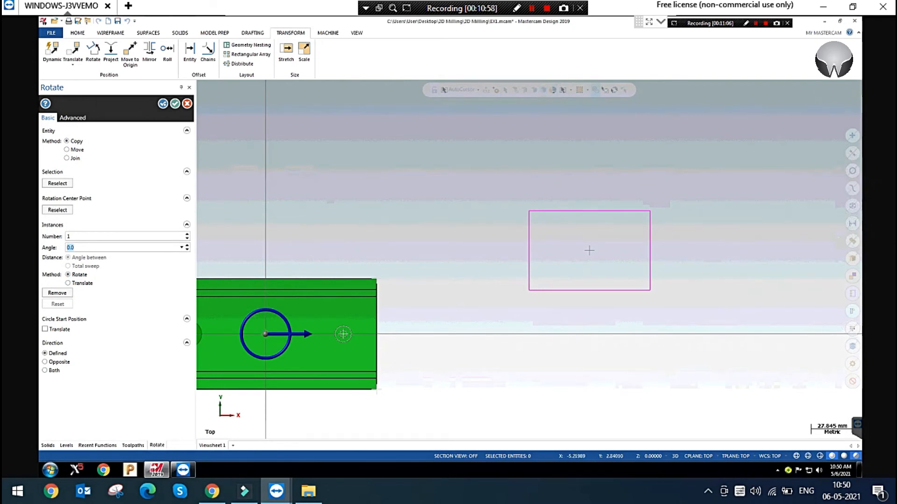
text(50)
key(Return)
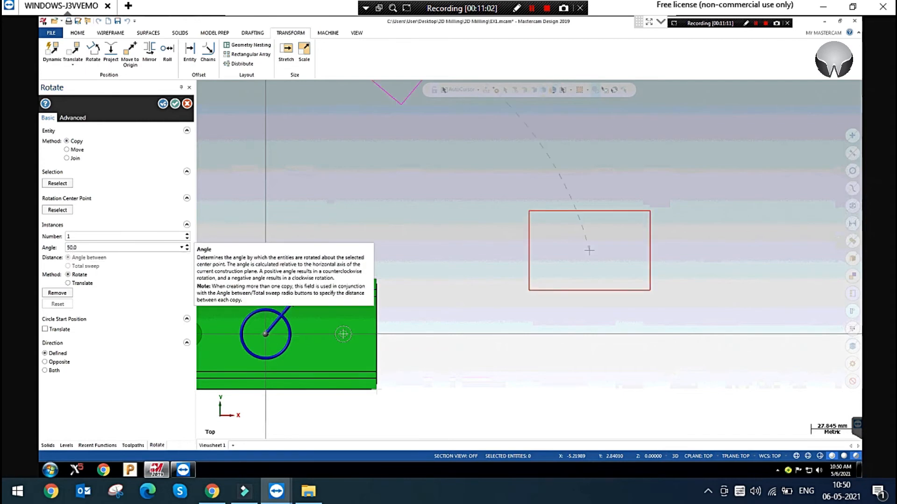
Compare the Translate and Rotate methods for the single rectangle copy along its arc around the origin
click(68, 283)
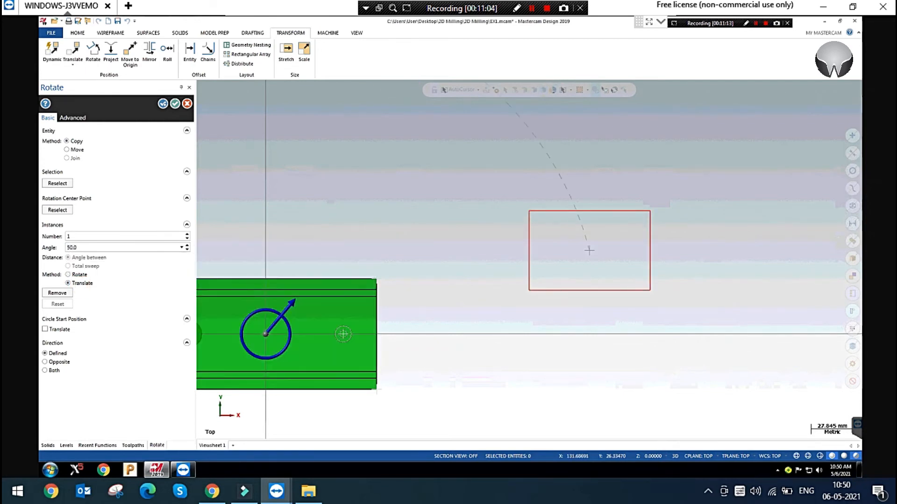
scroll(466, 306, down, 1)
scroll(564, 262, down, 2)
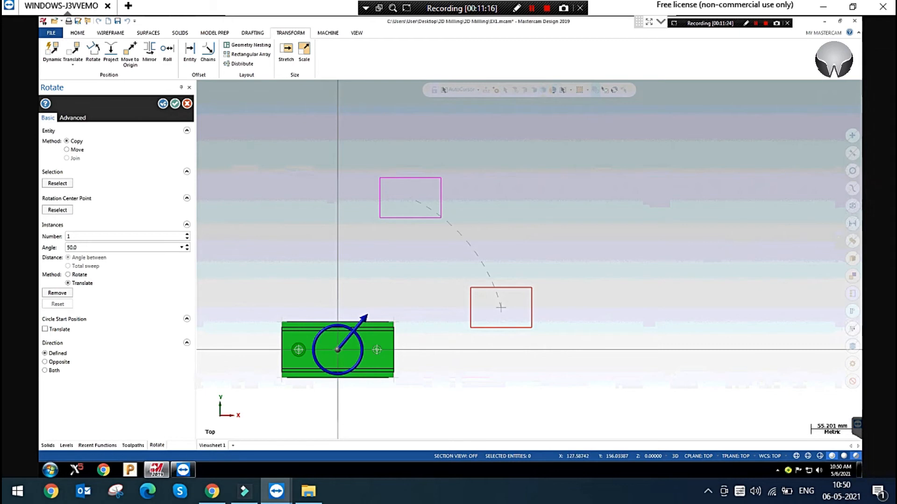
click(79, 275)
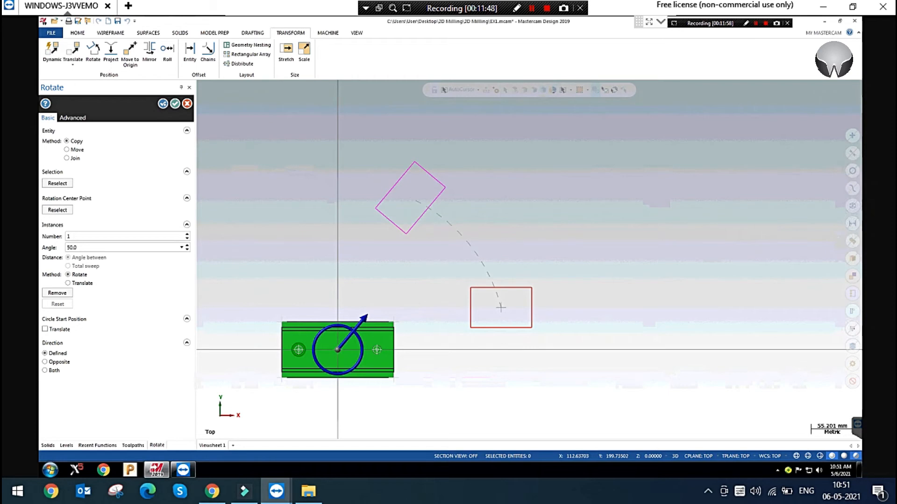
click(78, 277)
click(72, 275)
click(78, 283)
click(79, 274)
click(84, 248)
double_click(86, 250)
click(86, 251)
click(88, 248)
double_click(90, 250)
click(84, 248)
double_click(84, 248)
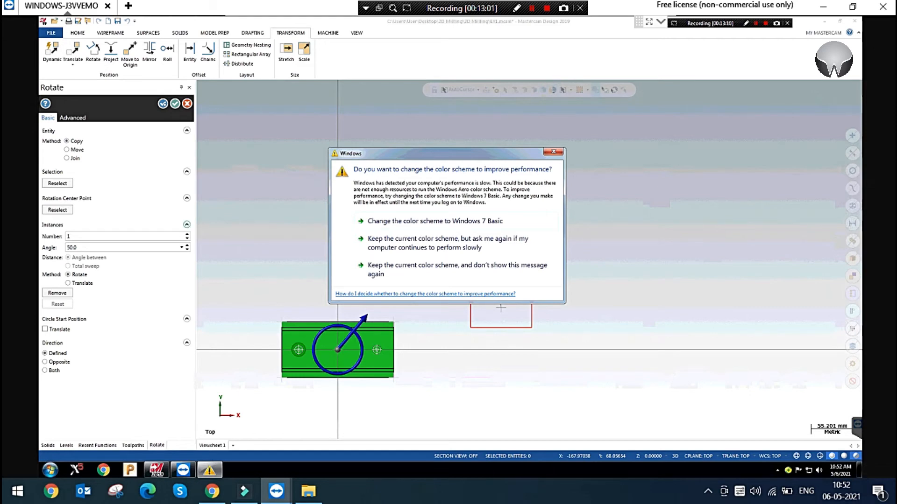
Dismiss the color scheme prompt and try the rotation center at the rectangle's lower-left corner, its center and back at the origin
click(554, 152)
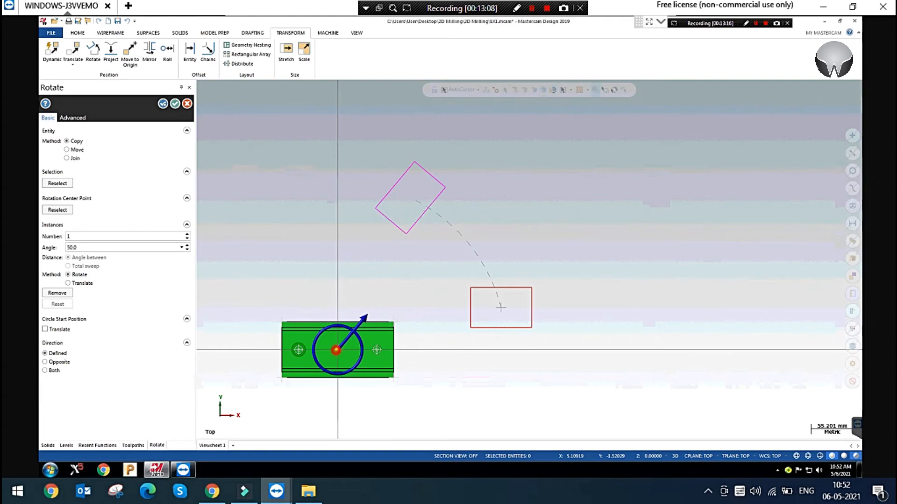
drag(336, 350, 471, 327)
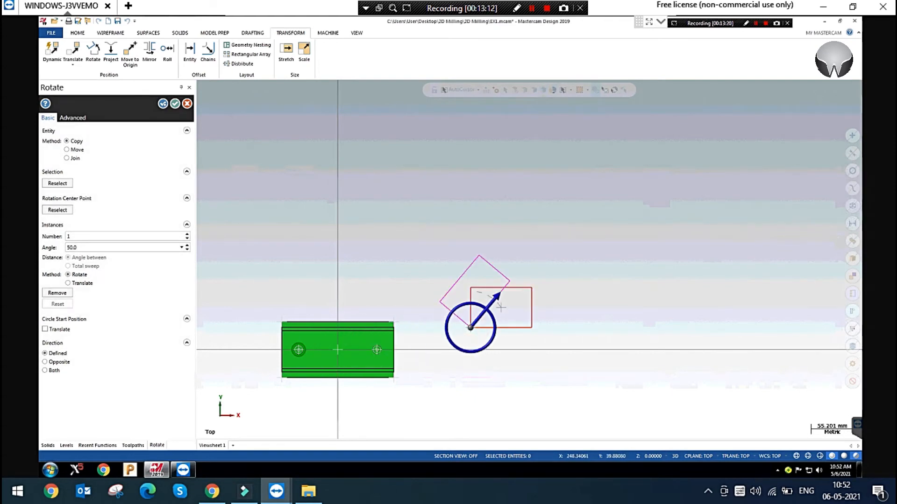
drag(470, 328, 501, 307)
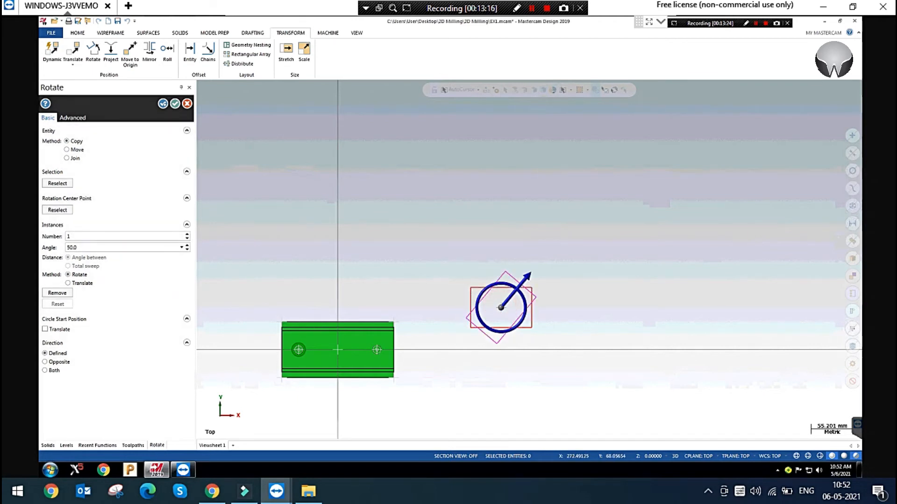
scroll(541, 298, up, 2)
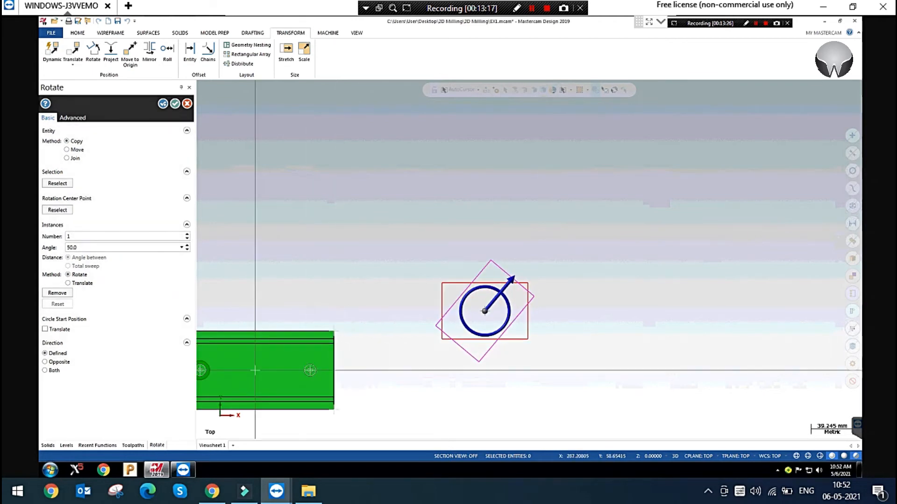
scroll(557, 309, down, 2)
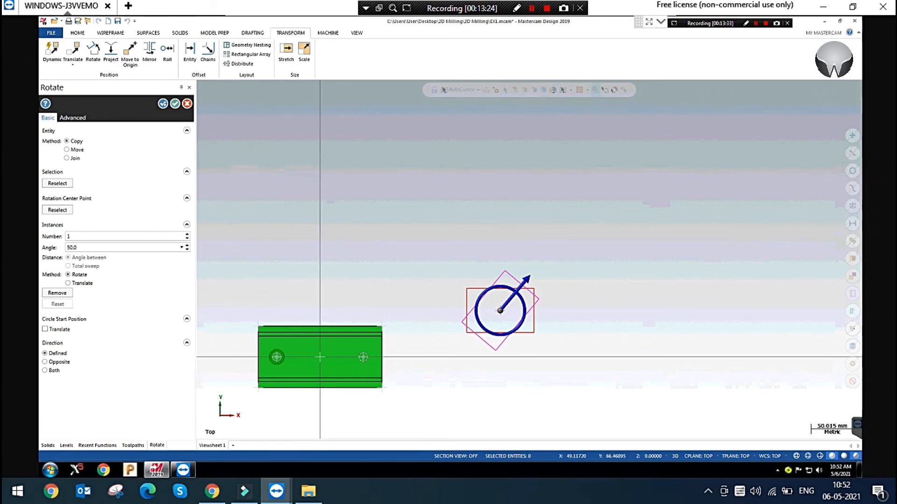
click(500, 311)
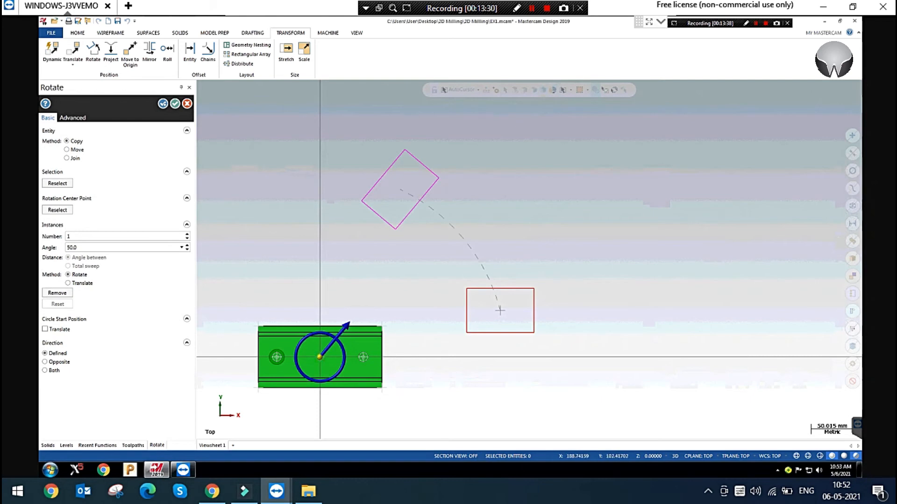
scroll(642, 188, down, 1)
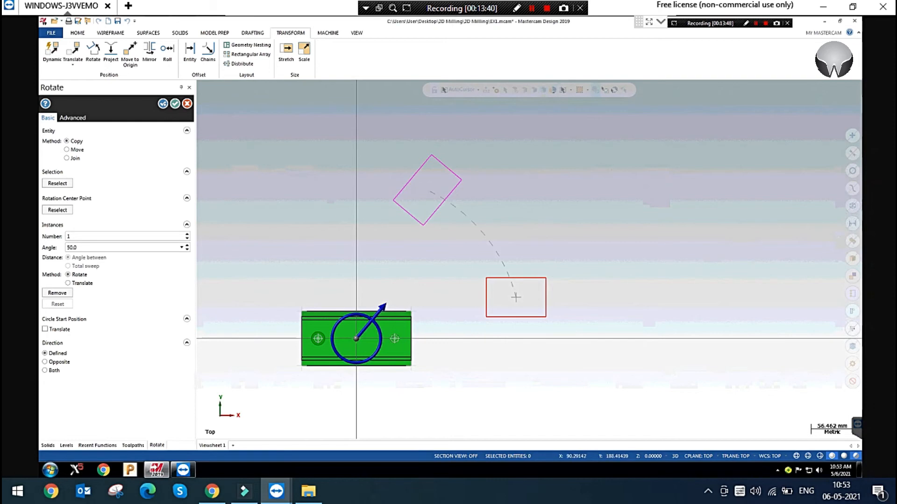
Use the Translate method for the copy, try the Defined, Opposite and Both directions, and cancel the rotation
click(94, 245)
click(81, 284)
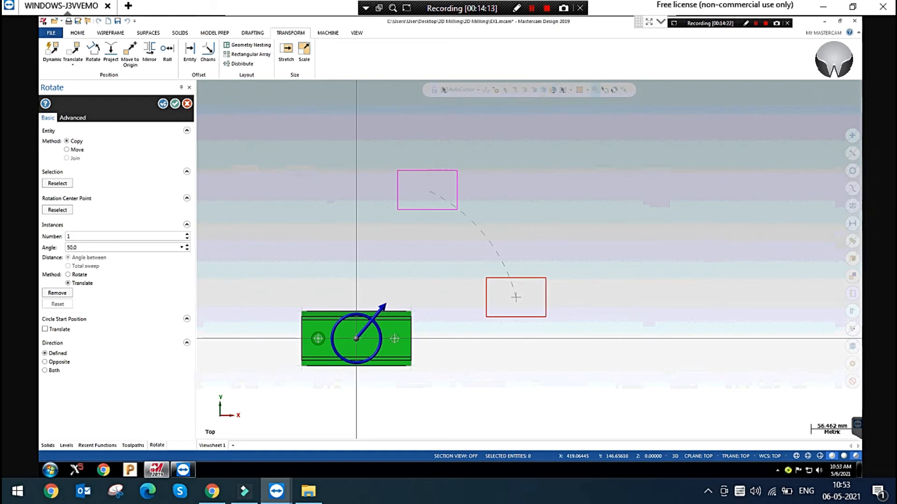
click(56, 353)
click(58, 362)
click(47, 371)
scroll(649, 271, down, 1)
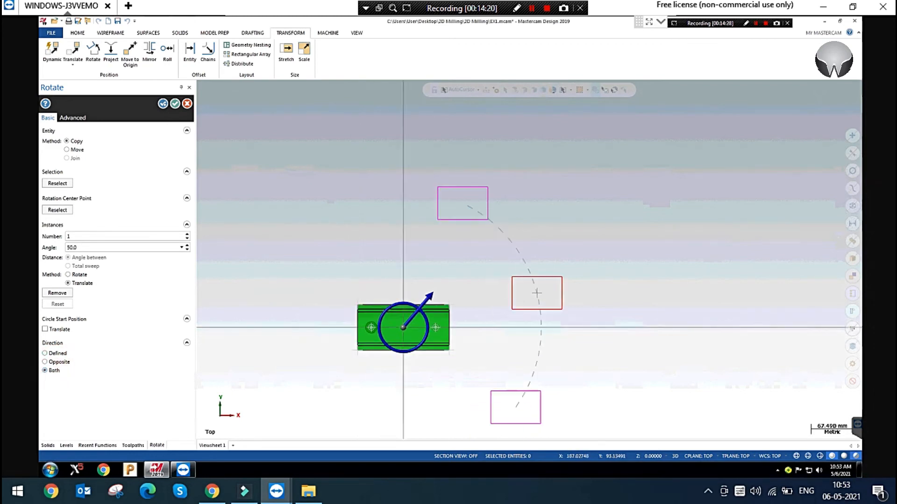
scroll(537, 293, down, 1)
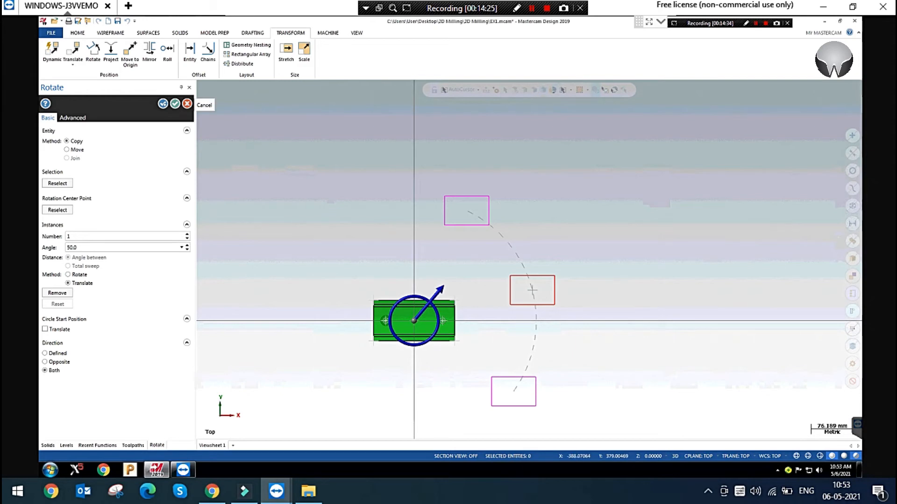
click(186, 103)
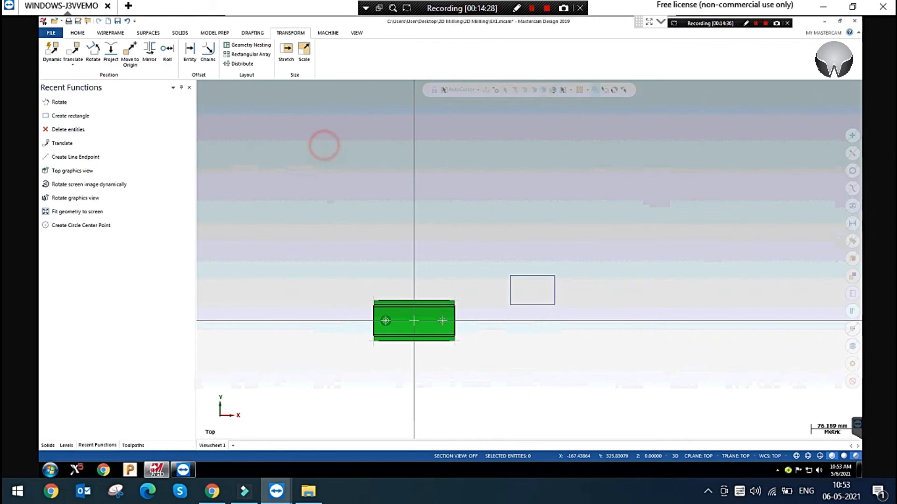
Start Translate to Plane and select the stepped block for it in the isometric view
scroll(448, 193, down, 1)
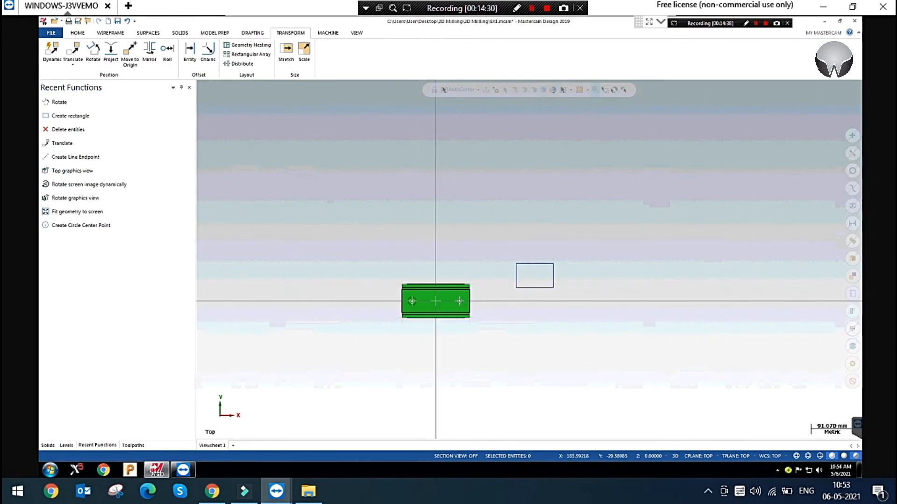
click(73, 64)
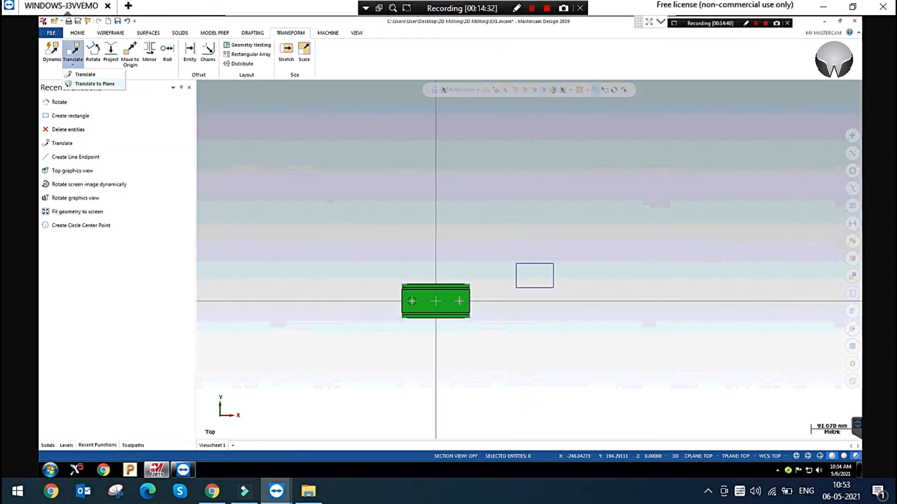
click(95, 83)
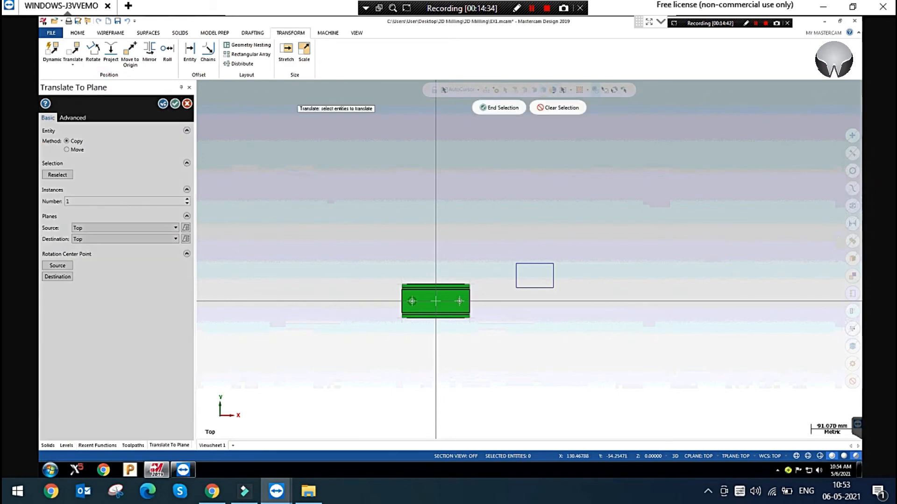
right_click(568, 181)
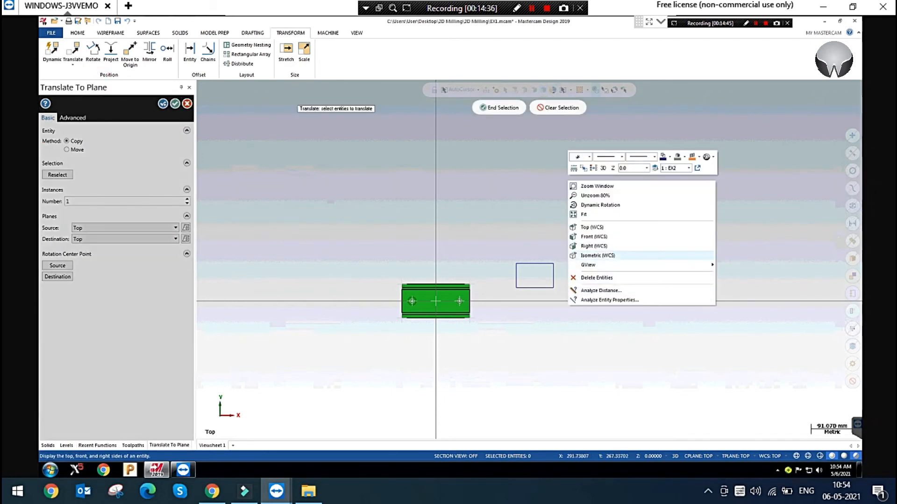
click(604, 256)
scroll(444, 319, down, 2)
click(465, 262)
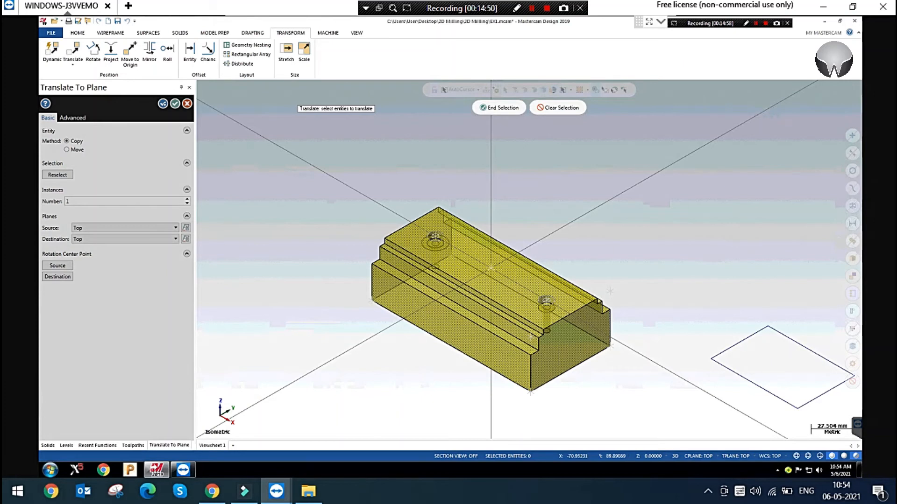
click(495, 107)
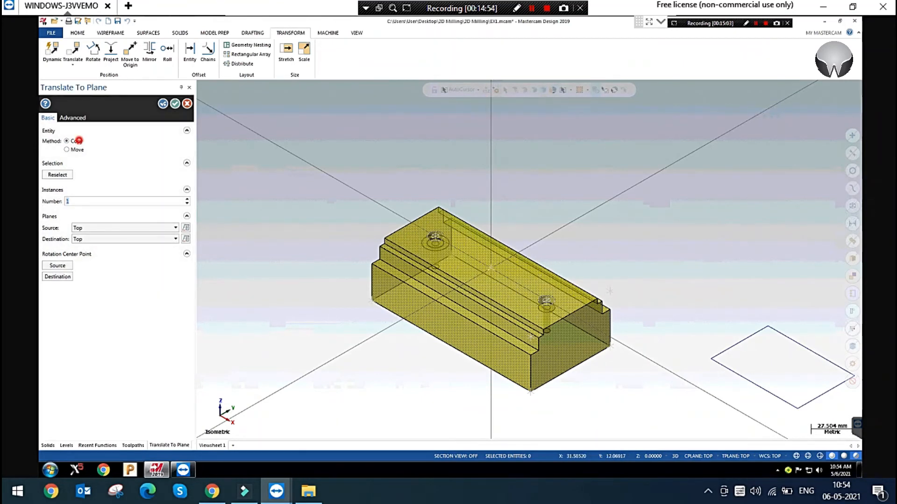
Set the block to Move instead of Copy, with Bottom as the destination plane
click(66, 150)
click(89, 200)
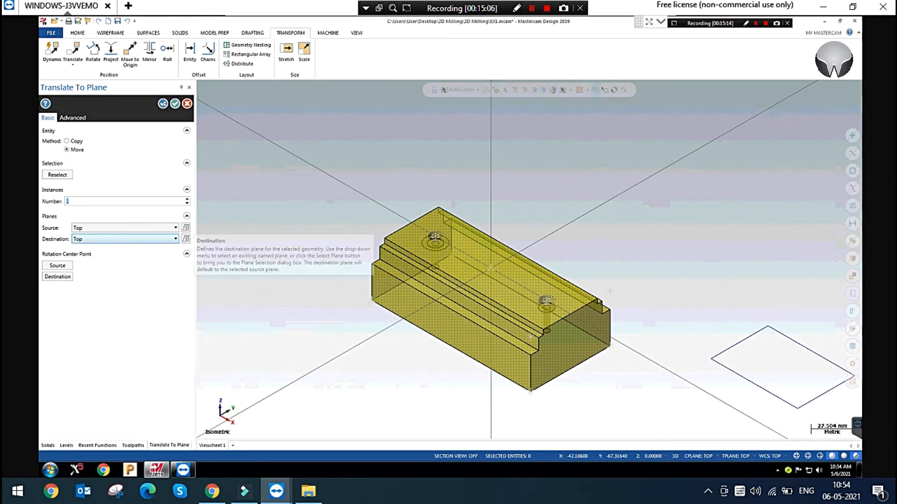
click(108, 240)
click(102, 276)
scroll(690, 163, down, 2)
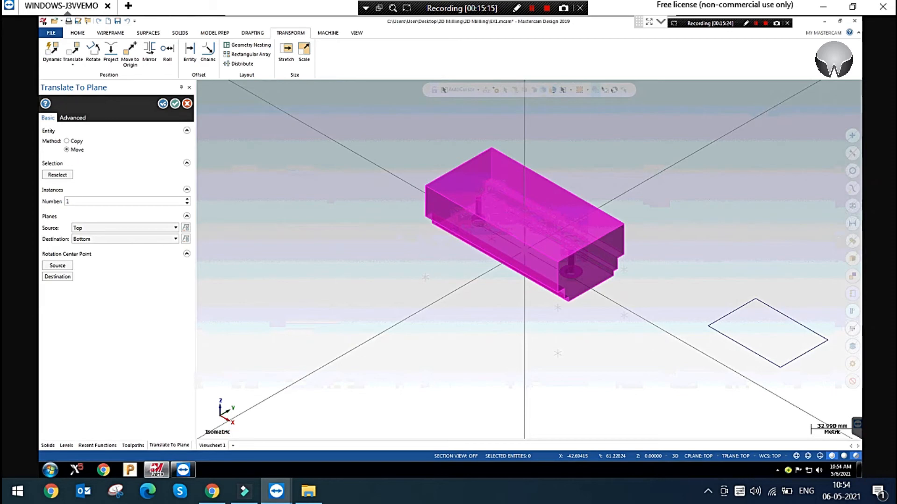
Try Right as the block's destination plane, and return the destination to Top
click(146, 239)
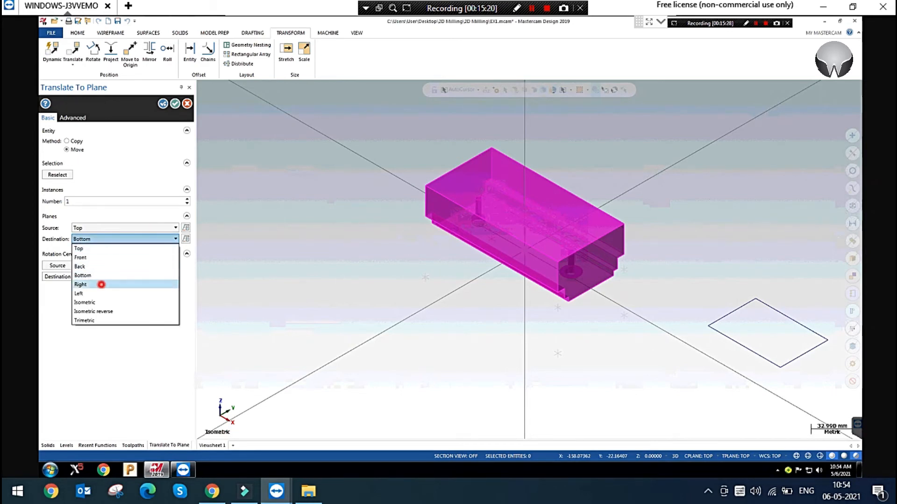
click(101, 284)
click(114, 239)
click(108, 249)
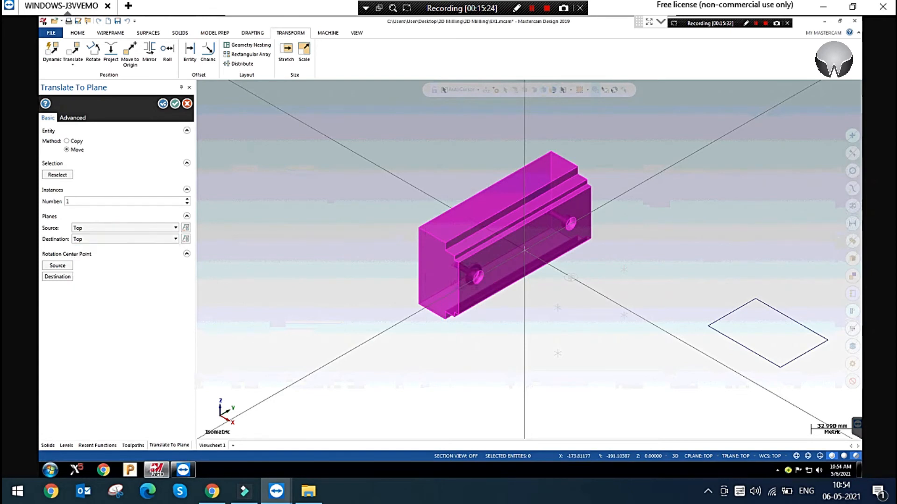
Set the block's destination plane to Front
scroll(616, 269, up, 1)
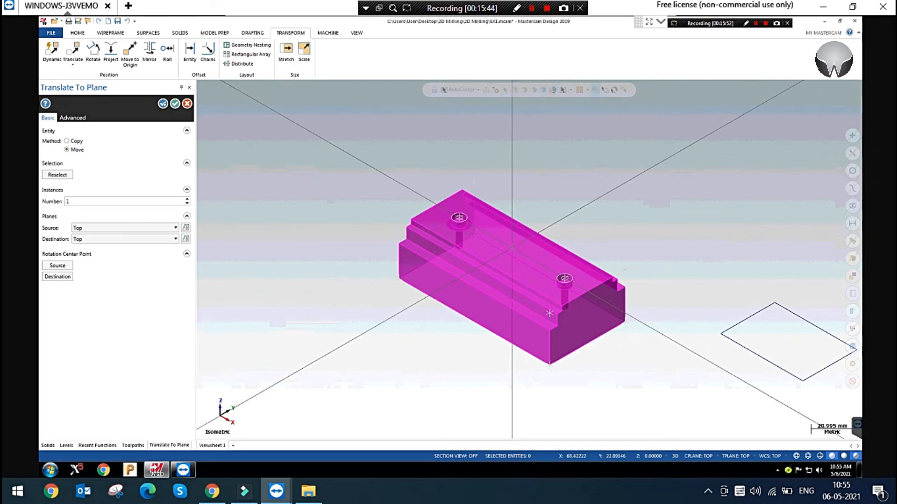
click(96, 239)
click(96, 258)
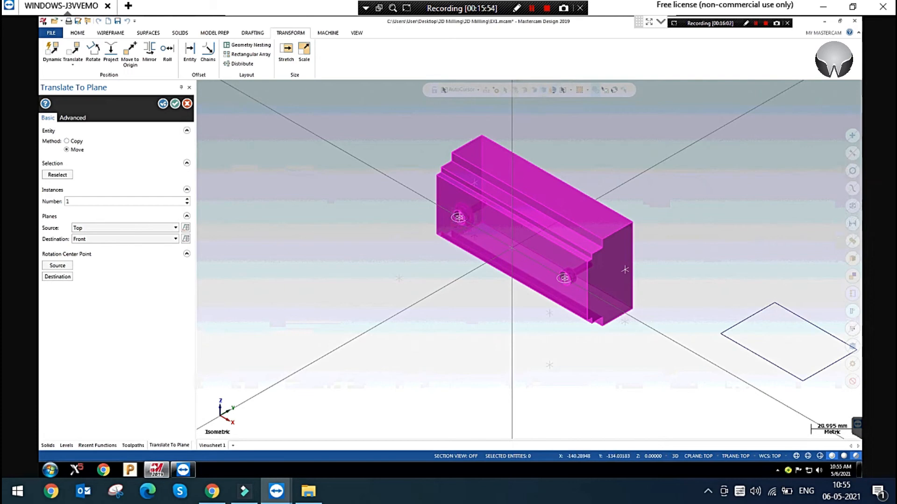
Apply the Translate to Plane move to the block and clear its result colors
click(175, 103)
click(314, 255)
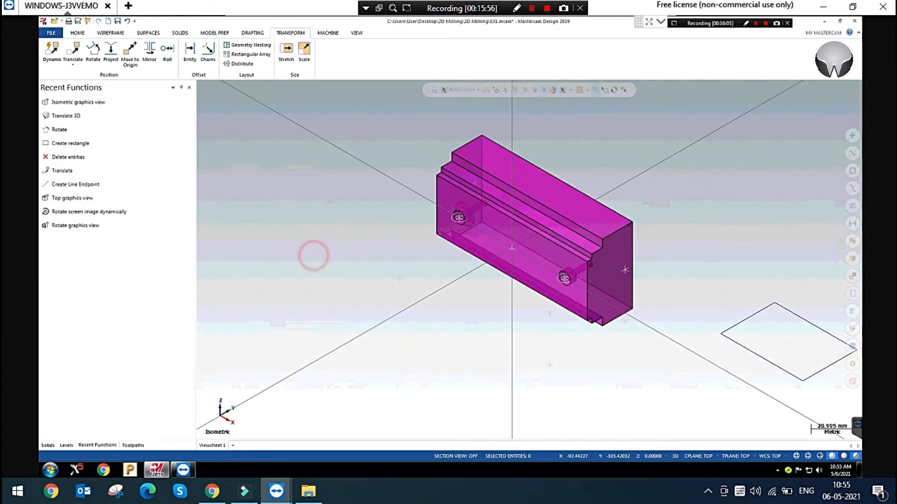
right_click(272, 183)
click(297, 168)
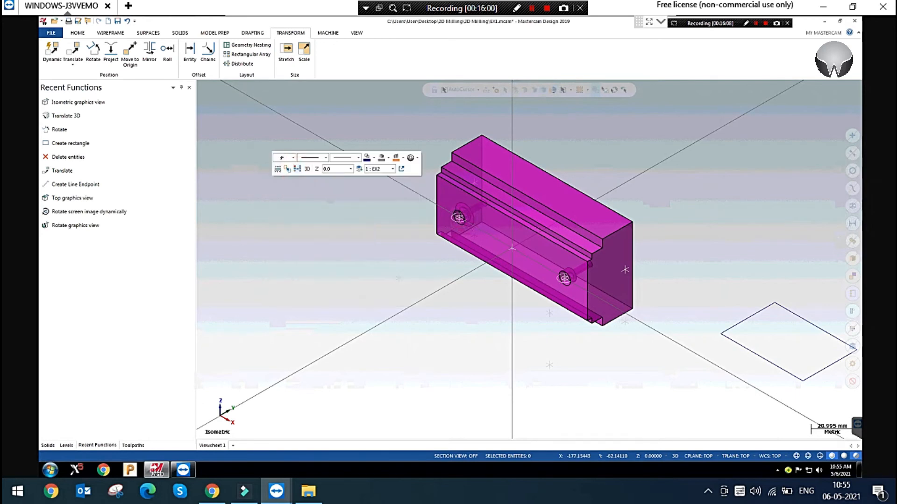
click(354, 311)
Turn off shading translucency so the stepped block displays as an opaque solid
click(854, 456)
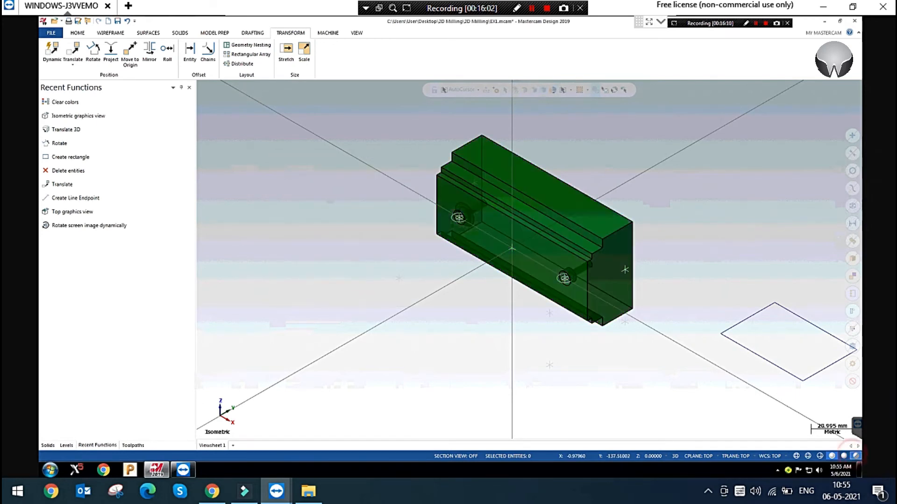
click(391, 325)
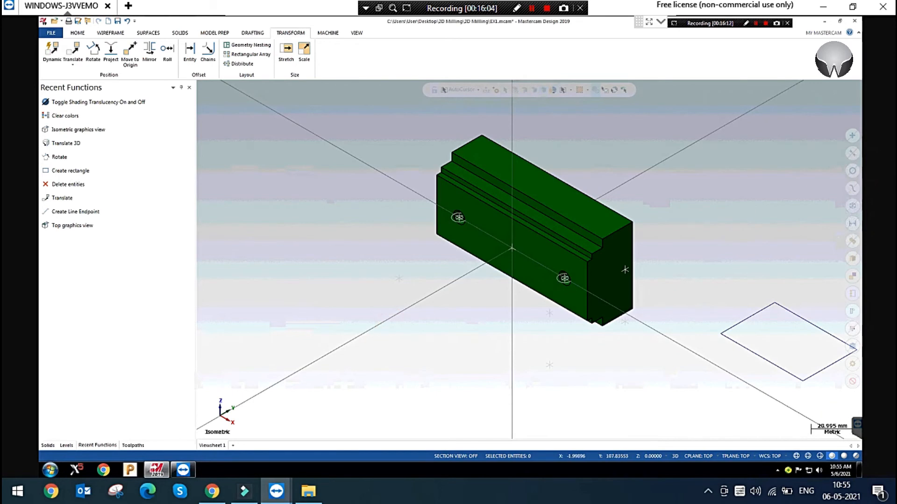
scroll(619, 185, up, 4)
scroll(625, 238, down, 1)
click(309, 274)
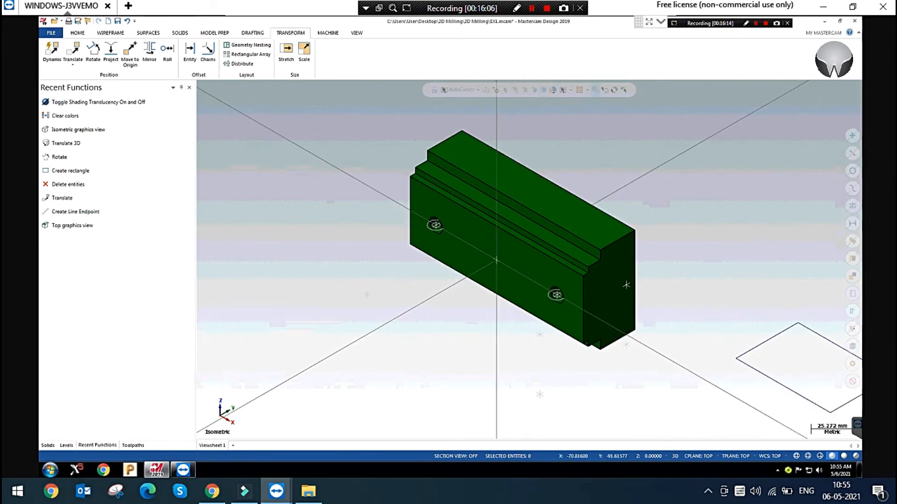
scroll(467, 238, up, 2)
click(365, 230)
Start Translate to Plane on the stepped block again and review the available destination planes
click(71, 64)
click(88, 82)
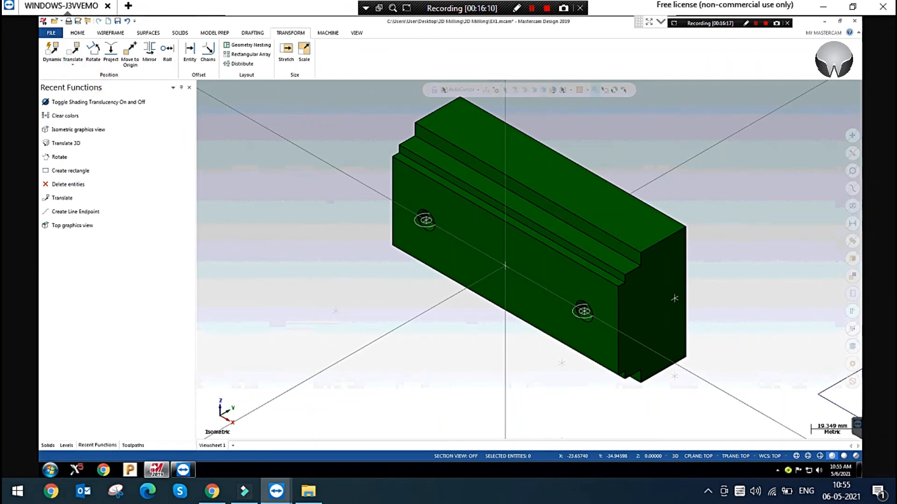
click(494, 254)
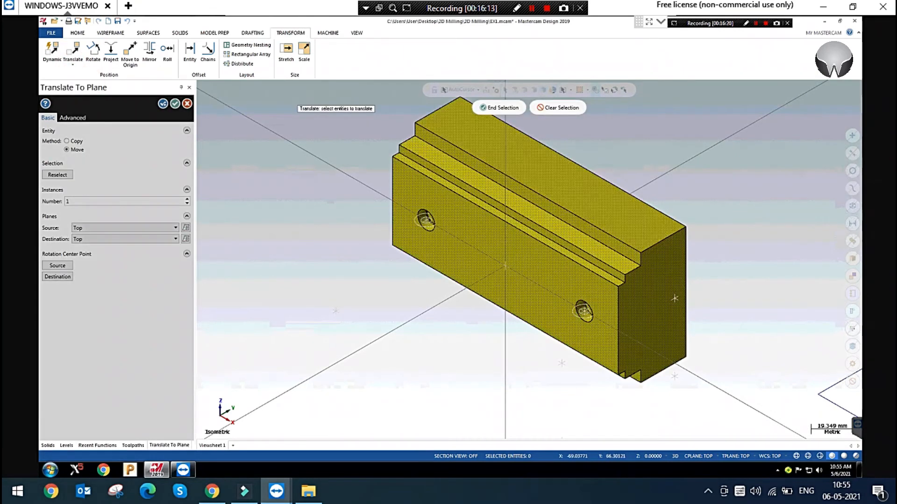
click(484, 107)
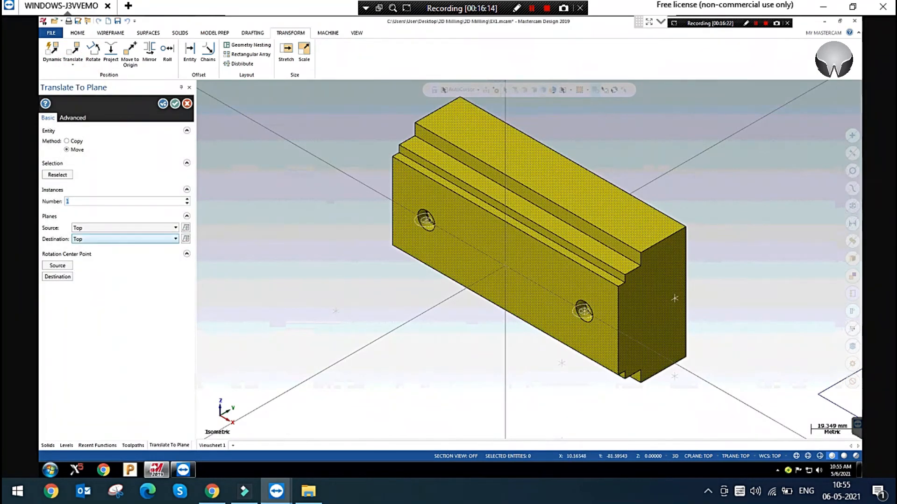
click(140, 239)
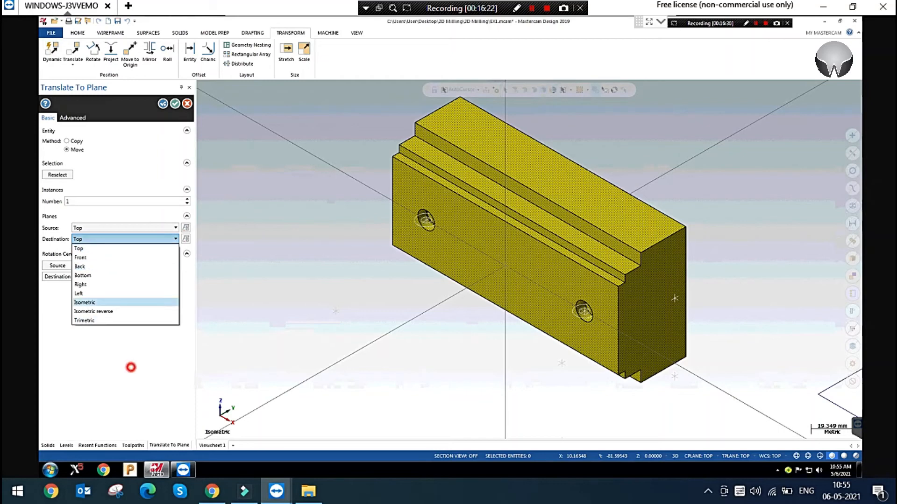
click(130, 366)
Examine the X, Y and Z options for defining a custom destination plane, and cancel the translation
click(185, 239)
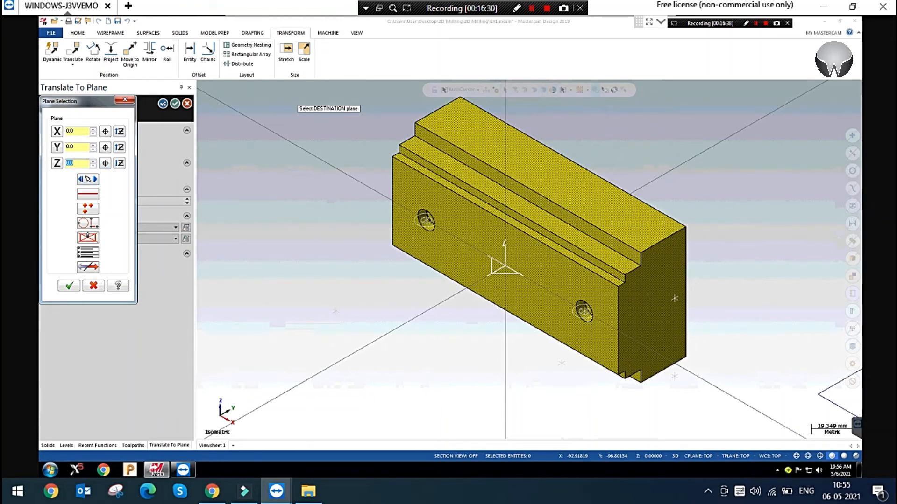
click(79, 130)
click(78, 147)
click(77, 163)
click(124, 99)
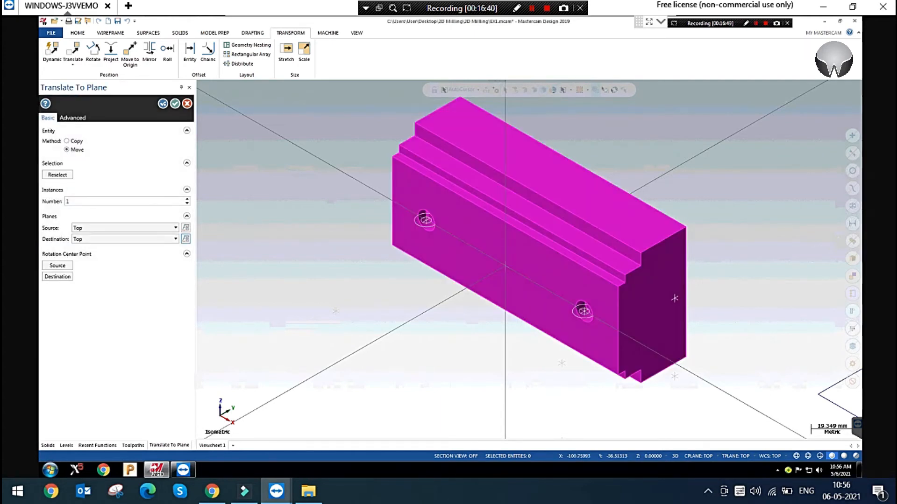
click(186, 103)
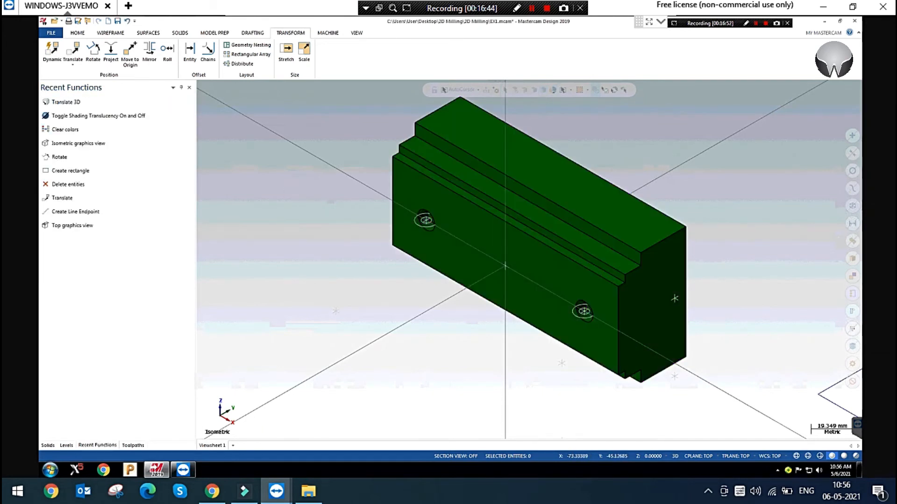
Undo the block's last Translate to Plane move
key(ctrl+z)
click(322, 185)
scroll(360, 160, down, 1)
click(370, 157)
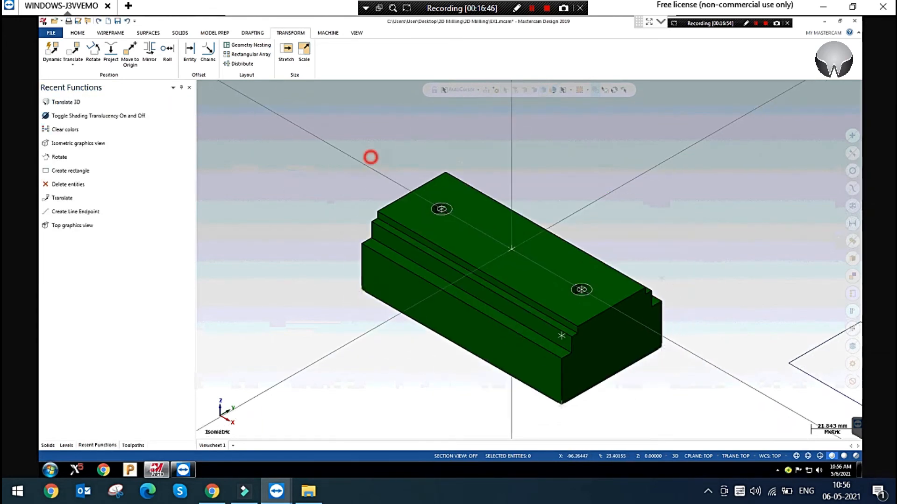
click(329, 153)
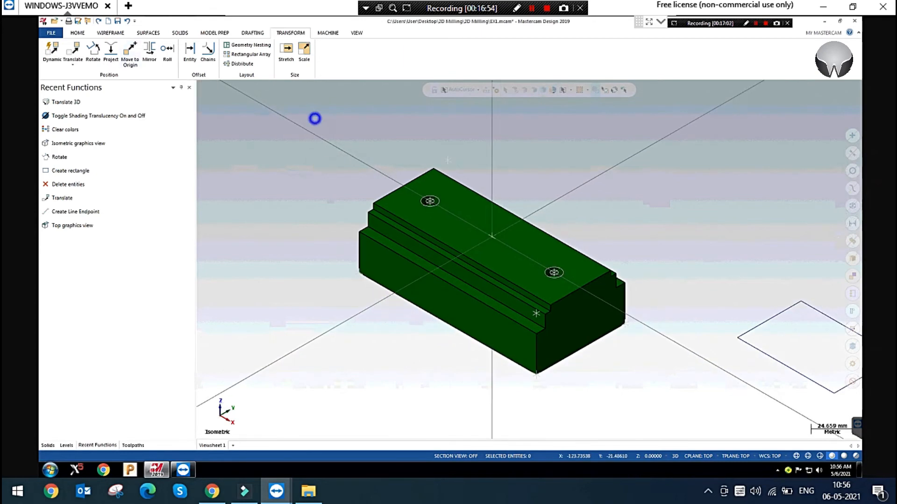
Analyze the position of the block's bottom front corner at its negative-X end in the isometric view
click(265, 202)
right_click(304, 150)
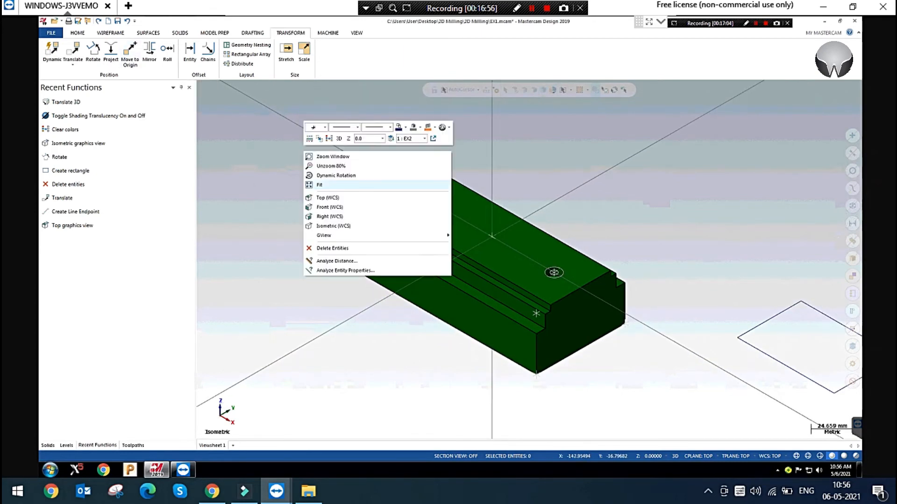
click(329, 197)
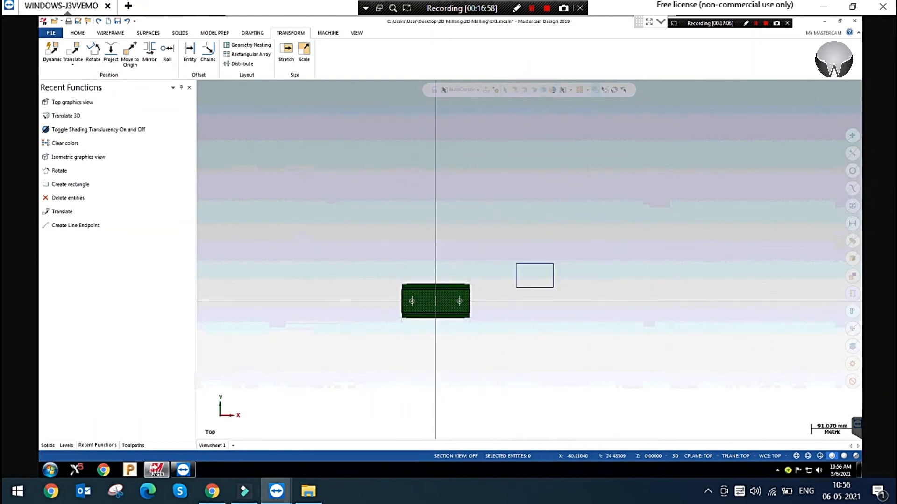
right_click(355, 193)
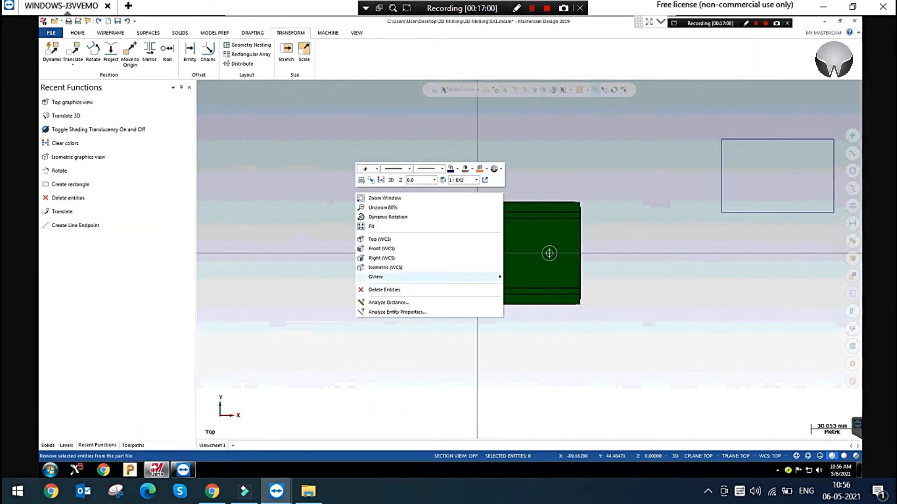
click(388, 265)
scroll(290, 256, up, 3)
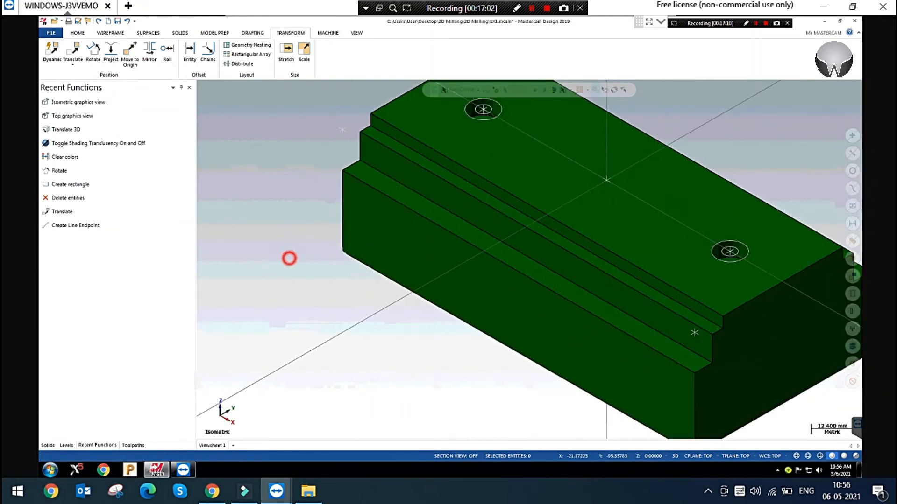
click(77, 32)
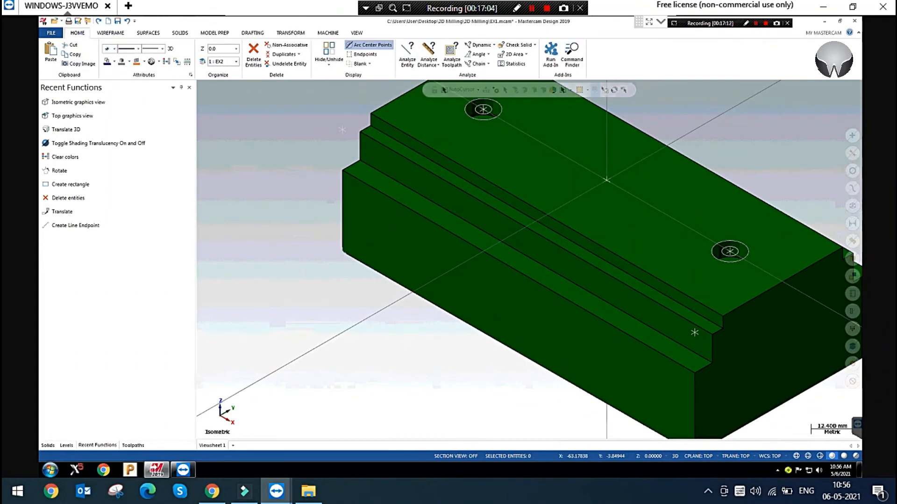
click(481, 44)
click(485, 65)
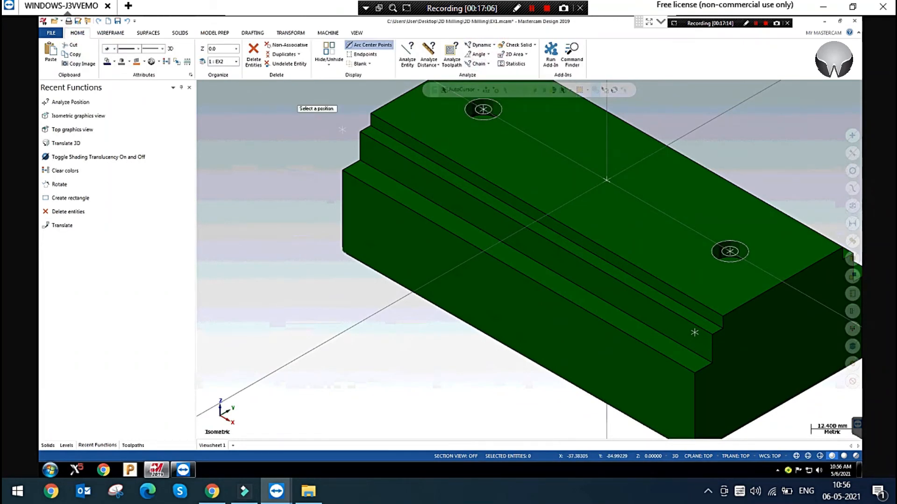
click(342, 252)
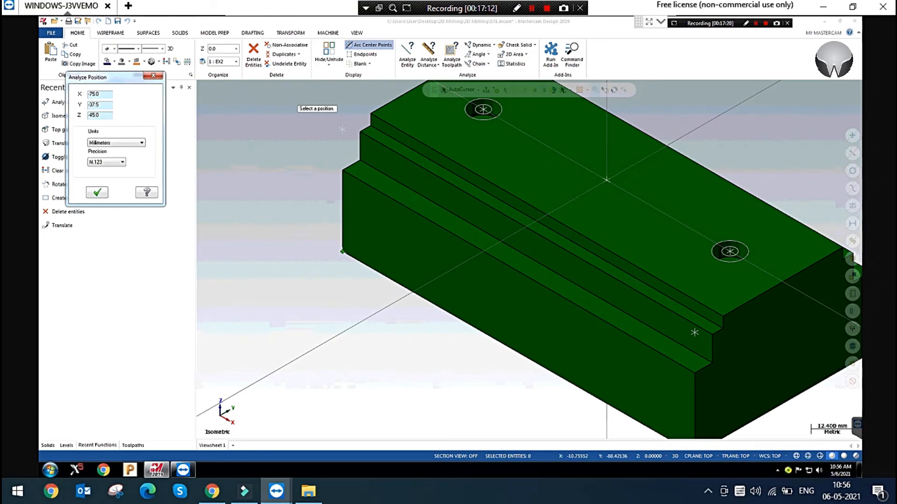
Examine the corner's X, Y and Z coordinates in the position analysis, and close it
click(104, 94)
click(107, 105)
click(103, 116)
click(105, 105)
click(107, 96)
click(153, 75)
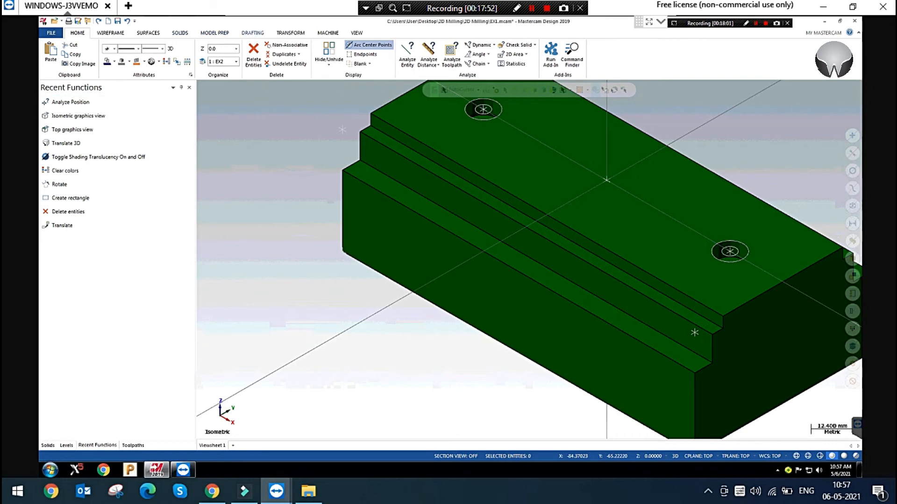
Read the description of Move to Origin and examine where the block sits relative to the origin
click(290, 33)
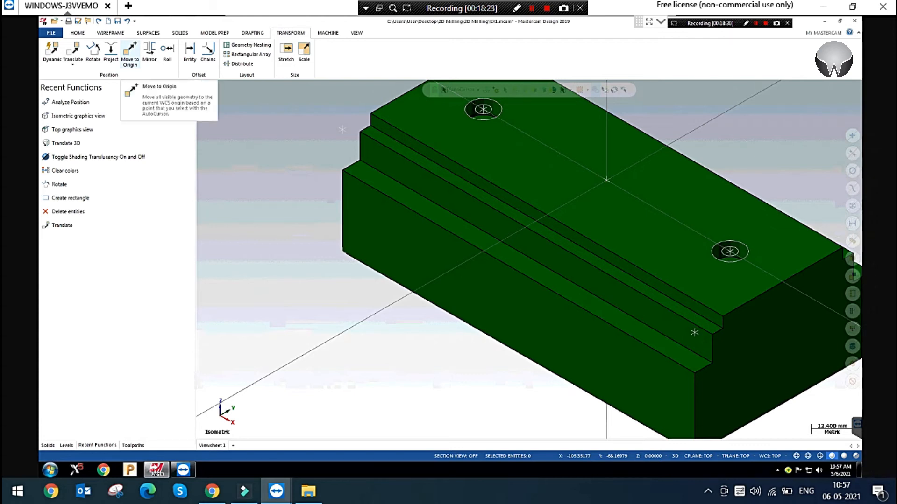
click(253, 148)
click(234, 191)
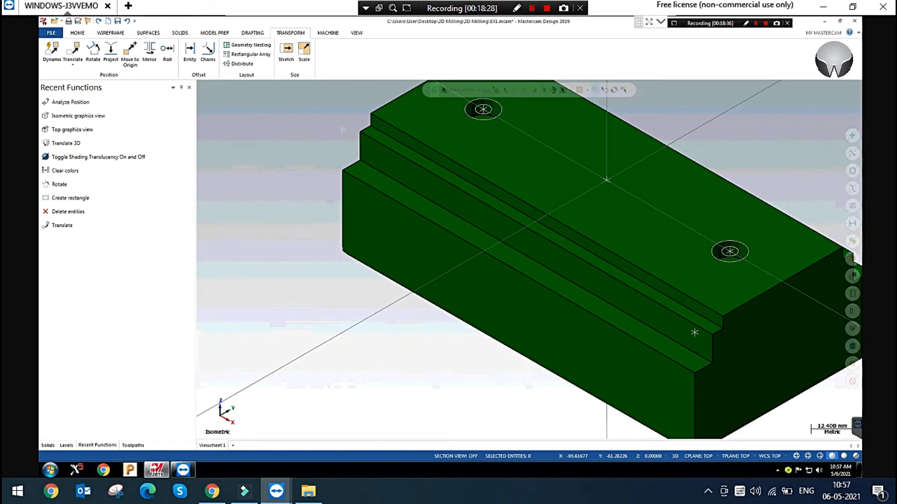
click(293, 222)
scroll(554, 282, down, 1)
click(317, 181)
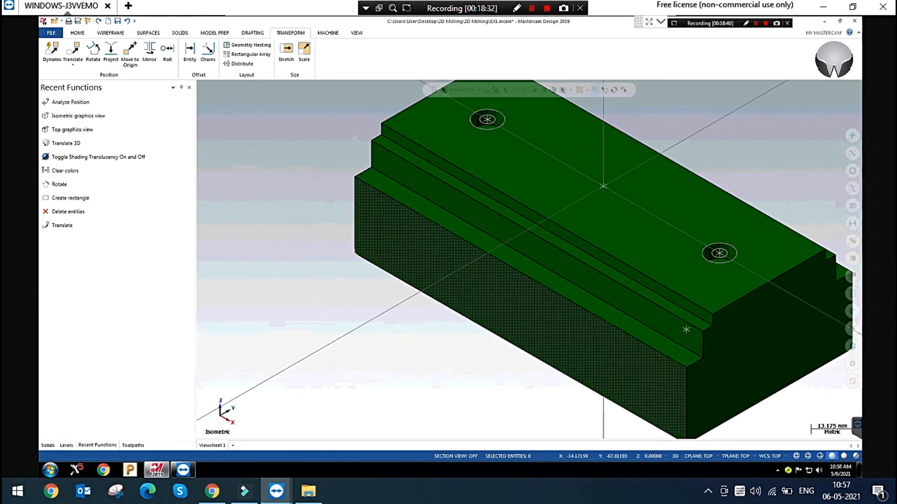
scroll(523, 279, down, 3)
click(291, 195)
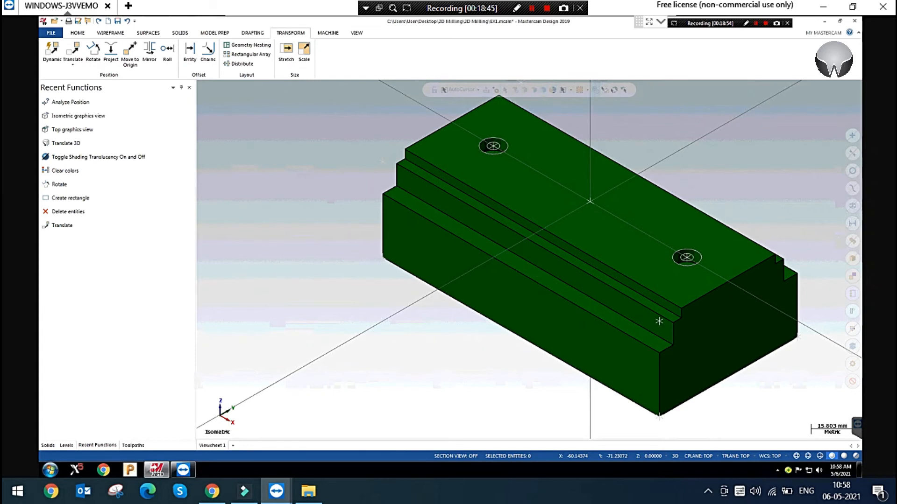
scroll(313, 420, down, 3)
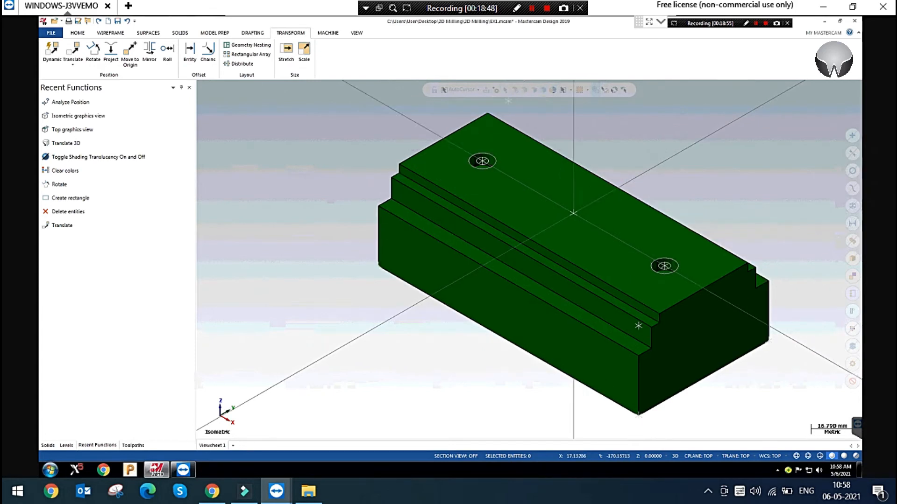
scroll(261, 374, down, 2)
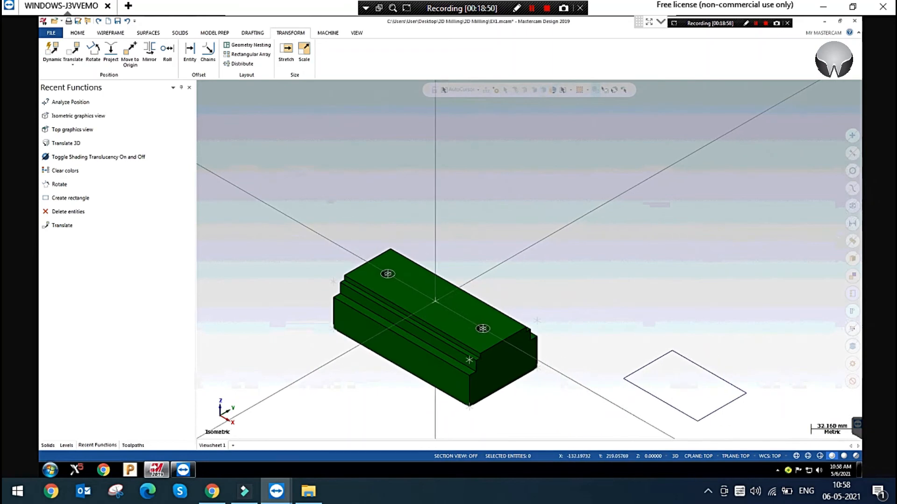
Examine the block's placement about the origin in the Top view, together with the separate rectangle
right_click(456, 99)
click(514, 178)
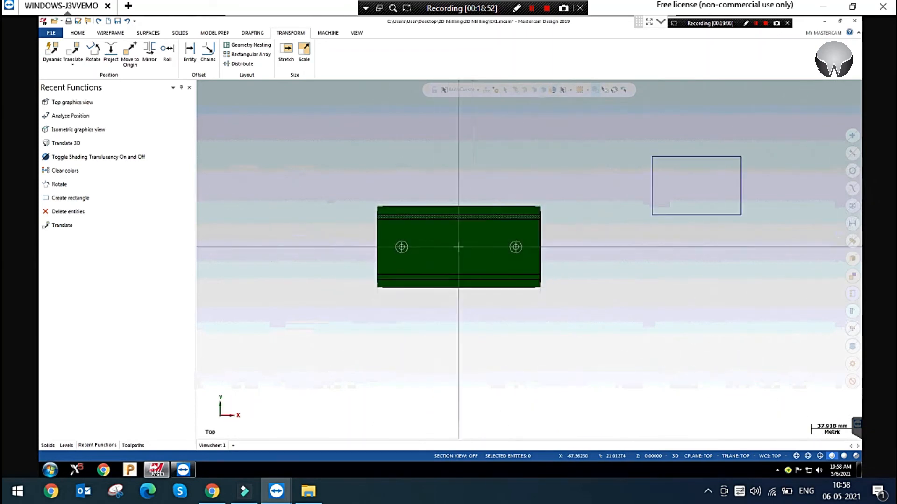
scroll(458, 256, down, 1)
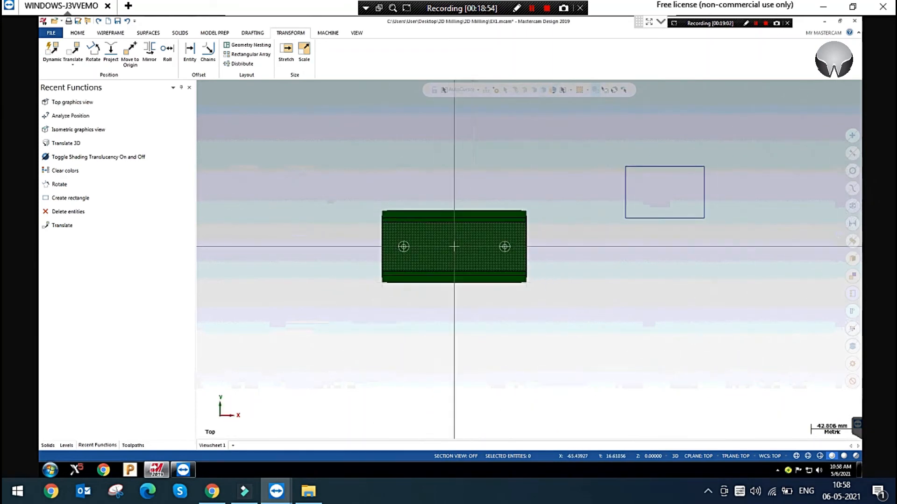
scroll(463, 317, up, 3)
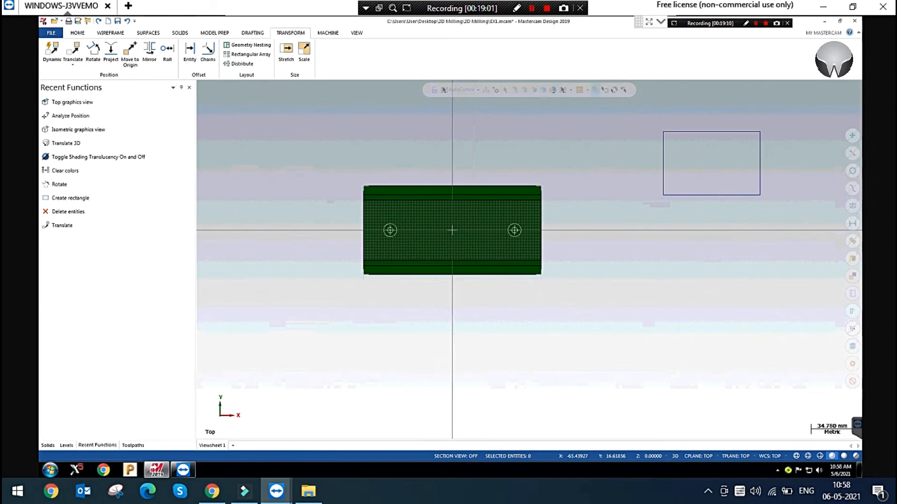
scroll(739, 192, down, 1)
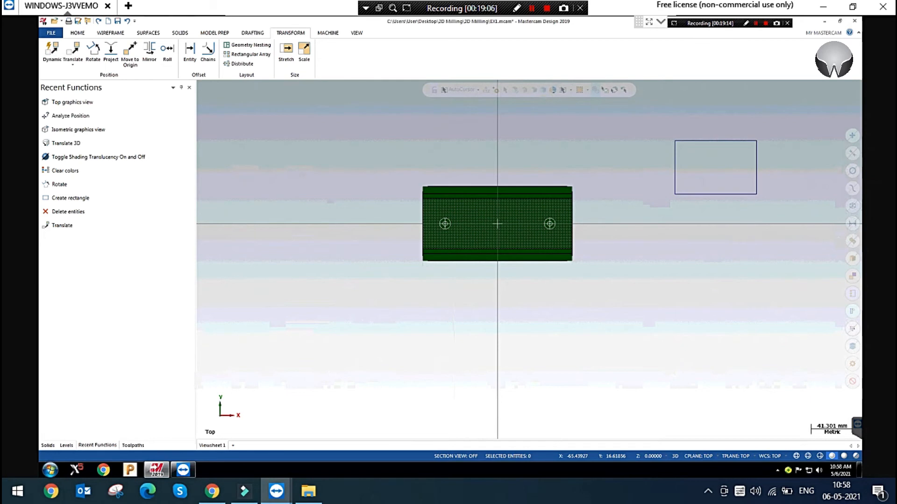
click(553, 152)
scroll(794, 220, down, 1)
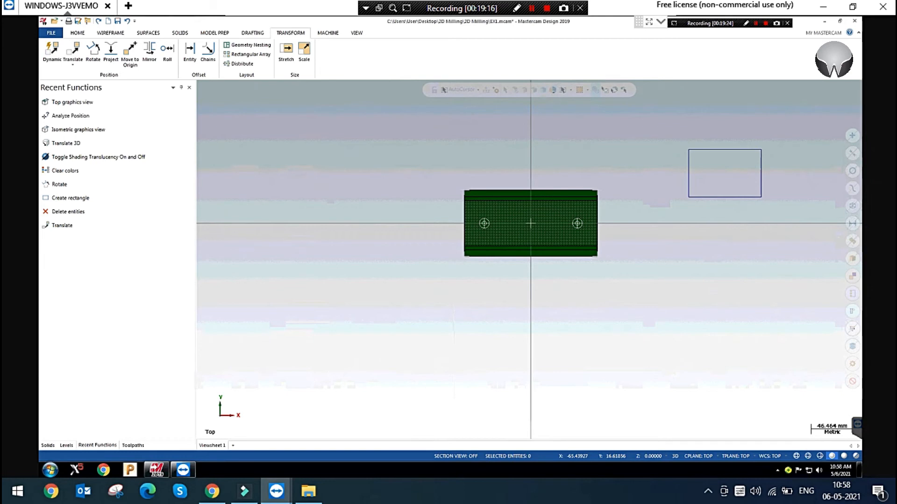
scroll(783, 152, down, 1)
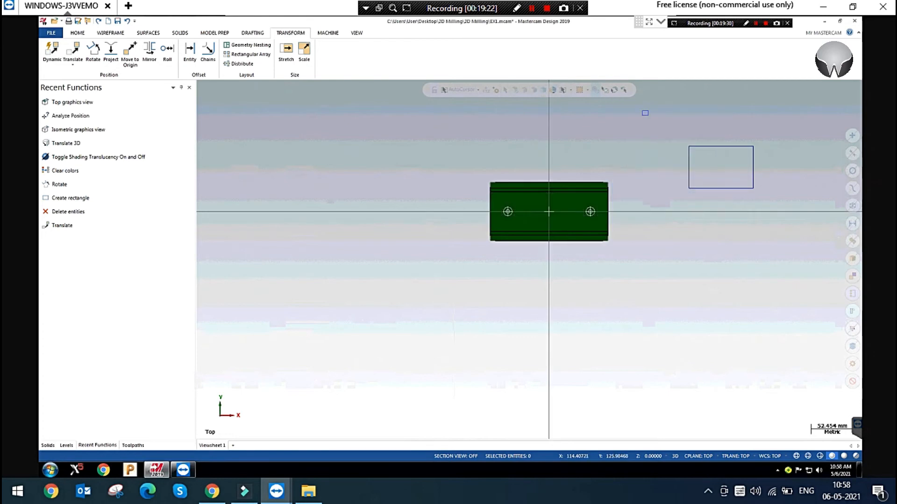
scroll(490, 89, up, 3)
scroll(382, 230, down, 3)
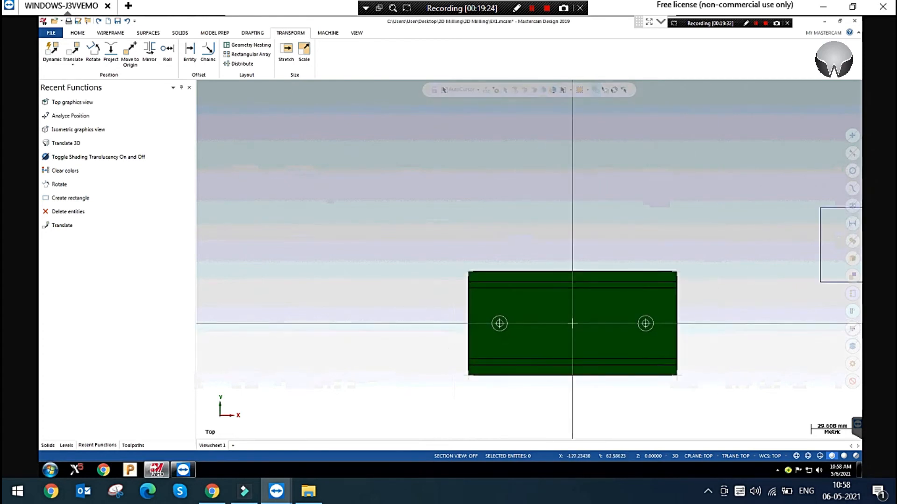
Delete the separate rectangle on the positive-X side of the block
drag(662, 177, 725, 297)
key(Delete)
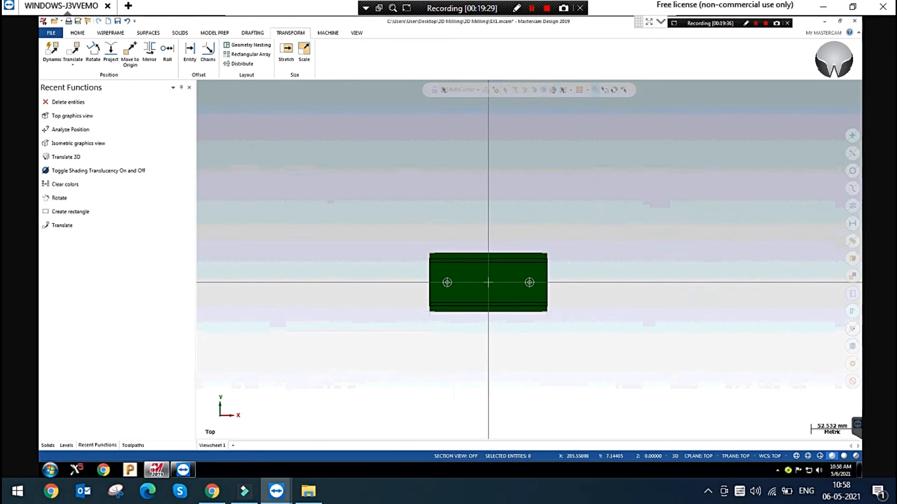
Create a rectangle 800 mm wide and 600 mm high, anchored to its center at the origin, and fit it in the view
scroll(657, 238, down, 1)
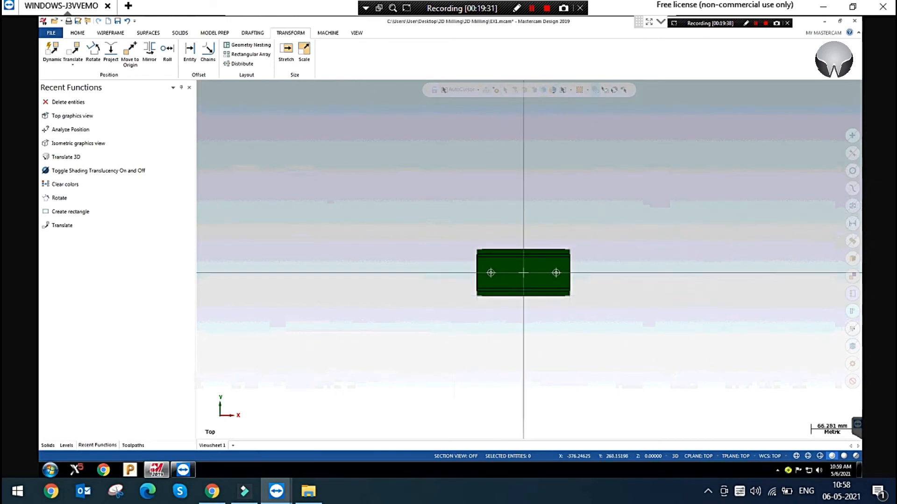
scroll(248, 107, down, 1)
click(111, 33)
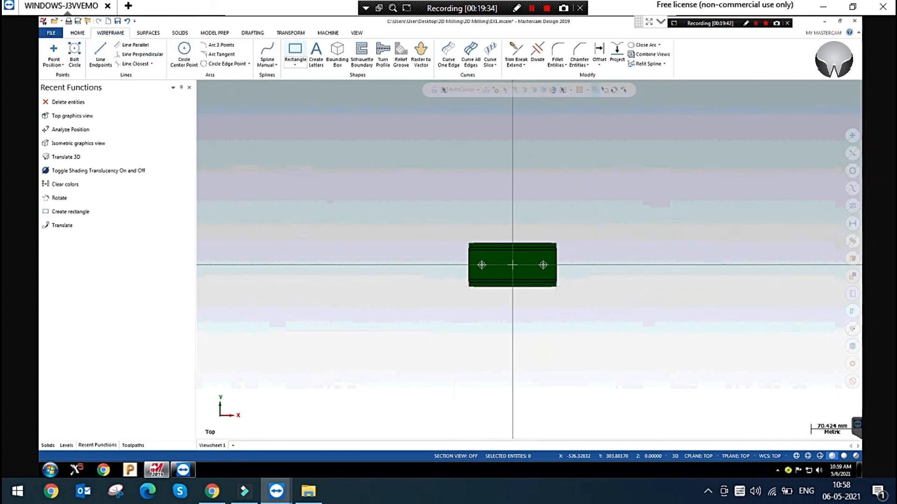
click(296, 50)
click(89, 168)
text(800)
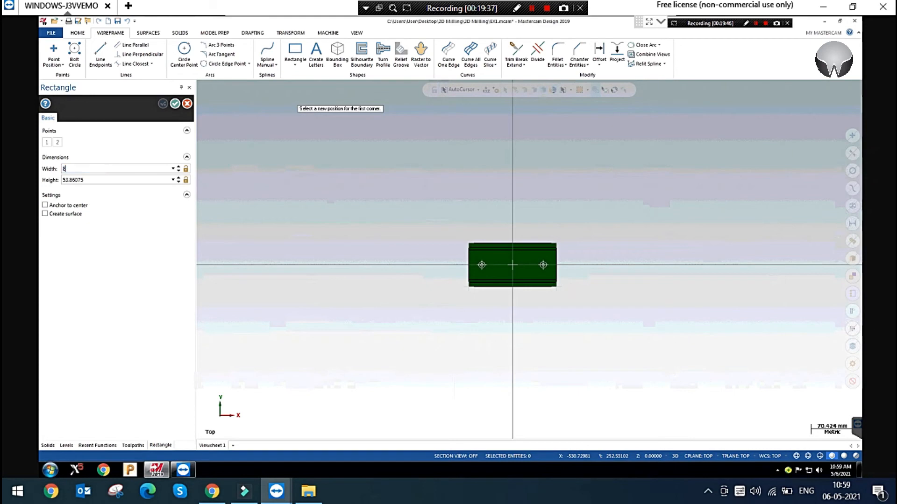
key(Tab)
text(600)
key(Tab)
click(45, 205)
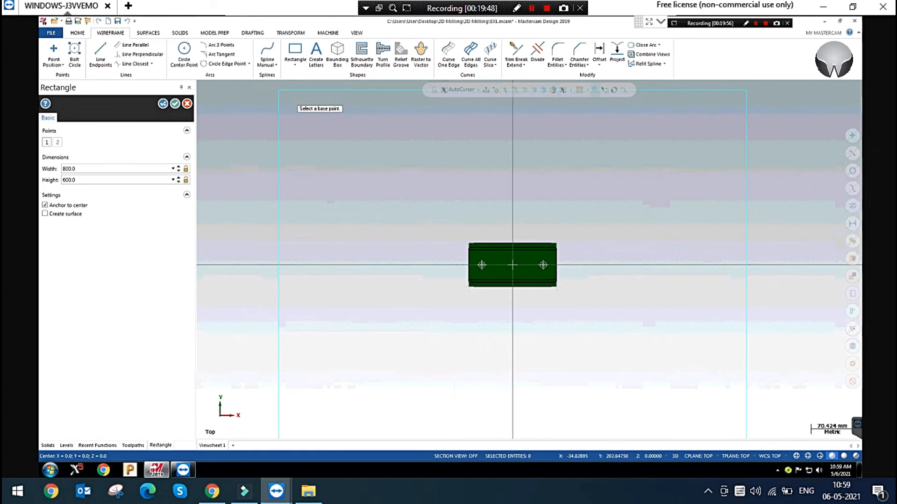
right_click(491, 146)
click(509, 181)
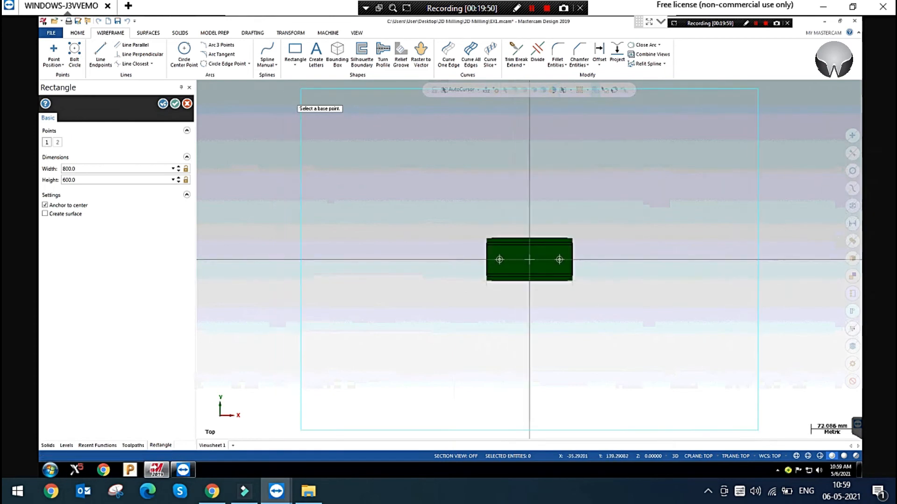
key(Escape)
Examine how the large rectangle and the block sit about the origin in the Top view
right_click(471, 181)
click(488, 215)
scroll(442, 230, down, 6)
scroll(450, 252, up, 2)
scroll(452, 252, down, 3)
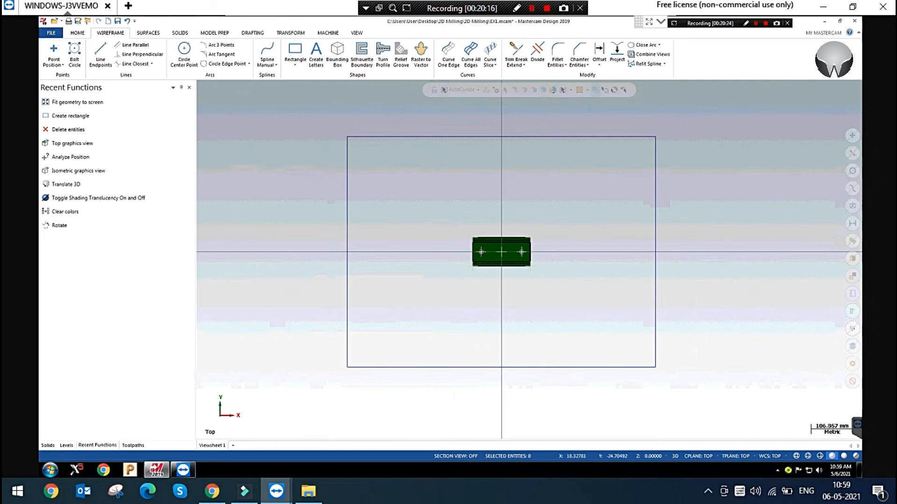
scroll(501, 253, down, 1)
scroll(502, 252, up, 3)
scroll(500, 252, down, 2)
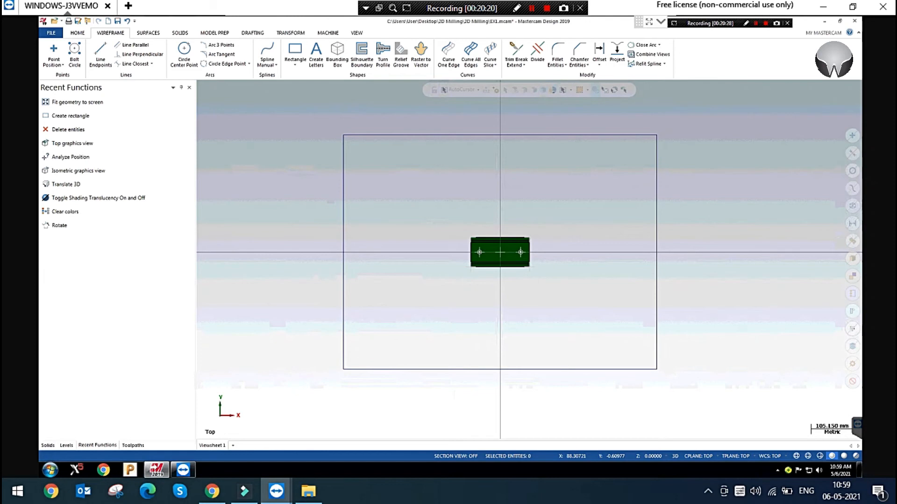
scroll(500, 252, down, 1)
scroll(498, 252, up, 2)
scroll(496, 251, down, 1)
scroll(496, 252, up, 2)
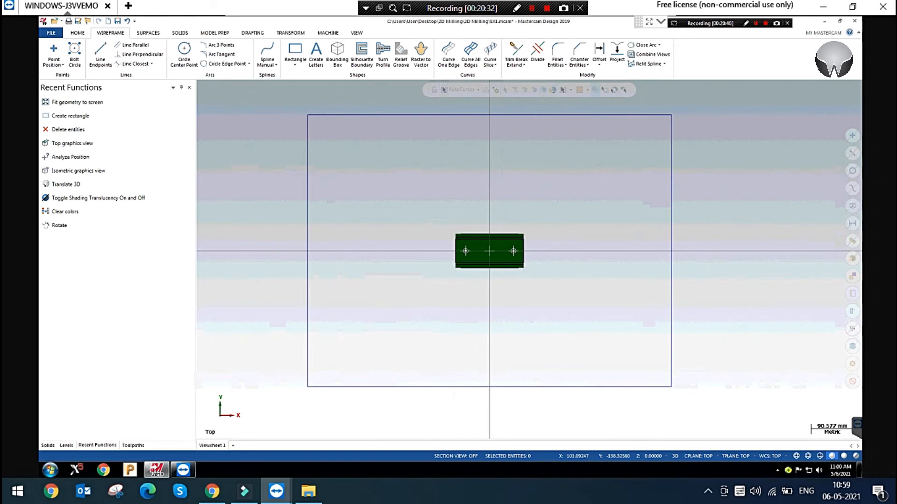
scroll(519, 298, up, 4)
scroll(530, 374, down, 3)
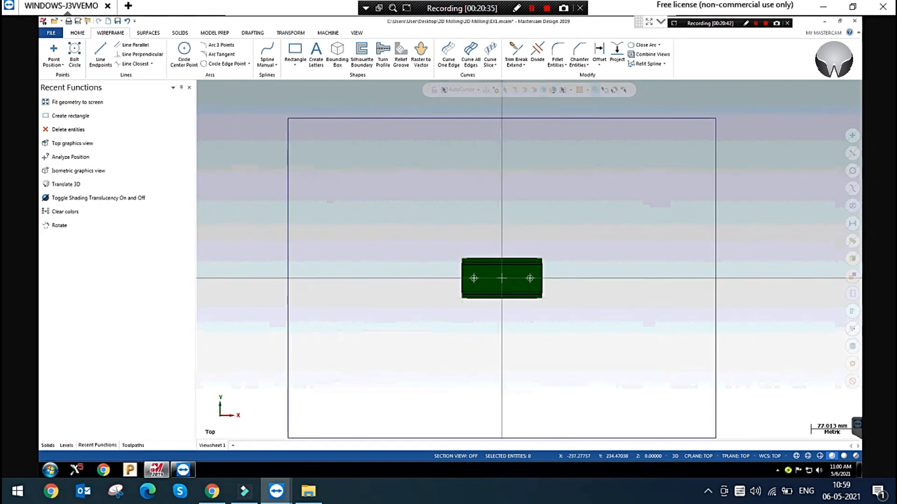
scroll(405, 186, down, 1)
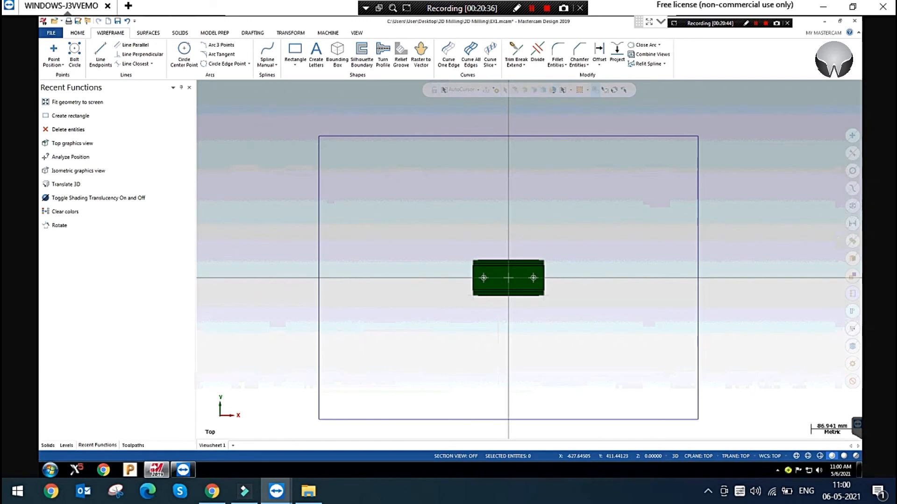
Add a horizontal dimension for the rectangle's width, placed above its upper edge
click(253, 33)
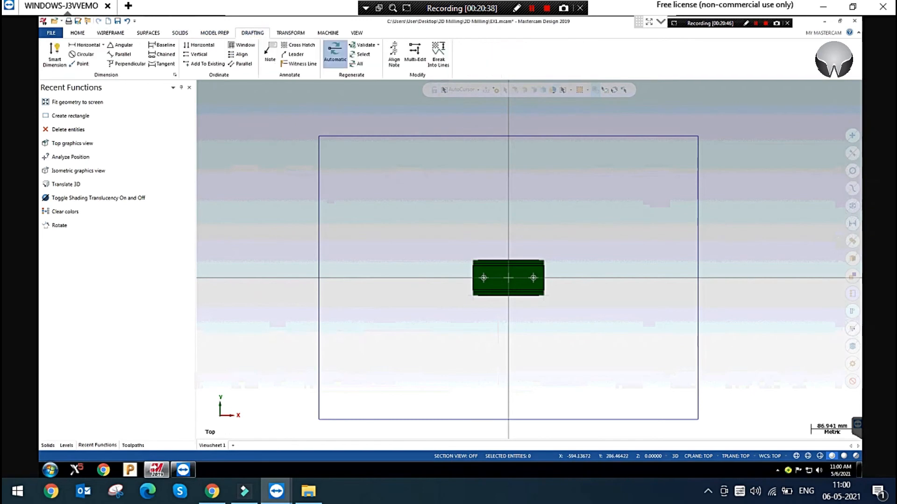
click(84, 45)
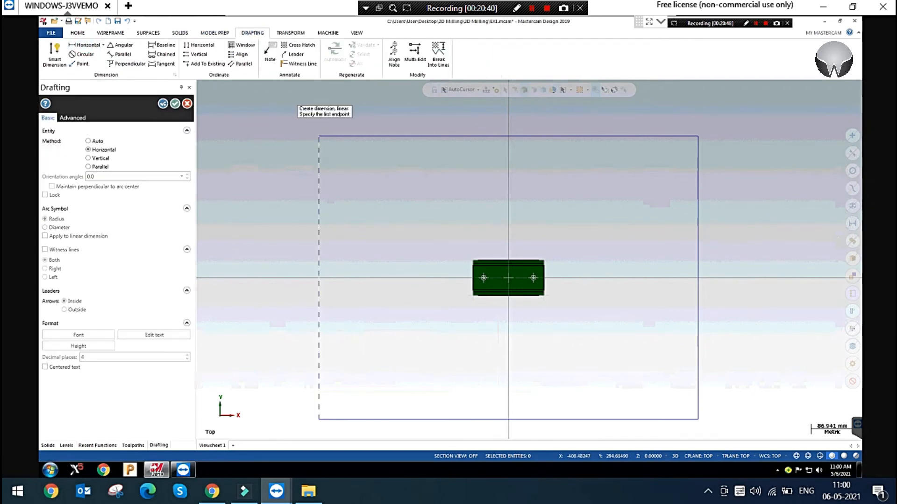
click(317, 136)
click(698, 137)
click(503, 116)
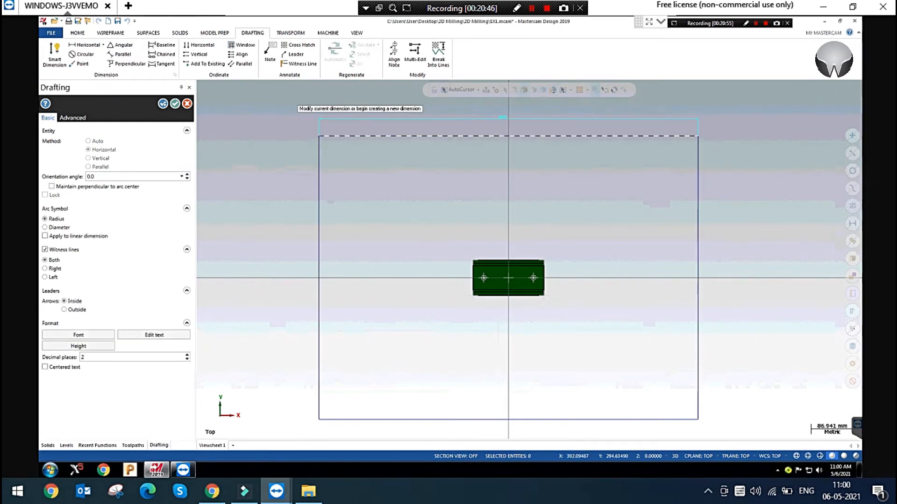
Add a vertical dimension for the rectangle's height outside its positive-X edge, and finish dimensioning
click(697, 136)
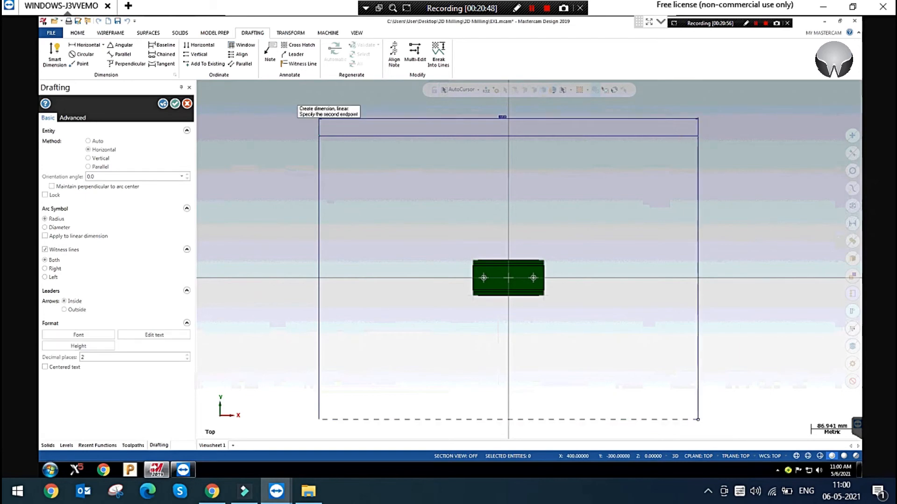
click(698, 419)
click(727, 296)
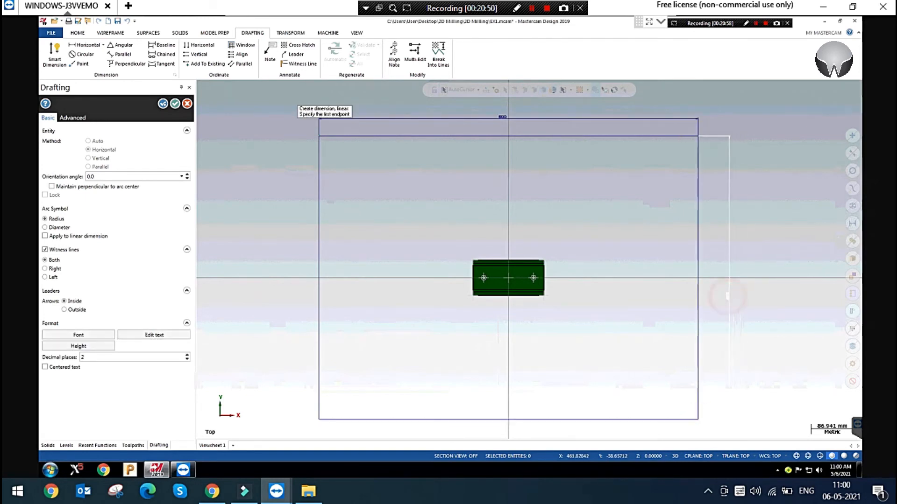
scroll(582, 275, up, 1)
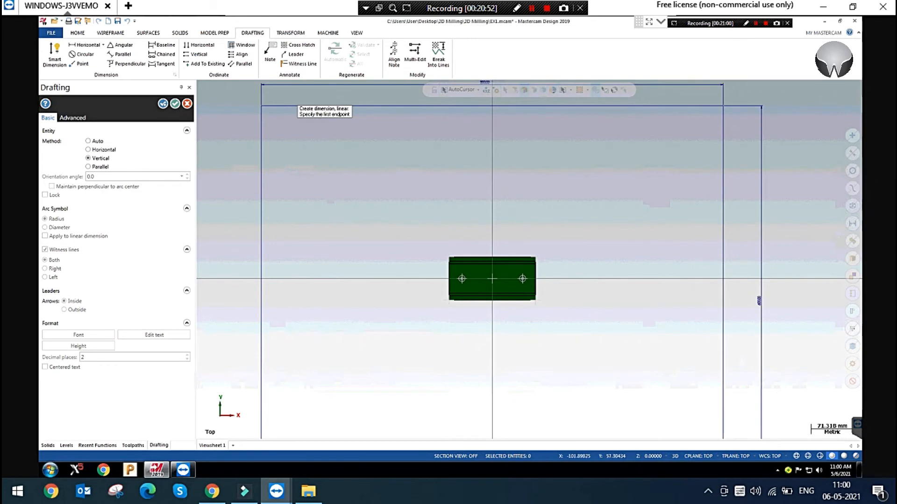
click(186, 104)
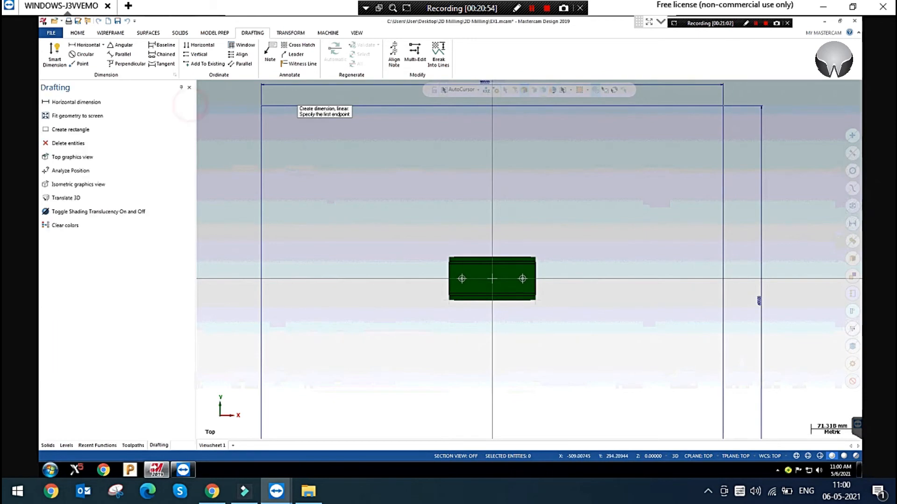
Delete the block and its points from inside the dimensioned rectangle
drag(410, 213, 603, 355)
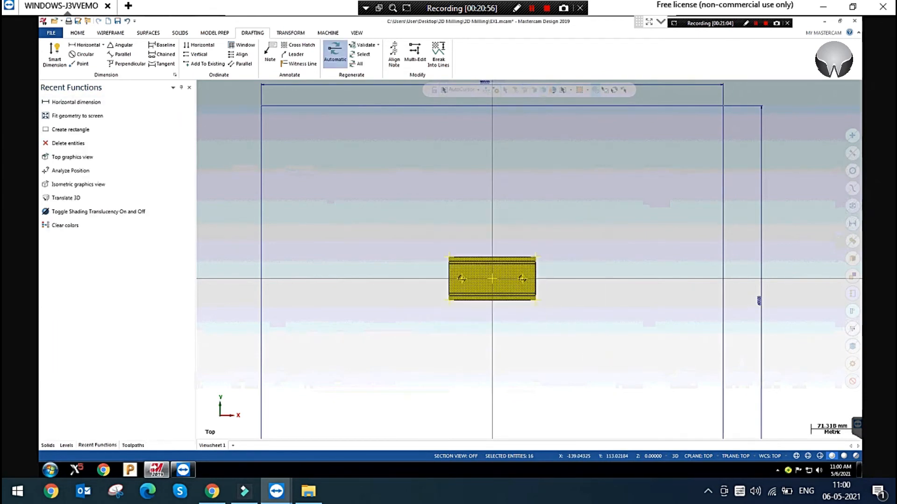
key(Delete)
scroll(537, 324, down, 2)
click(253, 202)
click(109, 33)
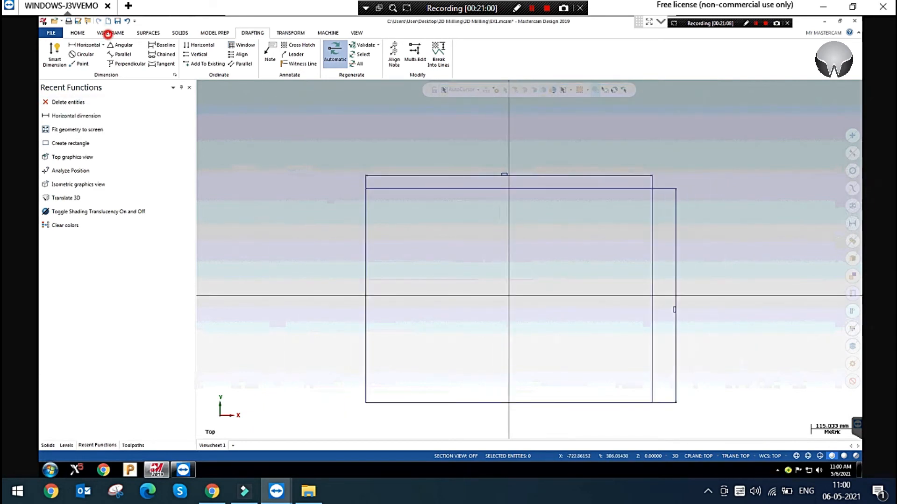
click(255, 247)
click(297, 136)
click(290, 137)
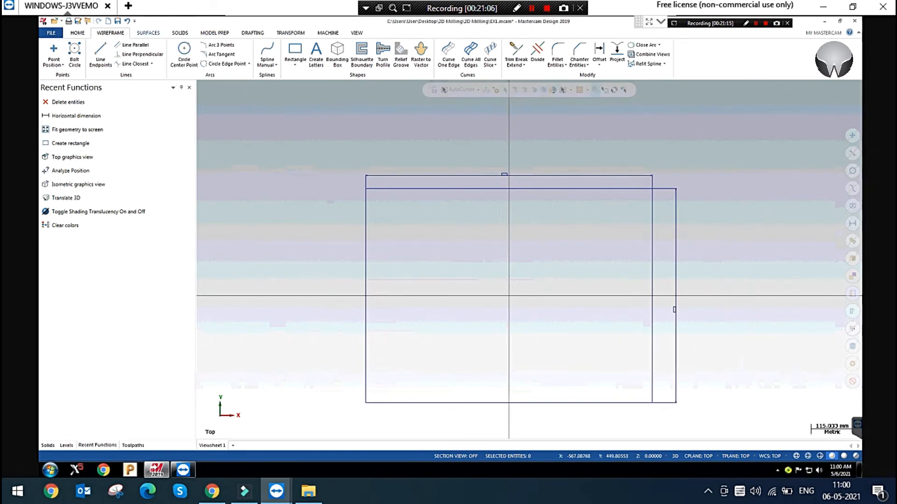
click(180, 33)
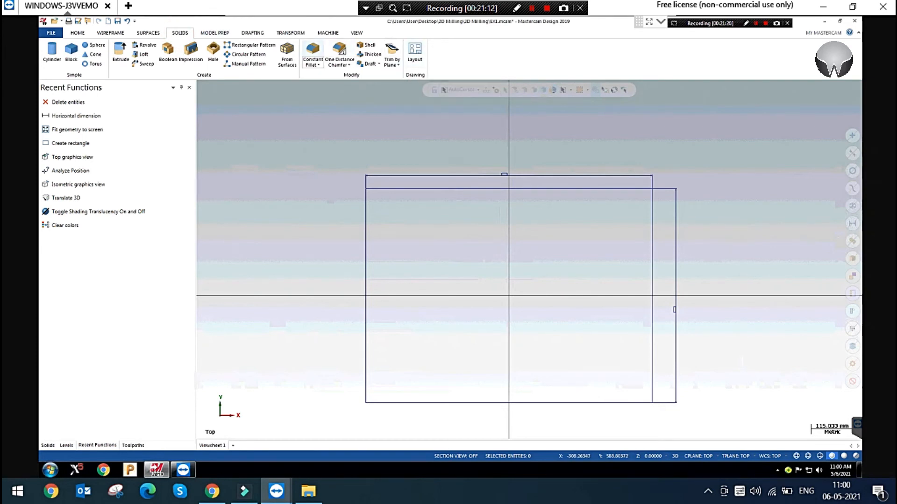
click(209, 32)
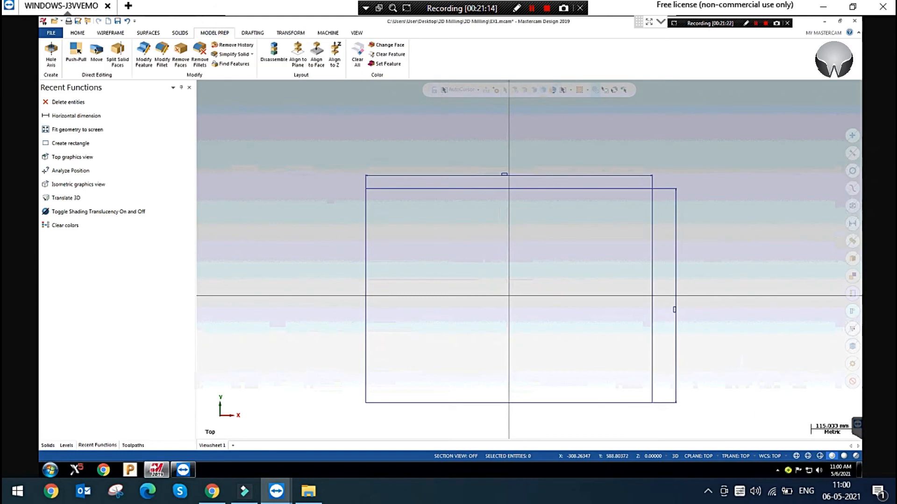
click(254, 32)
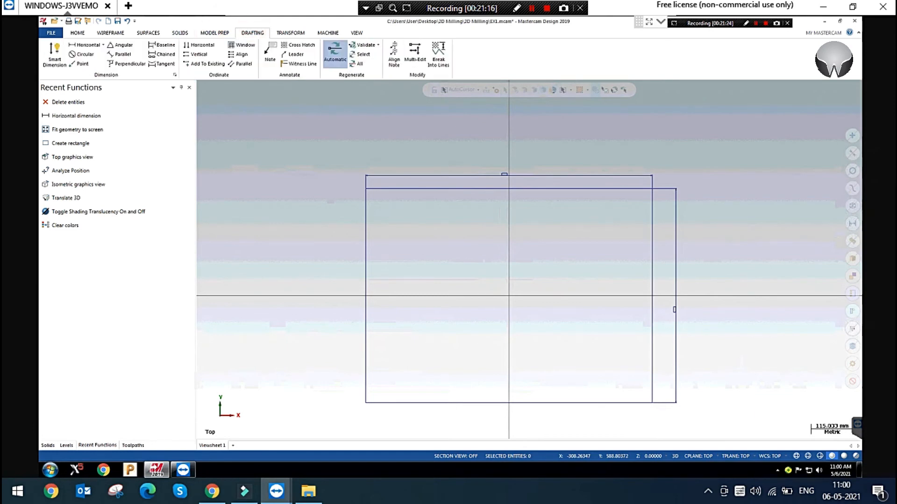
click(291, 32)
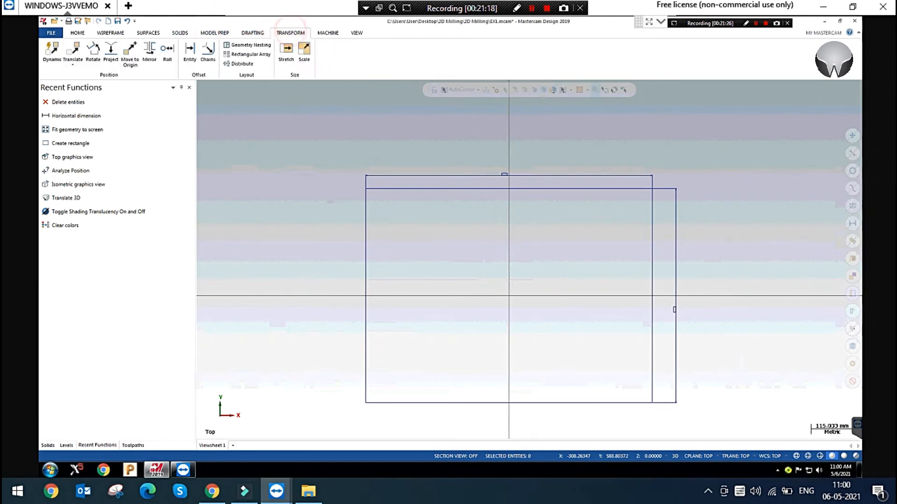
click(110, 32)
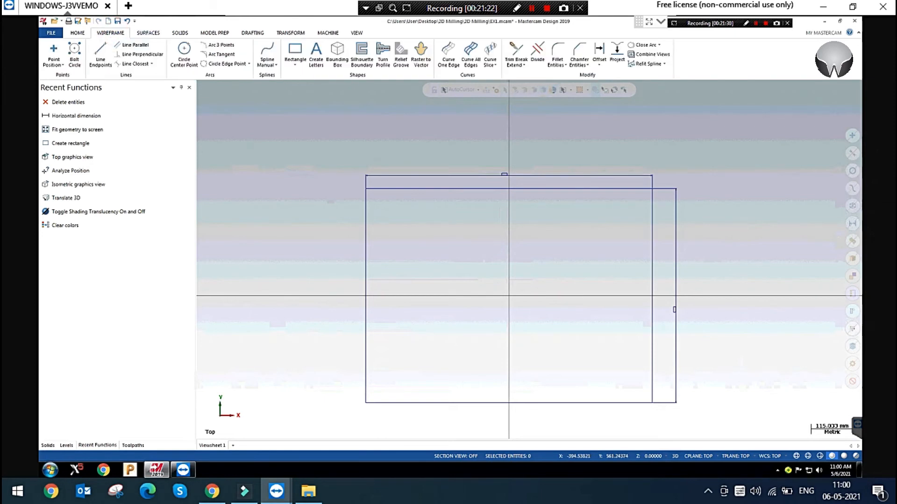
click(664, 63)
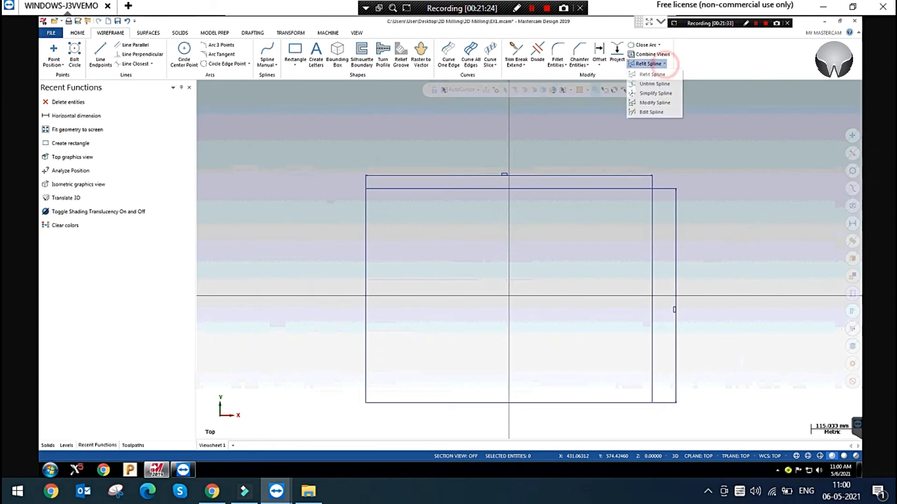
click(745, 62)
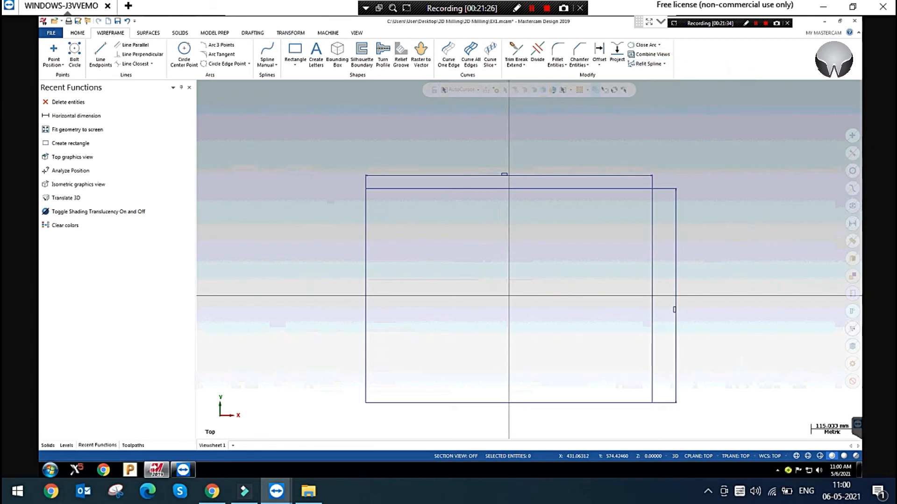
click(77, 33)
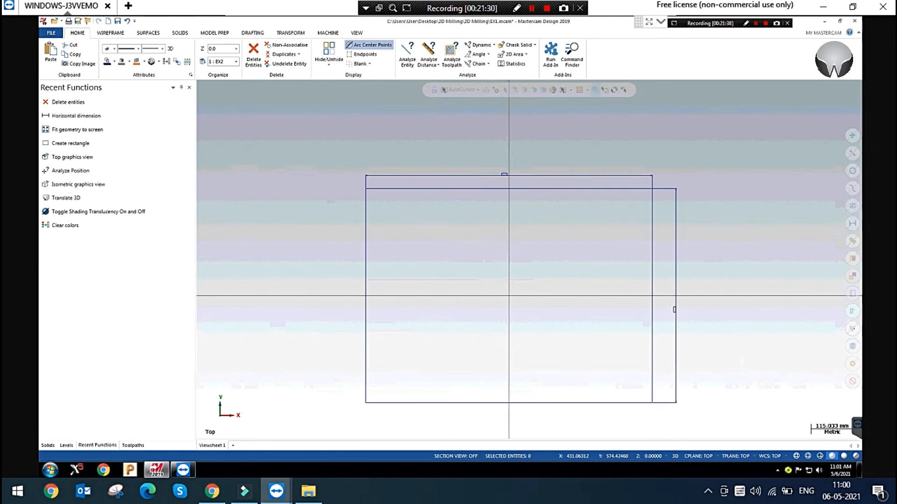
click(148, 32)
click(180, 33)
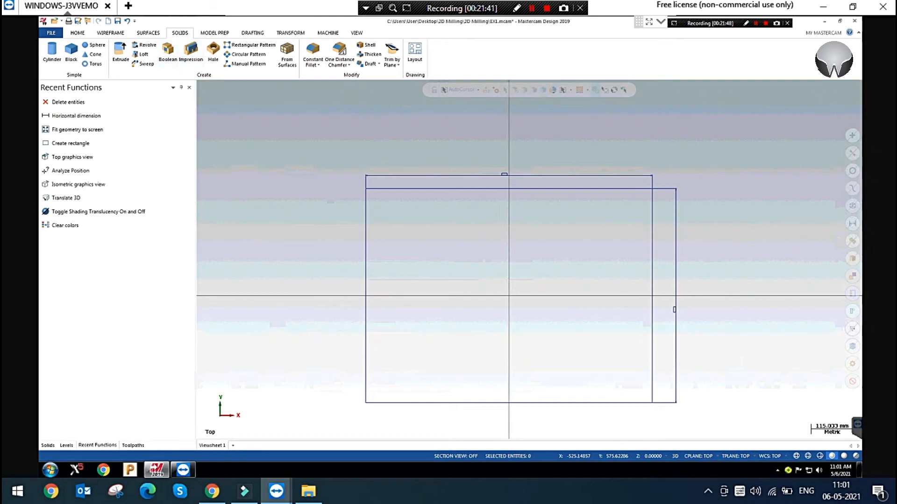
click(215, 33)
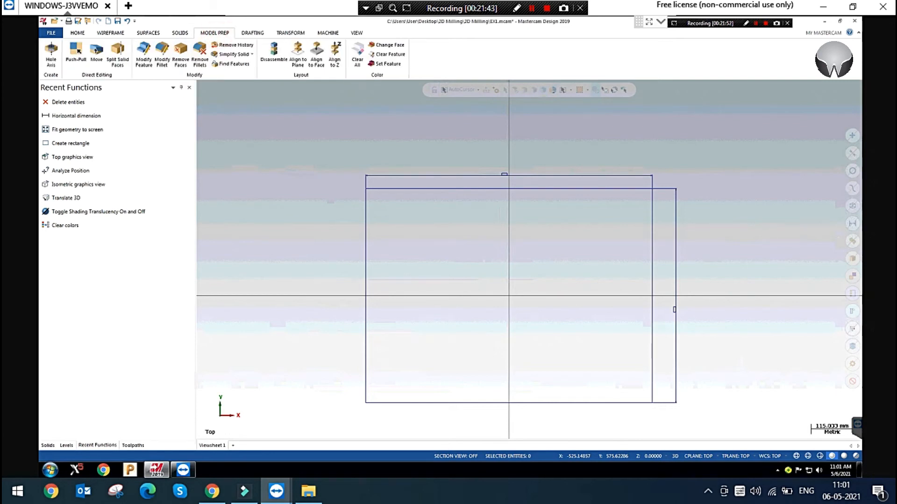
click(252, 32)
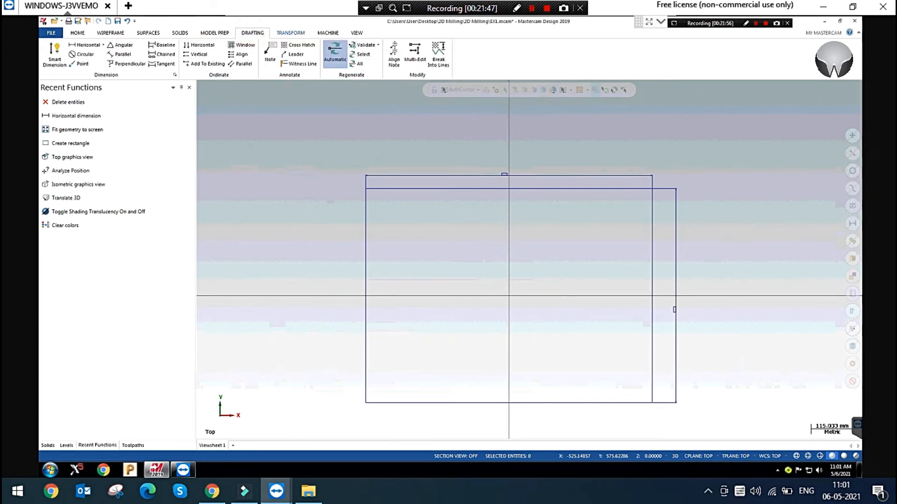
click(290, 33)
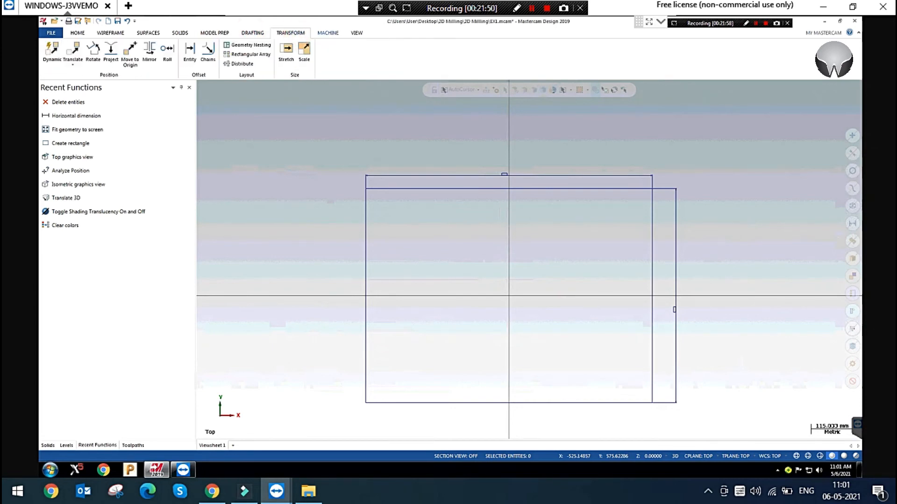
click(329, 33)
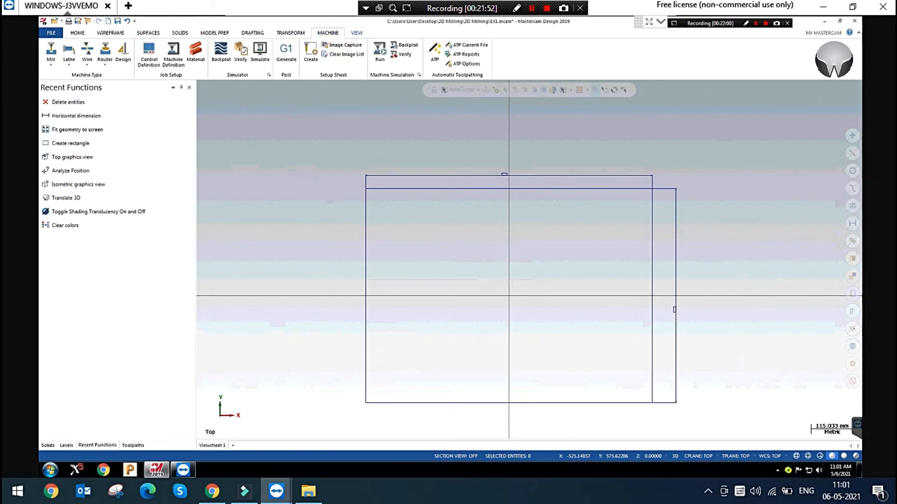
click(110, 33)
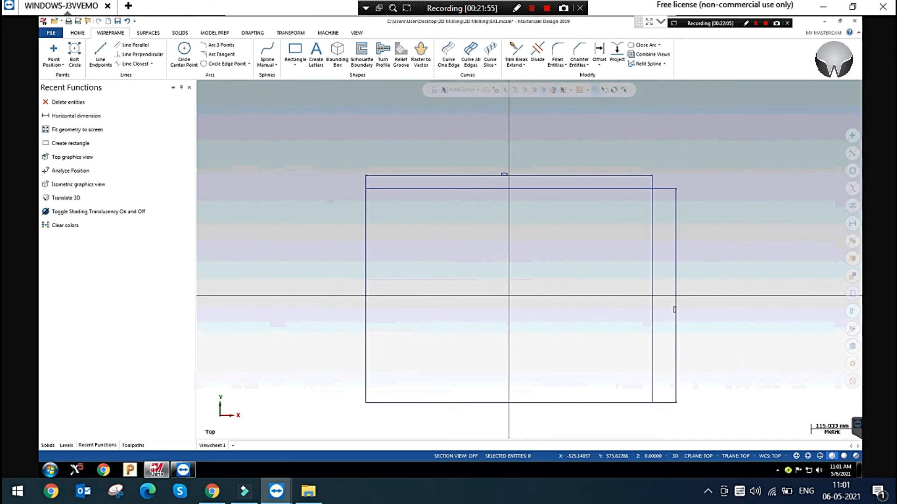
Start Geometry Nesting and define a sheet measuring 800 by 600 mm with a quantity of 10
click(288, 32)
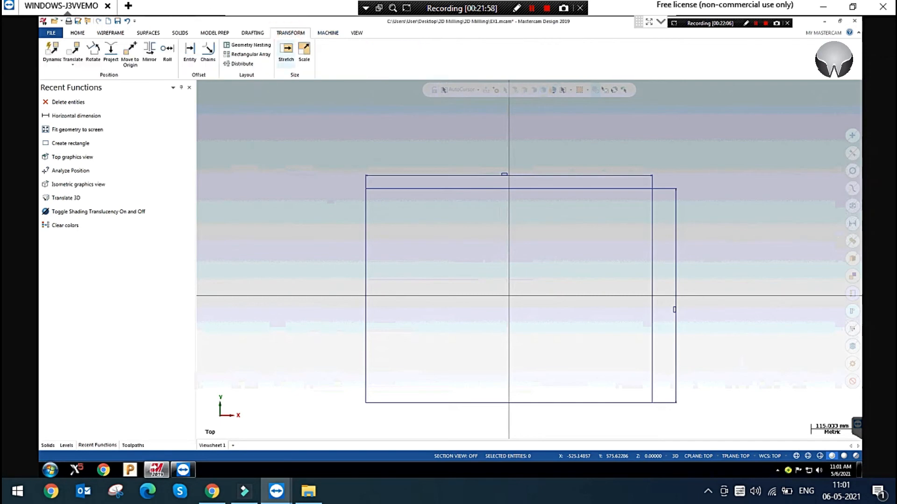
click(250, 46)
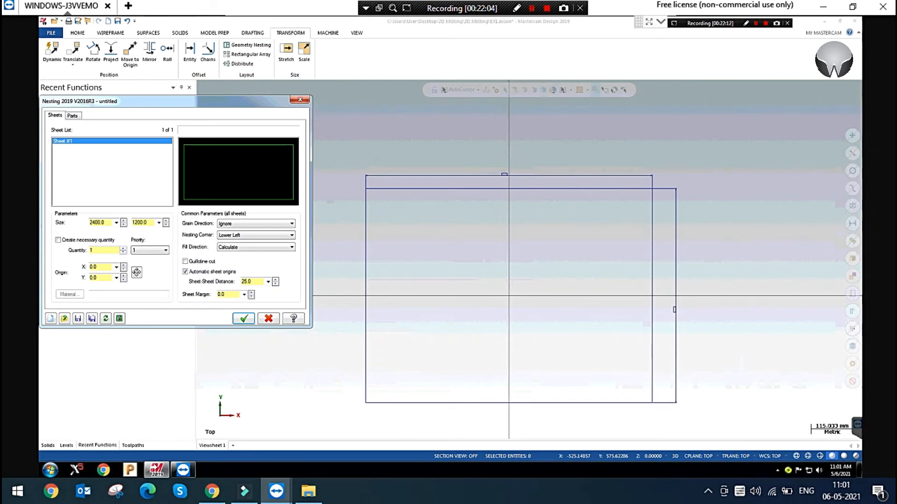
double_click(98, 222)
text(800)
double_click(143, 222)
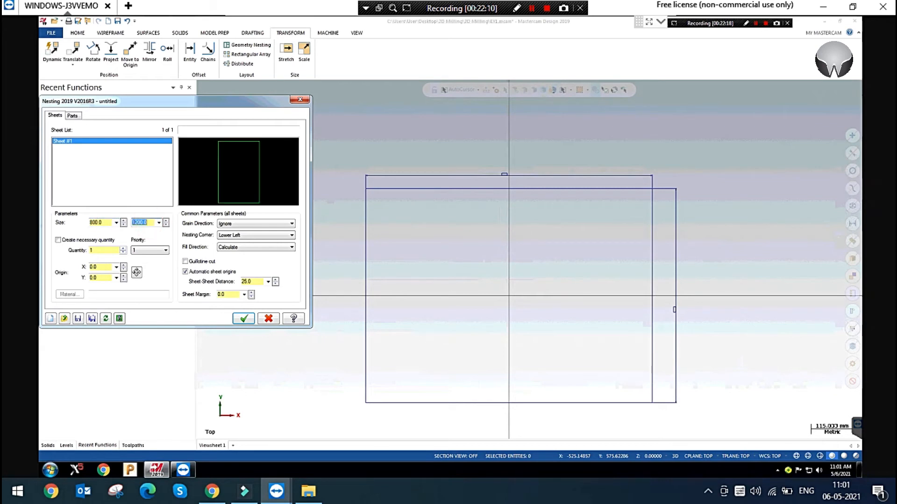
text(600)
key(Return)
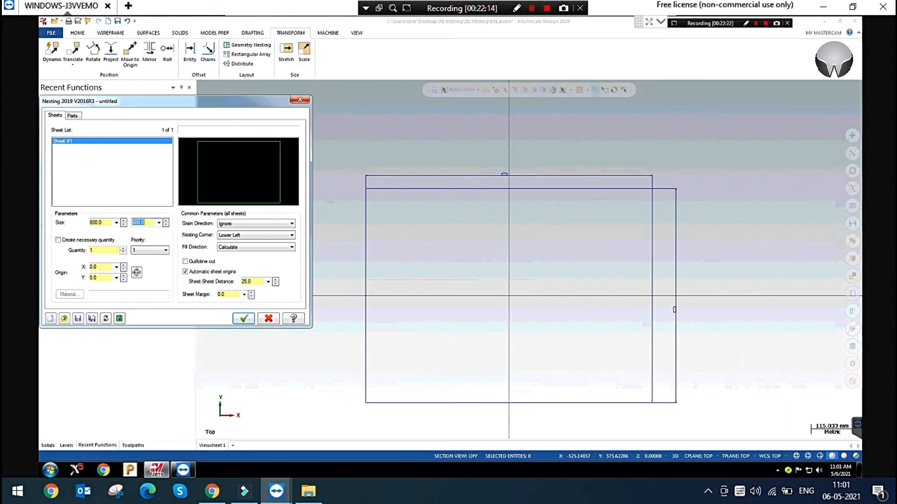
double_click(101, 250)
text(10)
double_click(103, 249)
Add a rectangular part of 150 by 75 mm to the nesting part list with a minimum quantity of 14
click(72, 115)
right_click(90, 161)
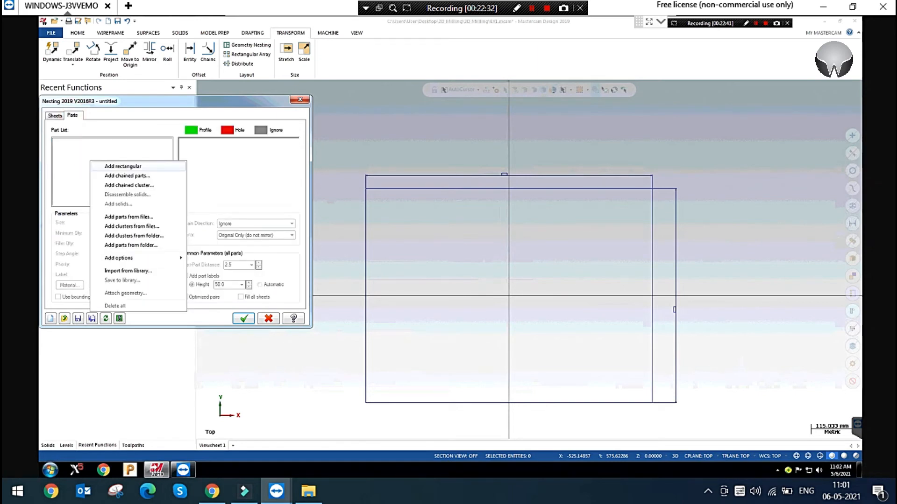
click(143, 167)
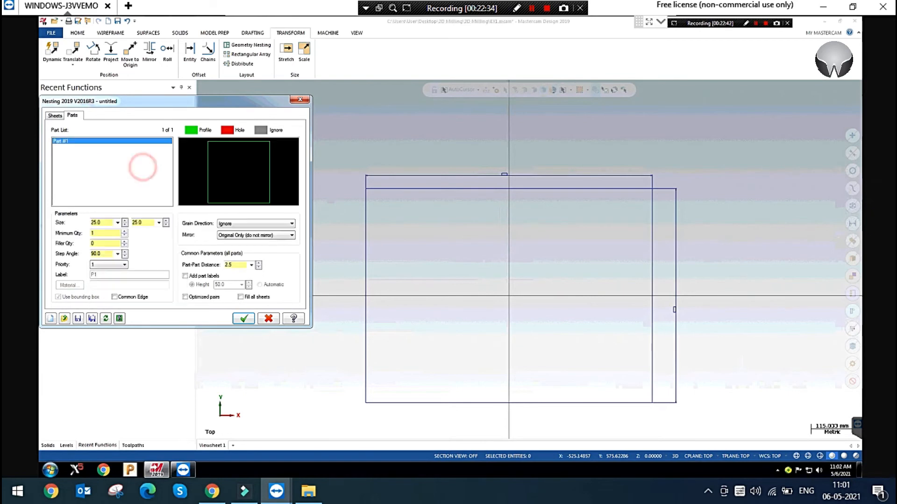
click(99, 223)
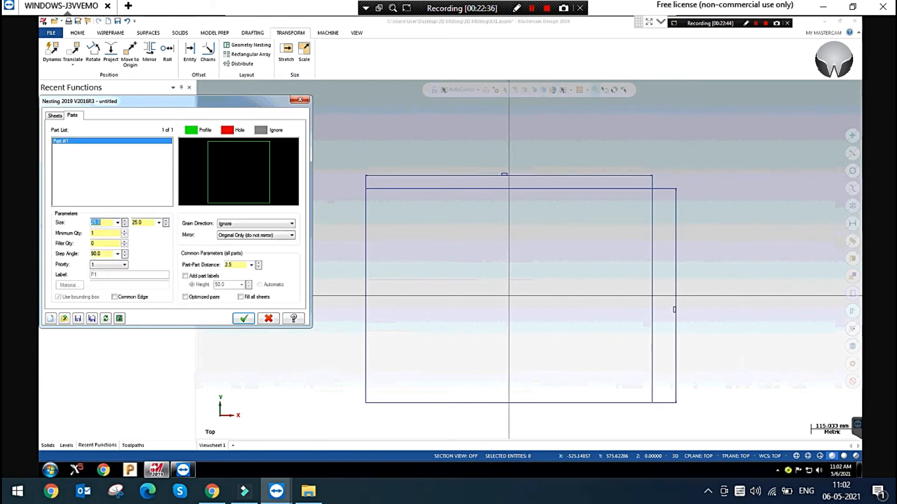
text(150)
key(Tab)
text(7)
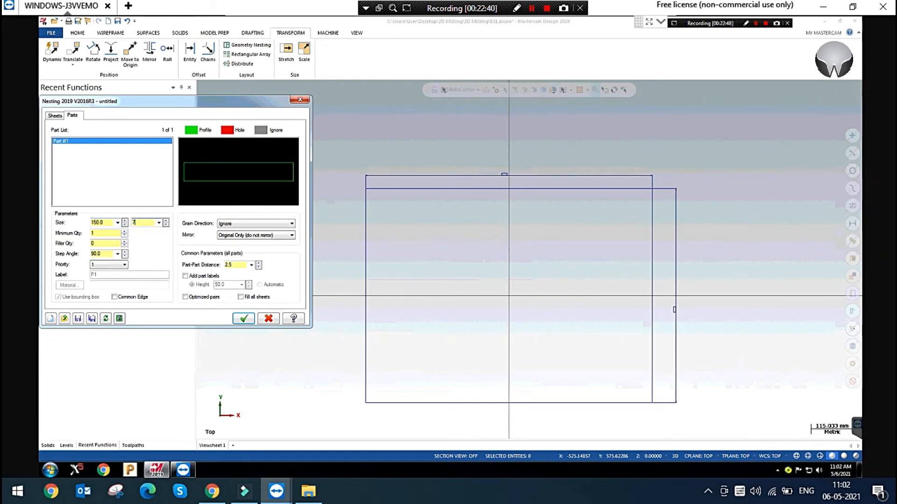
key(Tab)
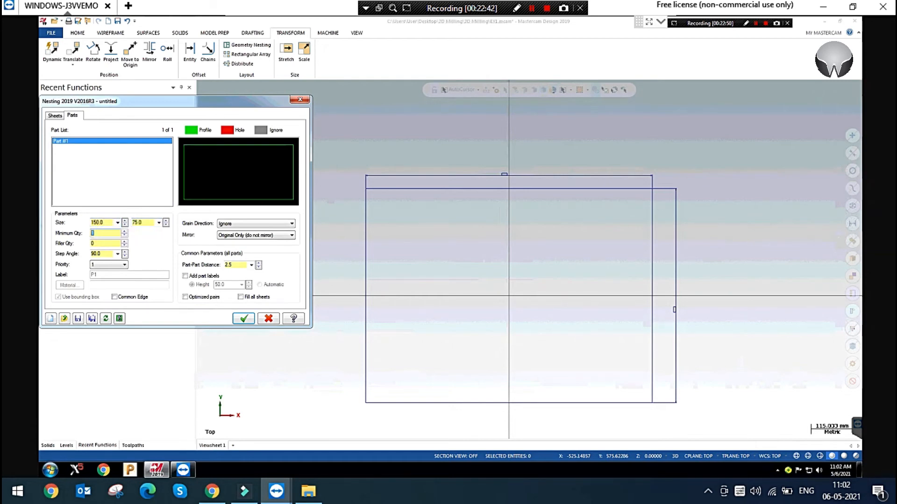
text(14)
key(Return)
Change the sheet quantity to 1 and the rectangular part's minimum quantity to 15
click(55, 116)
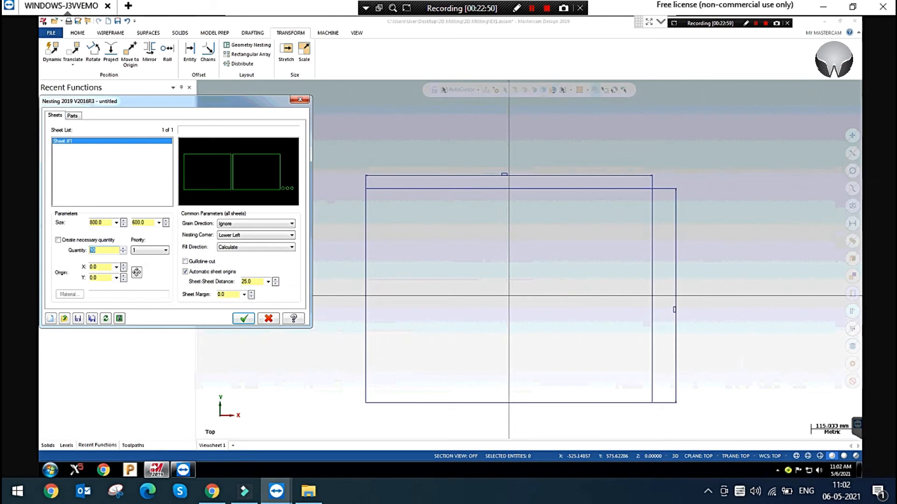
text(1)
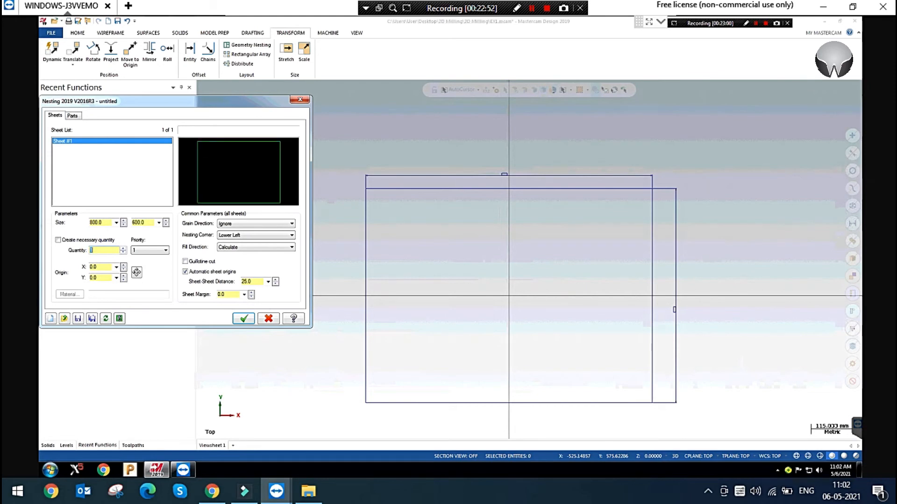
click(72, 115)
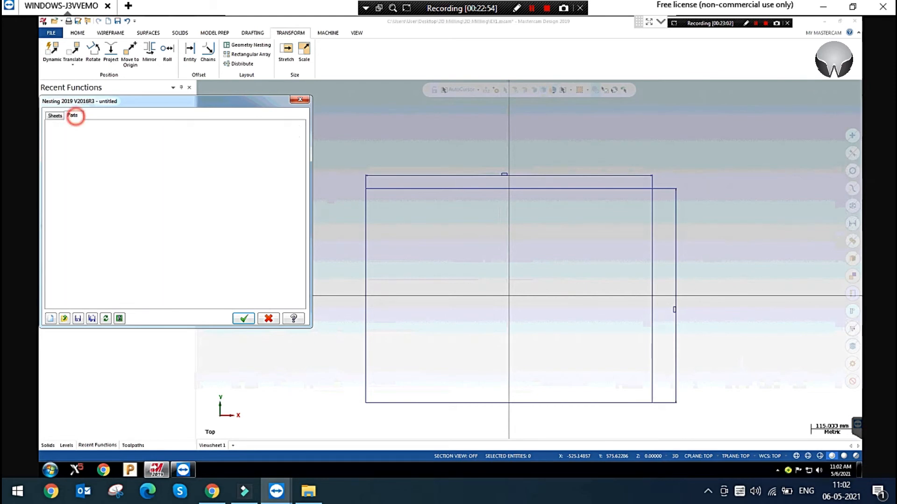
text(15)
key(Return)
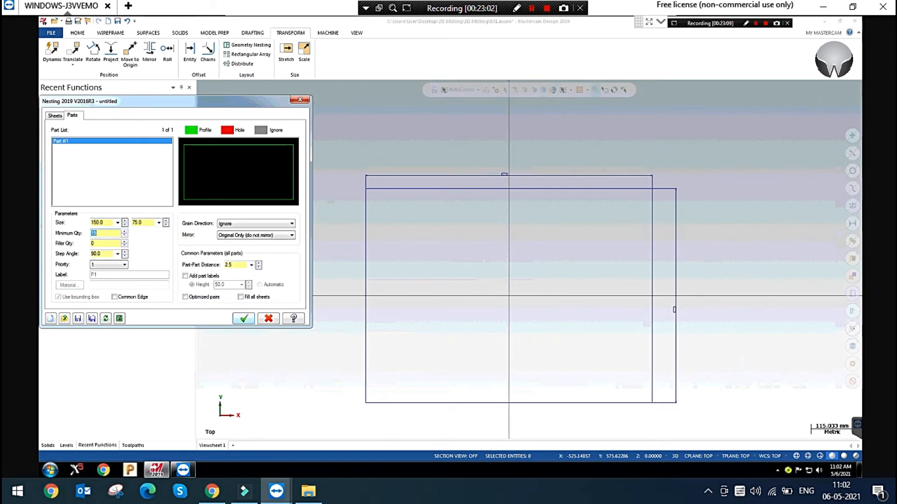
Check the sheet and part settings, generate the nesting layout, and discard its results
click(54, 115)
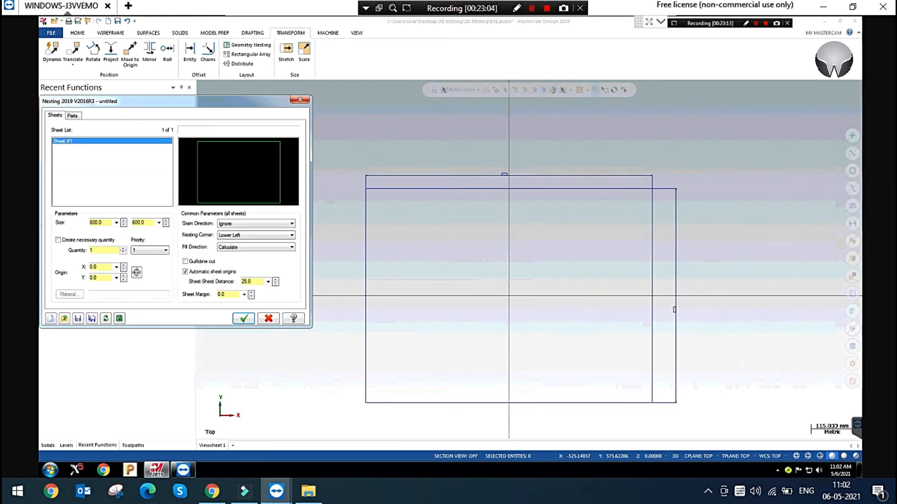
click(72, 116)
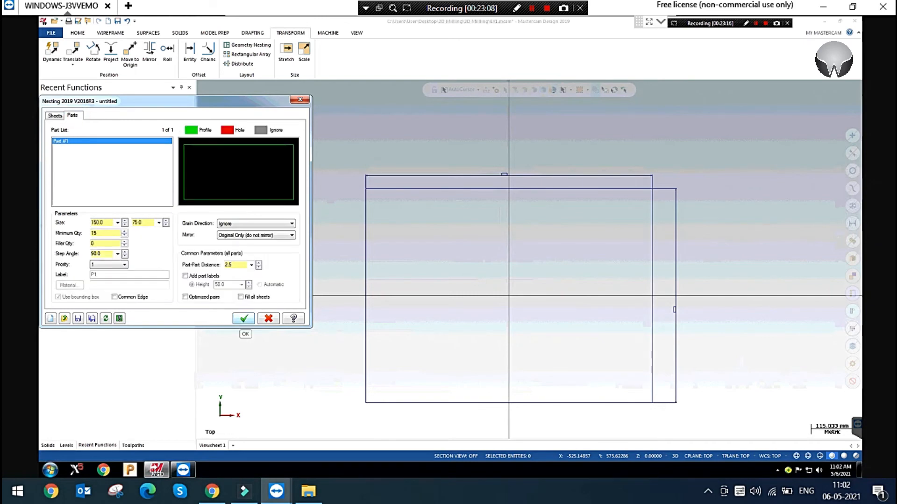
click(243, 319)
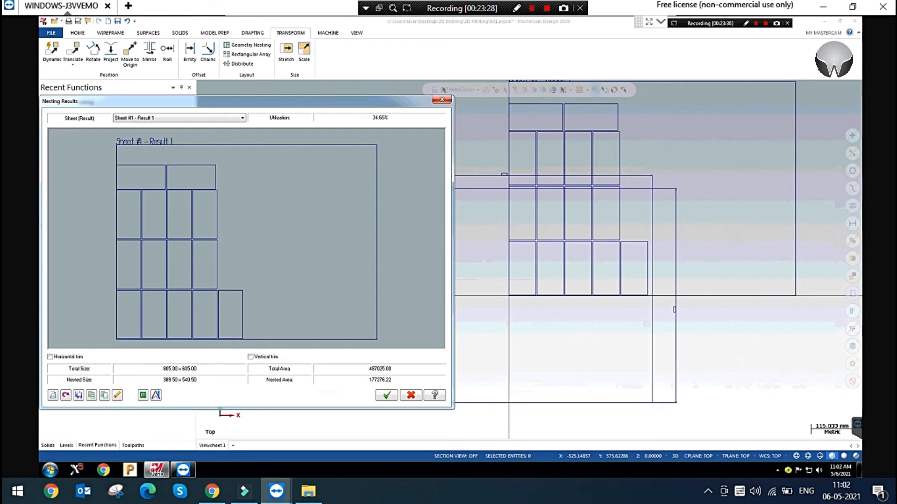
click(411, 395)
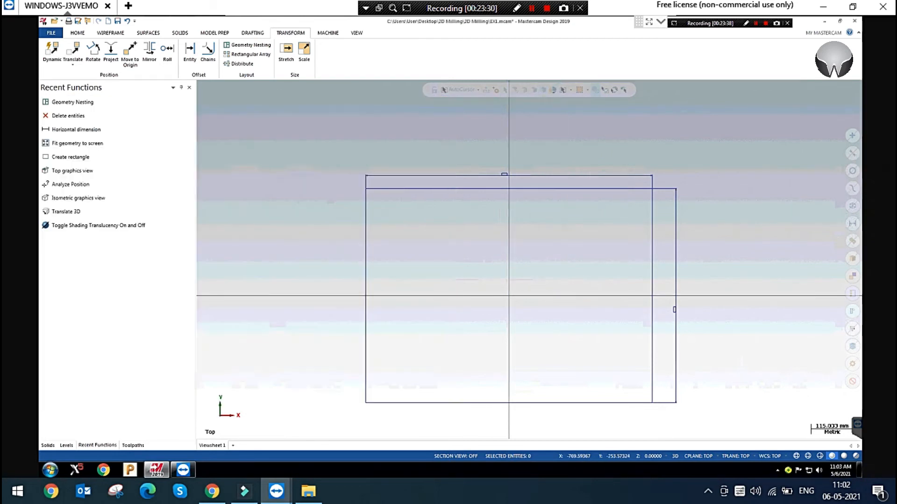
Start a new Geometry Nesting, add a rectangular part, and set the part-to-part distance to 20 mm
click(247, 45)
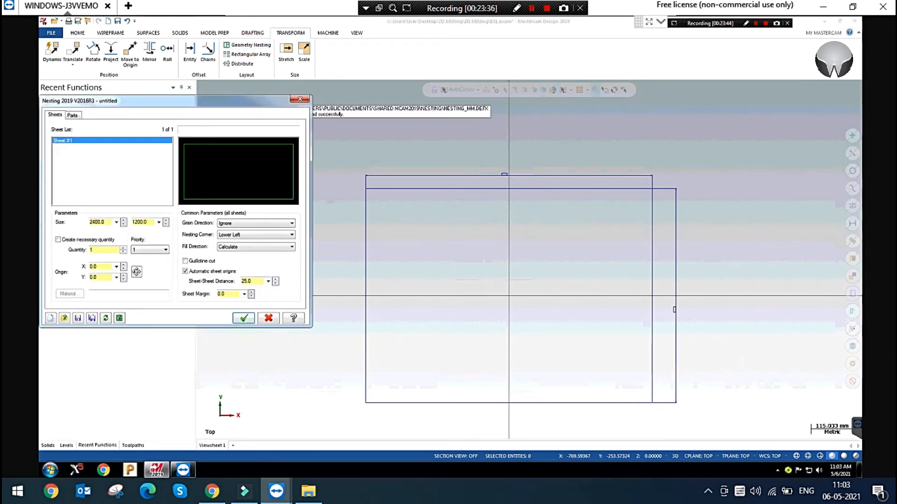
click(257, 280)
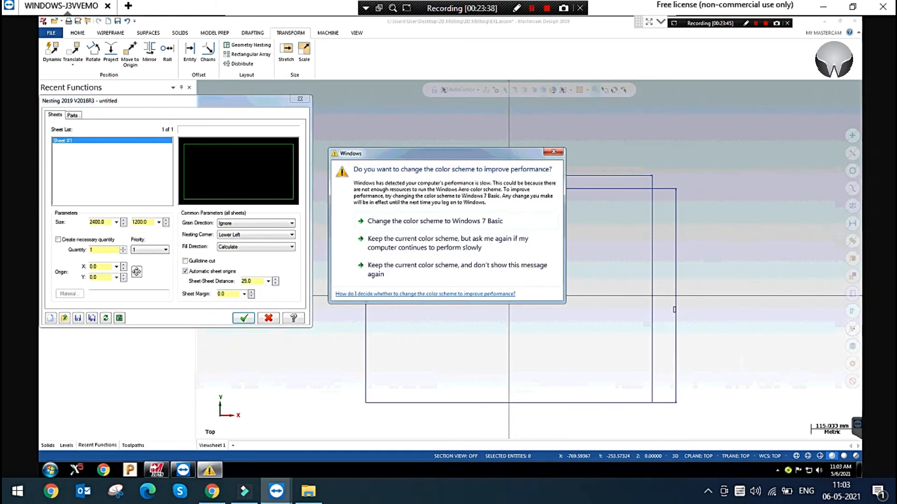
click(554, 151)
click(74, 115)
right_click(91, 156)
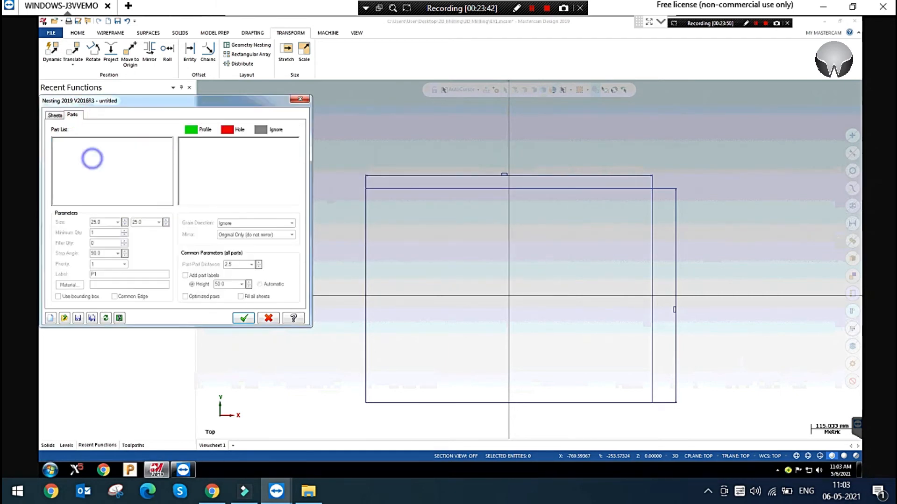
click(122, 162)
click(104, 221)
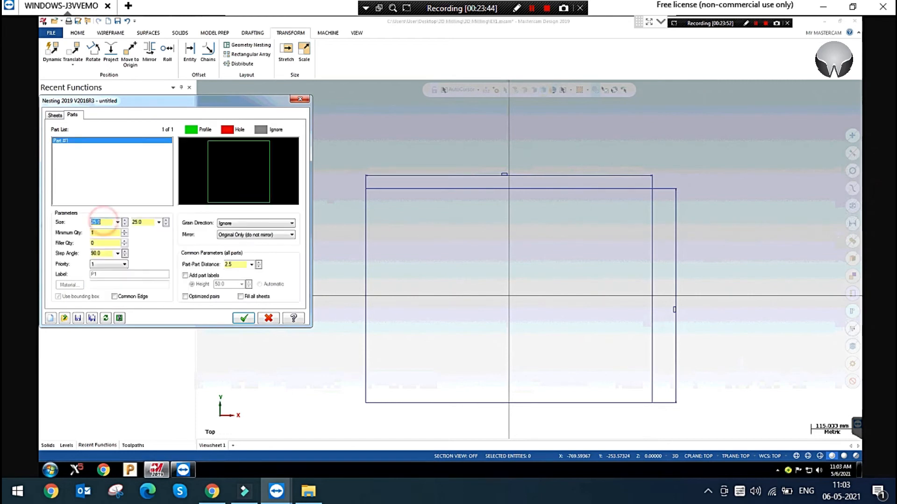
double_click(235, 264)
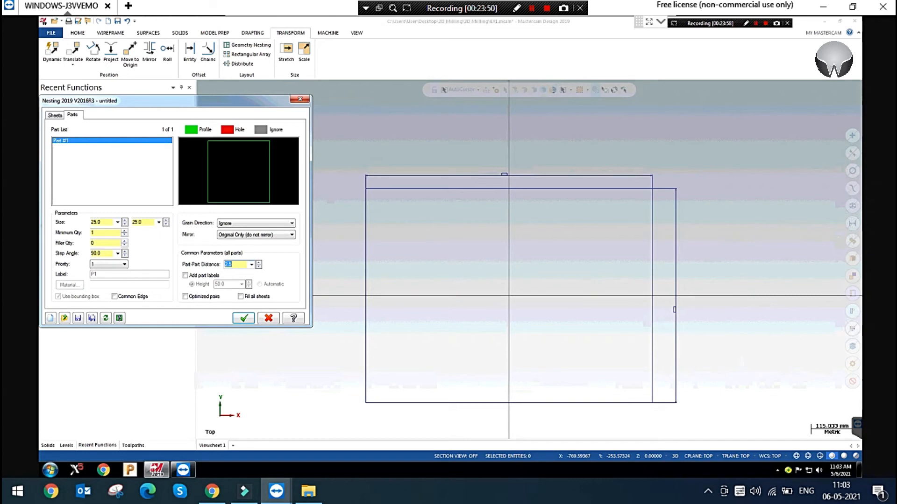
text(20)
key(Return)
Set the rectangular part's size to 150 by 75 mm and its minimum quantity to 30
double_click(100, 222)
text(150)
double_click(142, 222)
text(75)
key(Return)
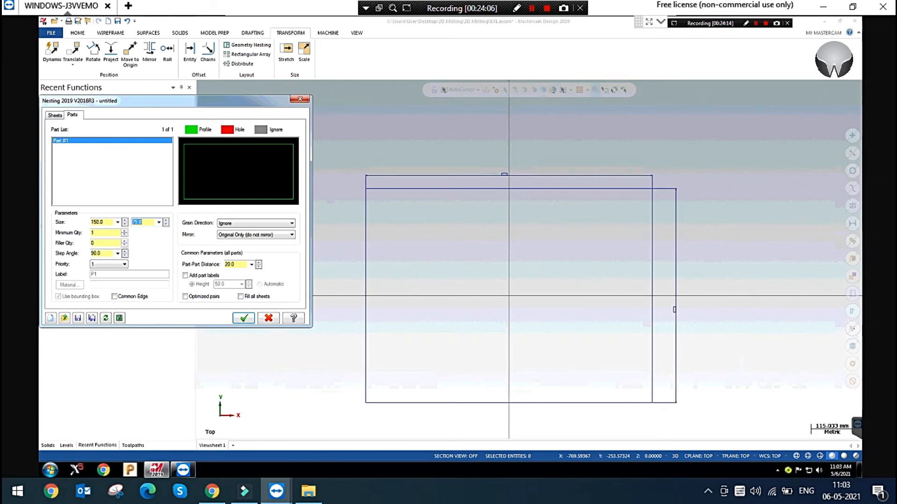
key(Tab)
text(50)
key(Return)
text(30)
key(Return)
Try the Horizontal grain direction for the part and set it back to Ignore
click(114, 263)
click(114, 262)
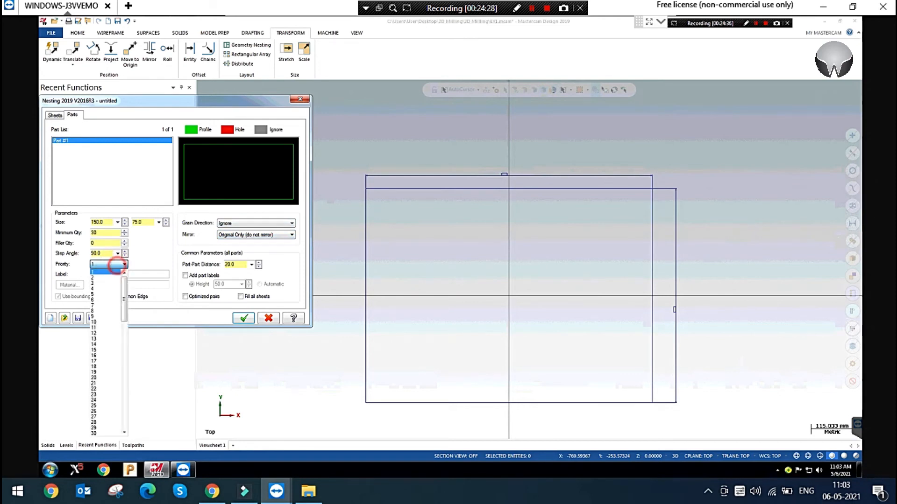
click(251, 223)
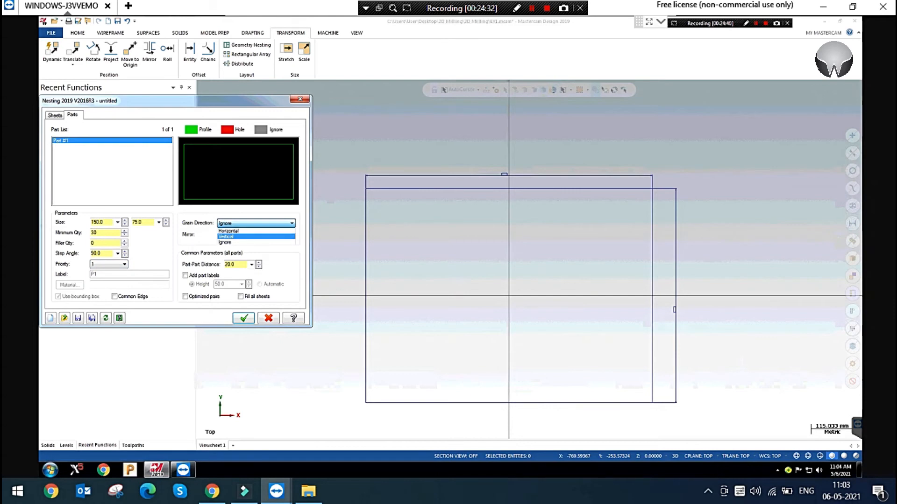
click(246, 231)
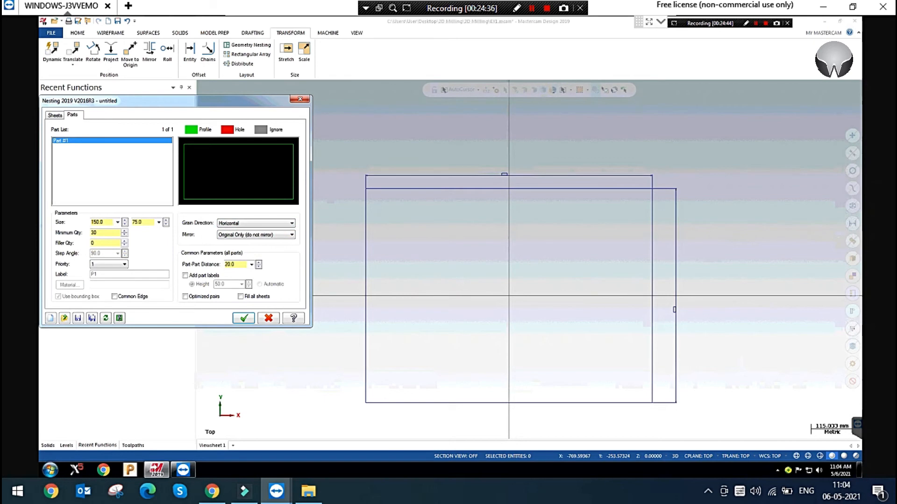
double_click(240, 263)
click(256, 223)
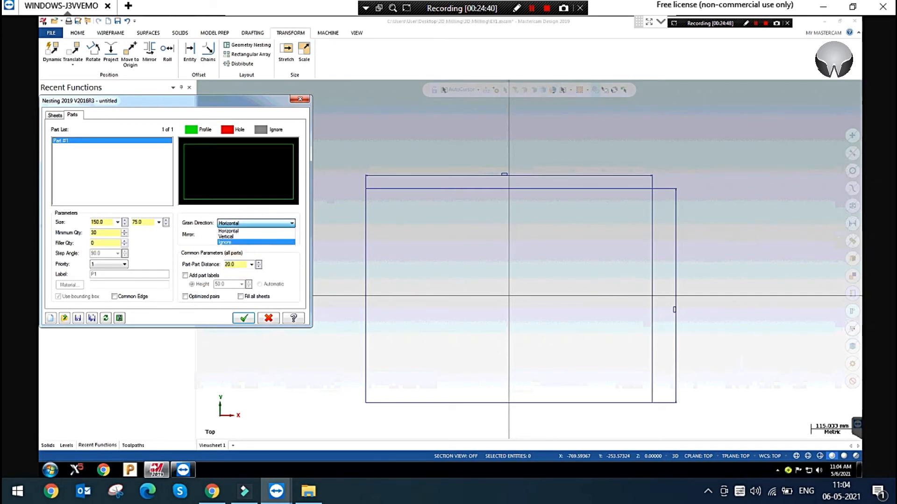
click(240, 242)
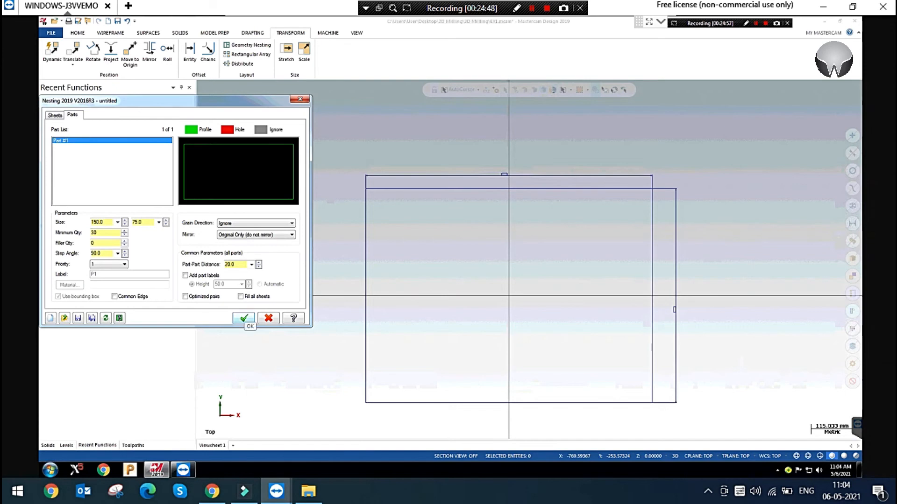
Generate the nesting with the 20 mm part spacing, check the list of sheet results, and discard the layout
click(243, 319)
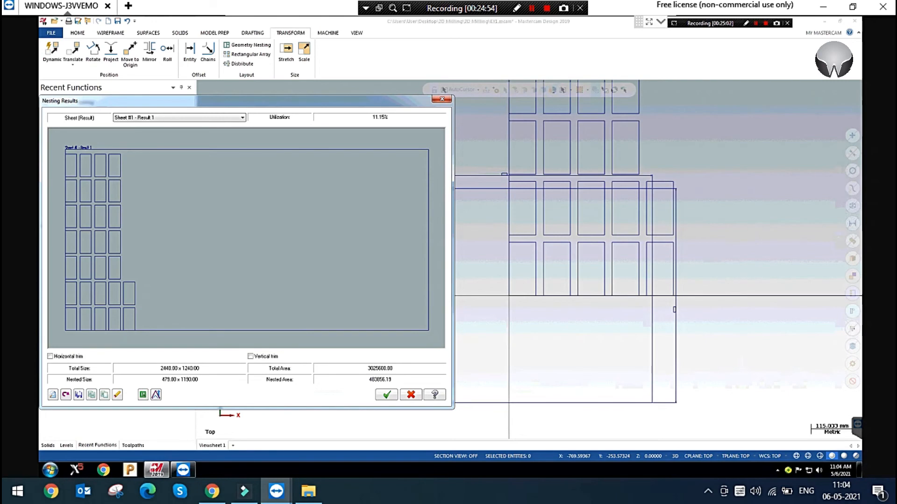
click(157, 118)
click(185, 120)
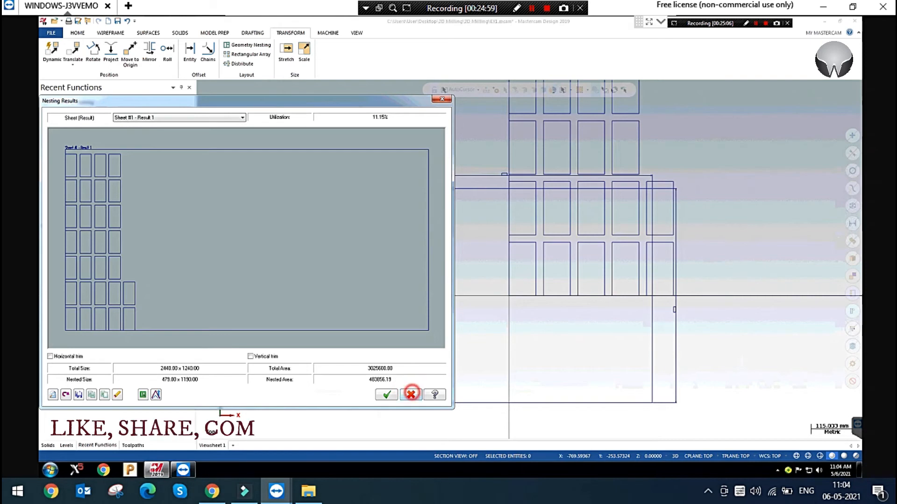
click(410, 395)
Start Geometry Nesting again and set the sheet size to 800 by 600 mm
click(245, 42)
click(248, 45)
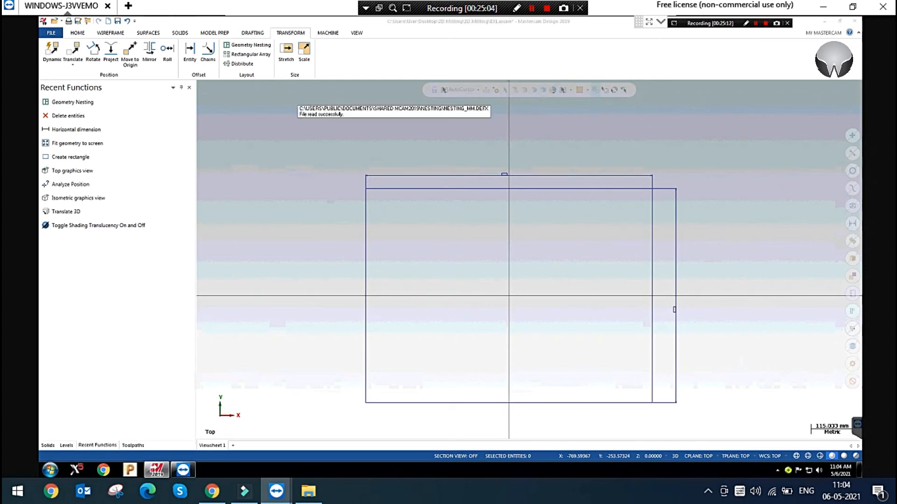
click(107, 221)
double_click(107, 221)
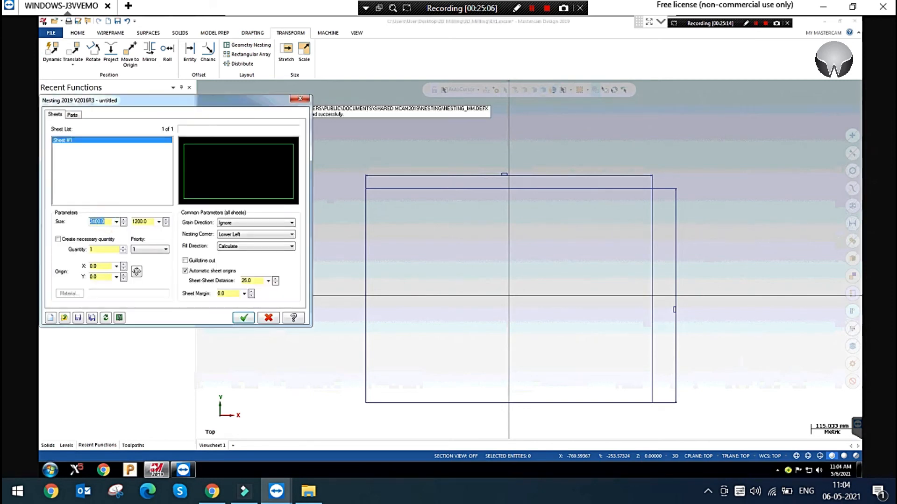
text(30)
key(Return)
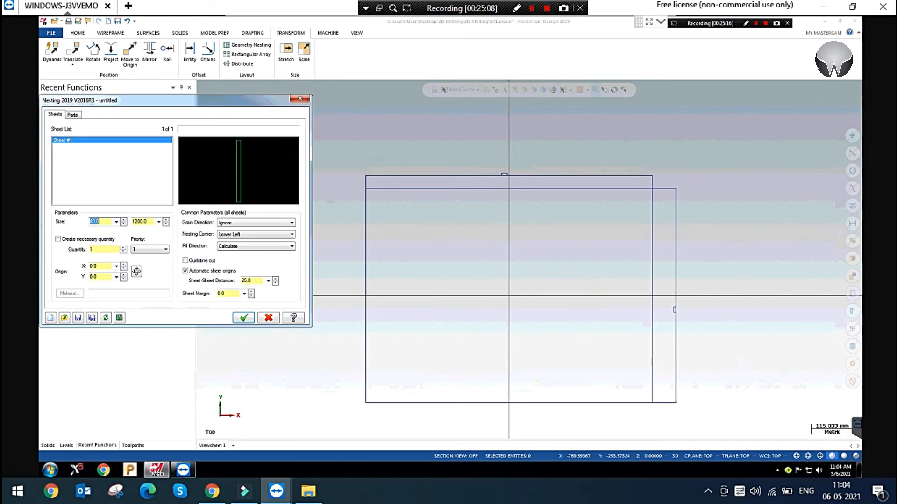
text(800)
key(Return)
double_click(140, 221)
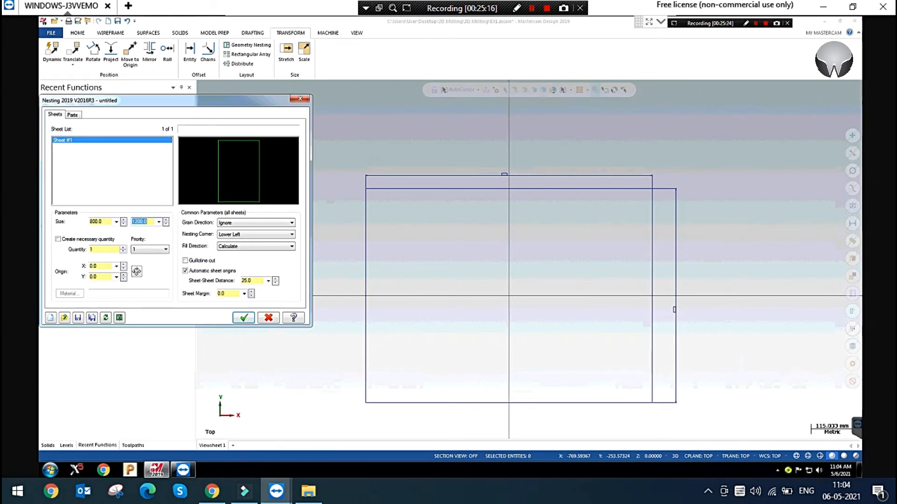
text(600)
key(Return)
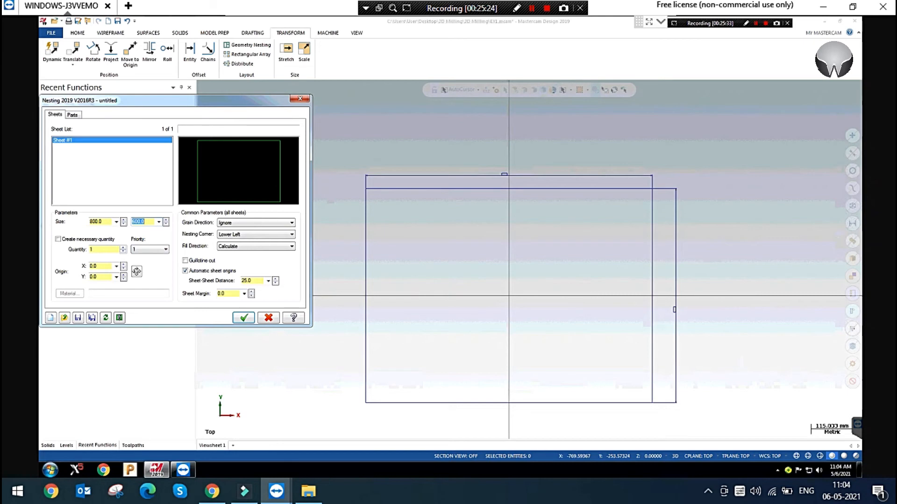
Leave the nesting setup and sketch a centre-anchored rectangle about 115 by 46 mm inside the sheet outline, near its lower-left corner
click(299, 99)
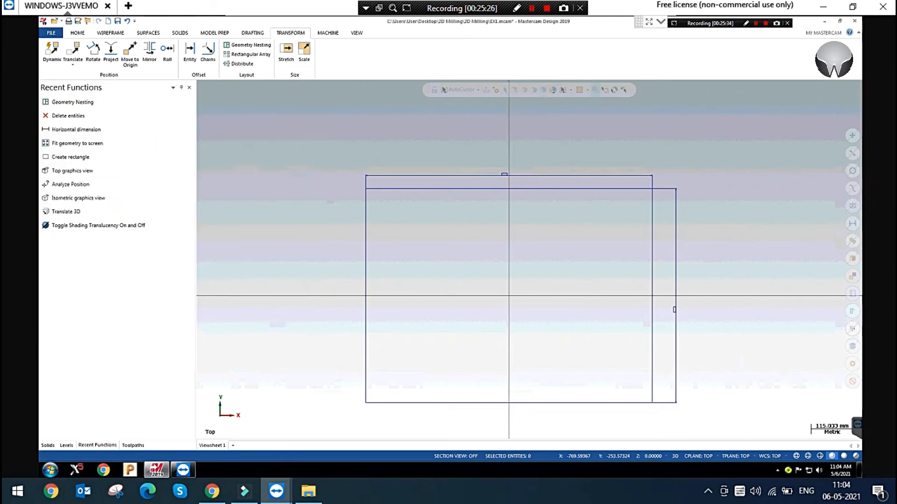
click(110, 33)
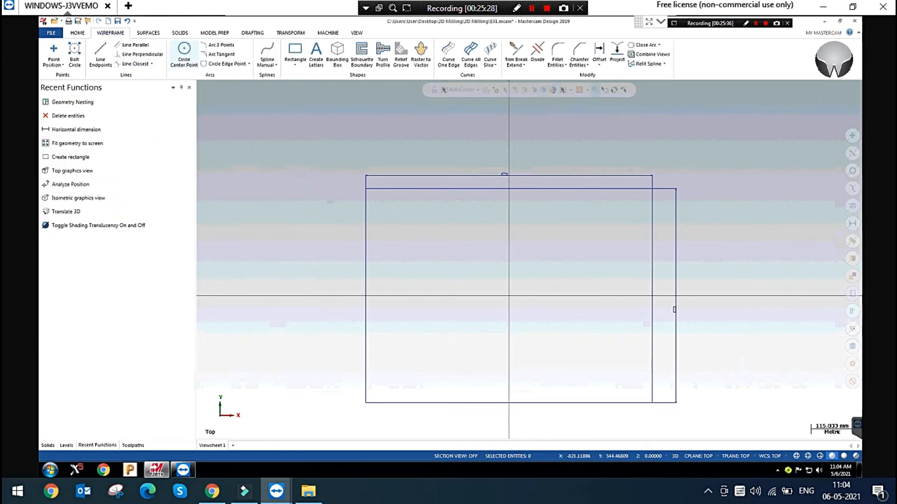
click(296, 51)
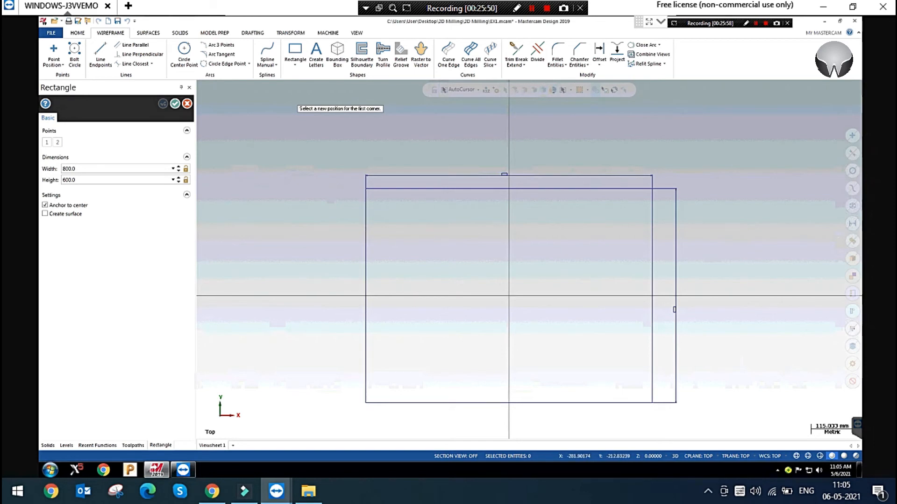
click(406, 372)
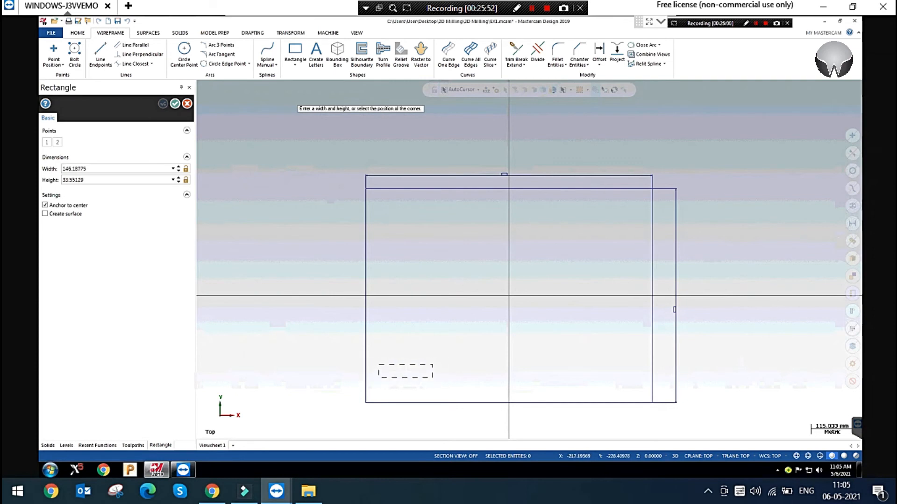
click(427, 380)
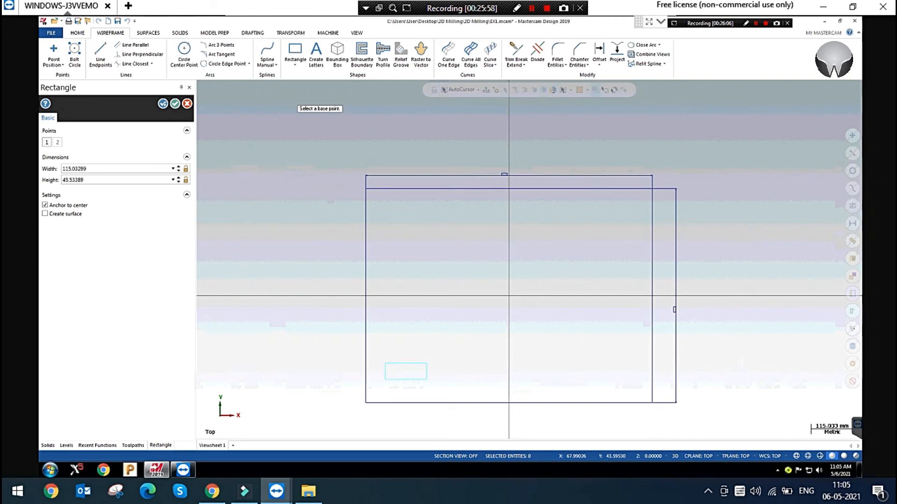
End the rectangle command and delete the small rectangle inside the sheet outline
key(Escape)
scroll(432, 316, down, 3)
drag(385, 342, 442, 383)
key(Delete)
scroll(388, 316, down, 2)
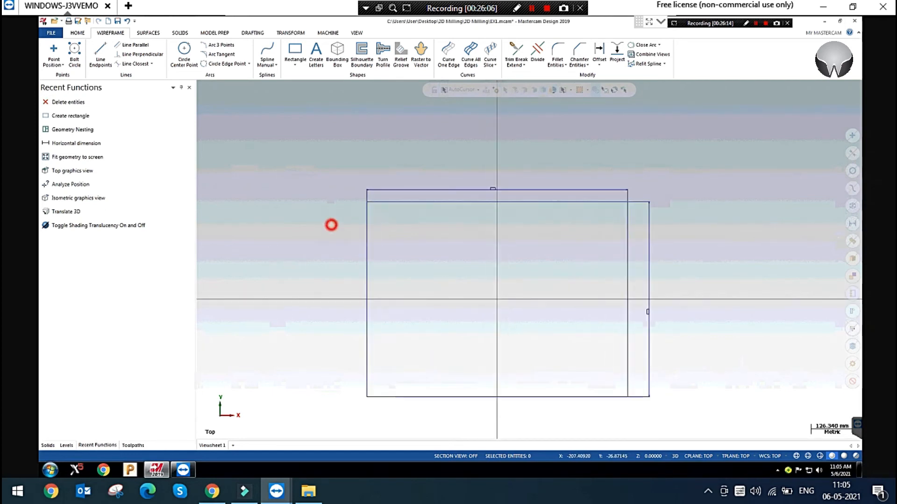
scroll(548, 285, up, 1)
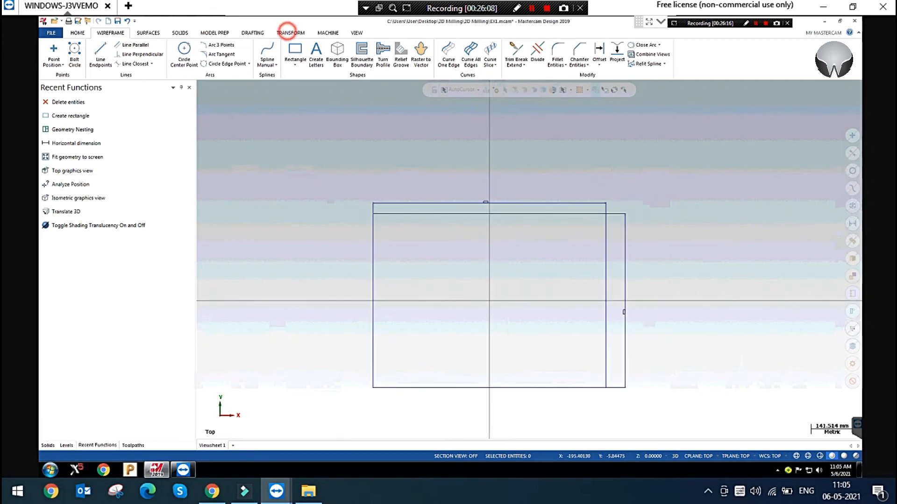
Start a new Geometry Nesting setup and set the sheet size to 800 by 600 mm
click(291, 33)
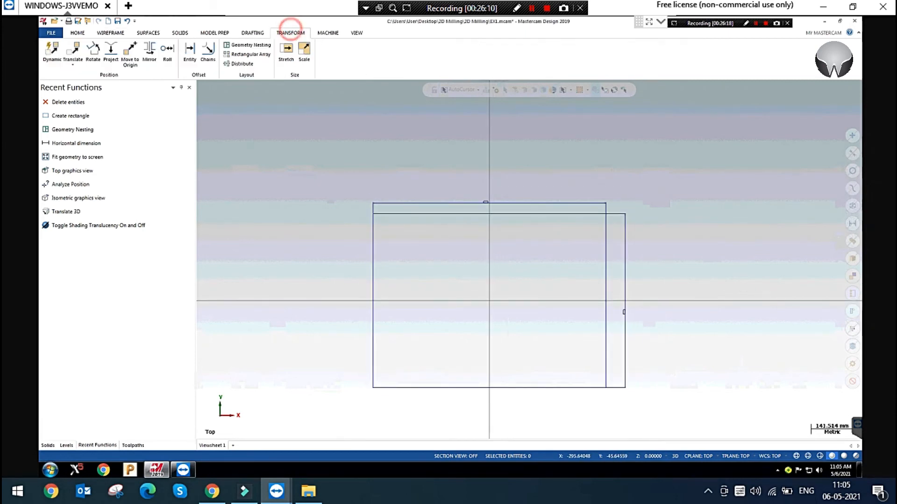
click(250, 46)
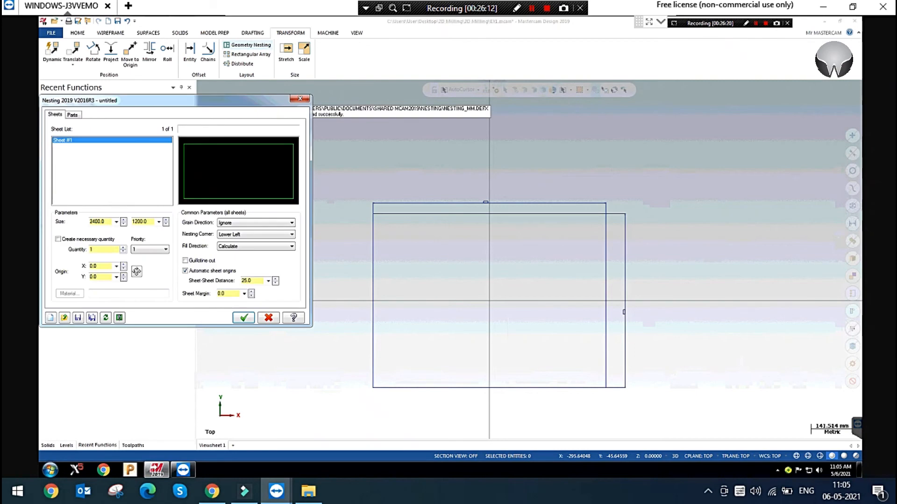
double_click(96, 221)
text(800)
double_click(137, 221)
text(600)
Pick the drawn outline's lower-left corner (-400, -300) as the sheet origin and set the sheet margin to 20 mm
double_click(106, 265)
click(137, 271)
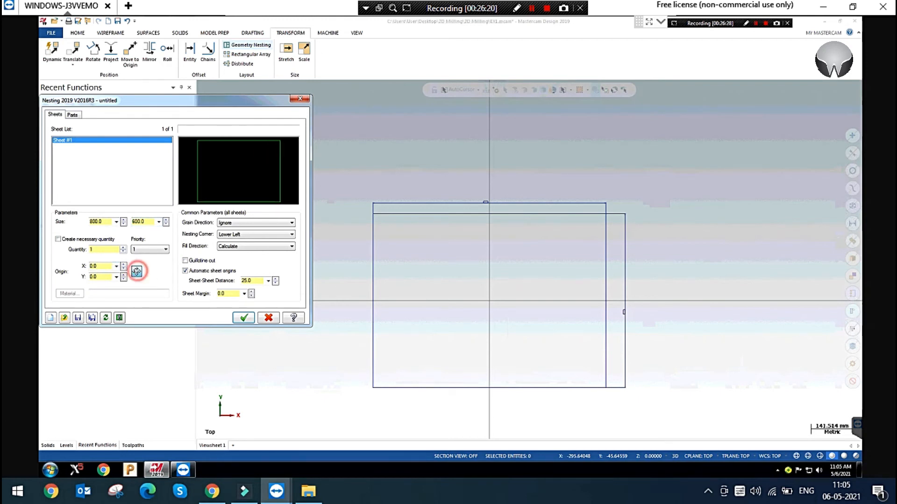
click(373, 388)
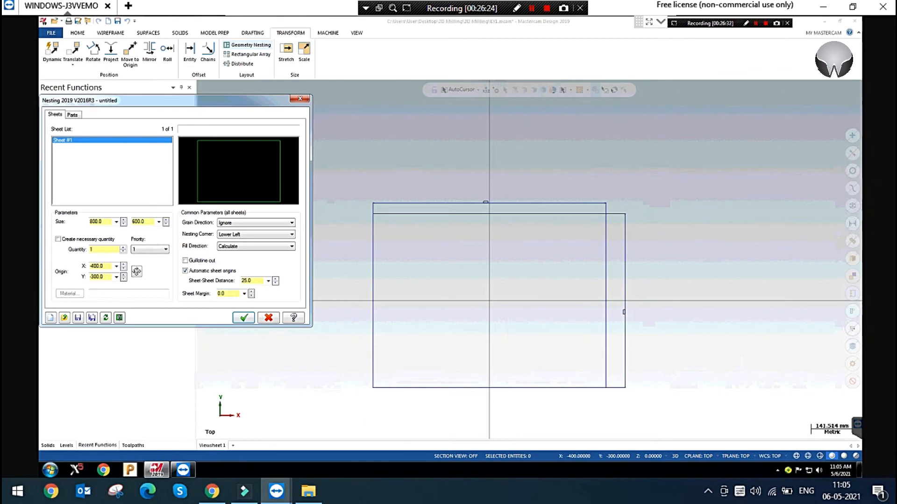
click(229, 294)
text(20)
double_click(229, 293)
Add a rectangular part of 150 by 75 mm with a minimum quantity of 30
click(73, 114)
right_click(98, 148)
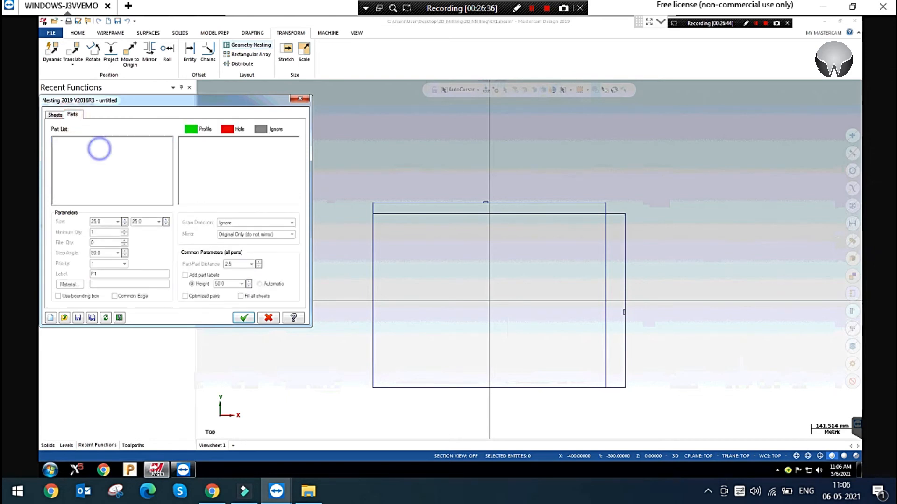
click(129, 153)
double_click(98, 222)
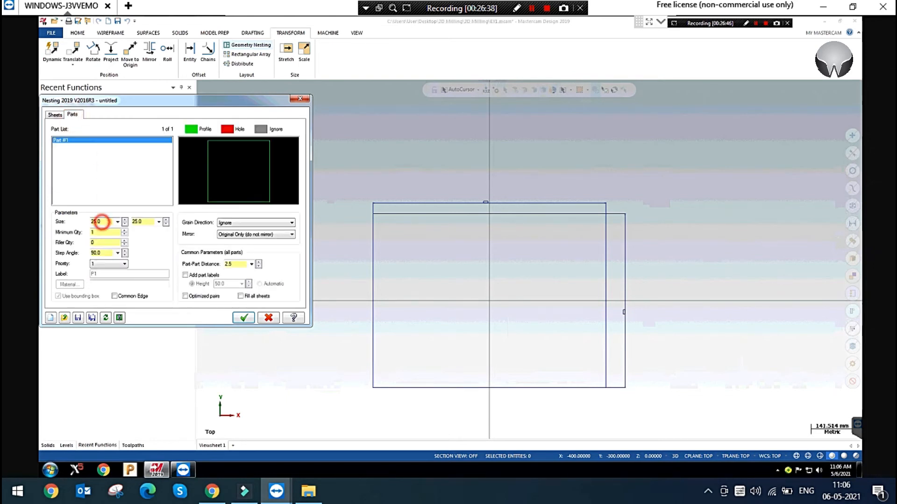
text(150)
double_click(144, 222)
text(75)
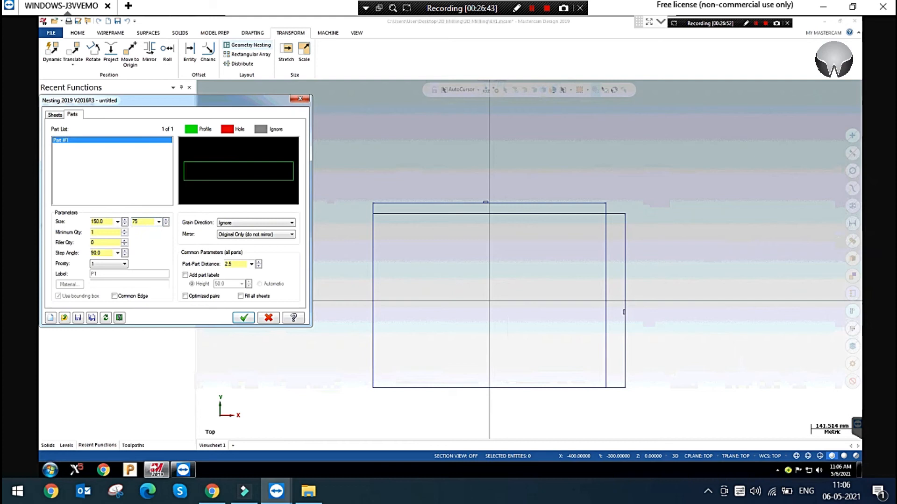
click(99, 233)
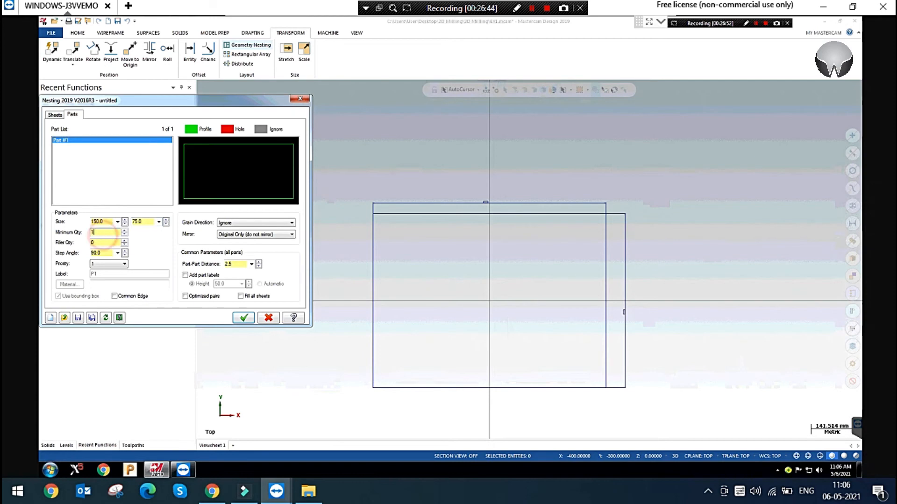
text(30)
Set the part-to-part distance to 20 mm and keep mirroring at Original Only (do not mirror)
double_click(229, 264)
text(20)
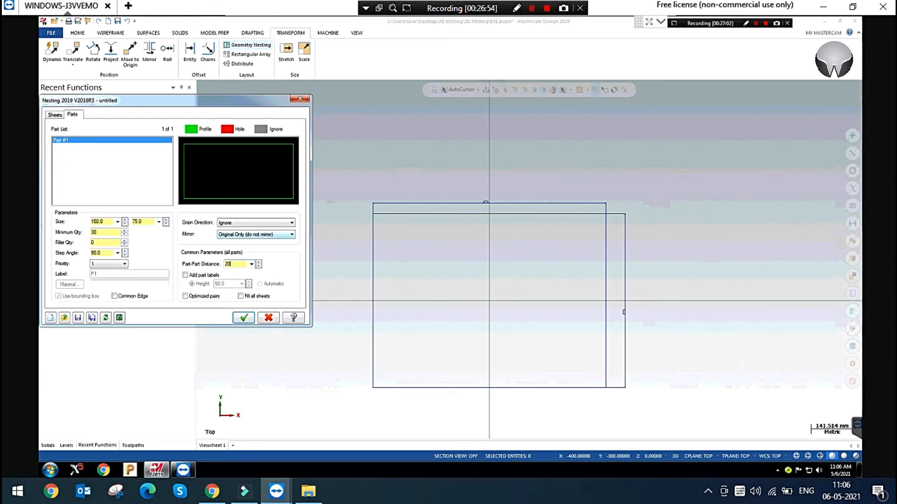
click(258, 235)
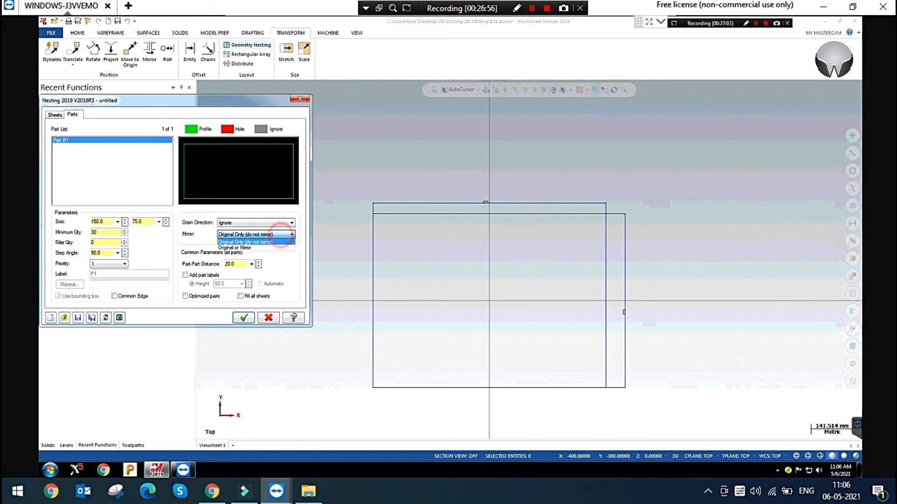
click(281, 242)
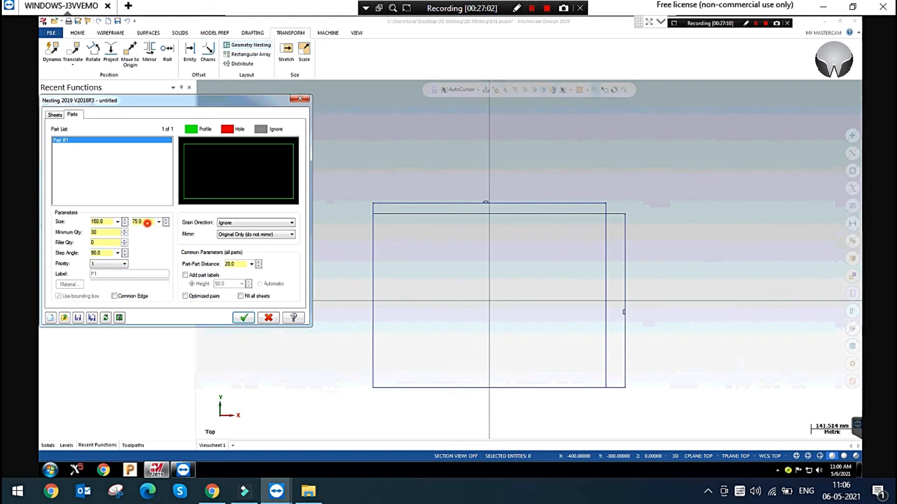
Review the part's filler quantity, the sheet's origin values and the available ways of adding parts to the part list
click(100, 243)
click(55, 115)
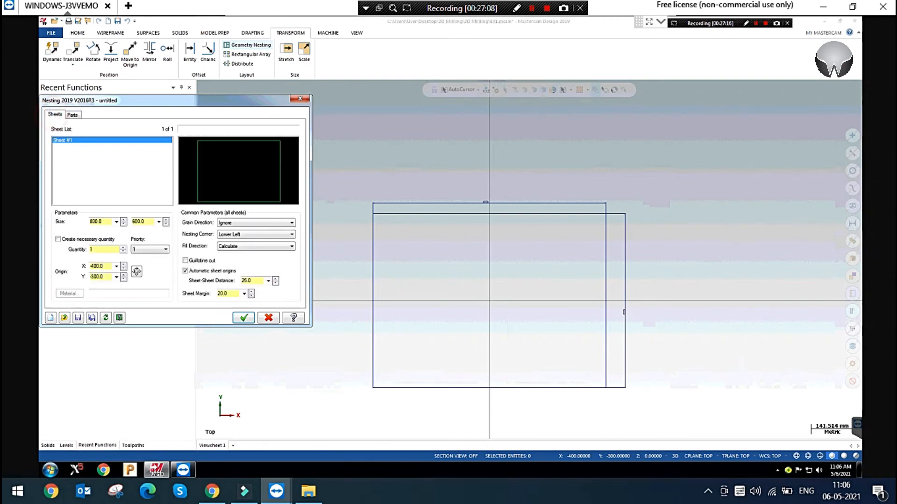
double_click(101, 277)
click(72, 114)
right_click(97, 159)
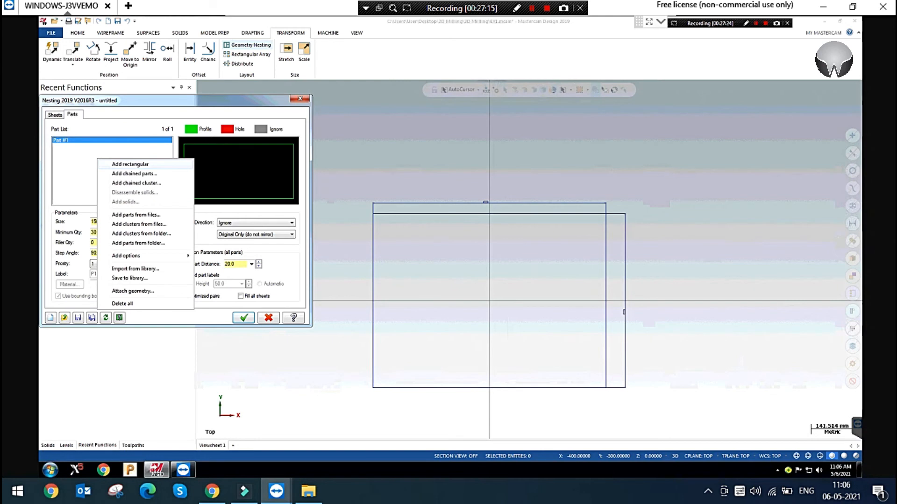
click(65, 140)
right_click(75, 149)
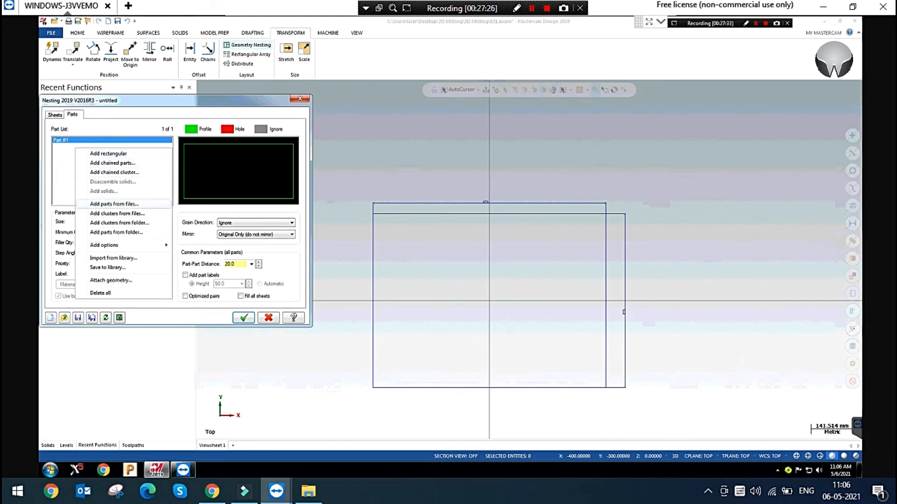
click(62, 186)
click(57, 114)
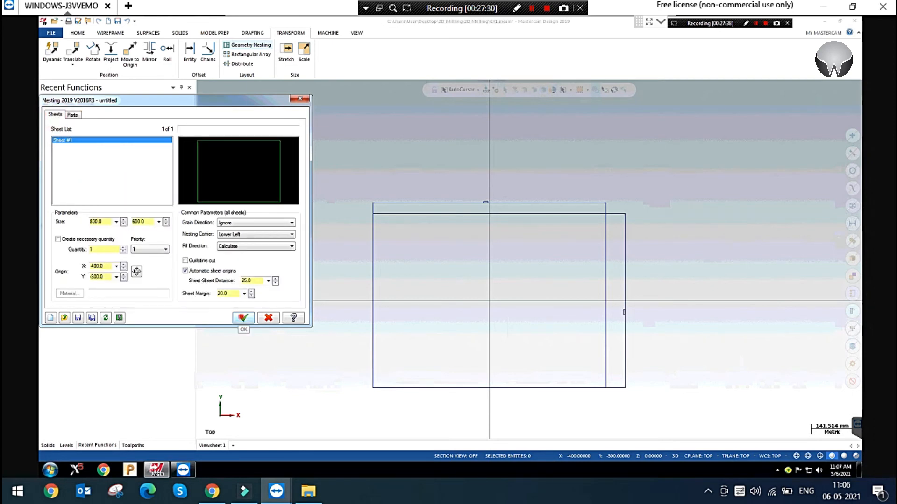
Generate the nesting with the 20 mm margin and spacing, dismiss the messages, and discard the layout
click(243, 317)
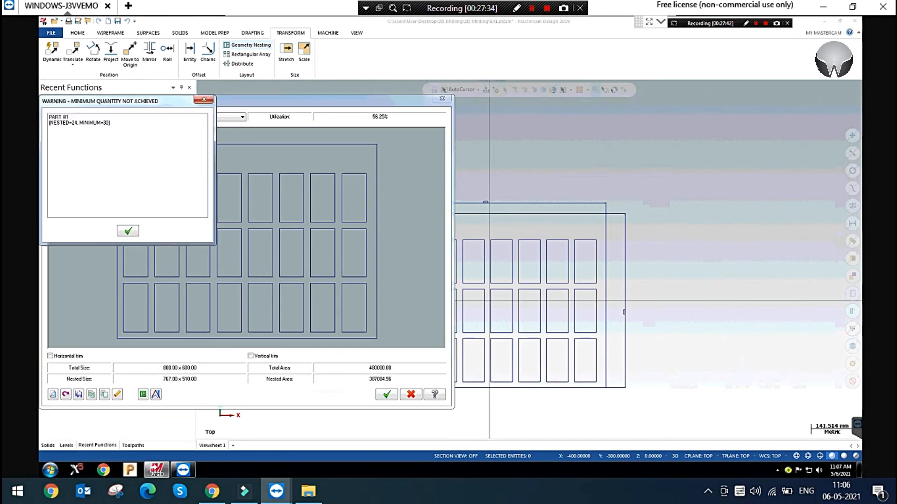
click(128, 230)
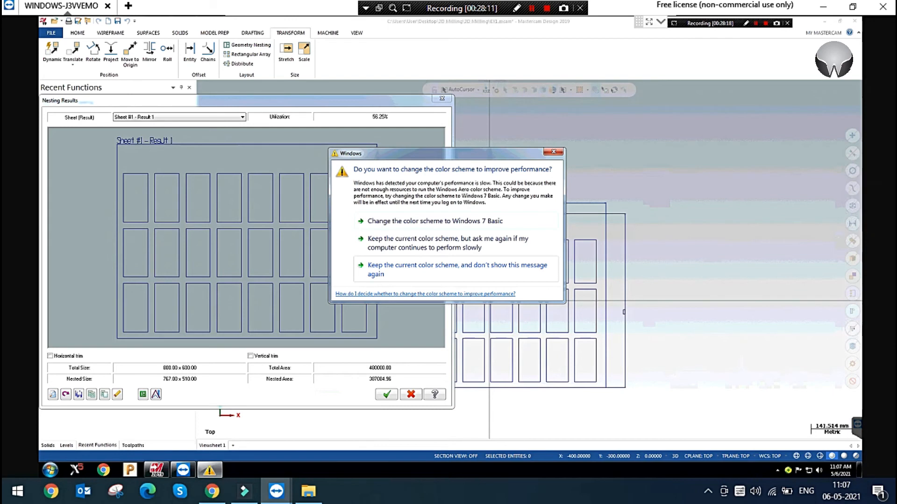
click(553, 152)
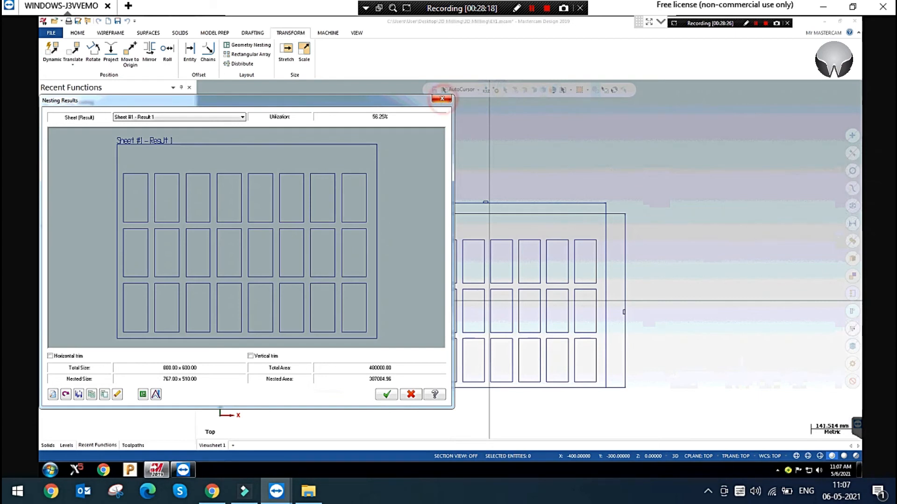
click(441, 98)
scroll(362, 167, down, 2)
click(282, 243)
scroll(282, 243, up, 1)
scroll(387, 290, up, 1)
click(299, 233)
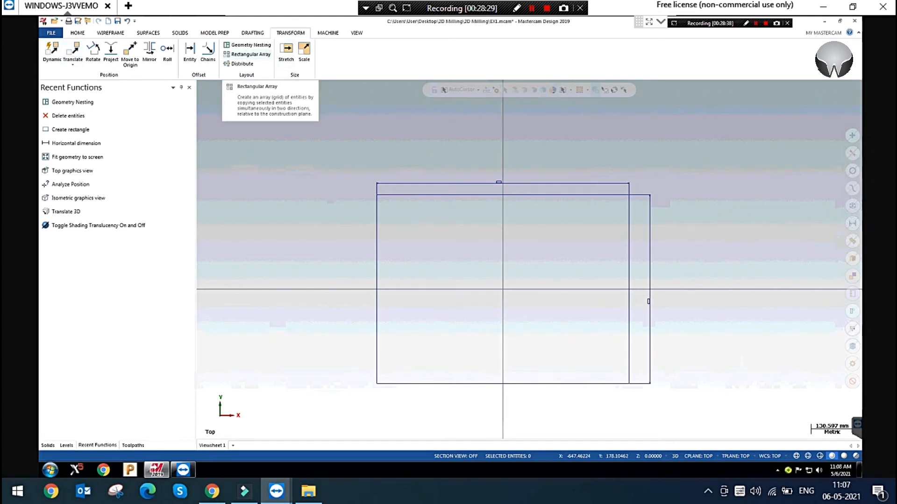
click(278, 172)
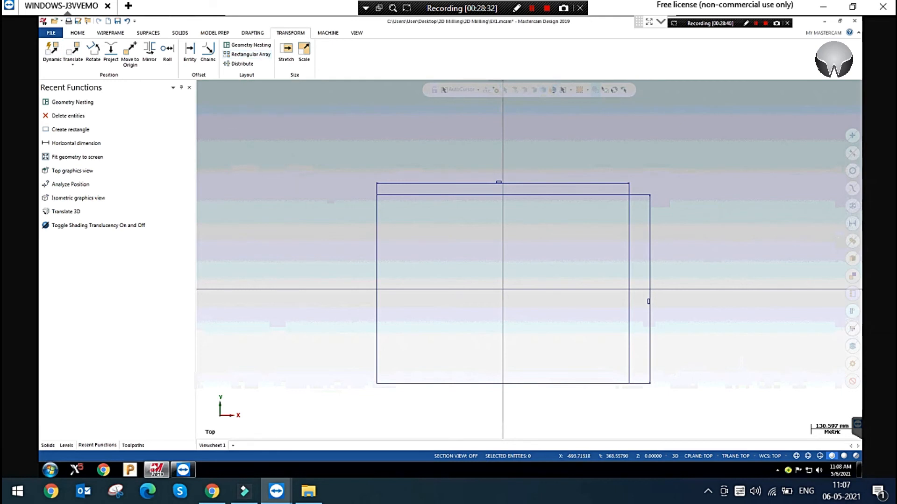
Open the EX1 part from the 2D Milling folder with all file types listed, without saving the current changes, and fit it to the screen
click(54, 21)
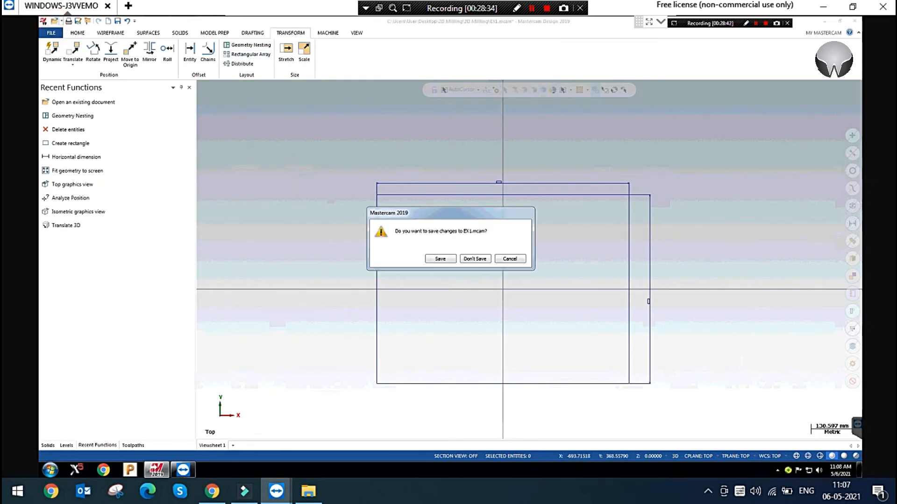
click(471, 259)
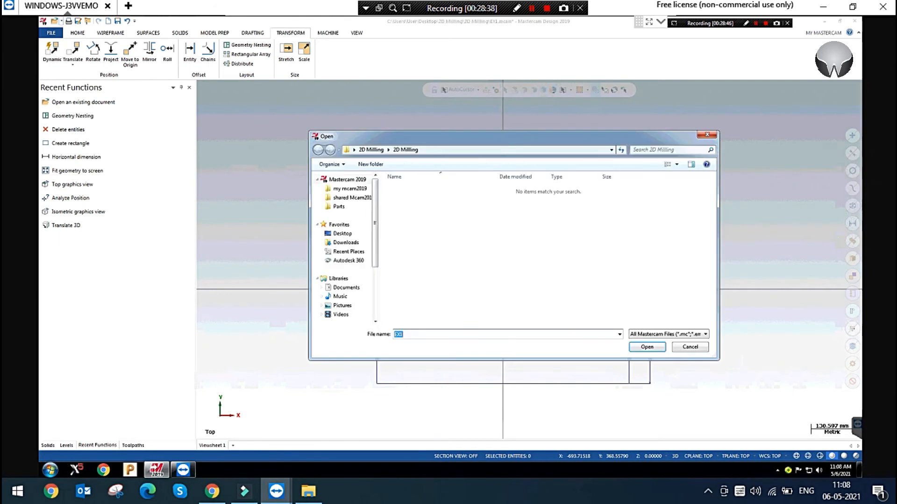
click(689, 334)
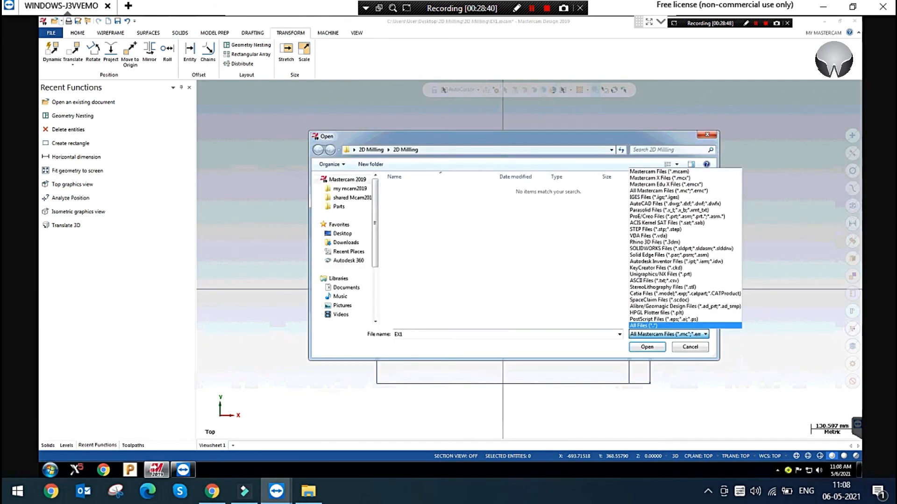
click(661, 325)
click(417, 189)
click(644, 347)
key(alt+F1)
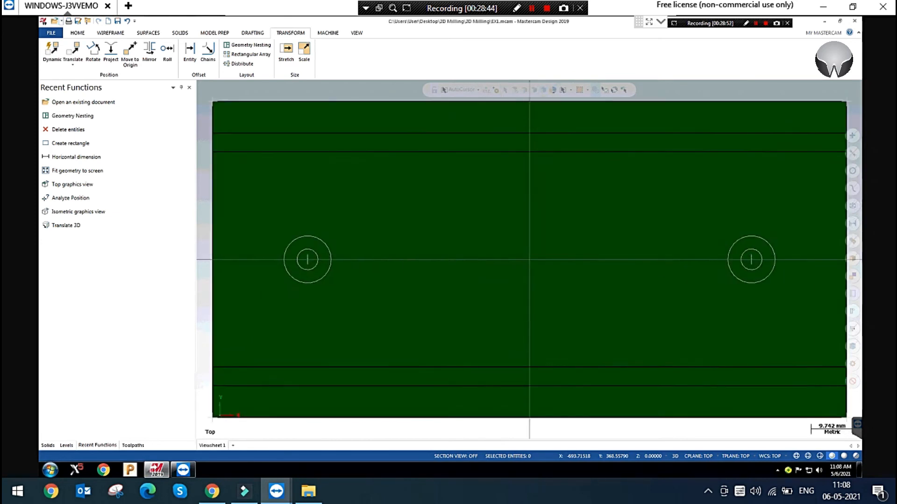
Sketch a rectangle about 310 by 172 mm around the green part, centred on the origin
scroll(468, 332, down, 5)
click(307, 159)
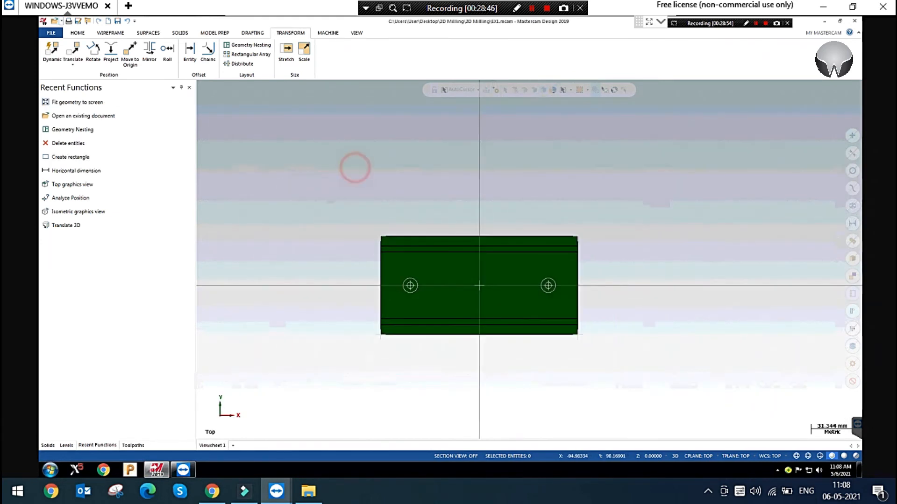
scroll(427, 202, down, 2)
click(111, 32)
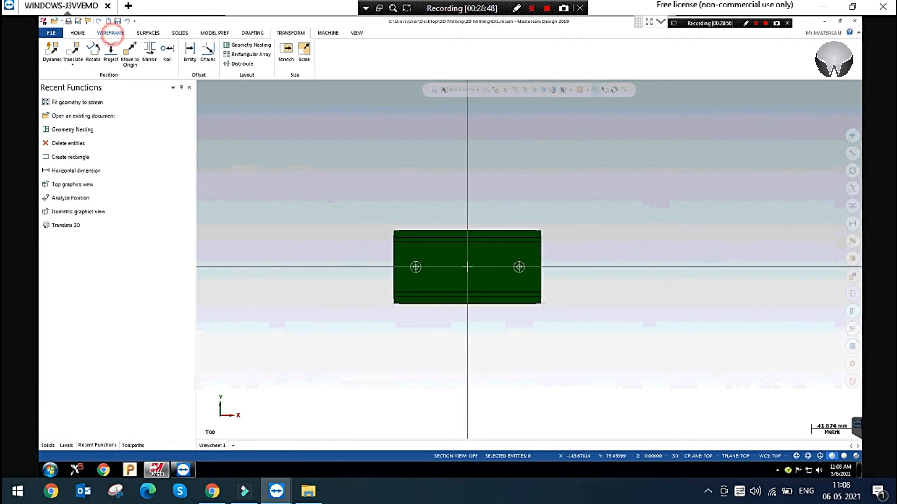
click(295, 51)
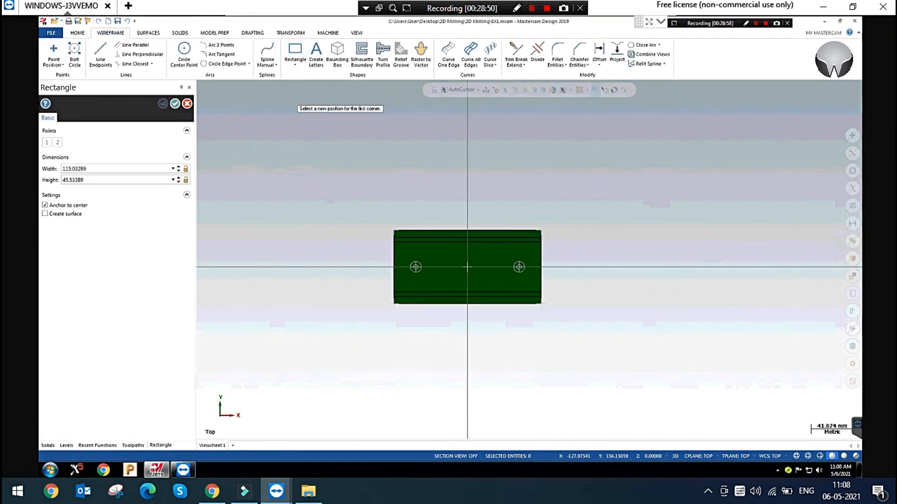
click(468, 267)
click(620, 183)
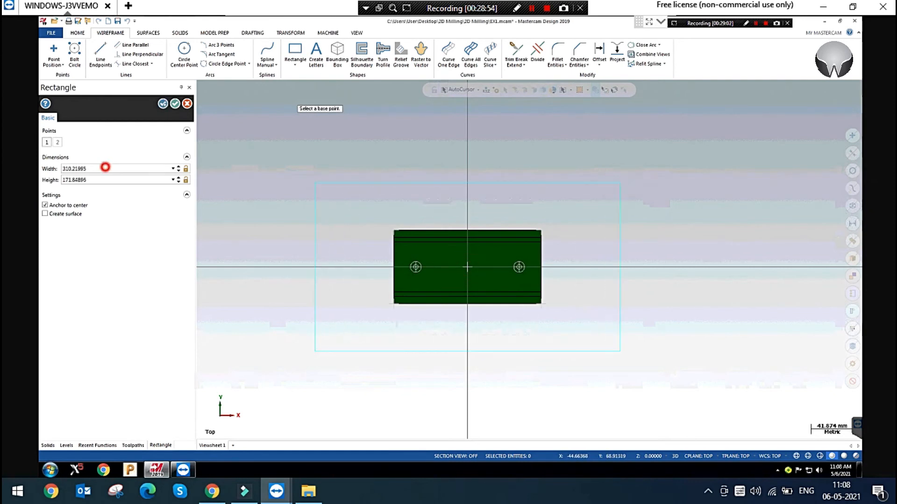
Set the centred rectangle's width to 800 mm and height to 600 mm and accept it
text(800)
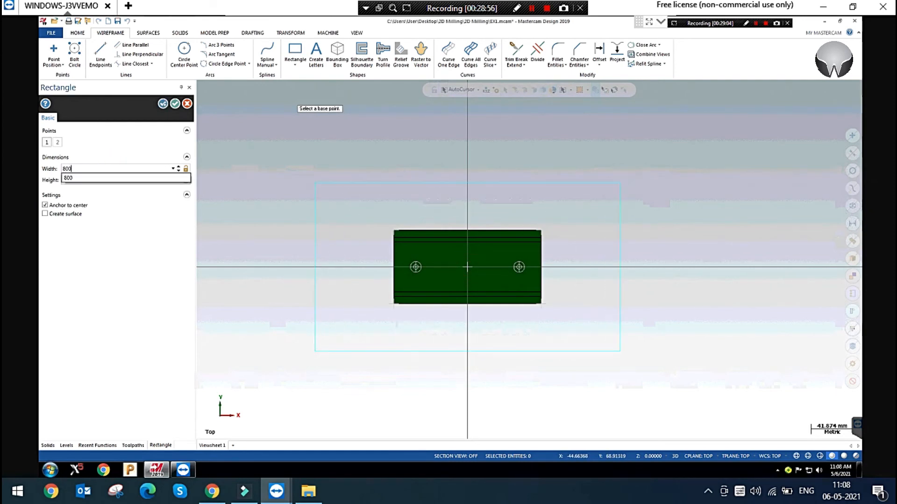
key(Tab)
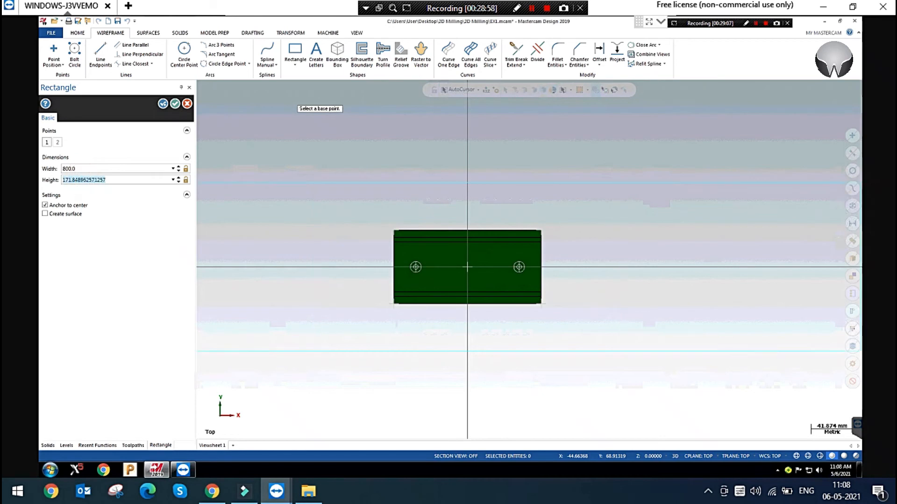
text(600)
key(Tab)
scroll(467, 267, down, 3)
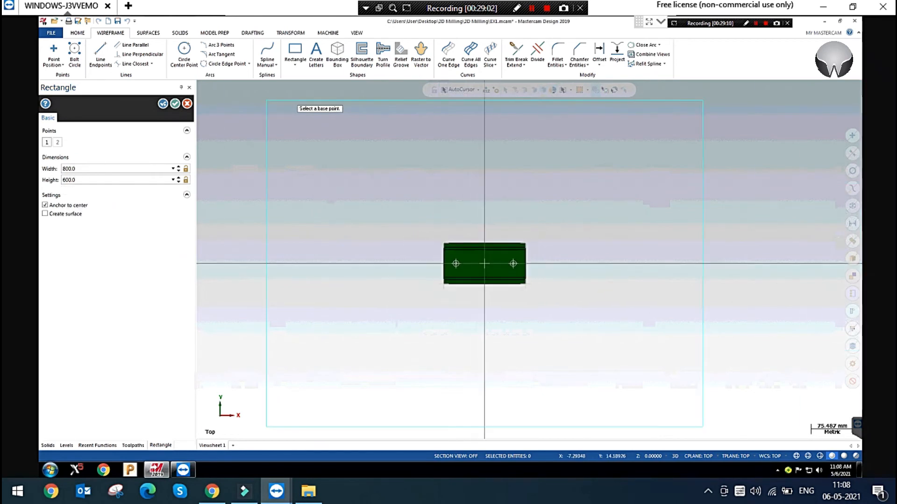
scroll(516, 230, down, 1)
click(175, 104)
Rotate the green part 90 degrees about the origin, moving the original geometry instead of copying it
drag(439, 223, 550, 311)
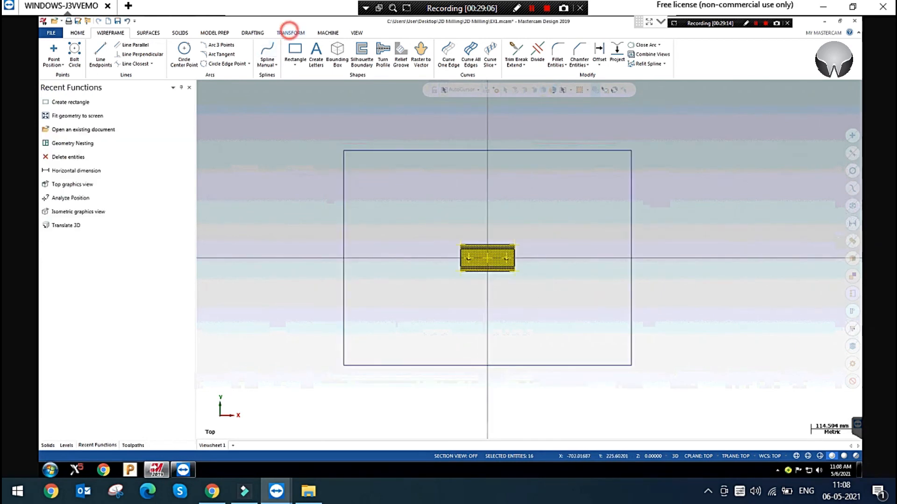
click(290, 33)
click(93, 51)
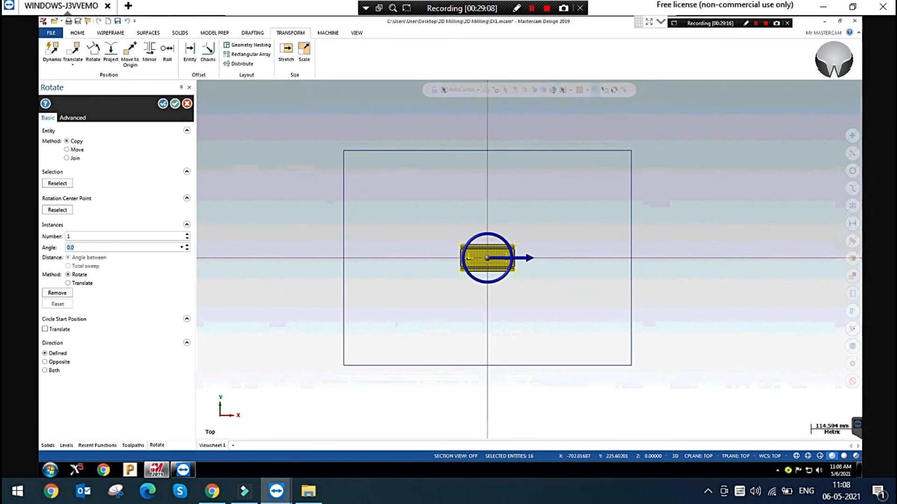
text(90)
key(Tab)
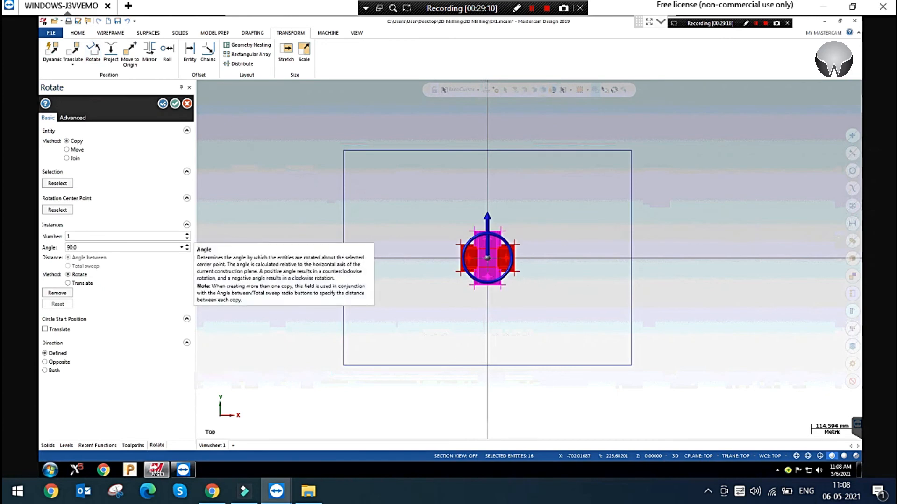
click(66, 149)
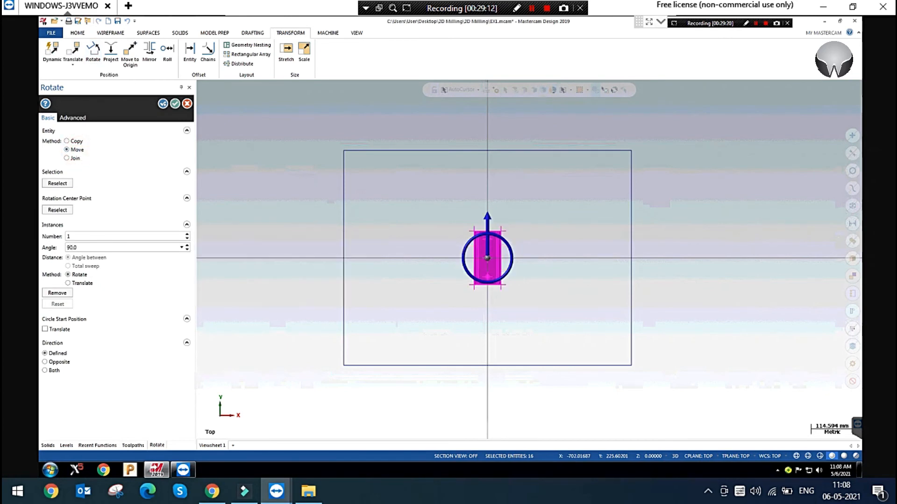
click(175, 104)
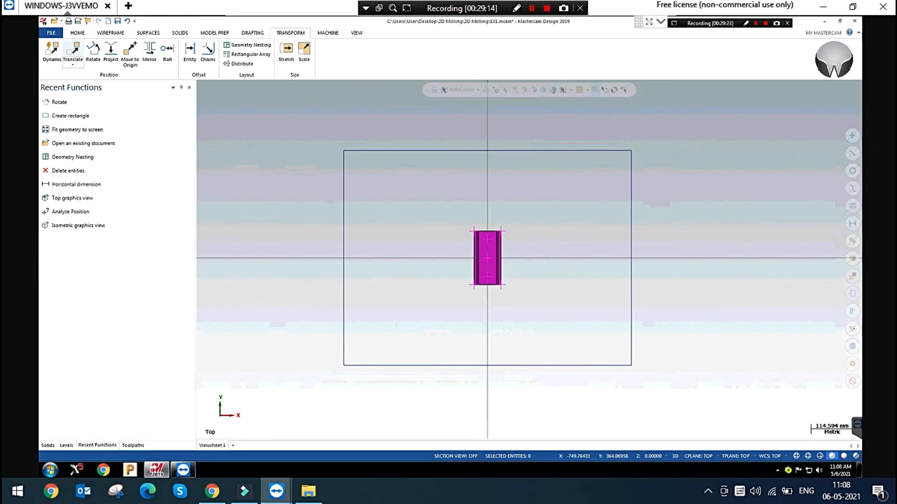
click(52, 50)
drag(472, 214, 534, 310)
click(496, 107)
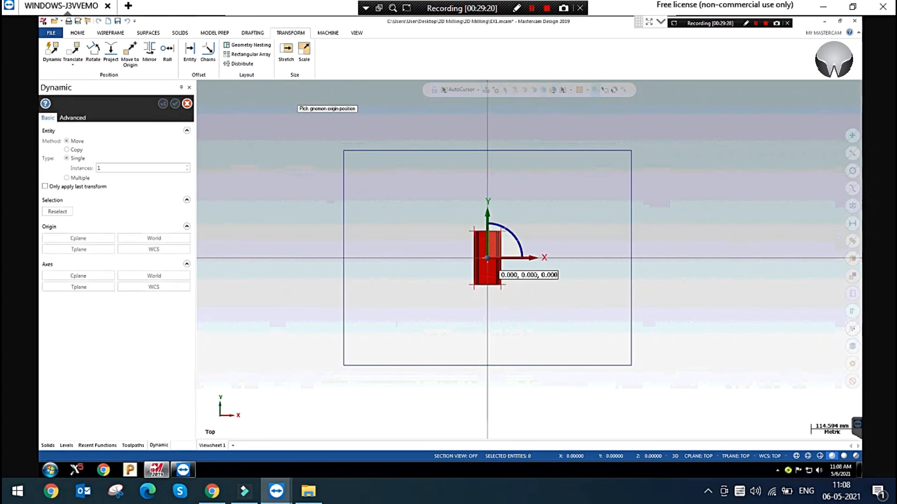
click(488, 258)
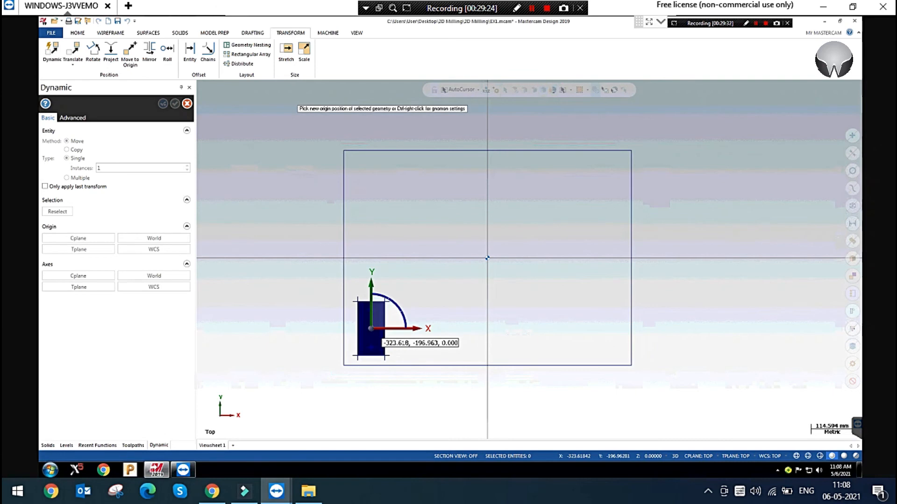
click(487, 258)
click(174, 104)
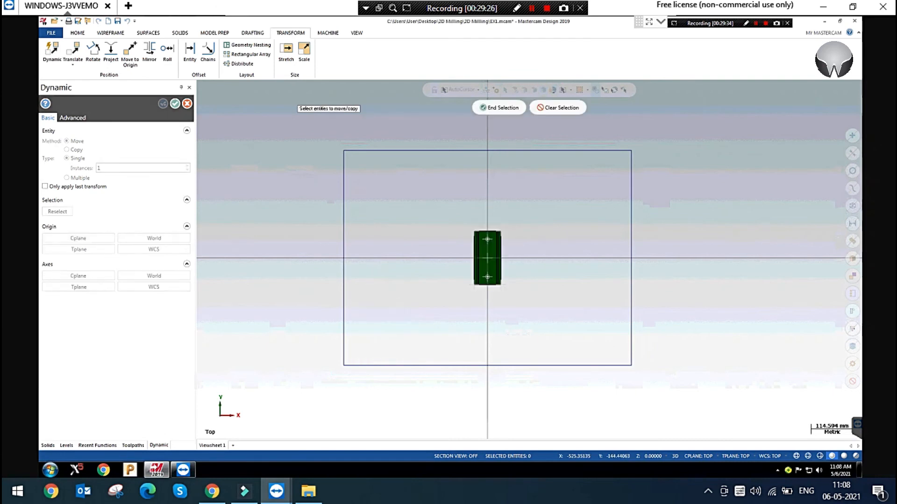
click(77, 33)
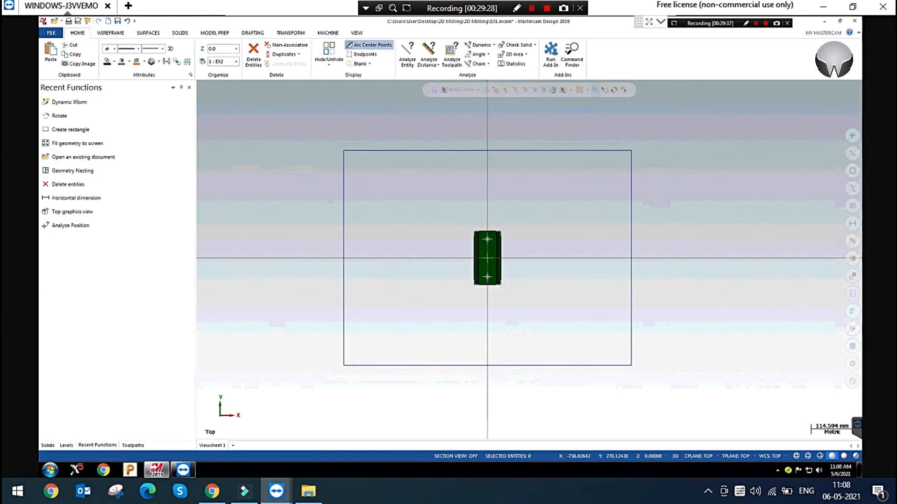
click(110, 33)
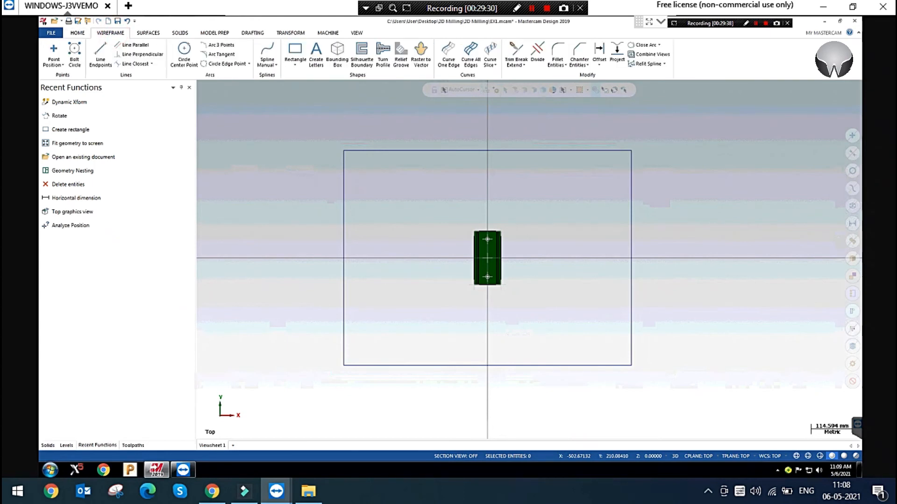
click(53, 52)
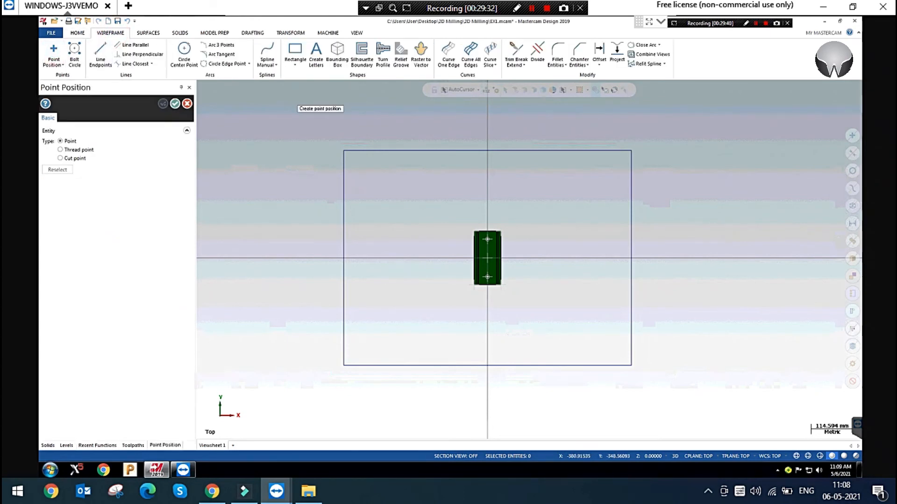
key(Escape)
Analyze the position of the sheet rectangle's lower-left corner, check its X and Y coordinates, and close the results
click(79, 33)
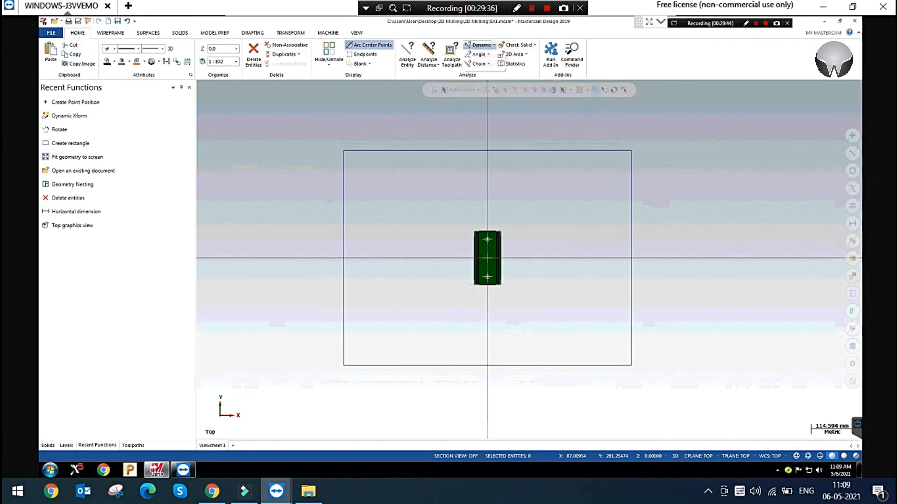
click(485, 65)
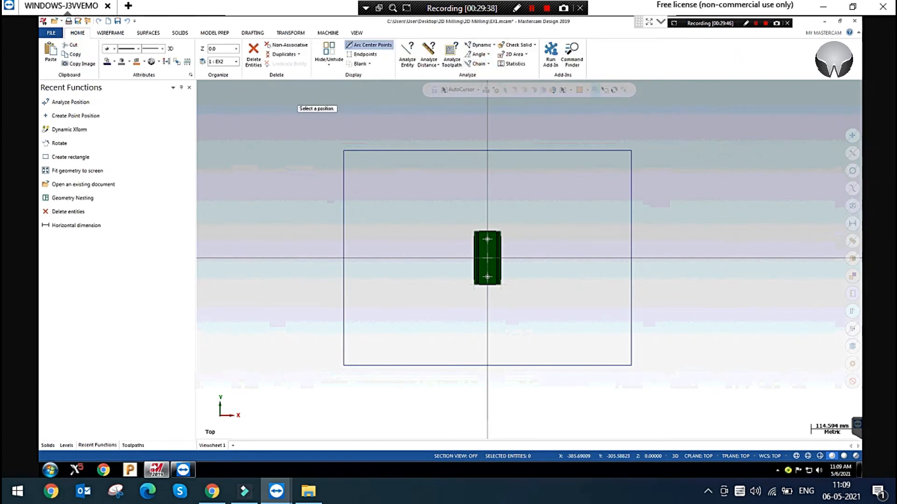
click(343, 366)
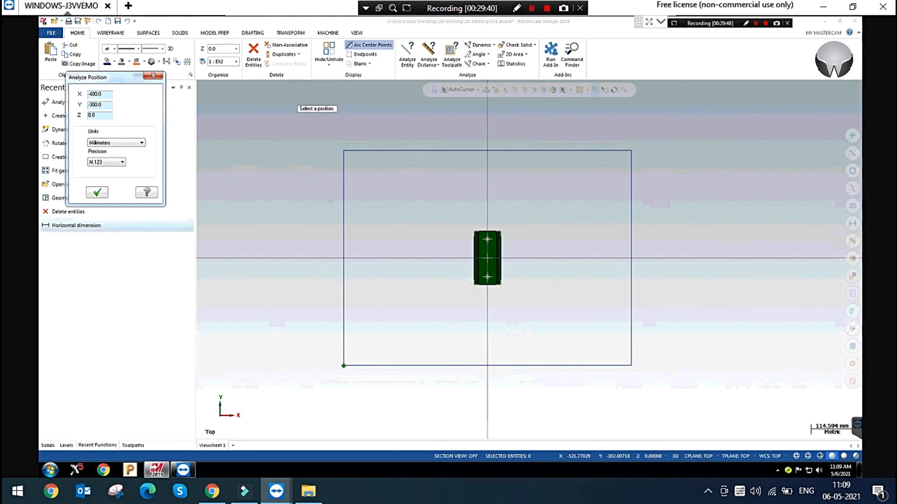
double_click(104, 93)
double_click(106, 105)
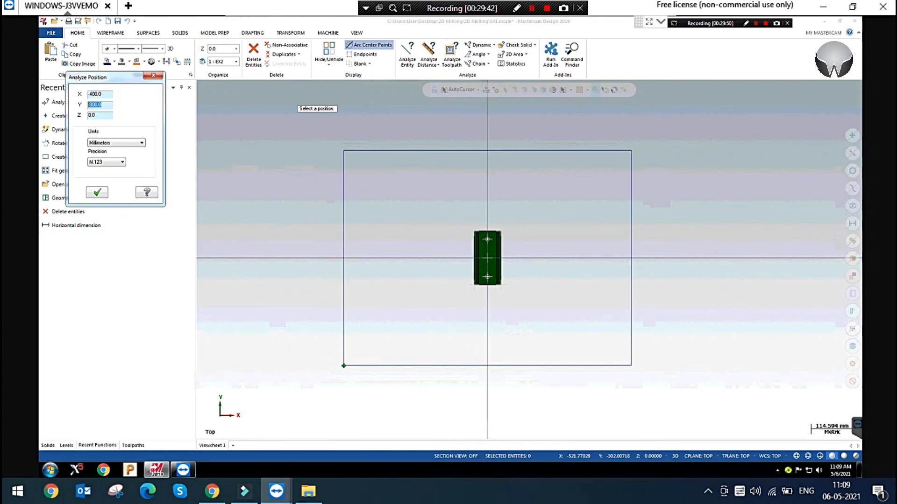
click(153, 76)
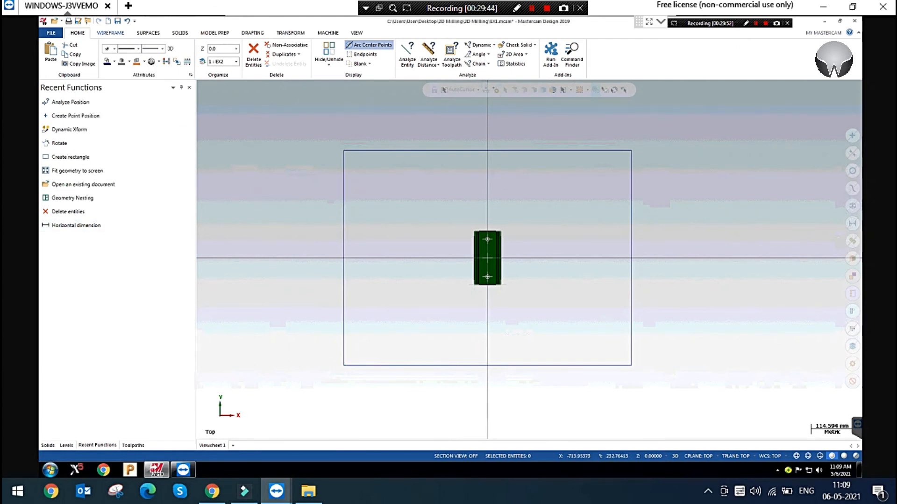
Start Point Position, open Calculator, and work out the point's X coordinate as -400 + 20 + 37.5
click(110, 32)
click(53, 52)
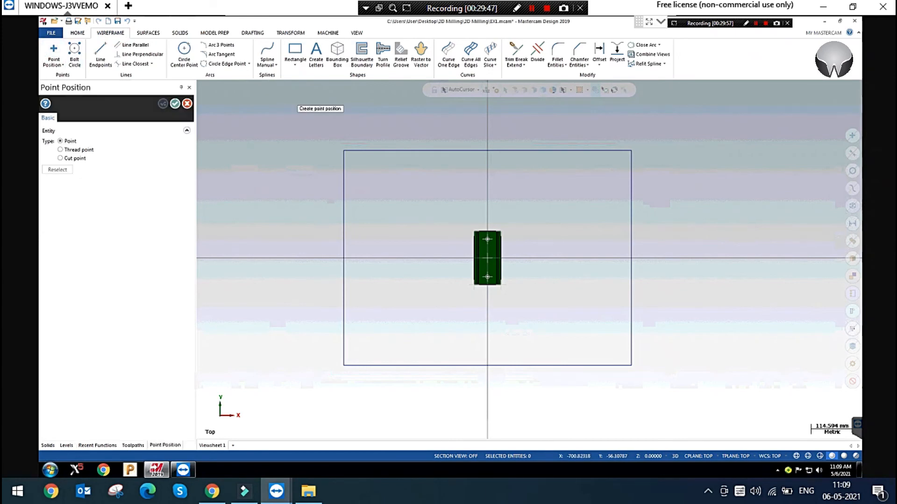
key(super)
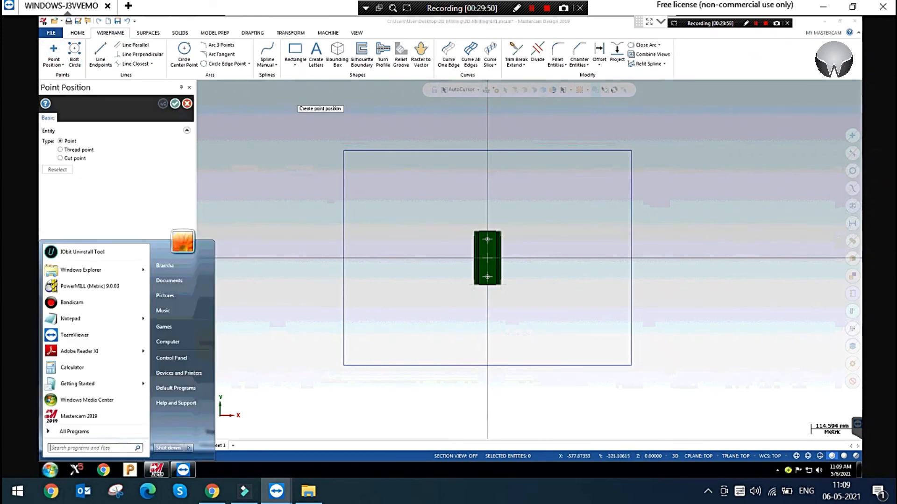
text(cal)
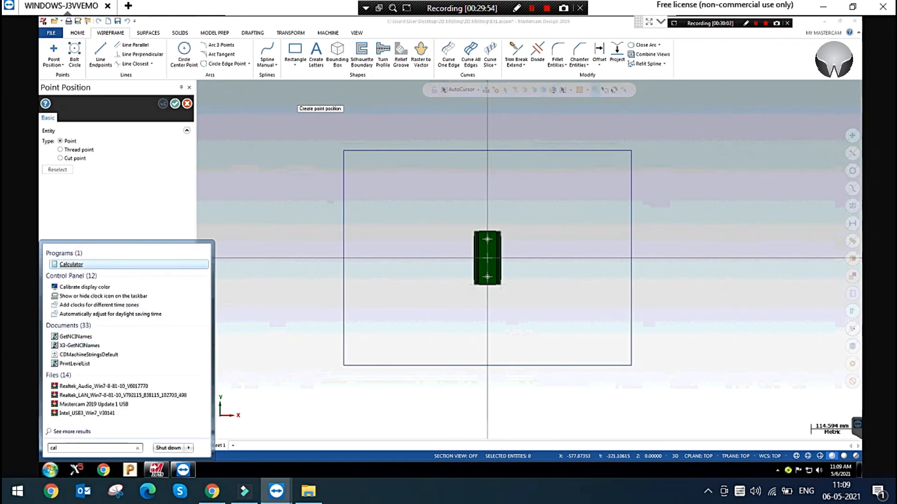
click(71, 264)
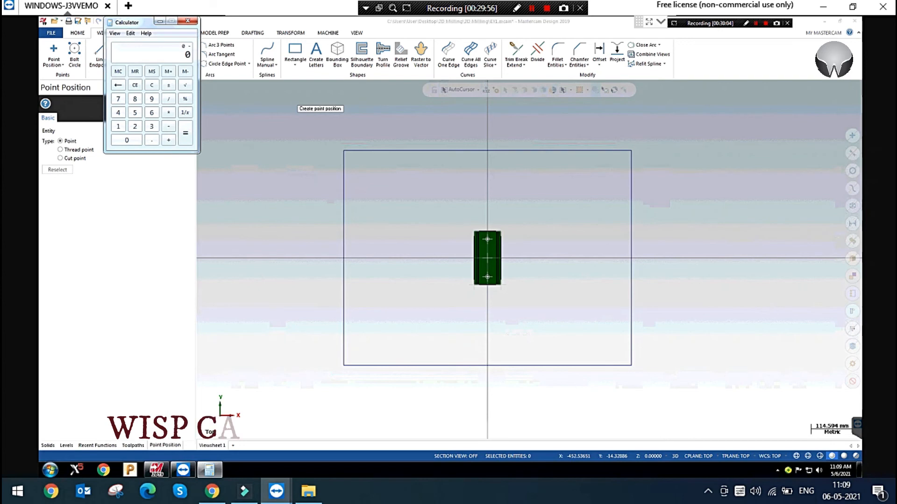
text(-400)
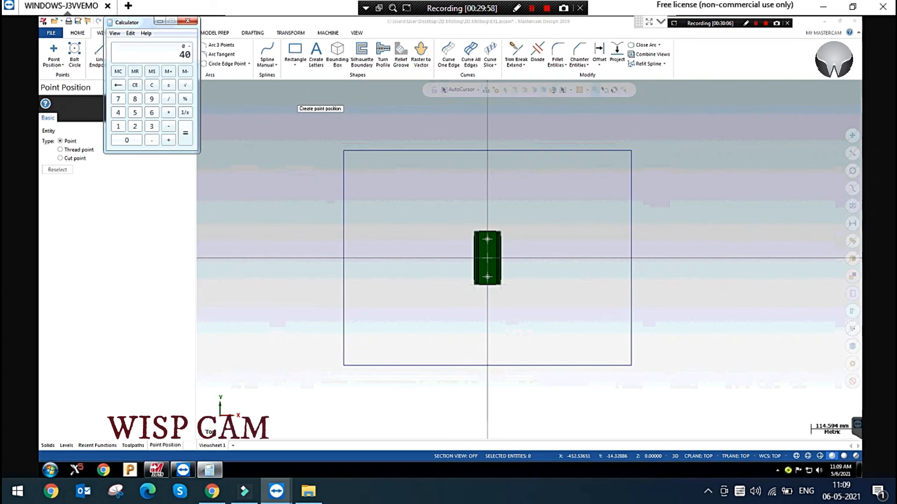
key(Return)
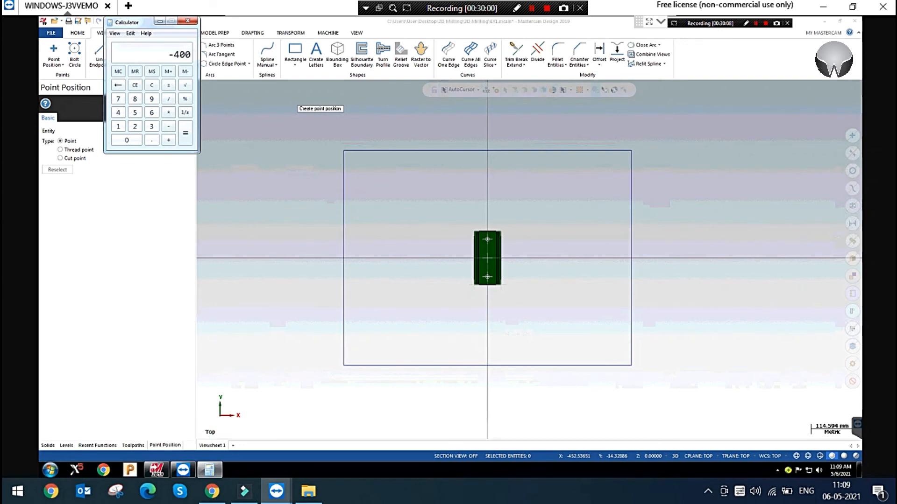
text(-)
text(20)
key(Return)
key(minus)
text(37.5)
key(Return)
Open Notepad, note the X coordinate as x-342.5, and begin a second line with y-
click(50, 470)
text(note)
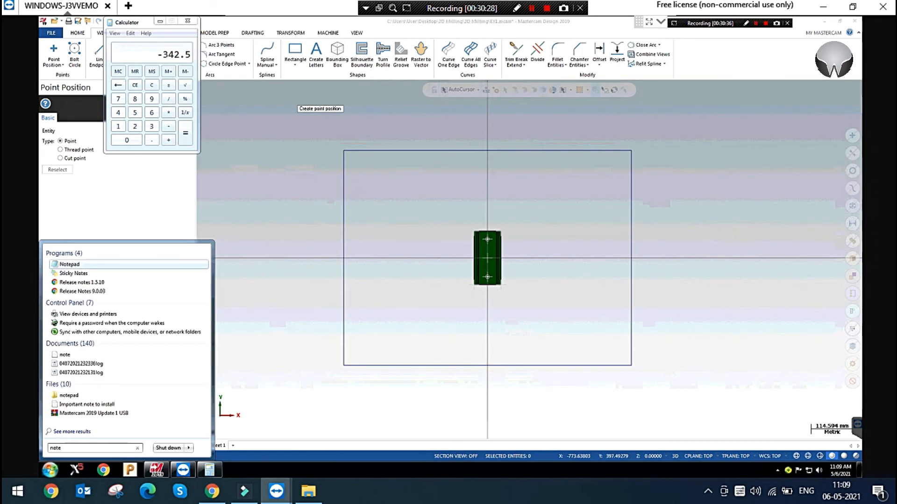
click(69, 264)
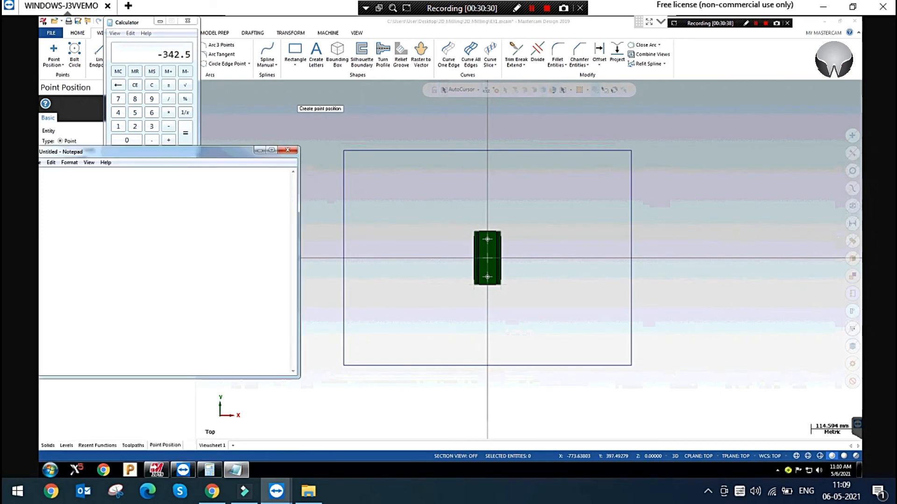
drag(152, 152, 198, 165)
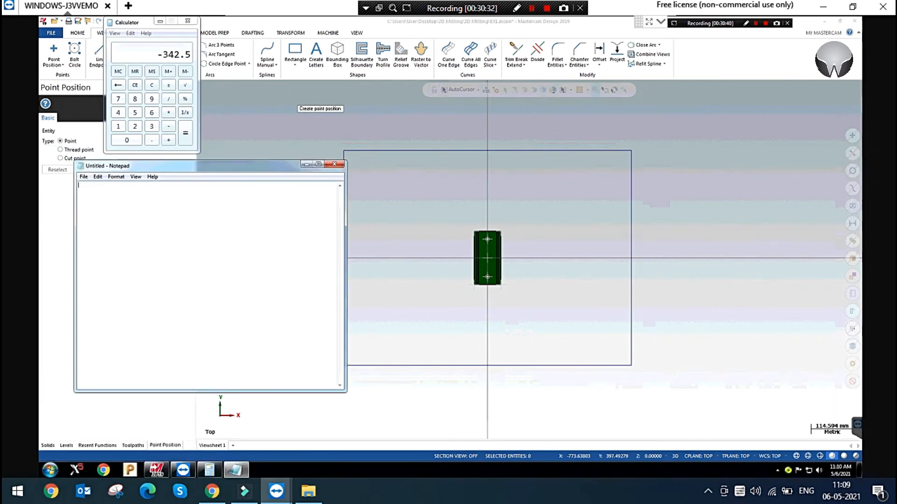
text(x-342.5)
key(Return)
text(y-)
Return to Calculator, clear the previous result, and work out the point's Y coordinate as -300 + 20 + 75
click(209, 469)
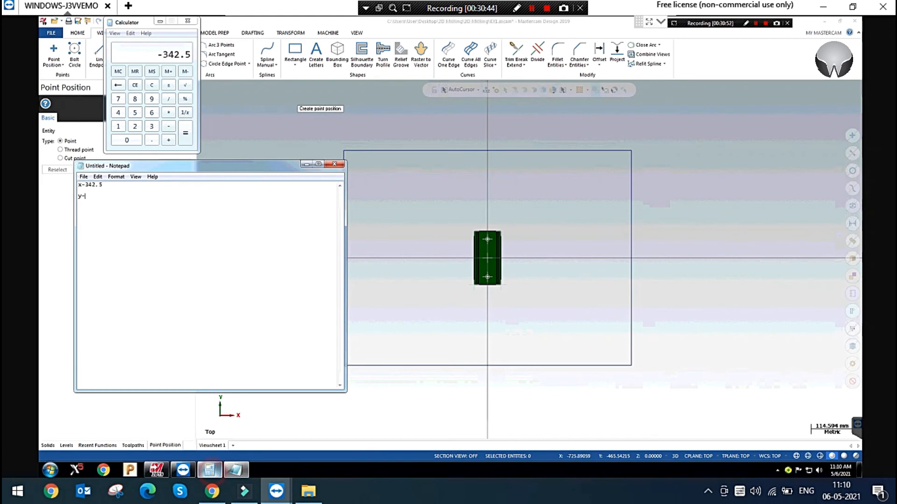
key(Escape)
click(148, 52)
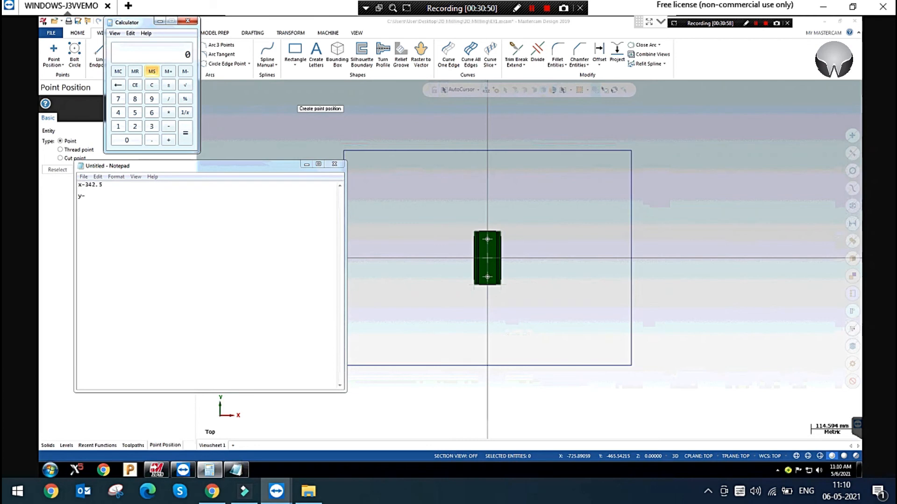
text(4)
key(BackSpace)
text(300)
key(minus)
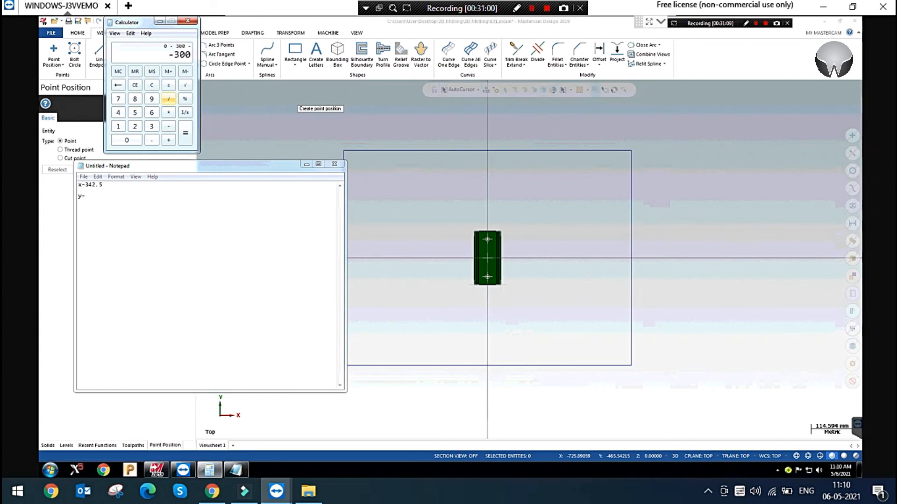
text(20)
key(Return)
text(280)
key(plus)
key(minus)
text(75)
key(Return)
Complete the Y line in Notepad as y-205 and minimize both Calculator and Notepad
click(160, 21)
click(96, 195)
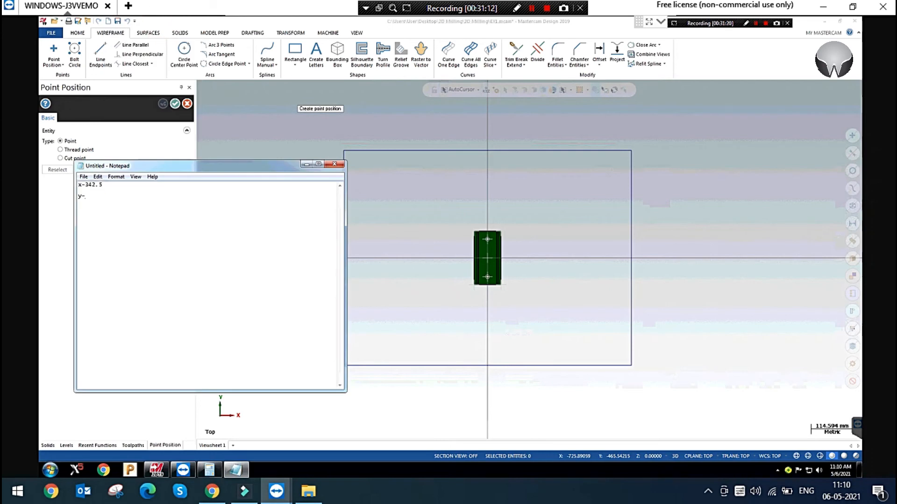
text(205)
click(307, 163)
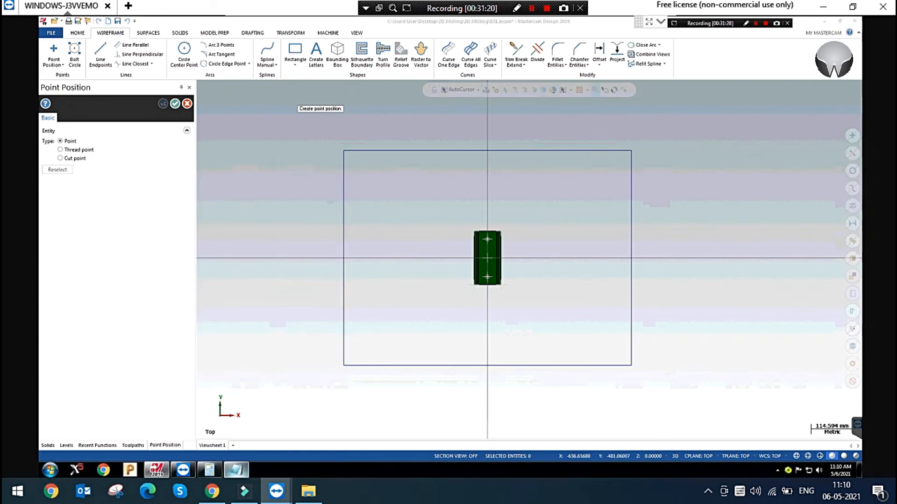
Create a point at X-342.5, Y-205 near the sheet's lower-left corner, using the coordinates noted in Notepad
click(176, 104)
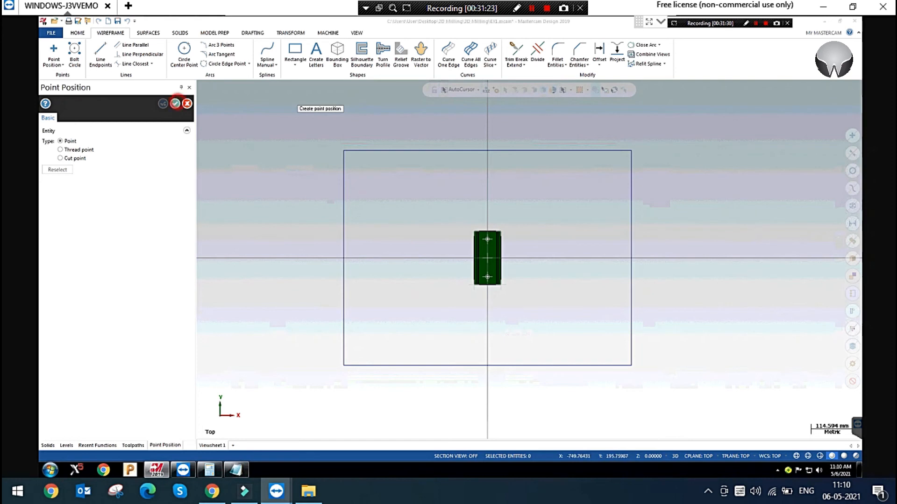
click(54, 52)
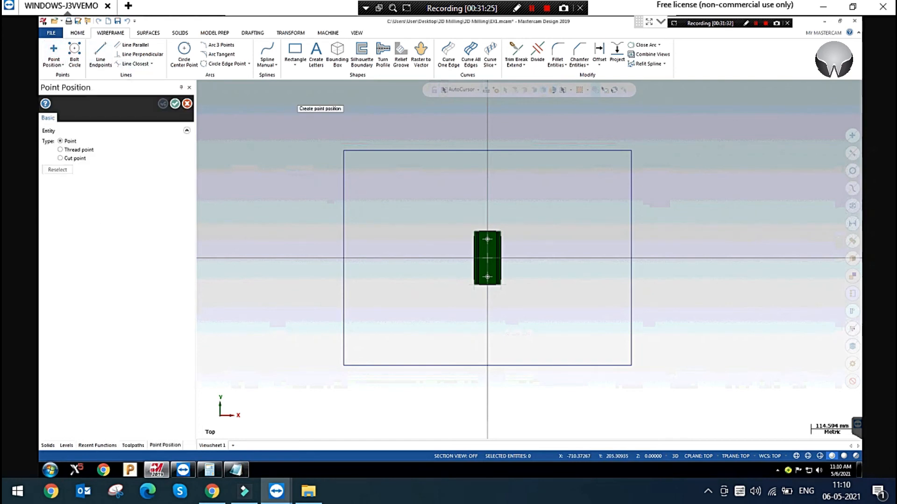
text(X)
click(236, 470)
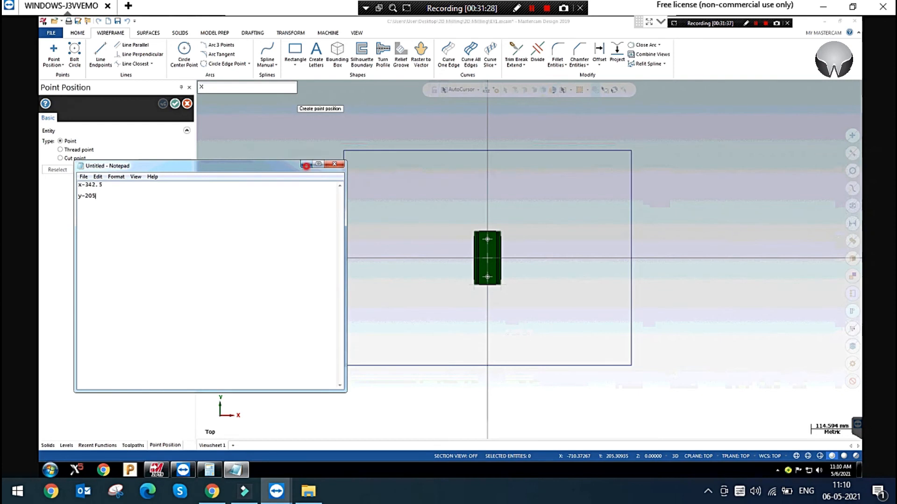
click(307, 164)
click(230, 88)
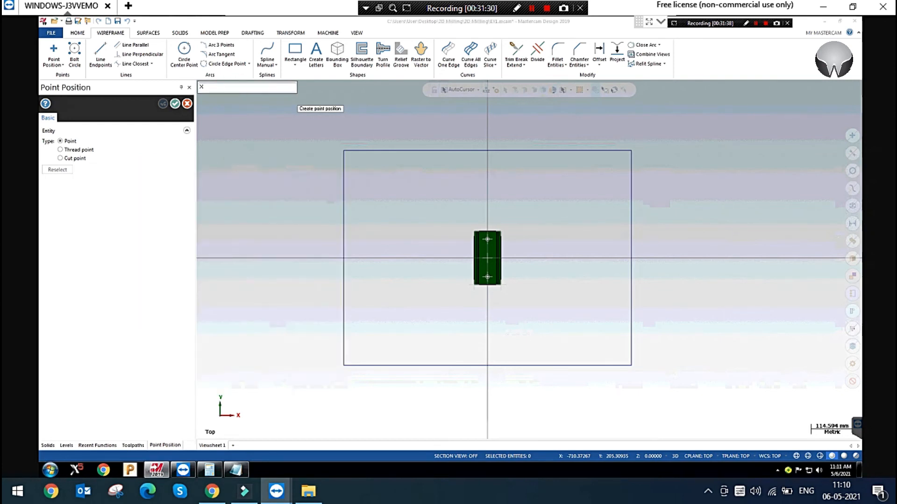
text(-342.5,y-205,z)
key(Return)
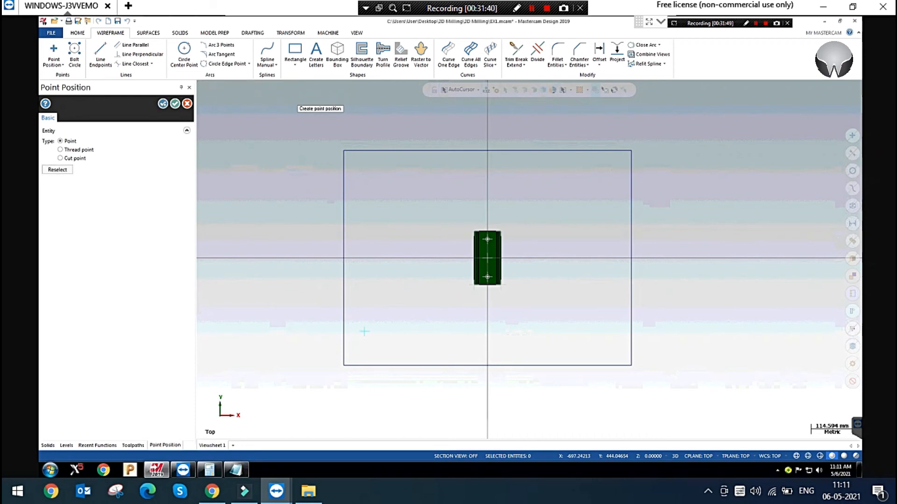
click(175, 104)
scroll(447, 253, down, 1)
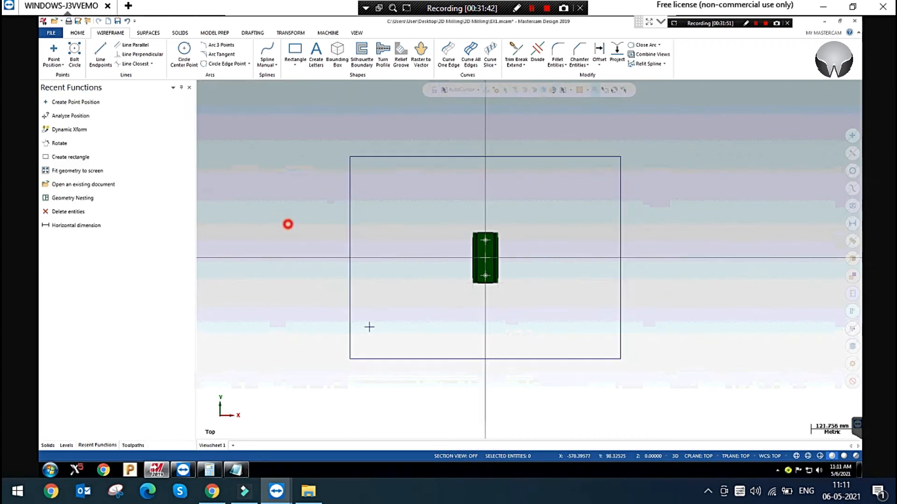
Move the part and its points from the sheet's centre onto the point near the lower-left corner with the Dynamic transform
drag(427, 216, 541, 321)
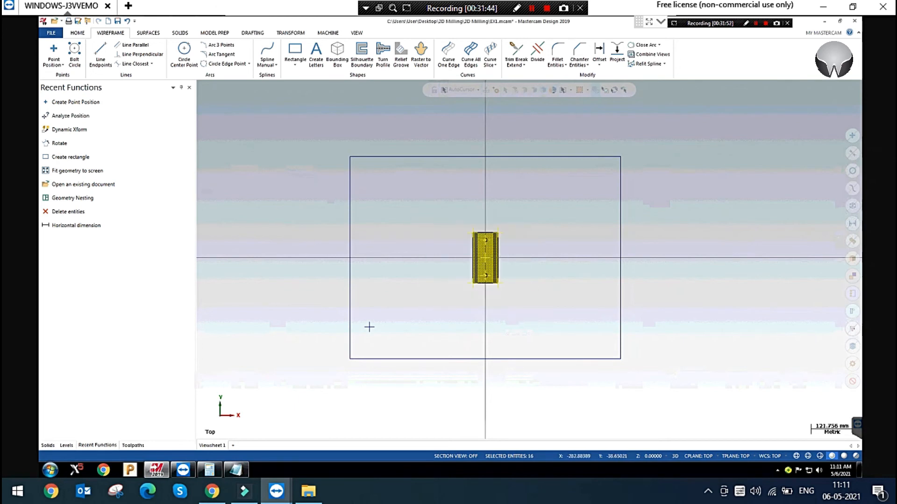
click(290, 33)
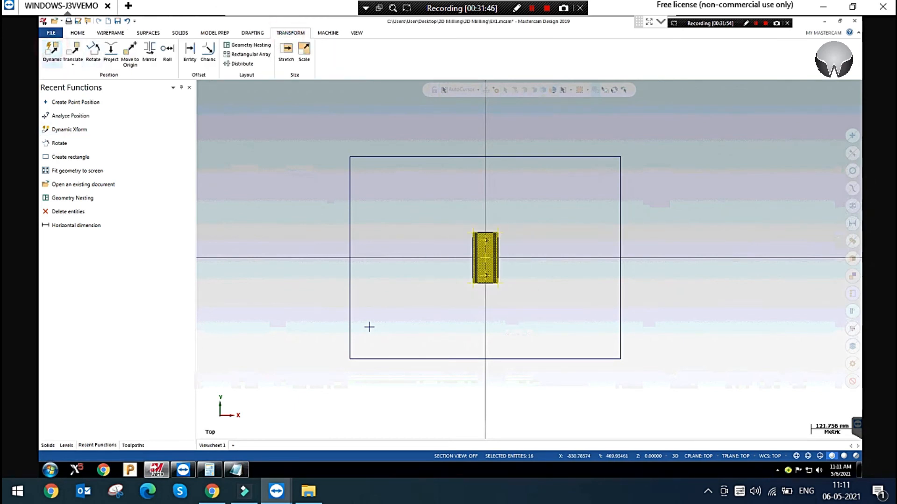
click(52, 50)
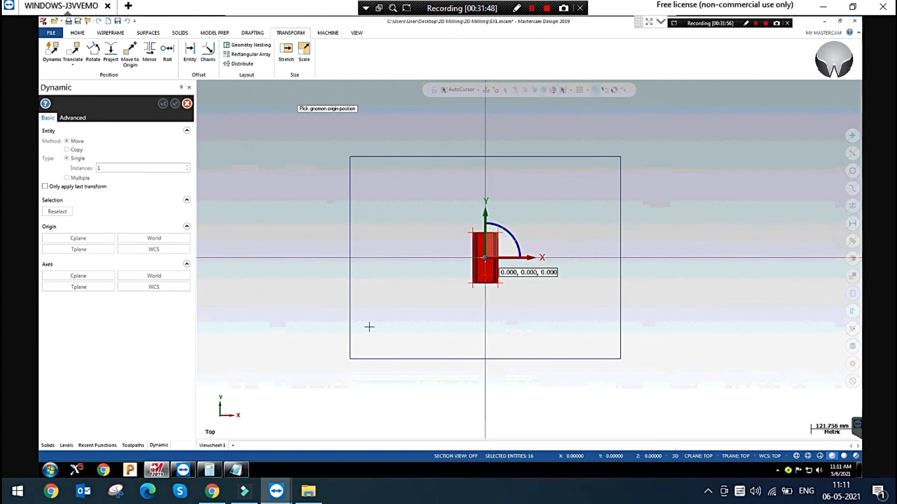
click(485, 257)
click(485, 258)
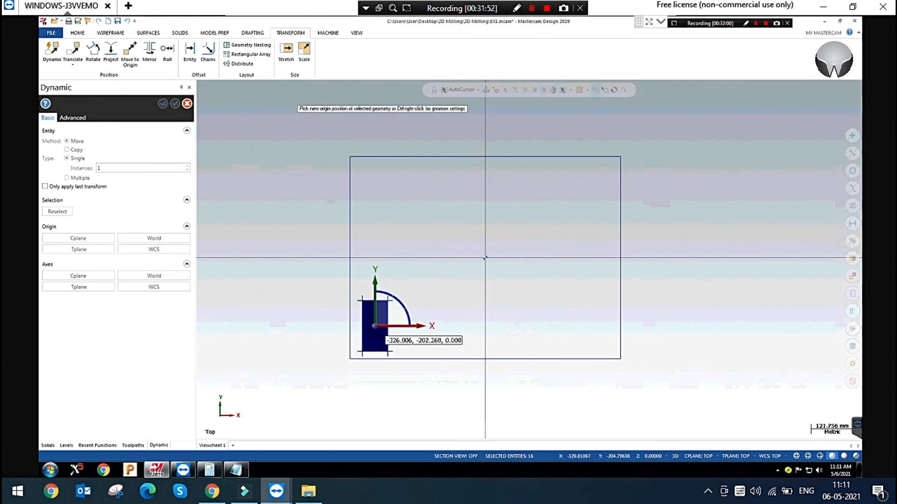
click(370, 326)
scroll(427, 356, up, 1)
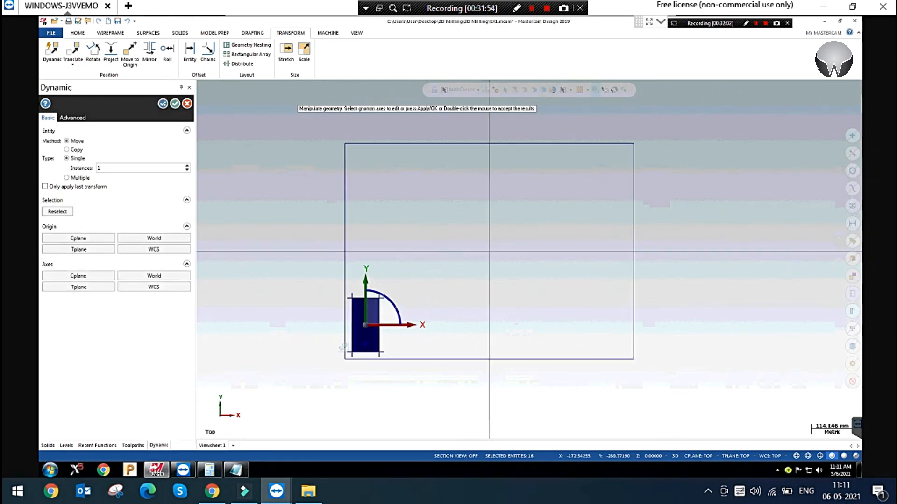
click(175, 104)
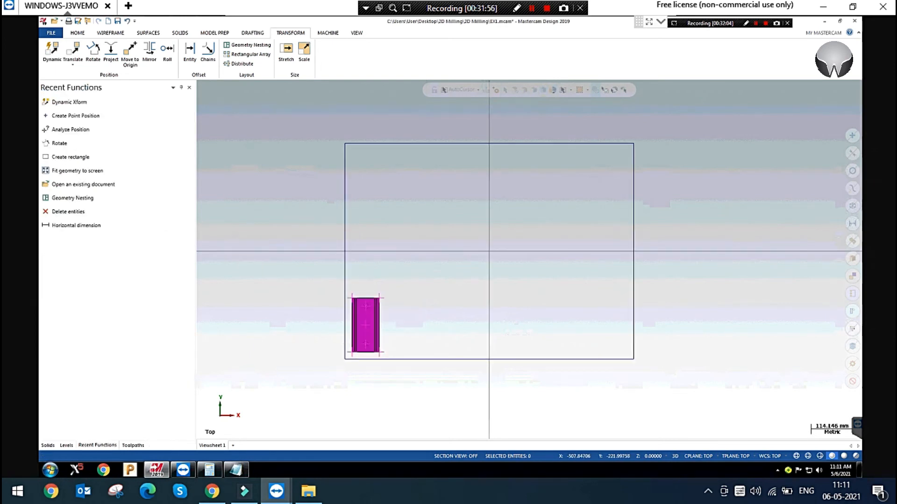
Clear the transform result colors from the moved part
scroll(316, 360, up, 1)
click(273, 311)
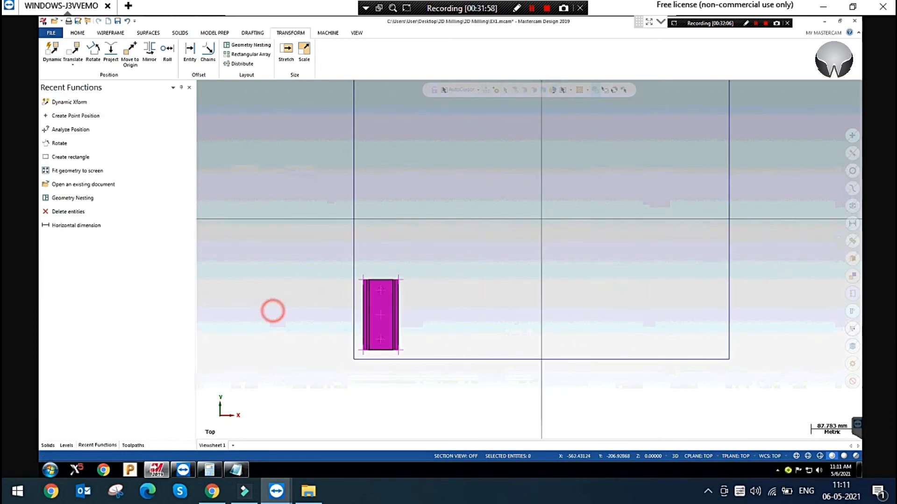
click(264, 257)
scroll(263, 257, down, 1)
right_click(220, 132)
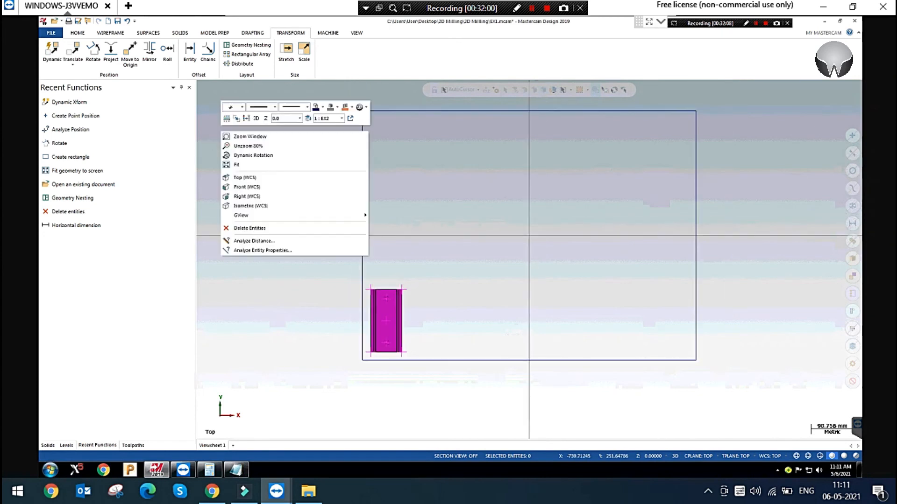
click(248, 119)
click(267, 289)
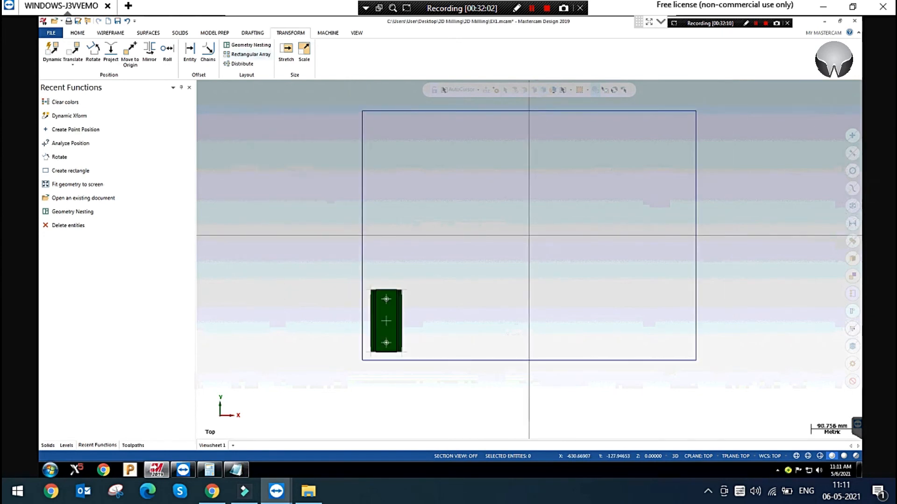
Start a rectangular array of the part and its points with a direction 1 distance of 95 mm
click(250, 54)
drag(344, 277, 427, 356)
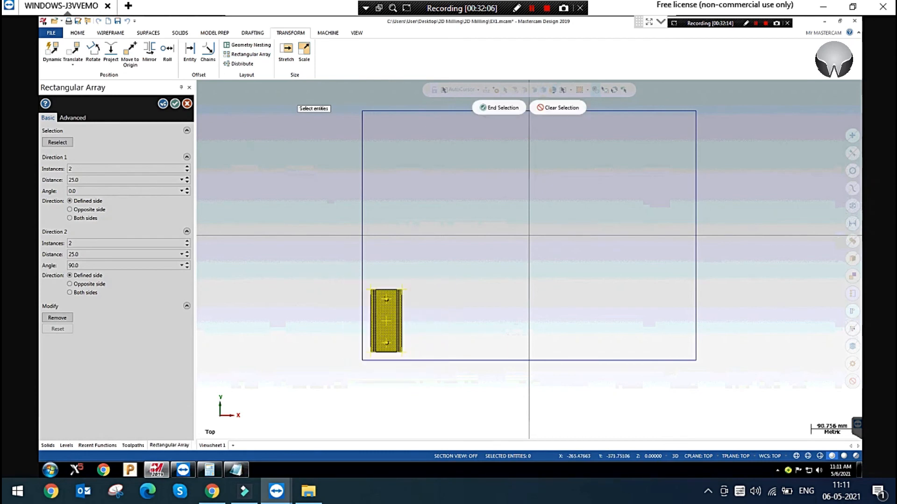
click(503, 108)
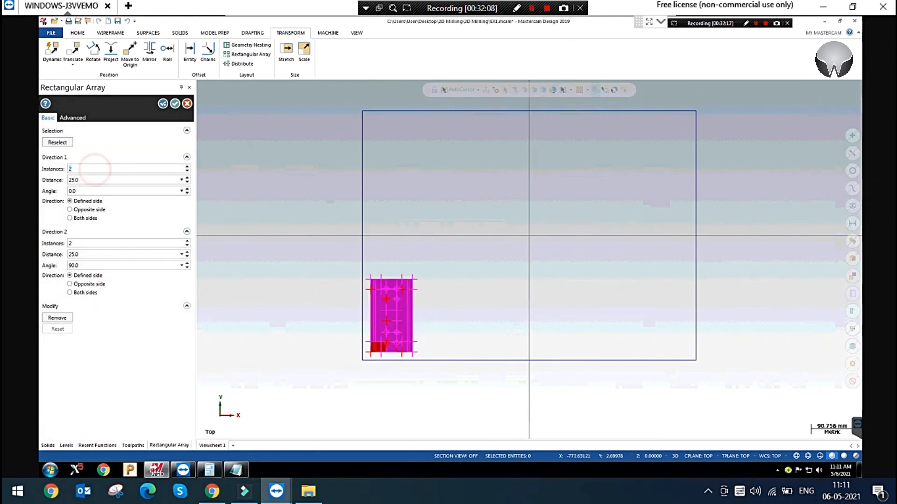
click(89, 180)
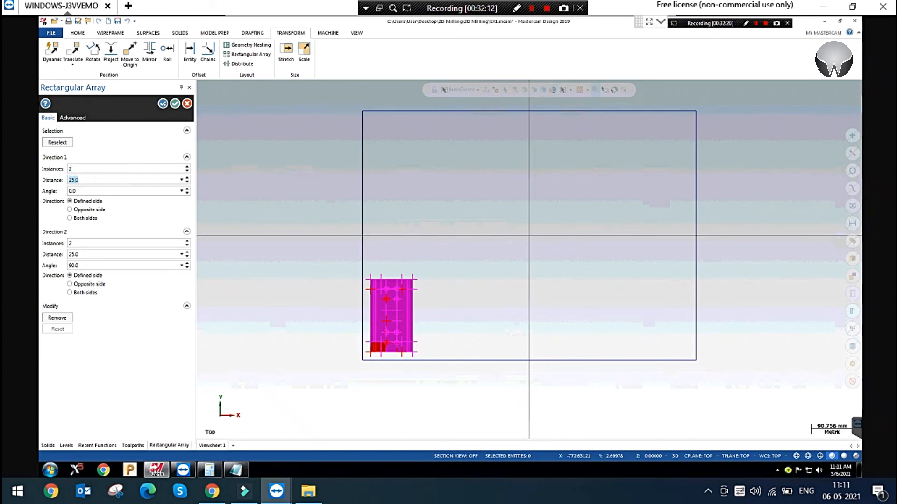
text(75)
key(Return)
click(101, 180)
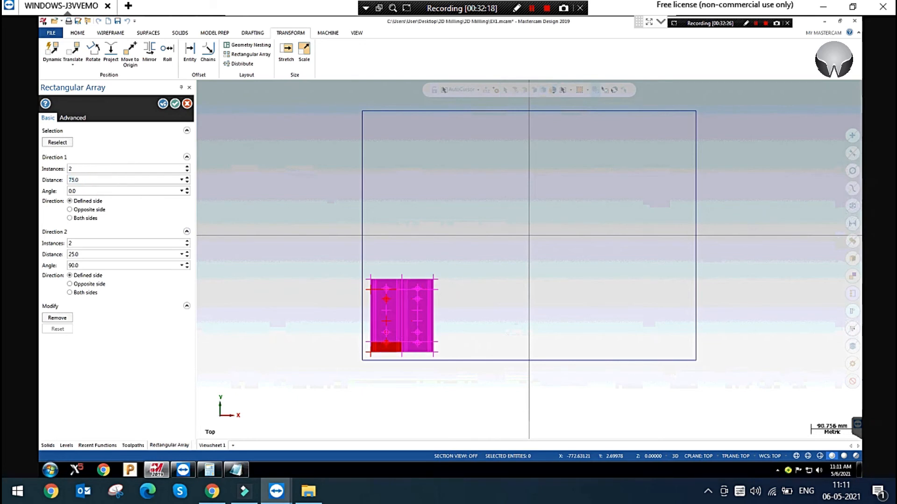
key(Return)
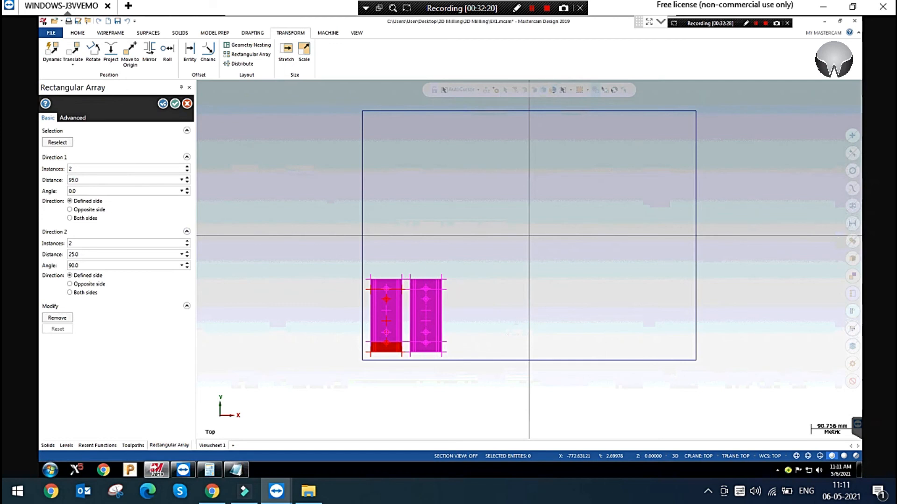
Set the array's direction 1 instances to 8
click(97, 168)
click(187, 167)
click(187, 166)
click(187, 167)
click(187, 166)
click(187, 167)
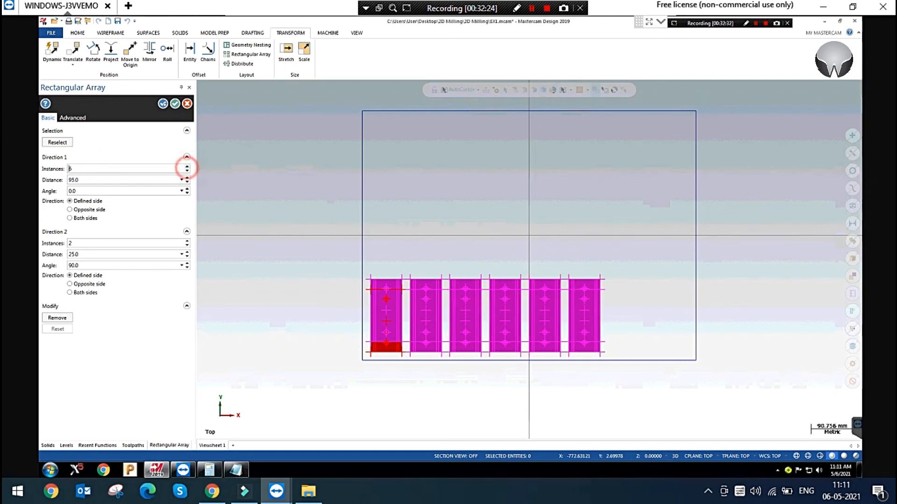
click(187, 166)
click(187, 166)
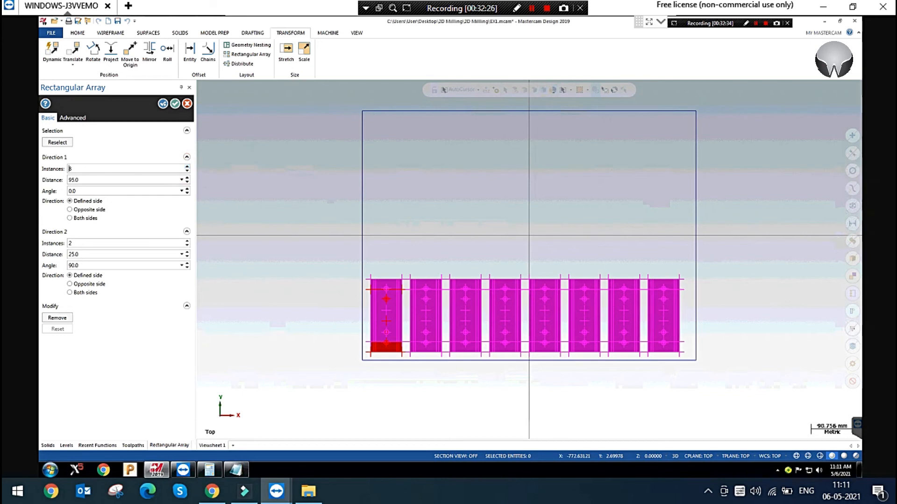
Complete the array with 3 instances spaced 170 mm apart in direction 2, and clear the result colors
click(92, 255)
text(170.0)
key(Return)
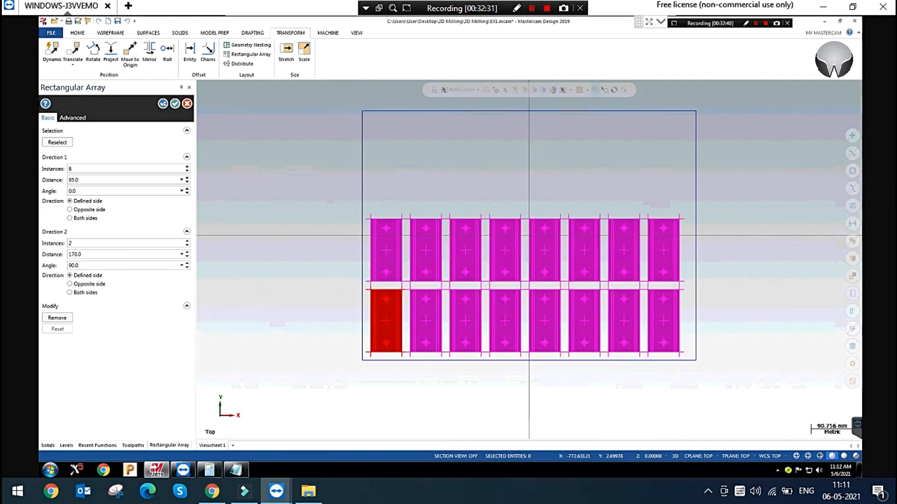
click(187, 242)
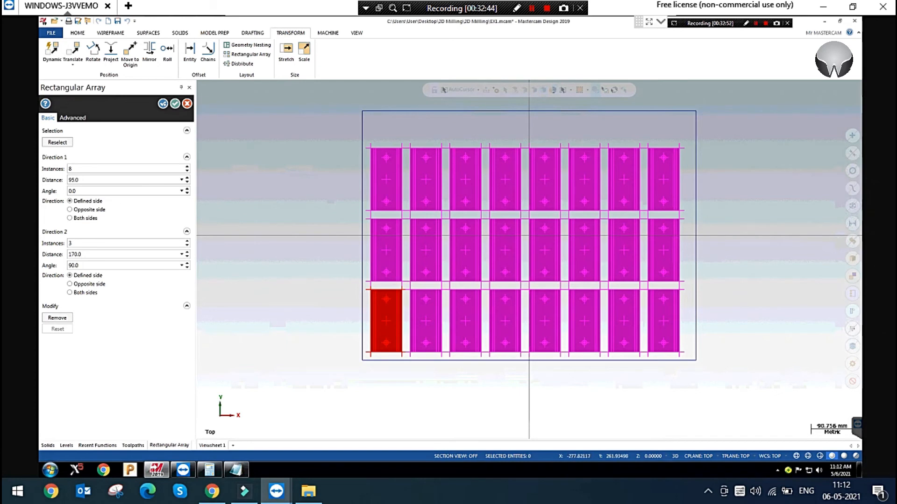
click(175, 104)
right_click(273, 142)
click(297, 130)
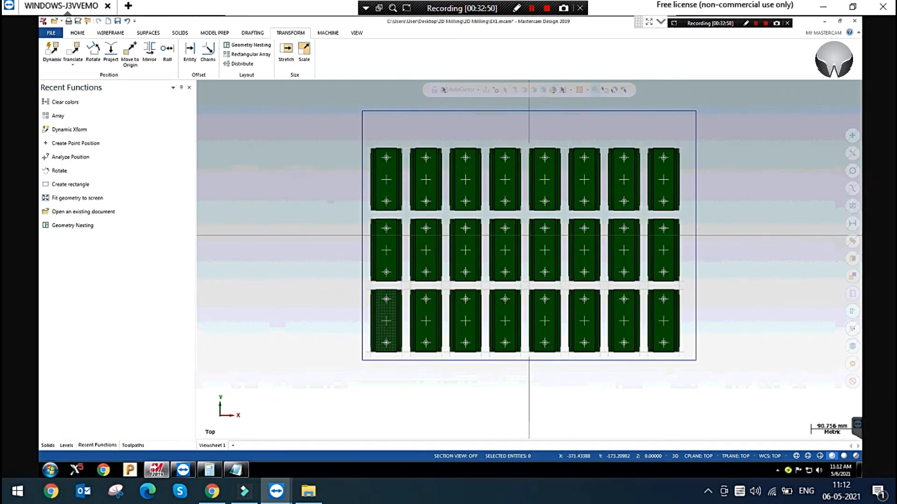
Place the lower-left part above the top row with the Dynamic transform, using the Copy method
click(377, 310)
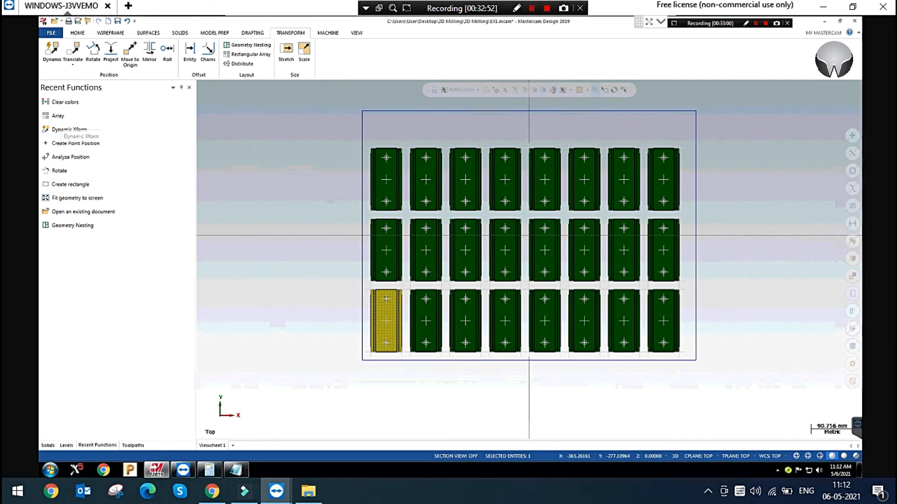
click(52, 49)
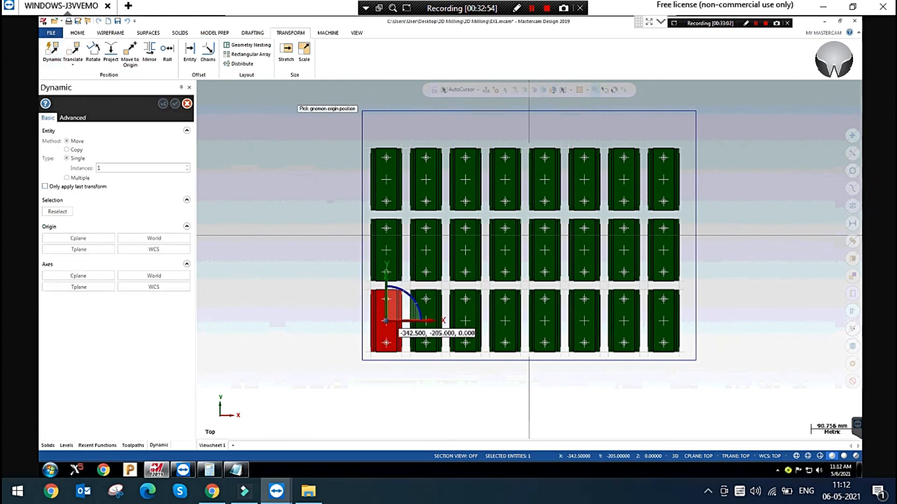
click(386, 321)
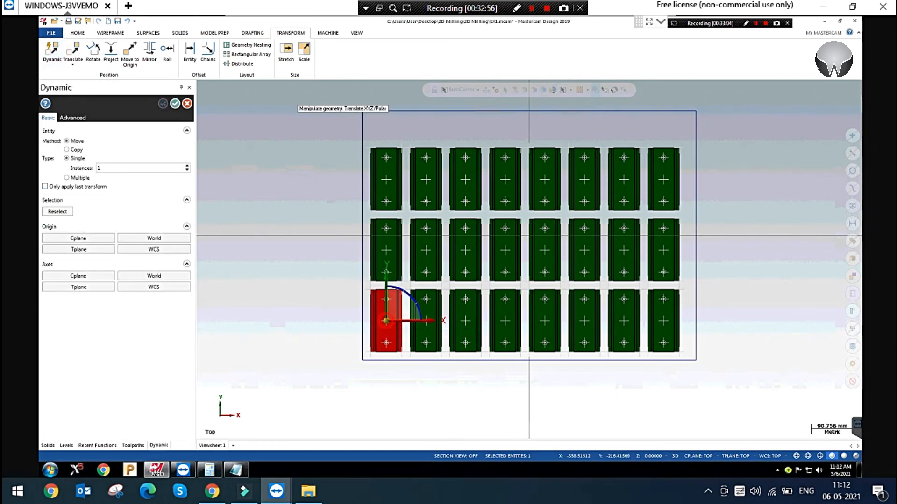
click(386, 321)
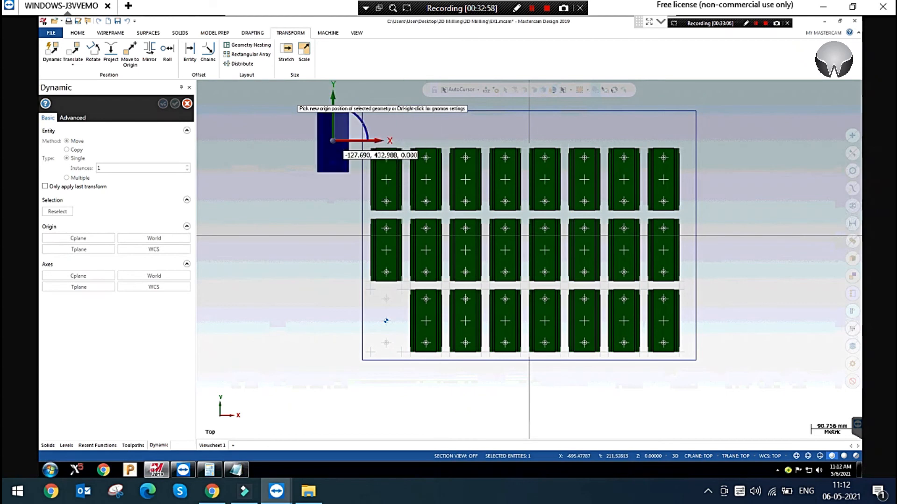
click(407, 148)
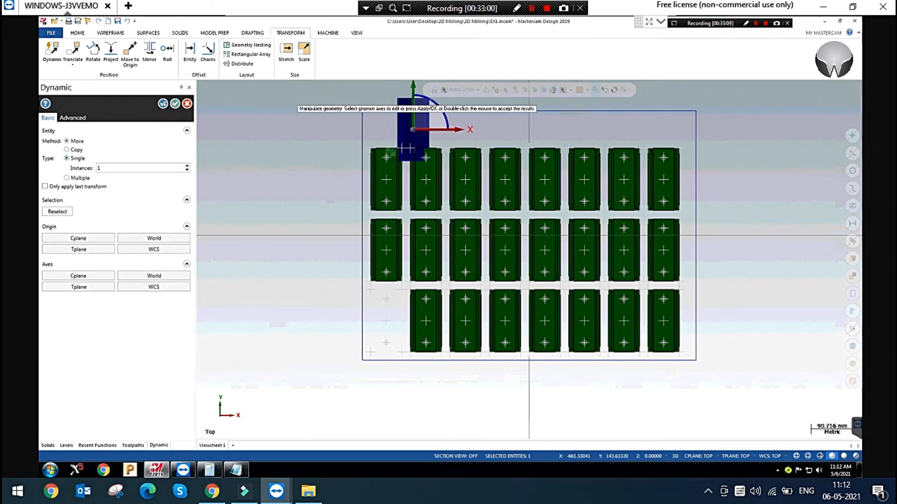
click(75, 150)
scroll(306, 335, down, 1)
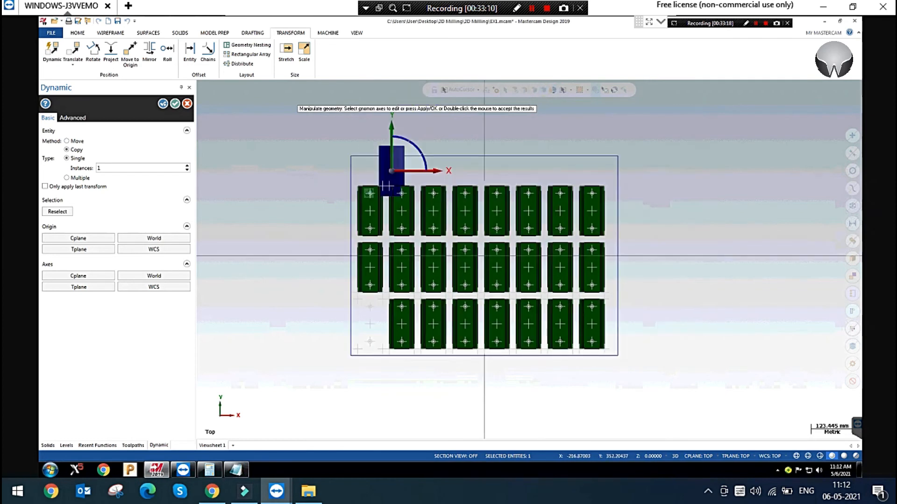
Rotate the part being copied by -90 degrees
click(413, 143)
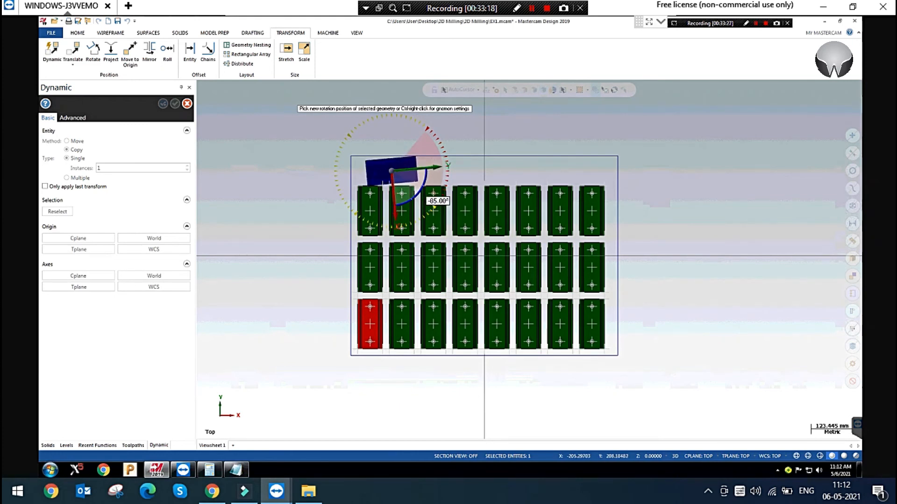
text(-90)
key(Return)
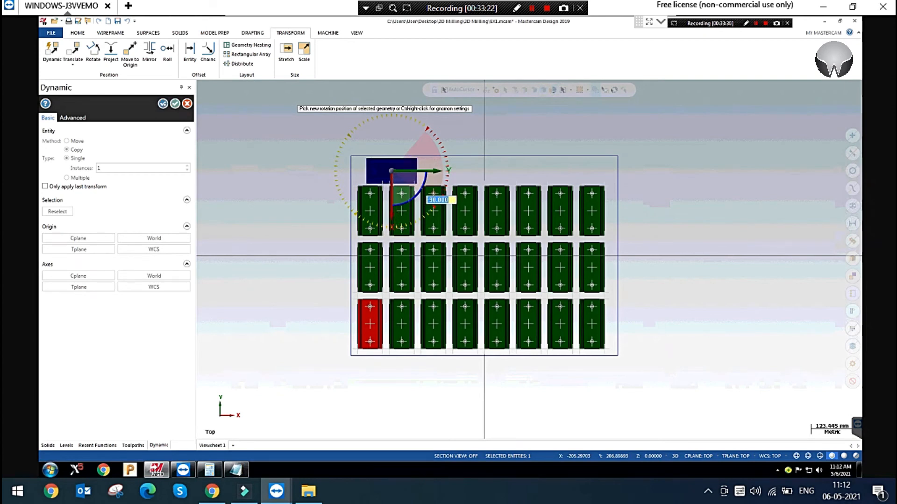
key(Return)
Reposition the rotated copy into the sheet's upper-left corner, just above the first two columns
scroll(422, 183, up, 3)
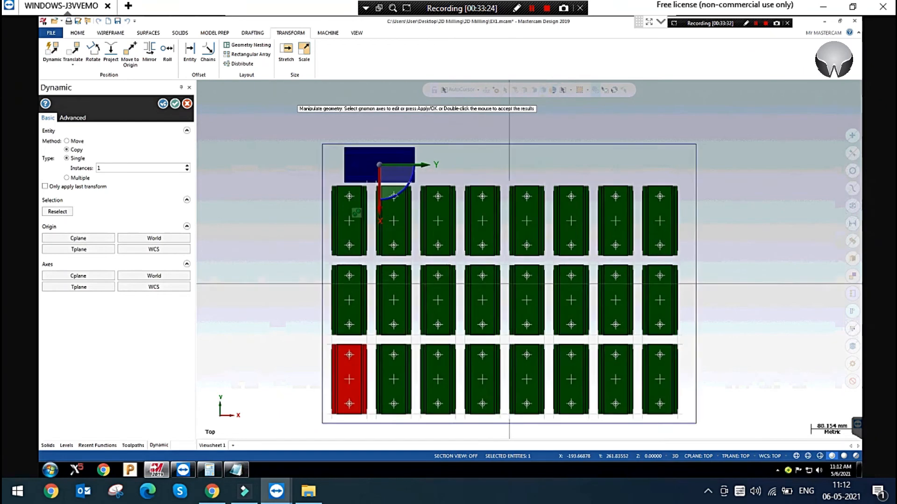
click(376, 165)
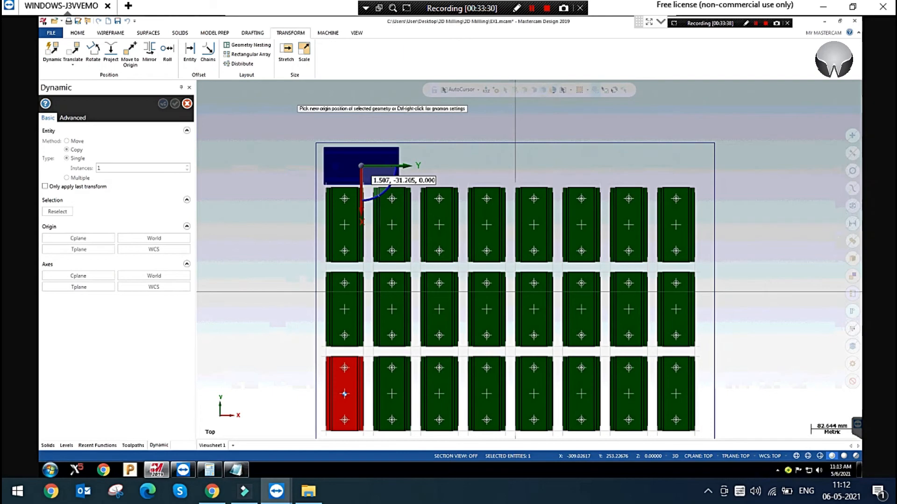
click(361, 166)
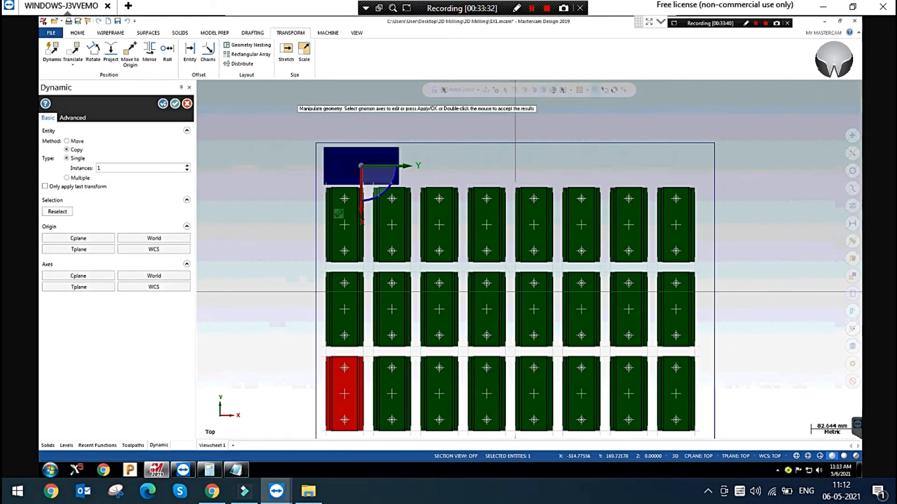
Try 2 instances for the dynamic copy and restore the count to 1
click(187, 165)
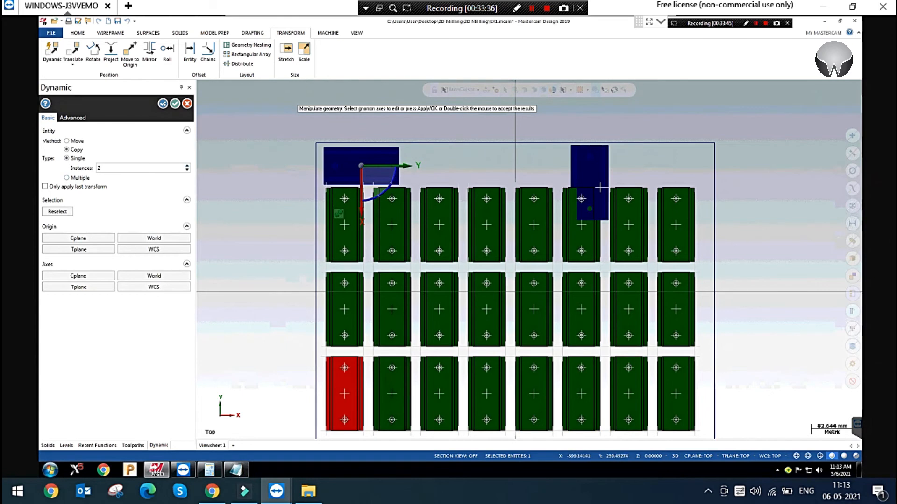
double_click(114, 168)
text(1)
Accept the rotated copy and clear the result colors
click(175, 103)
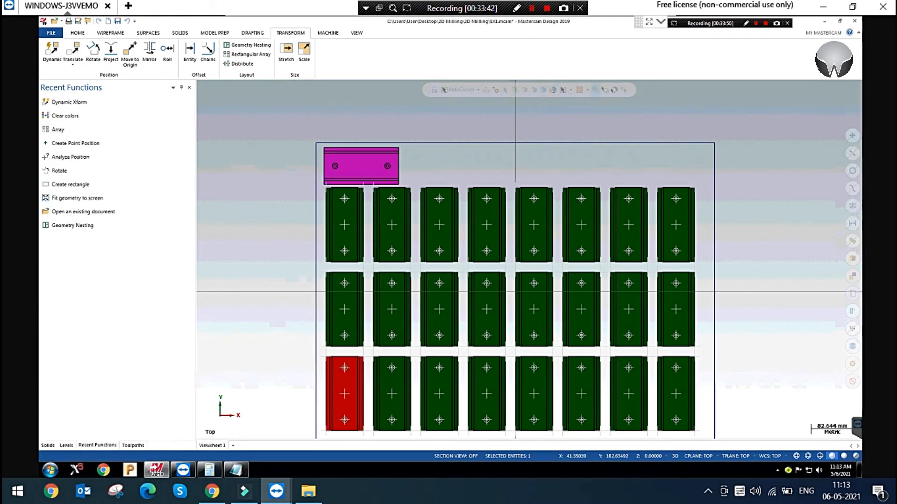
scroll(534, 198, down, 1)
right_click(251, 129)
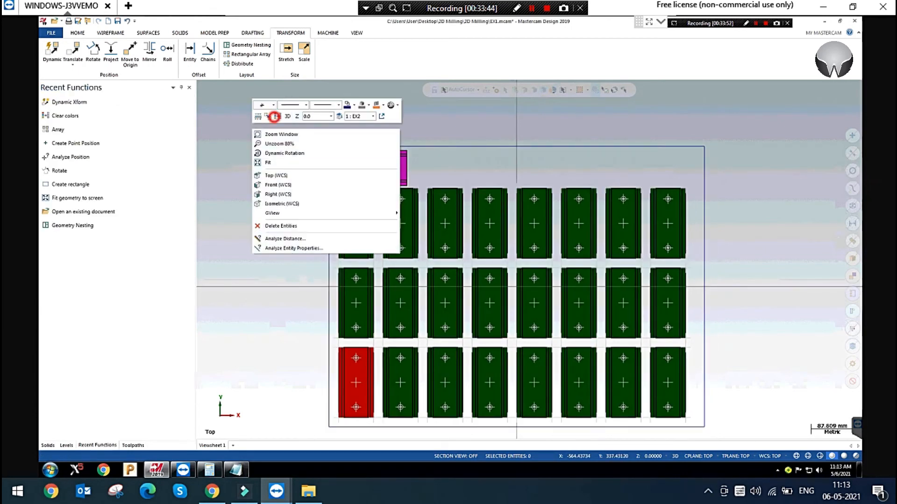
click(275, 117)
click(218, 227)
Copy the rotated part with Translate as 3 instances spaced 170 mm along X to fill the sheet's upper row
click(372, 169)
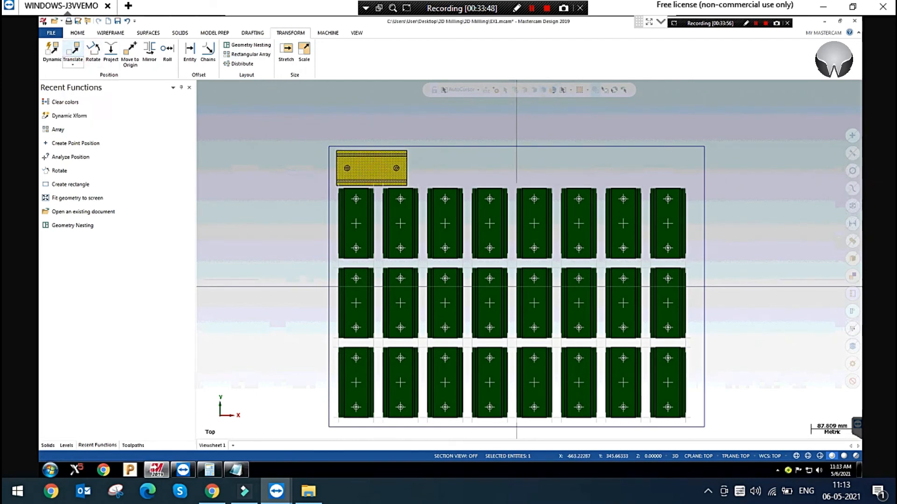
click(72, 51)
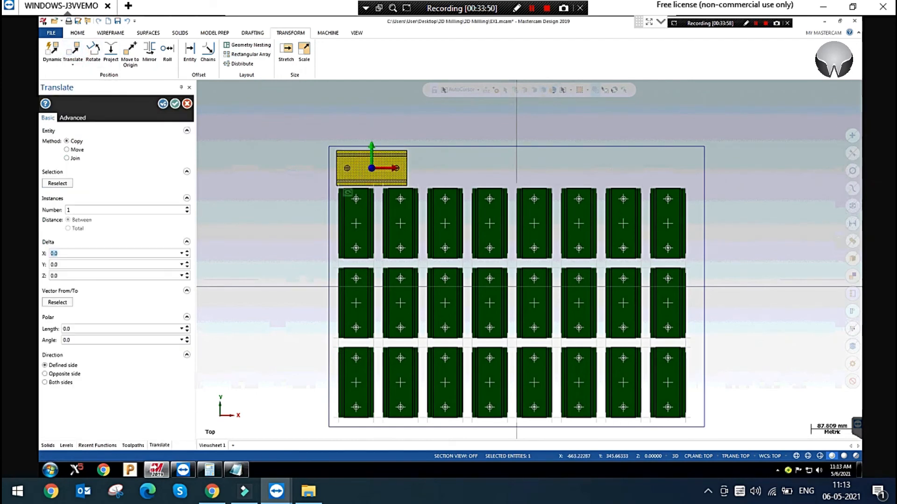
text(170)
key(Return)
click(187, 208)
click(187, 208)
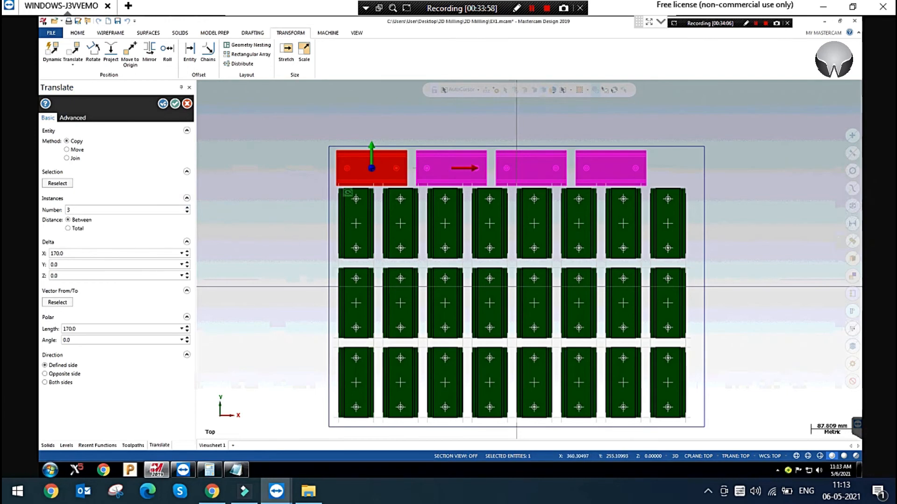
scroll(493, 303, up, 1)
scroll(493, 303, down, 1)
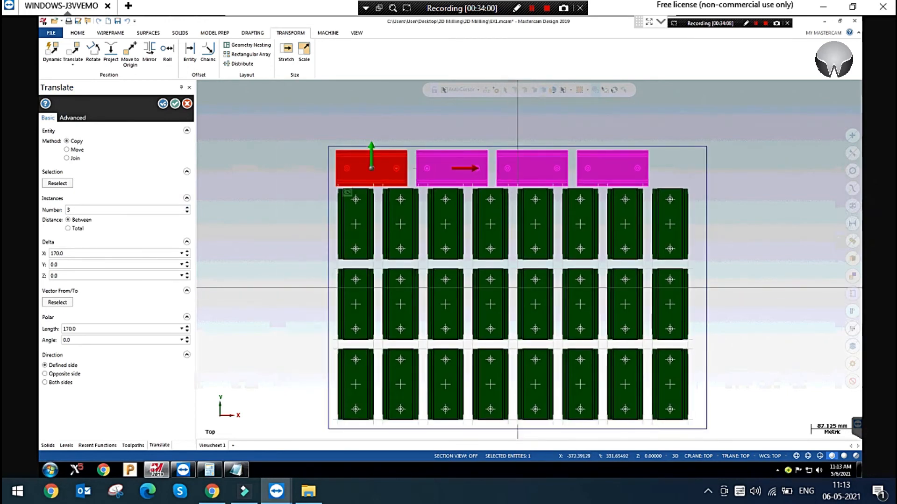
click(175, 104)
click(259, 112)
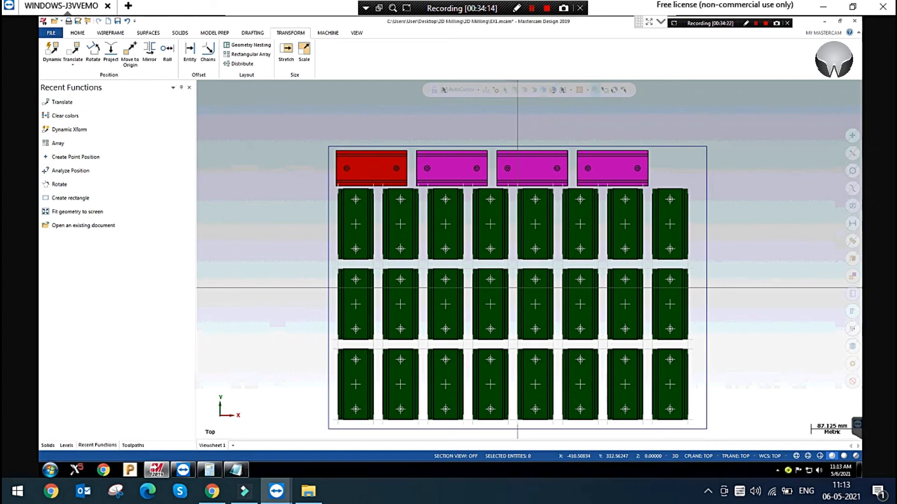
Delete the sheet outline and all the part copies on it
scroll(505, 276, down, 1)
scroll(484, 262, down, 1)
scroll(386, 234, down, 1)
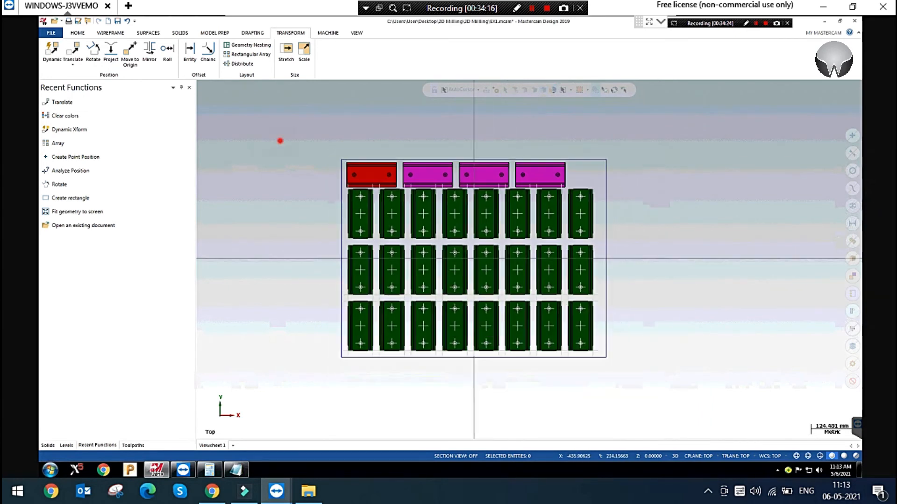
drag(274, 136, 676, 412)
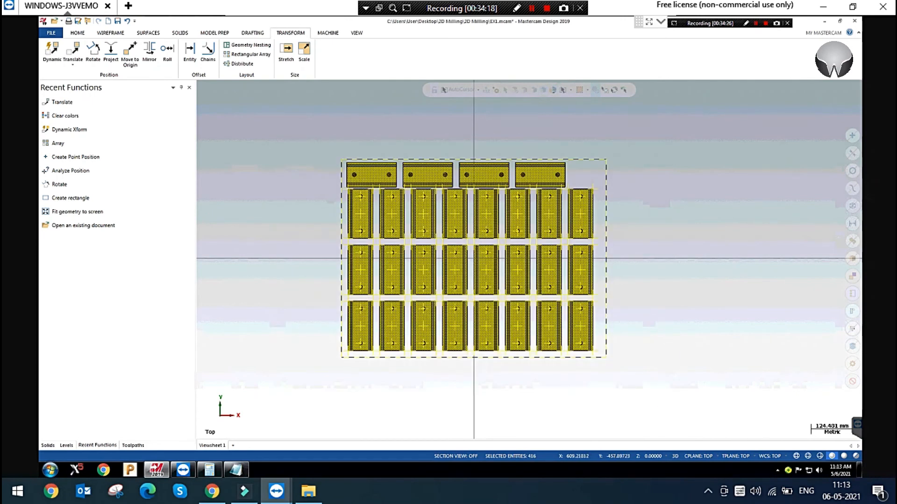
key(Delete)
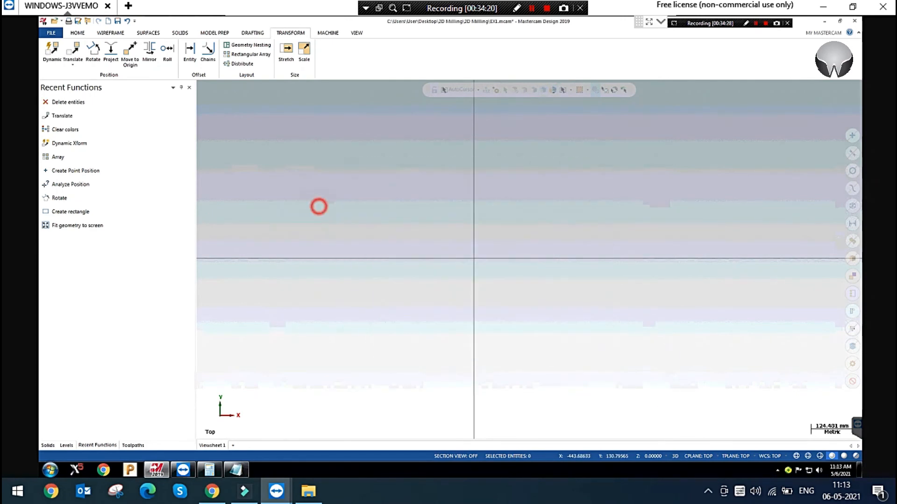
Open EX1.stp without saving the changes to the current file and fit the part on screen
key(ctrl+o)
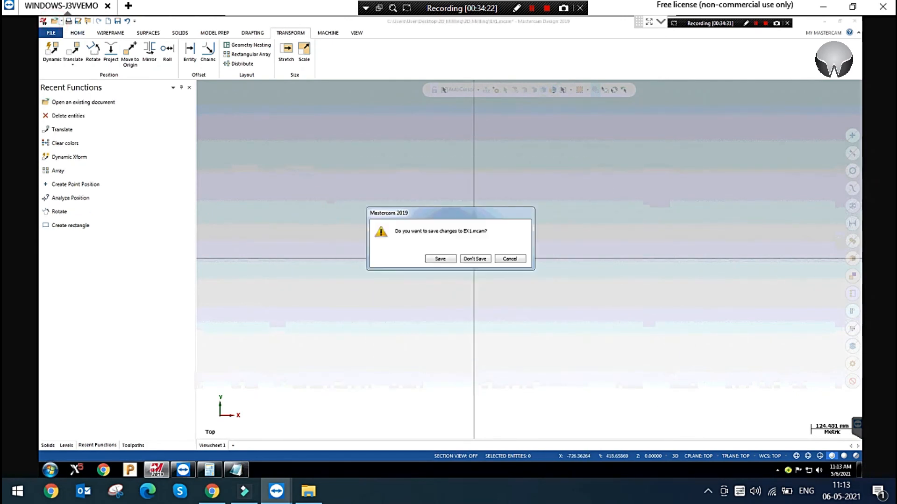
click(475, 259)
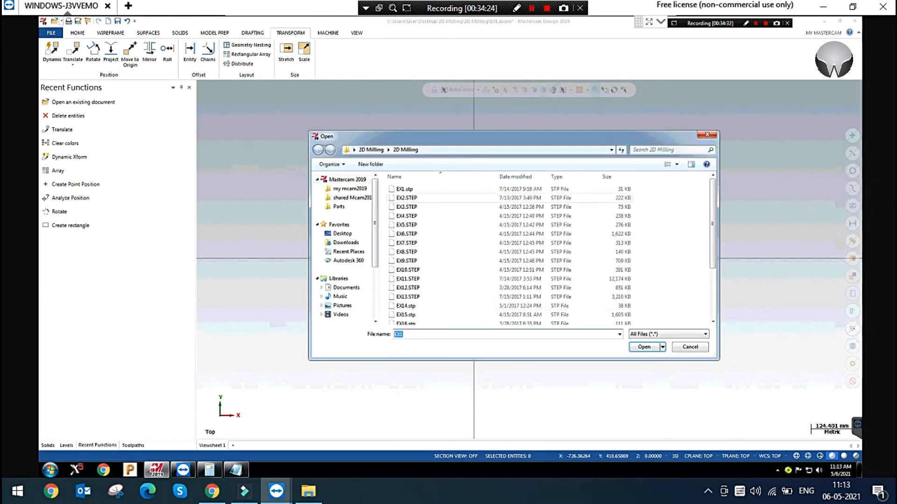
click(424, 188)
click(644, 347)
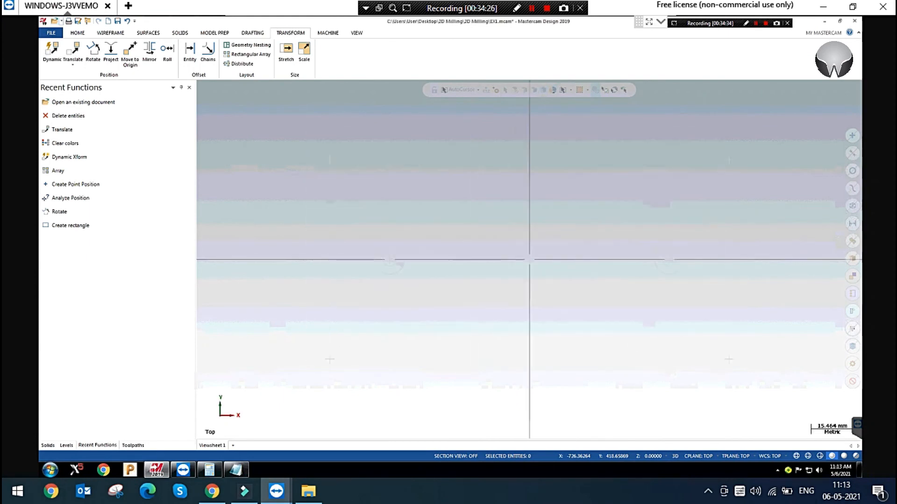
scroll(561, 243, up, 3)
key(alt+F1)
scroll(472, 299, down, 3)
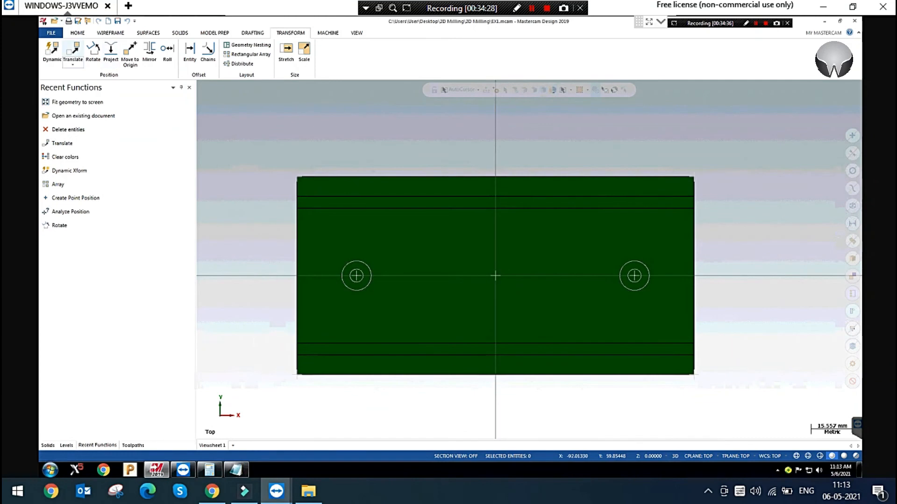
Use Move to Origin in isometric view to place the part's leftmost bottom corner at the origin, and clear the result colors
click(72, 65)
click(256, 124)
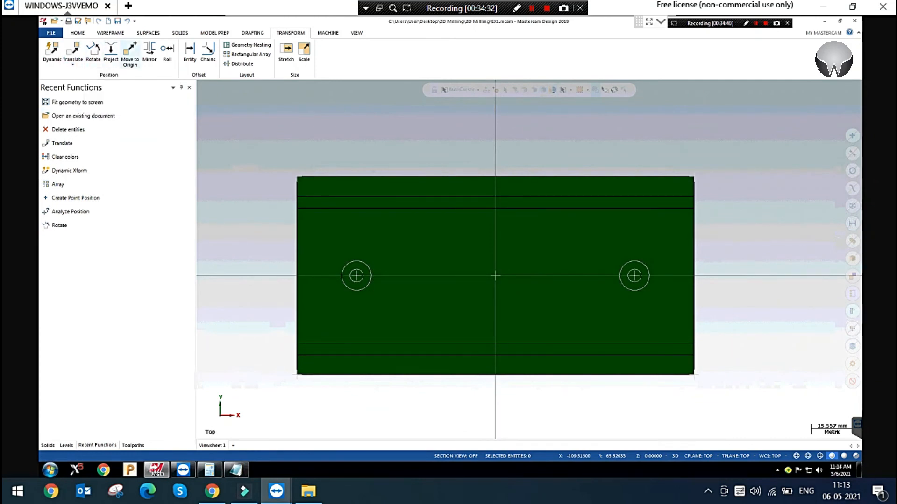
click(129, 50)
scroll(362, 148, down, 1)
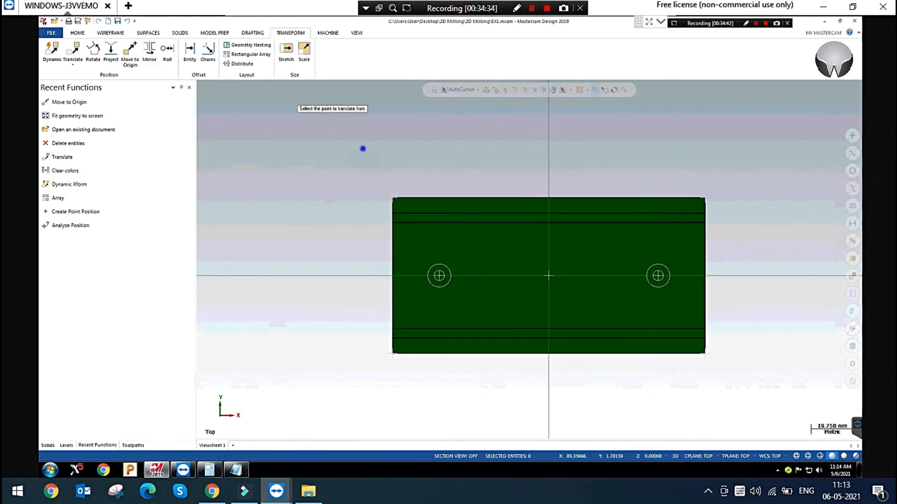
right_click(363, 148)
click(410, 221)
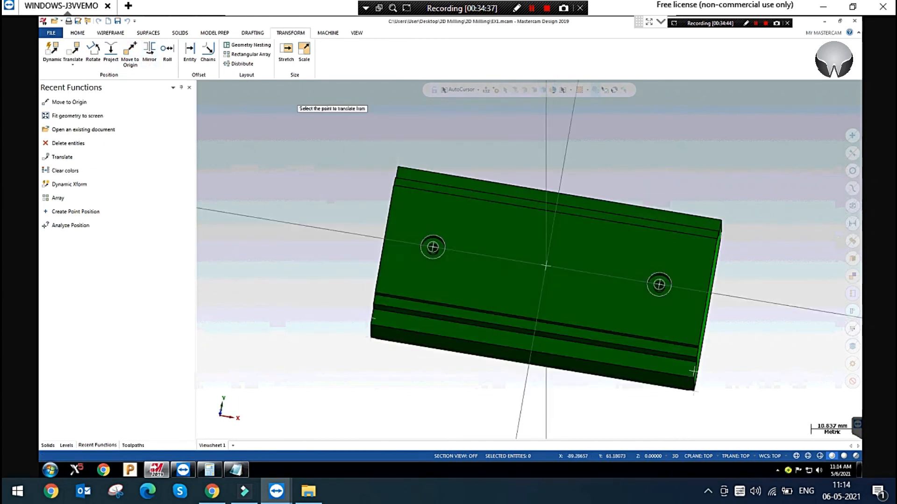
scroll(460, 252, down, 1)
click(364, 262)
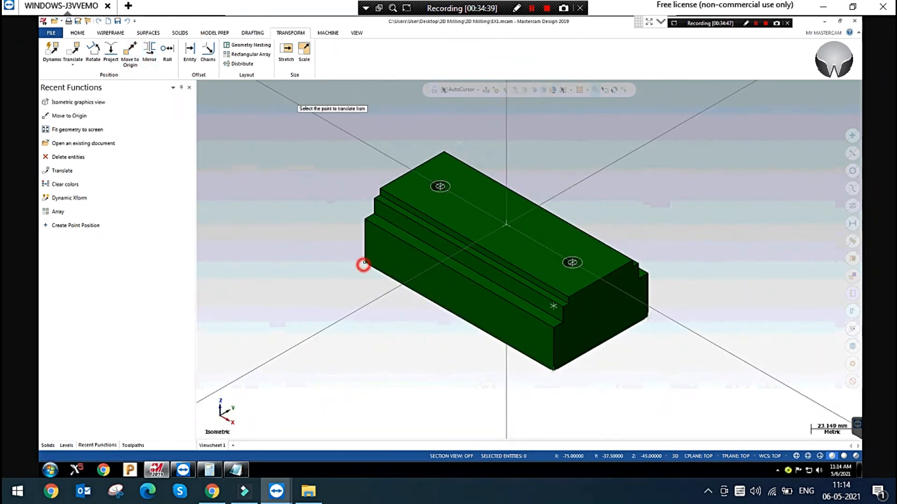
scroll(311, 358, down, 1)
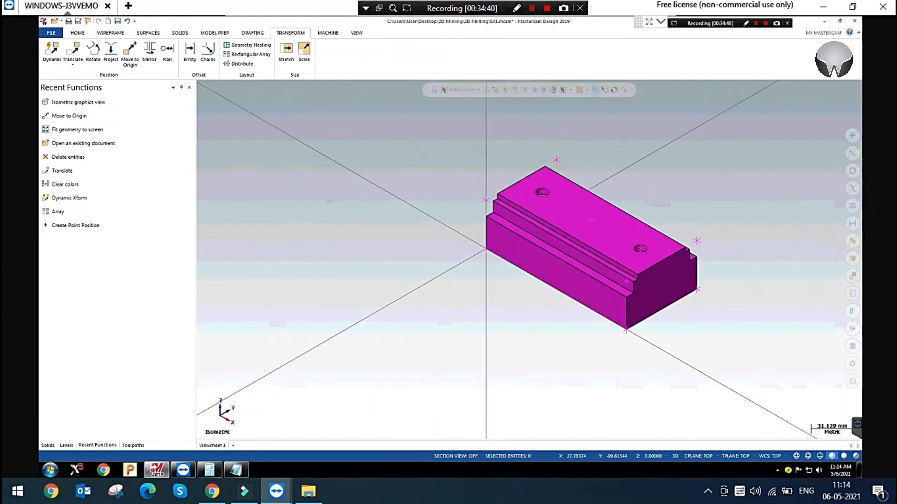
right_click(336, 133)
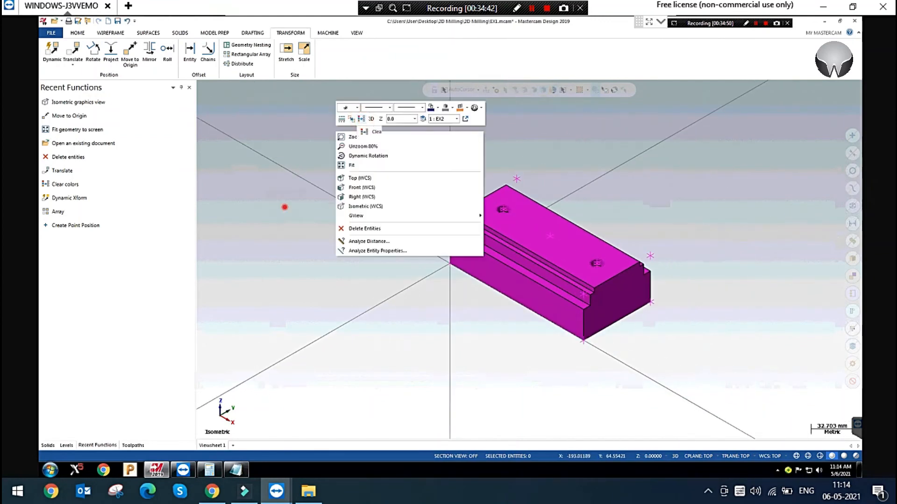
click(362, 119)
click(331, 159)
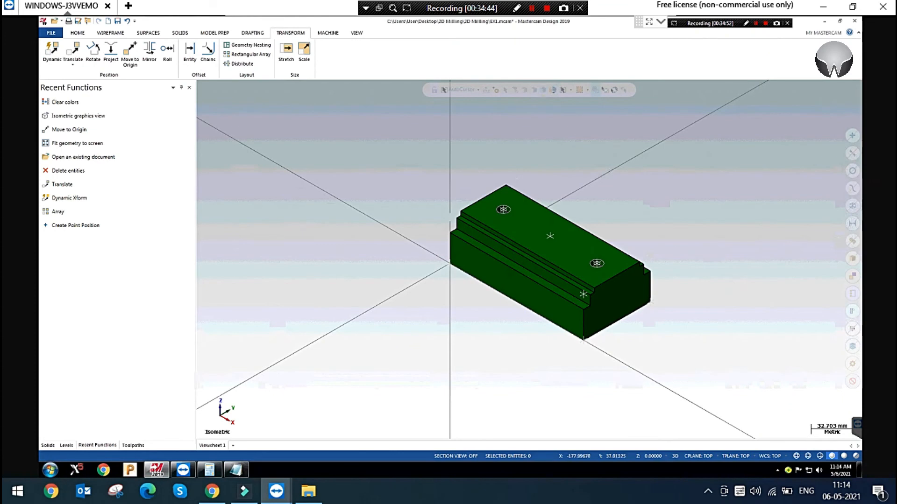
scroll(331, 159, down, 1)
scroll(341, 150, up, 1)
click(347, 143)
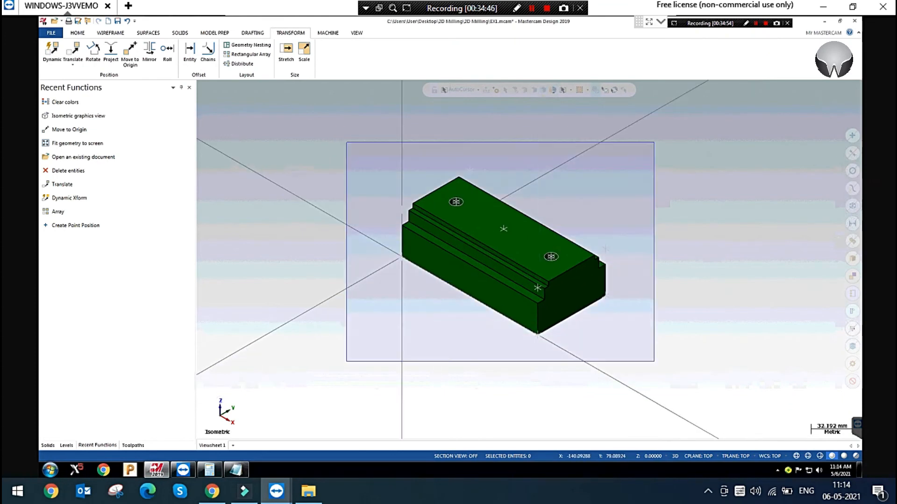
click(714, 404)
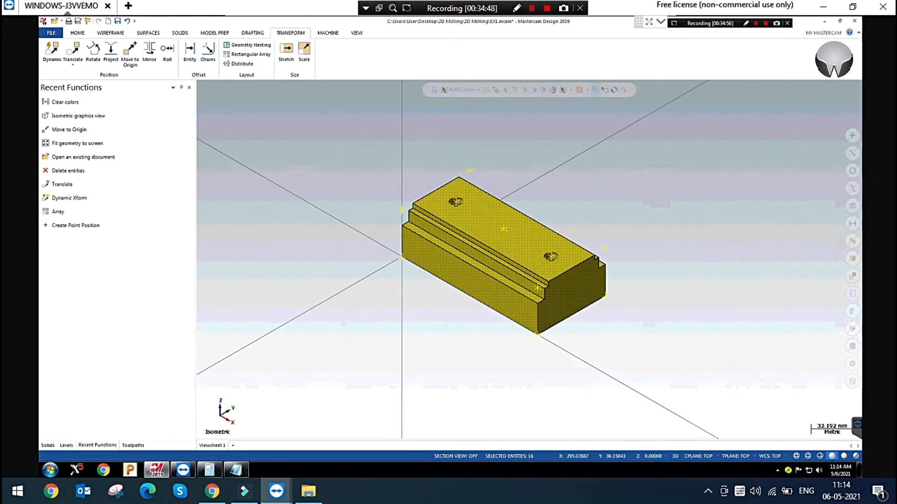
click(130, 52)
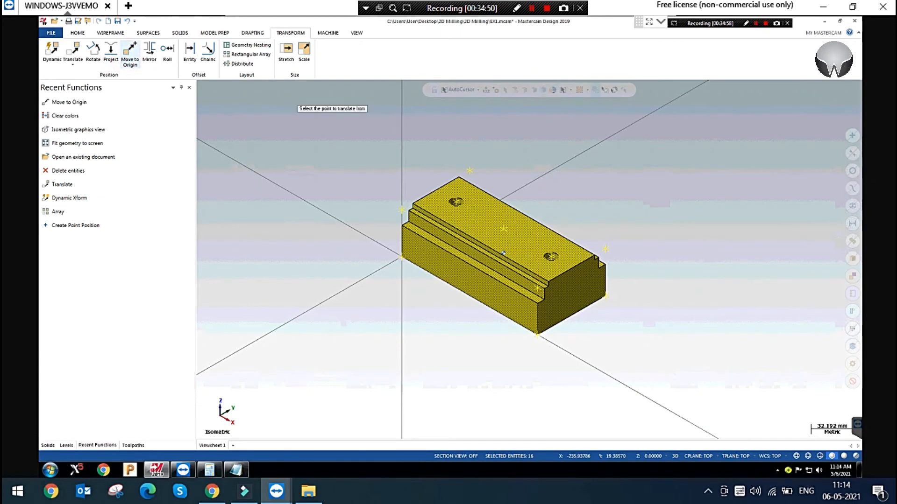
scroll(503, 252, up, 1)
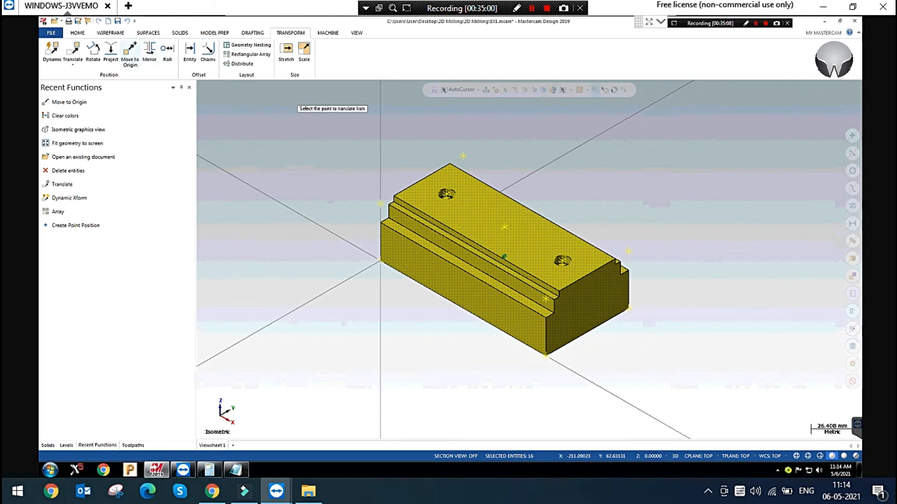
key(Escape)
click(277, 159)
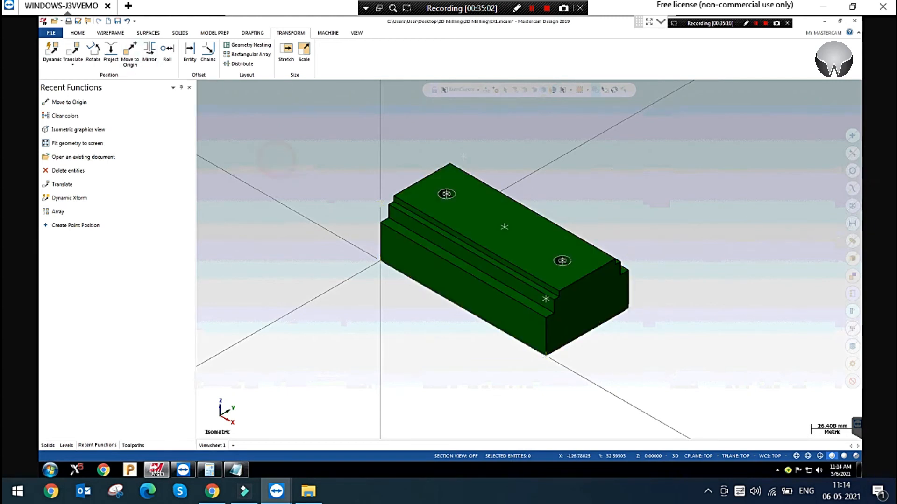
Try the wireframe display of the part during Move to Origin and restore the shaded display
click(130, 51)
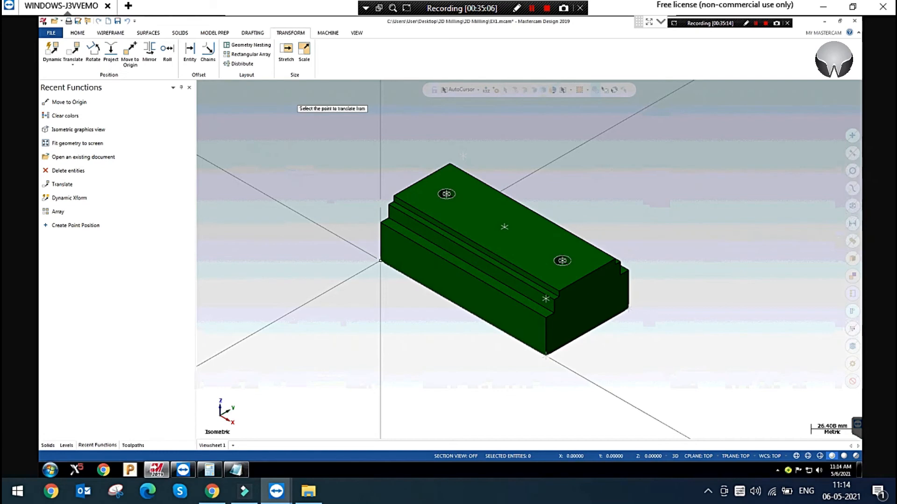
key(alt+s)
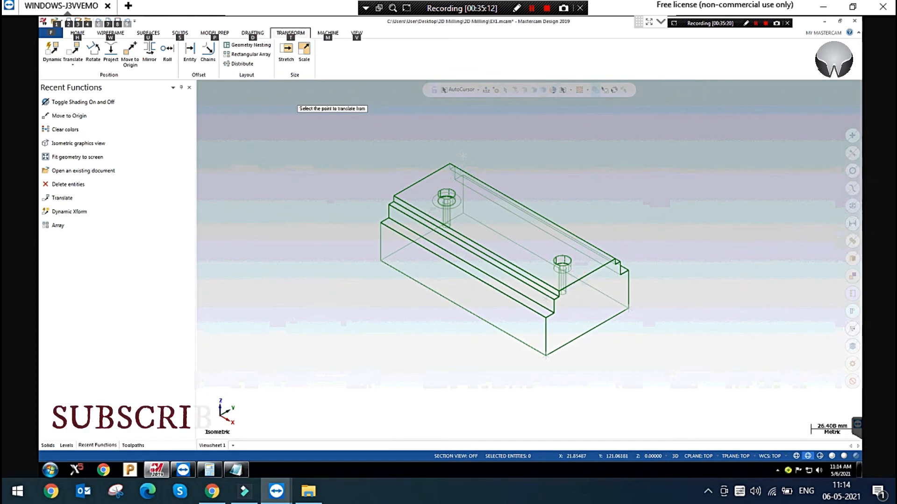
key(Escape)
key(alt+s)
drag(327, 132, 722, 419)
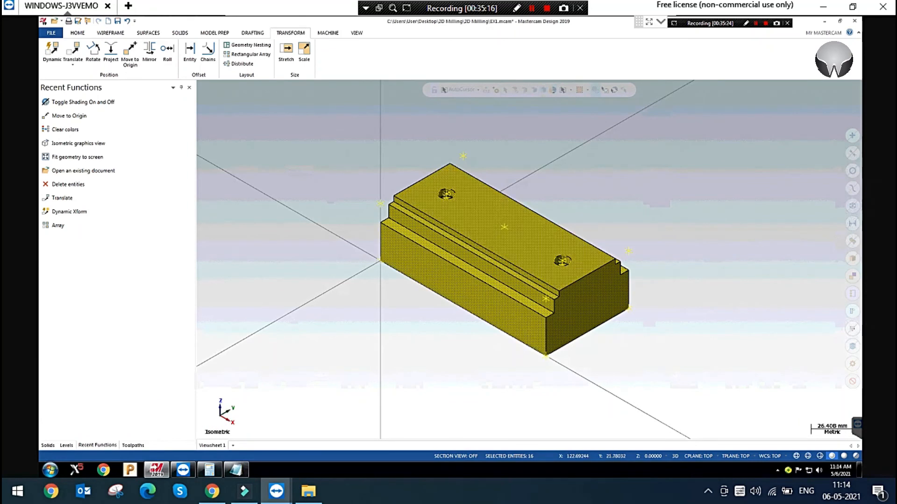
click(130, 53)
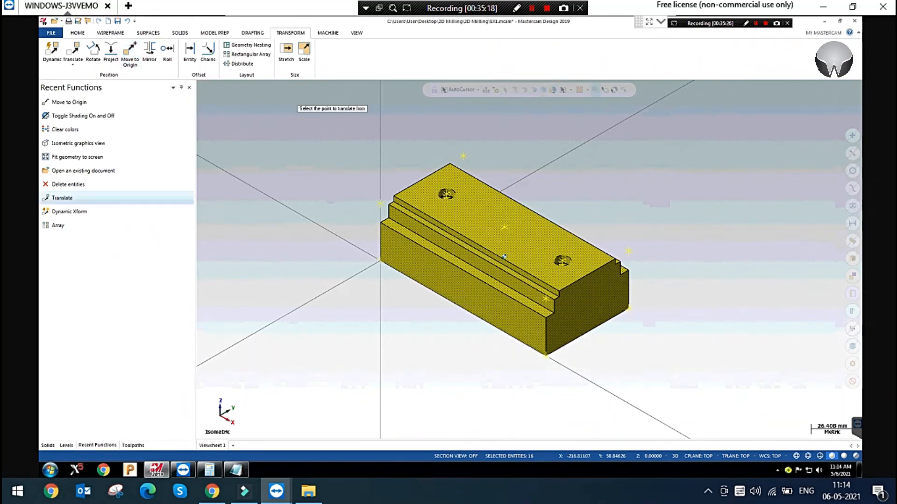
scroll(504, 262, up, 1)
scroll(504, 254, up, 1)
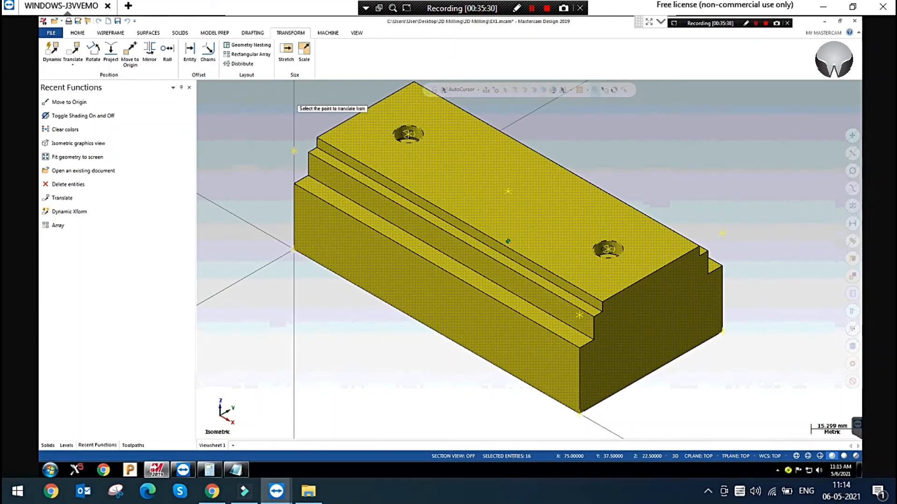
key(Escape)
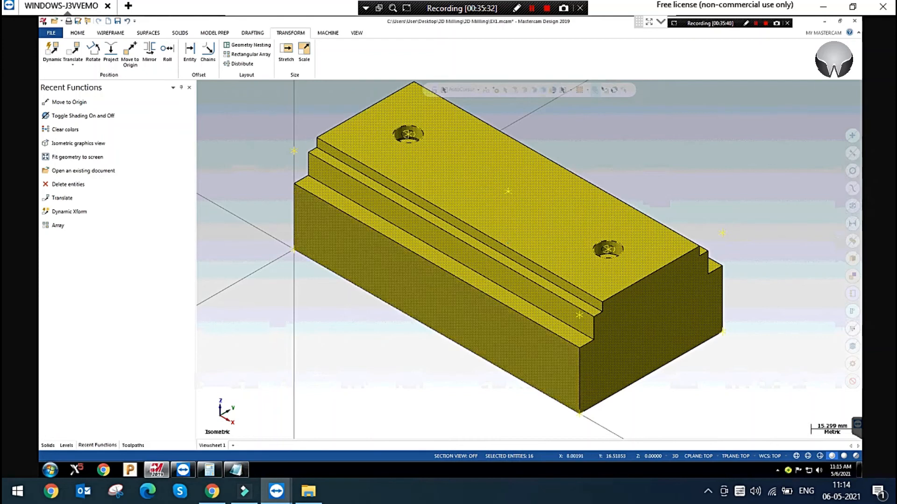
key(Escape)
scroll(615, 361, down, 1)
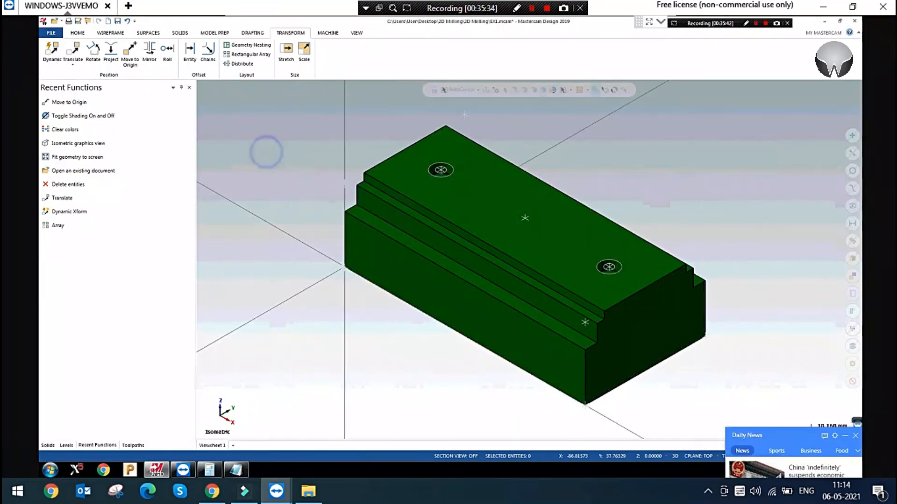
right_click(266, 152)
click(293, 140)
click(577, 136)
scroll(578, 184, down, 1)
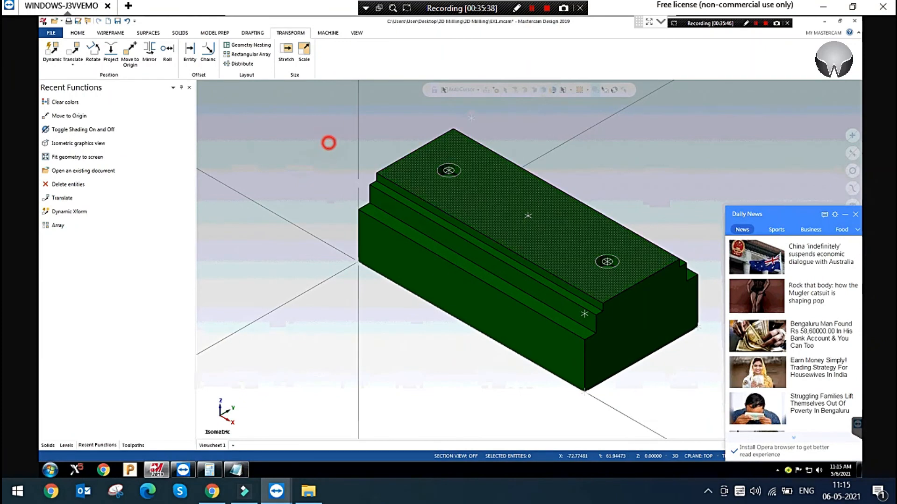
Select the whole part and move it to the origin by the solid's center point
scroll(313, 219, down, 2)
drag(276, 130, 667, 403)
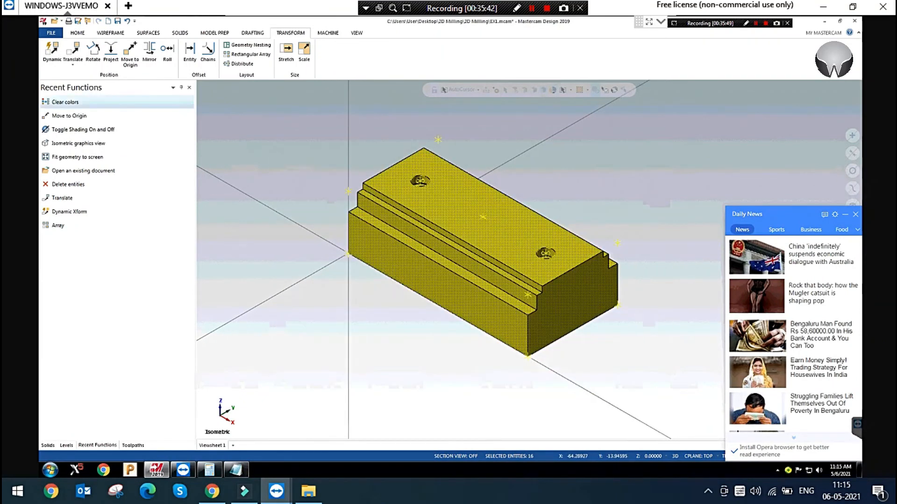
click(856, 214)
click(129, 50)
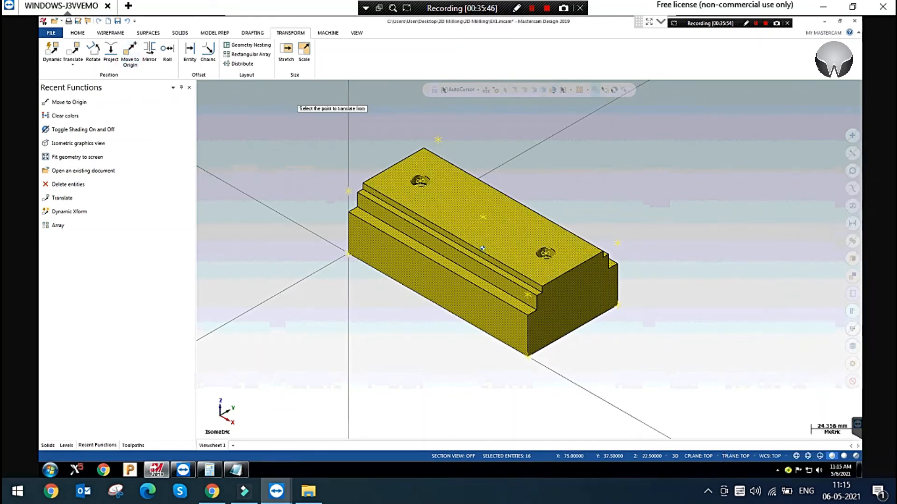
click(483, 248)
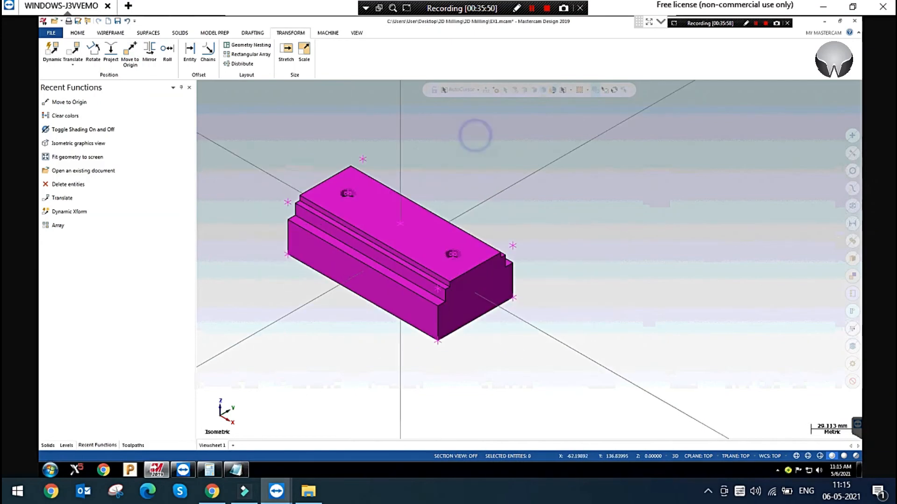
Inspect the moved part from another angle, clear the result colors and return to the isometric view
right_click(475, 135)
click(507, 159)
click(545, 234)
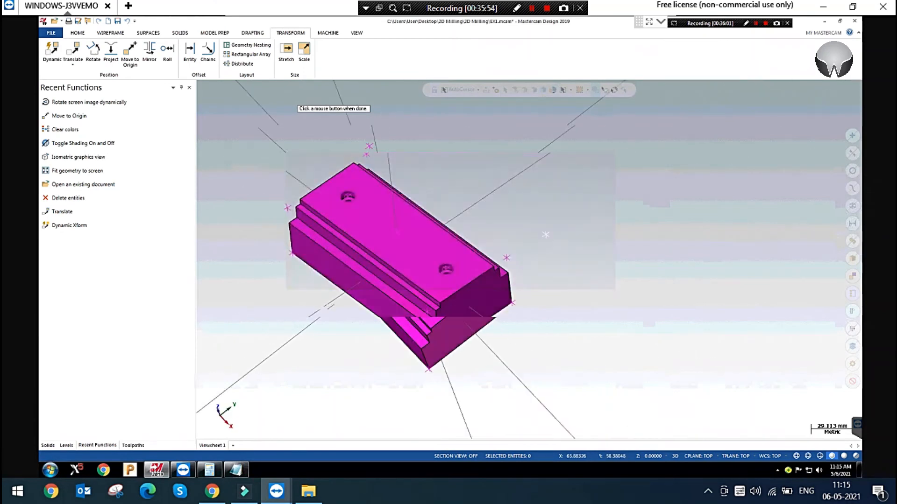
click(543, 255)
right_click(582, 152)
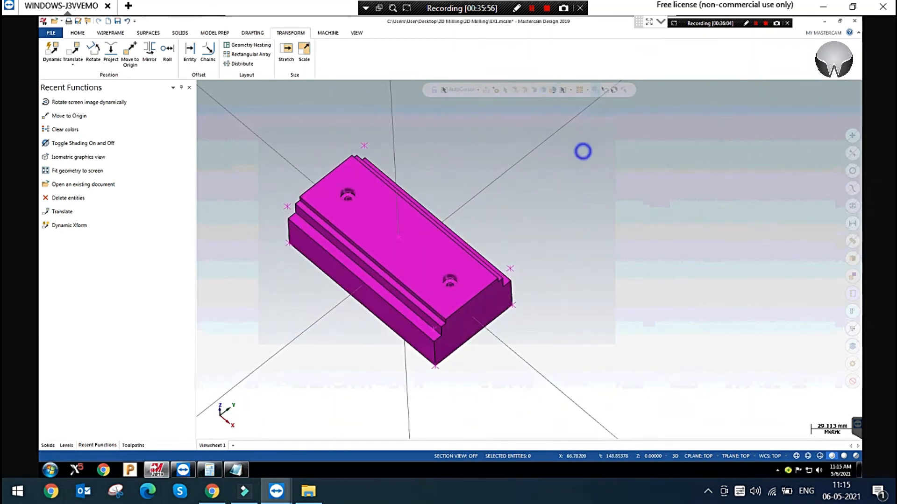
click(599, 139)
right_click(495, 152)
click(550, 226)
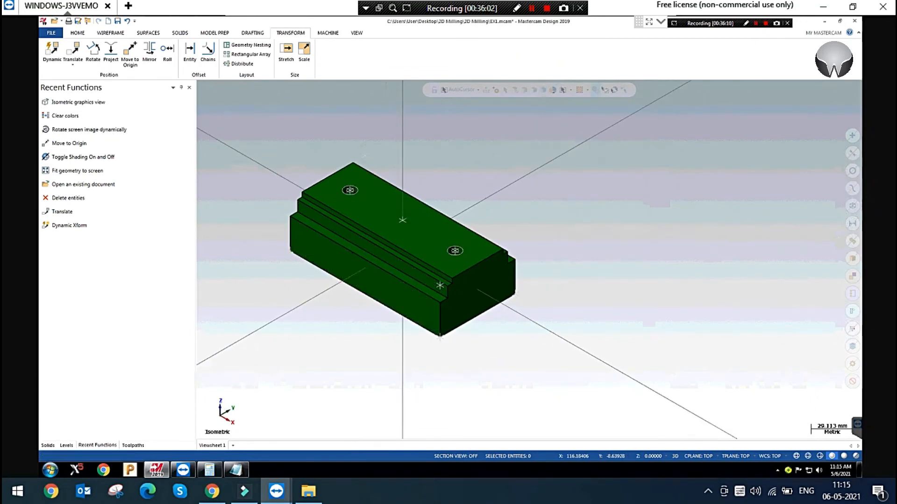
Start a Dynamic transform on the whole part and place the gnomon at the point in the middle of its top face
middle_drag(339, 250, 426, 244)
scroll(426, 244, up, 2)
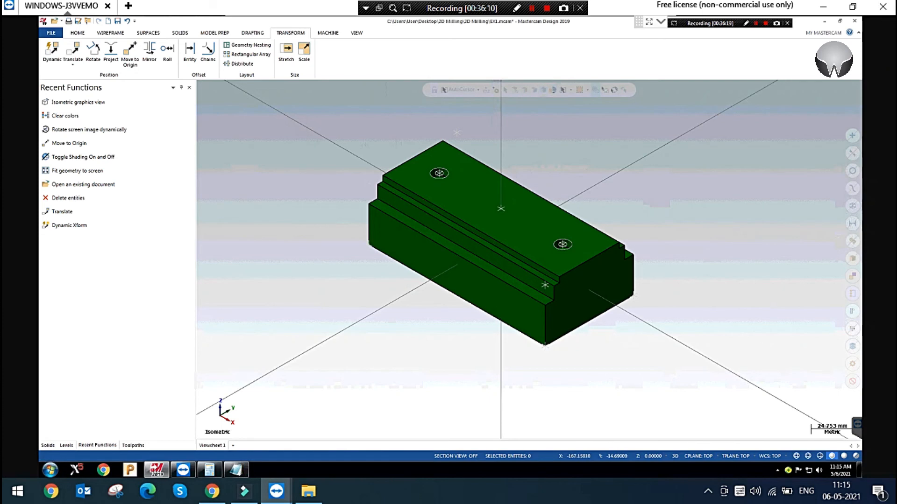
click(48, 54)
scroll(415, 308, down, 1)
drag(300, 160, 695, 400)
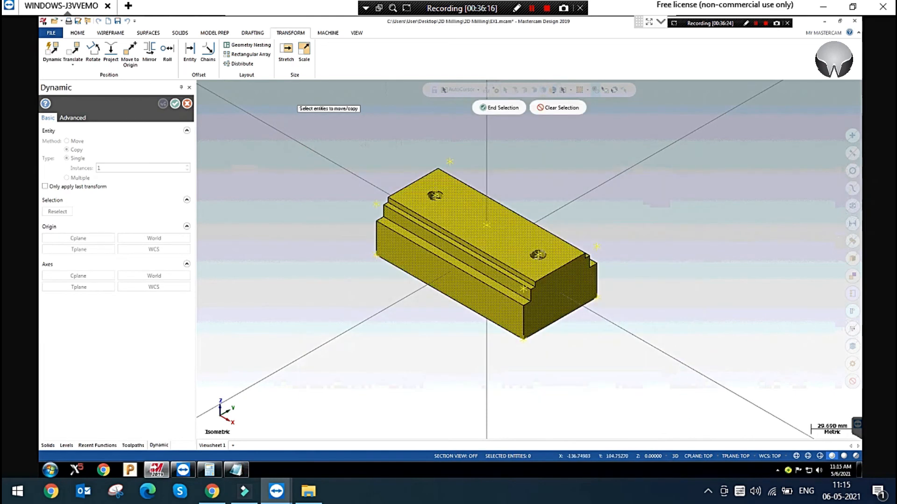
click(497, 112)
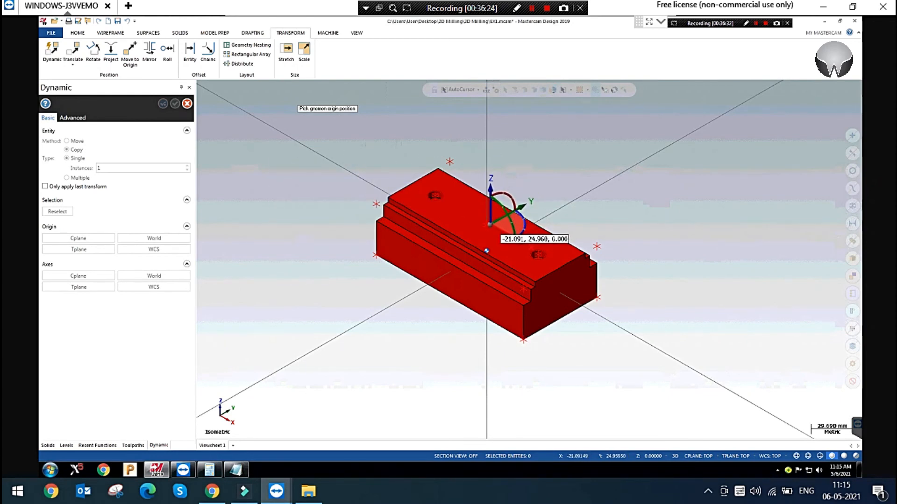
click(486, 226)
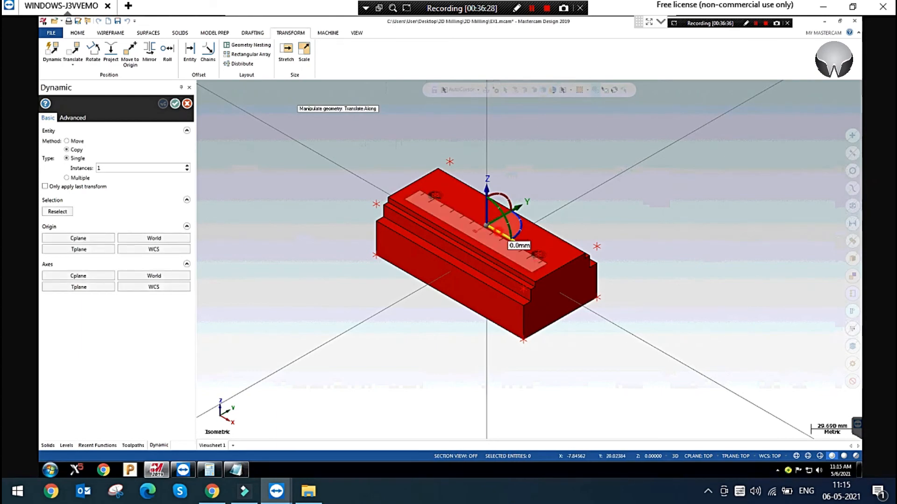
Offset the Dynamic copy 20 mm along the gnomon's X axis
click(503, 237)
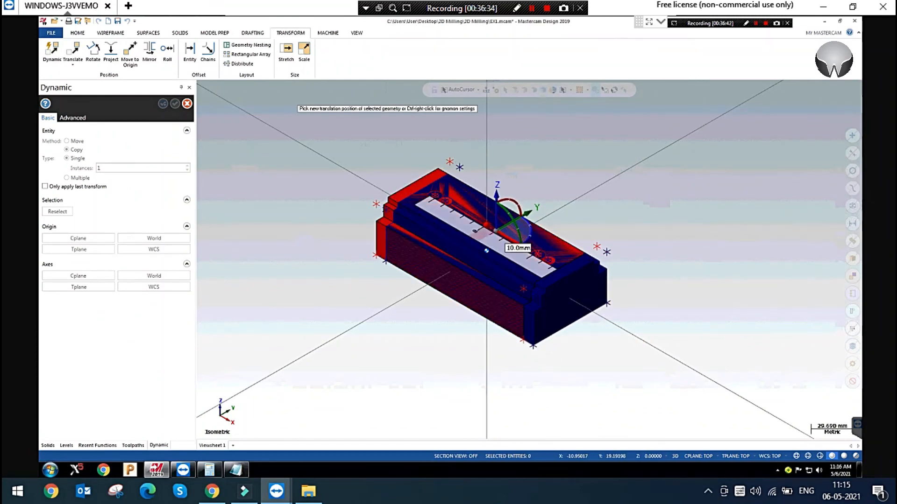
text(20)
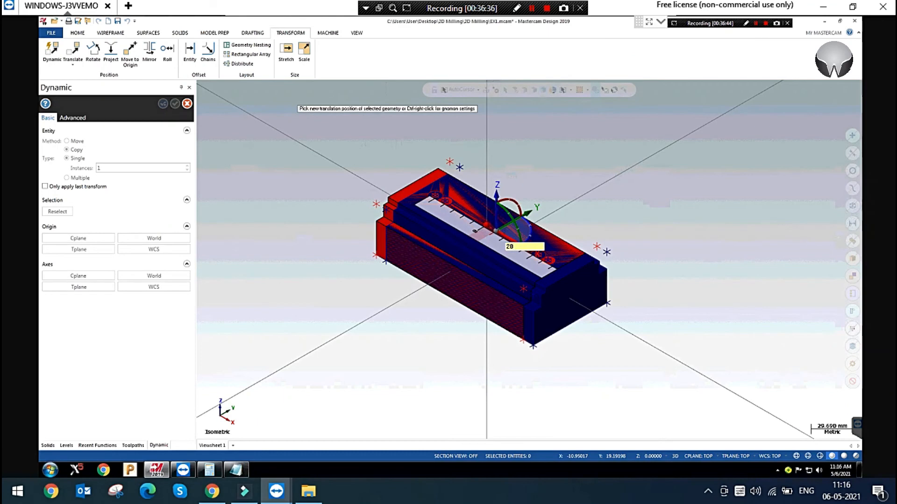
key(Return)
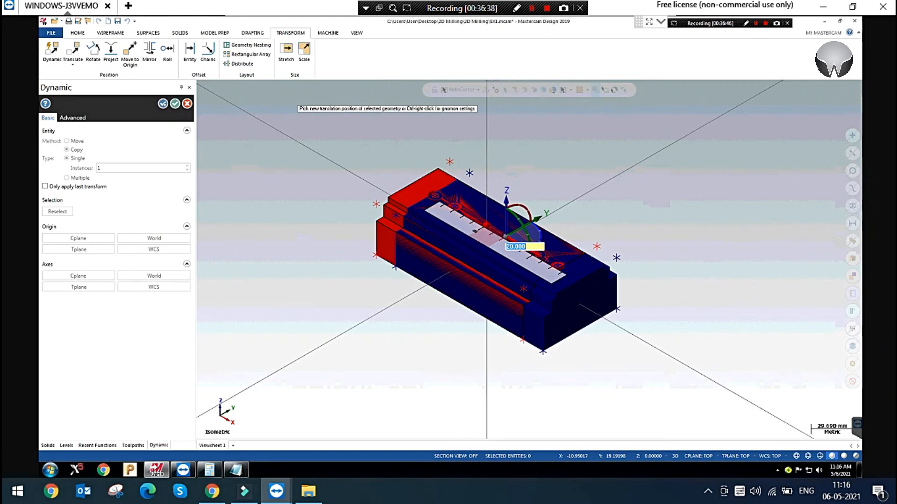
key(Return)
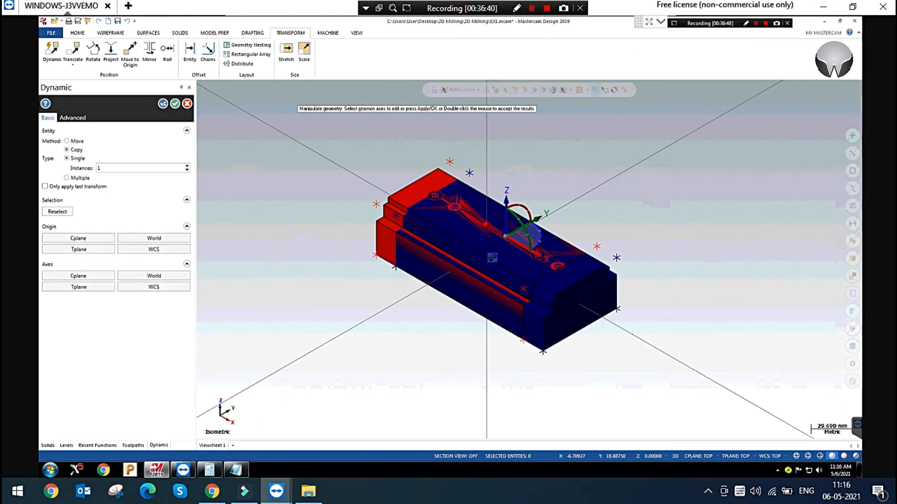
Offset the Dynamic copy 30 mm along the gnomon's Y axis
click(521, 225)
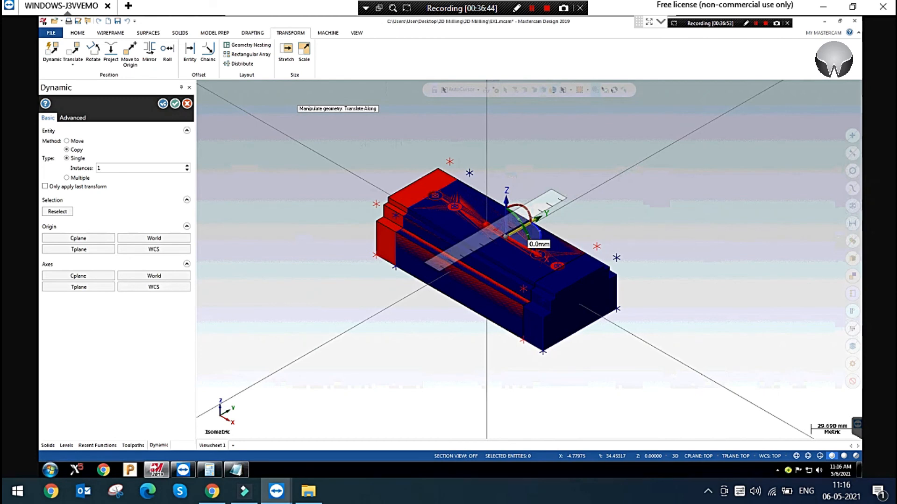
click(518, 229)
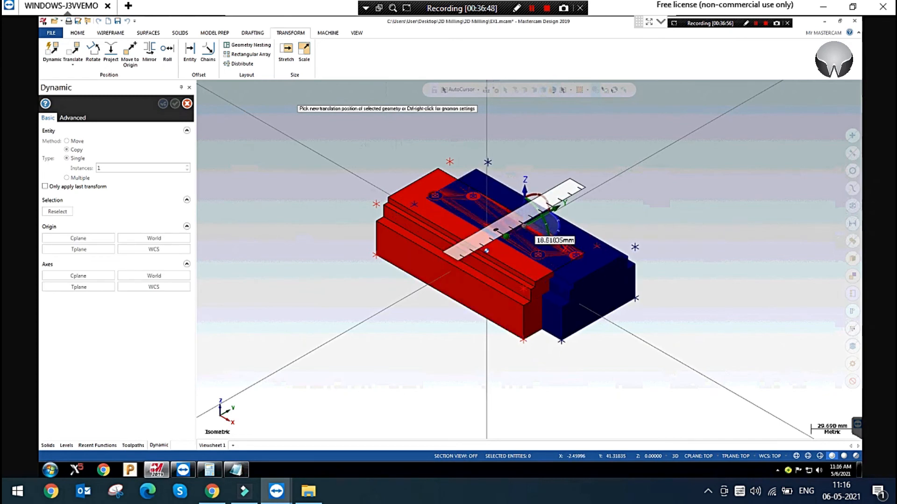
text(30)
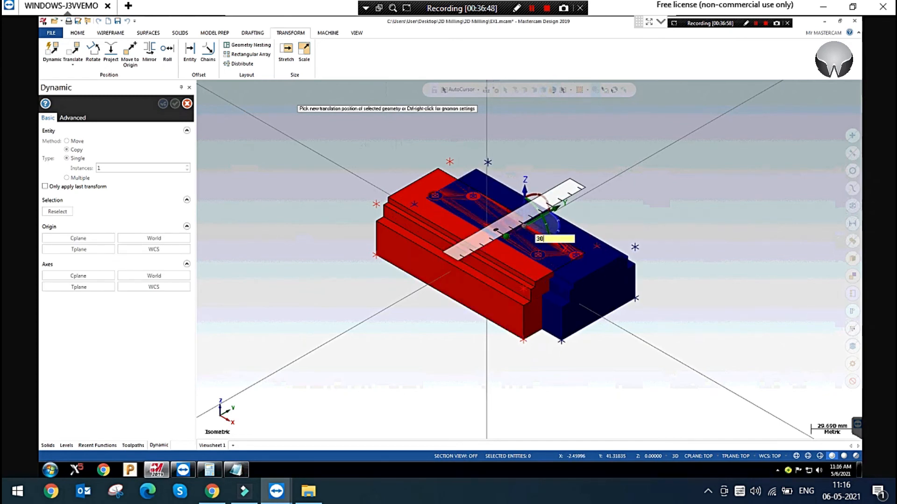
key(Return)
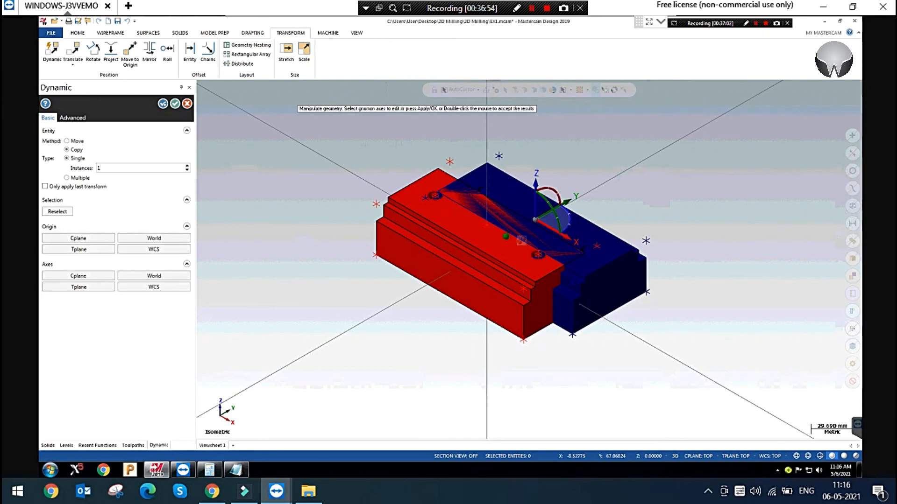
Switch the Dynamic method to Move and try rotating the part about the gnomon's Y axis
click(67, 141)
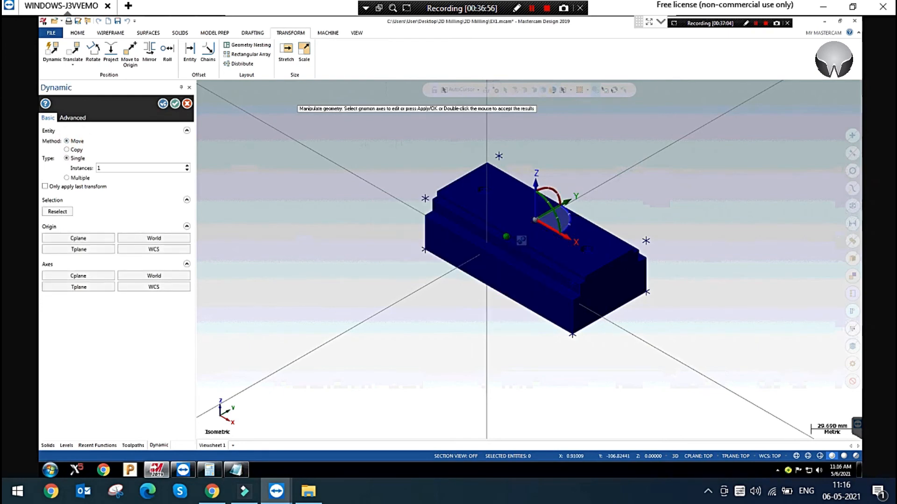
click(558, 212)
click(552, 209)
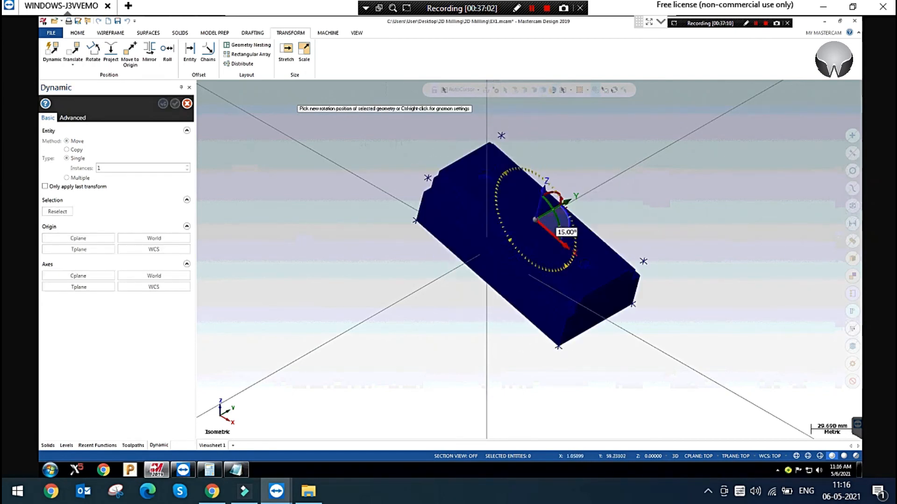
key(Escape)
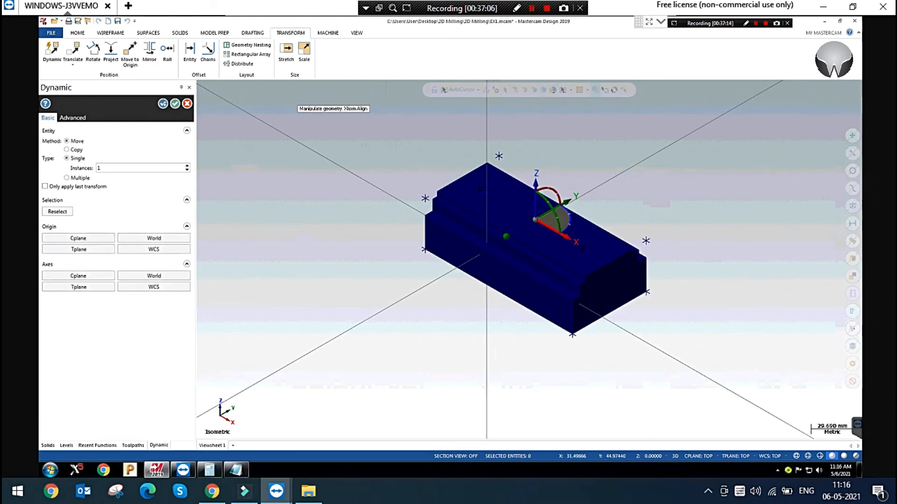
Try rotating the part about the gnomon's Z axis and about its X axis
scroll(617, 333, down, 1)
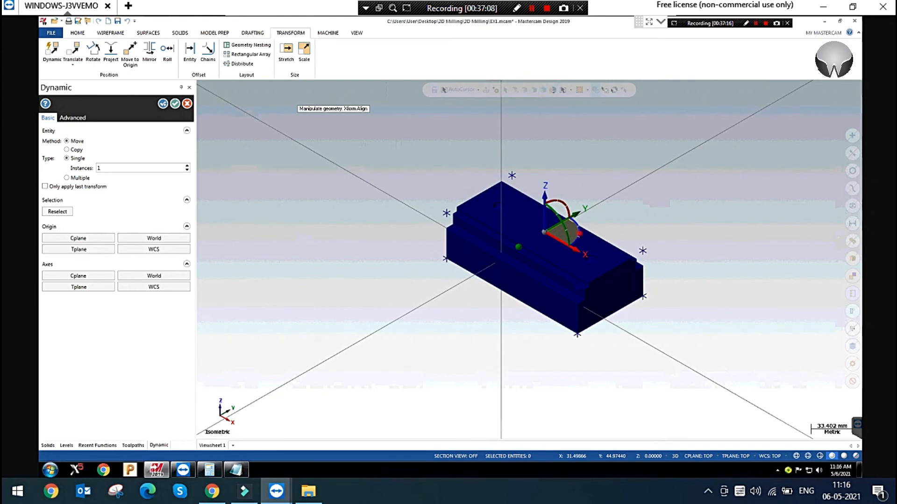
scroll(578, 237, up, 1)
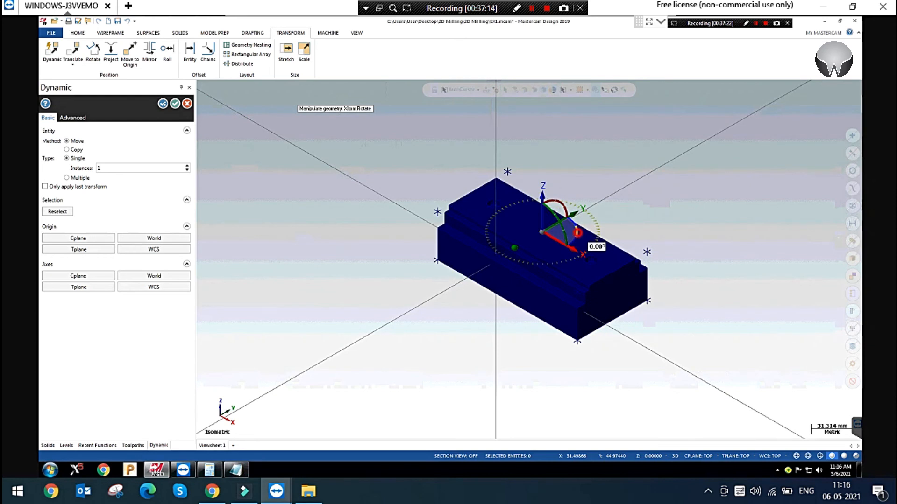
click(576, 234)
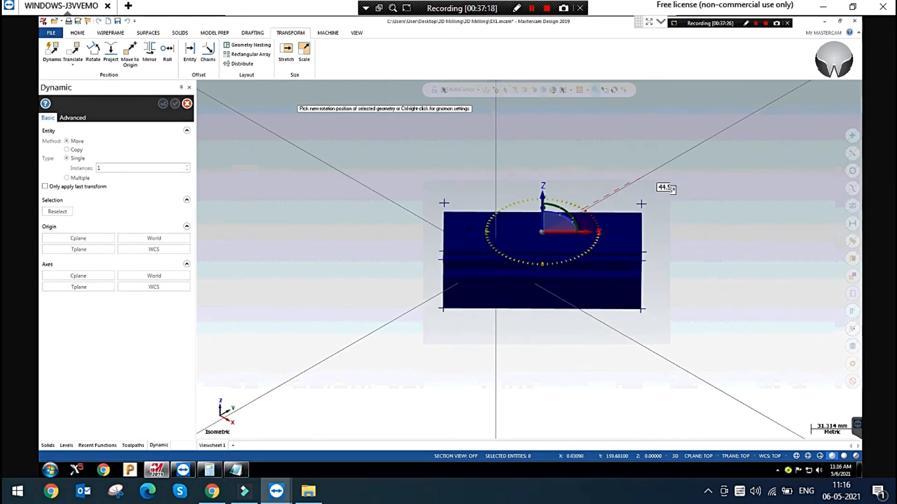
click(628, 247)
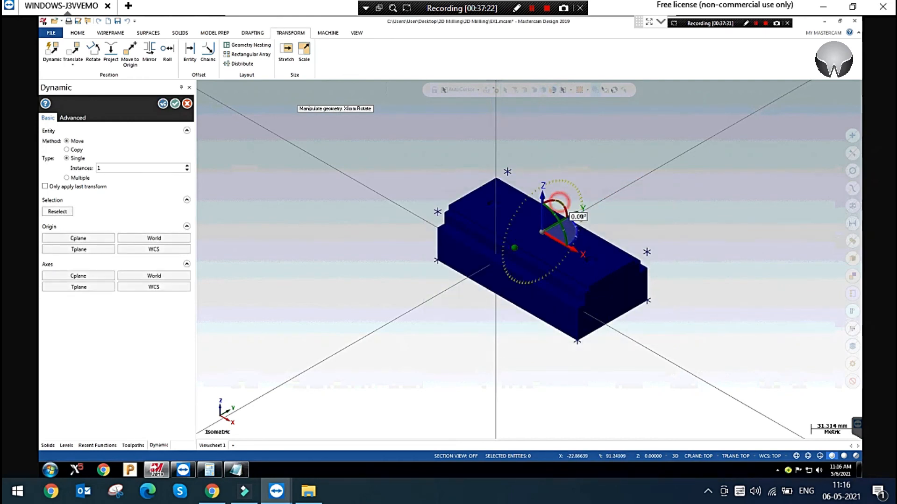
click(567, 208)
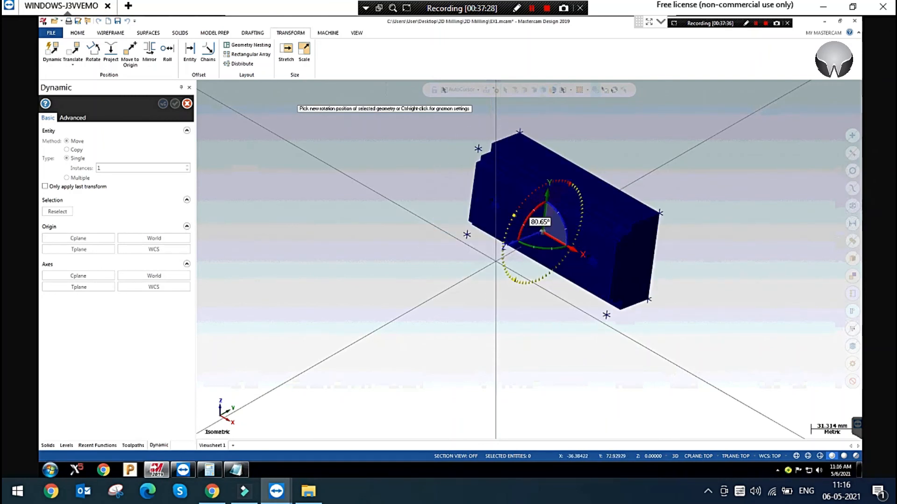
click(572, 214)
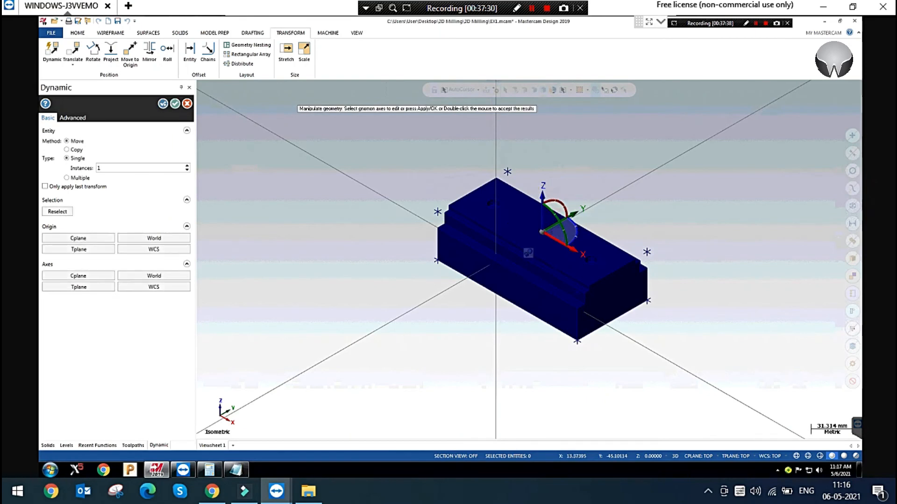
Move the part freely by the gnomon origin to a spot on the opposite side of the world origin
click(542, 232)
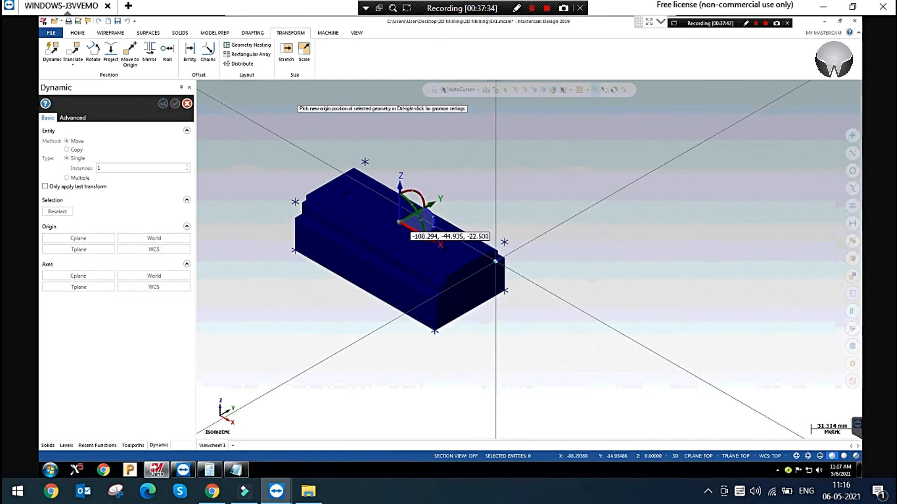
click(541, 232)
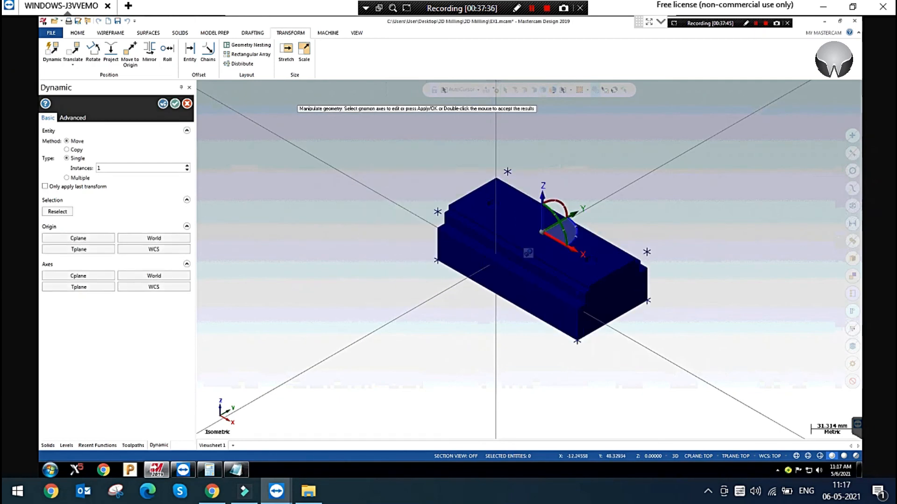
click(541, 232)
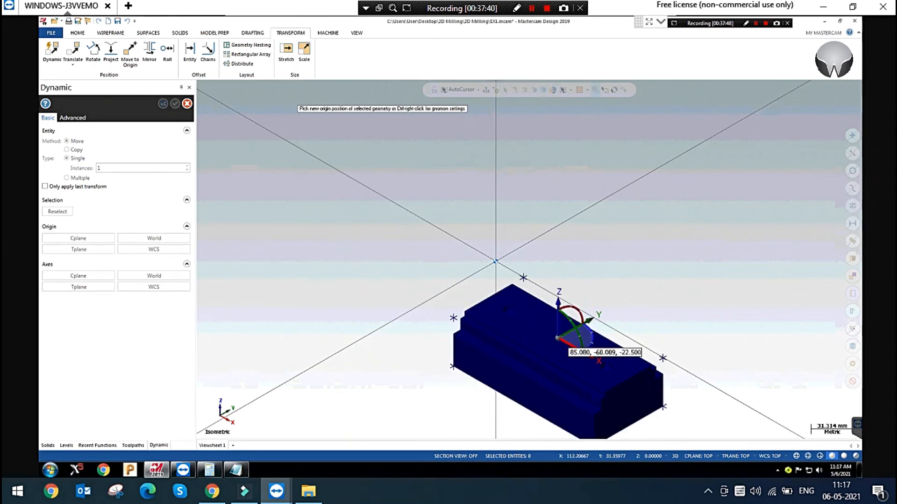
click(354, 222)
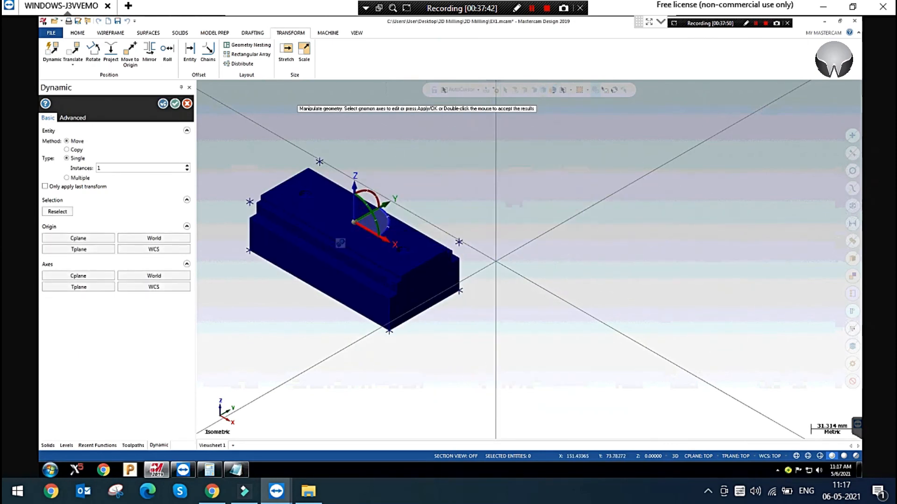
Switch the Dynamic method to Copy, try 3 instances and reset the number of instances to 1
click(77, 140)
click(77, 150)
click(114, 168)
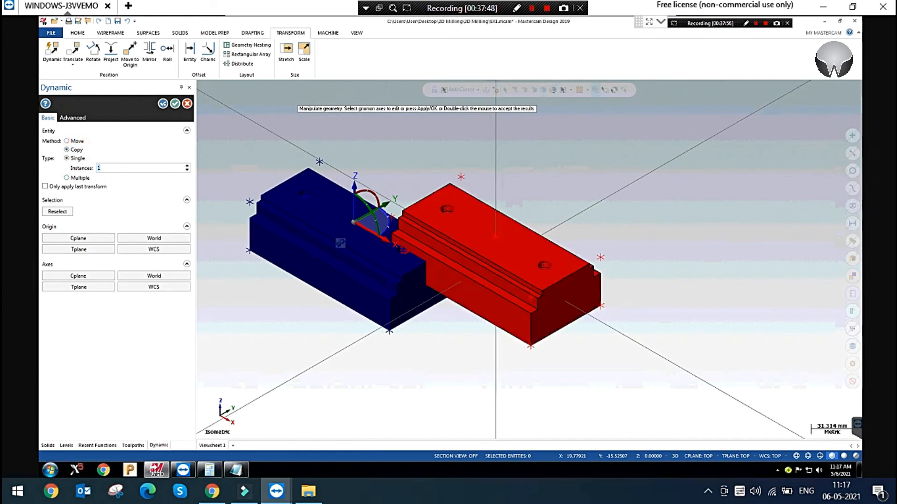
double_click(186, 166)
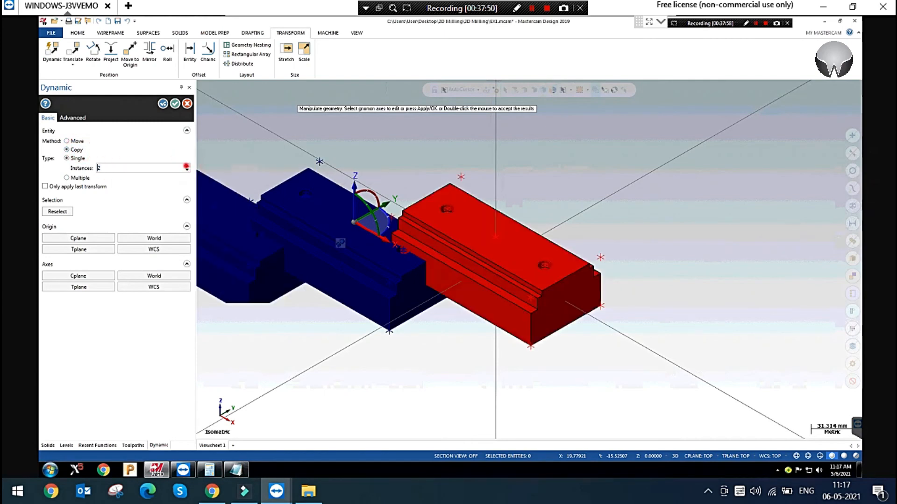
scroll(578, 212, down, 2)
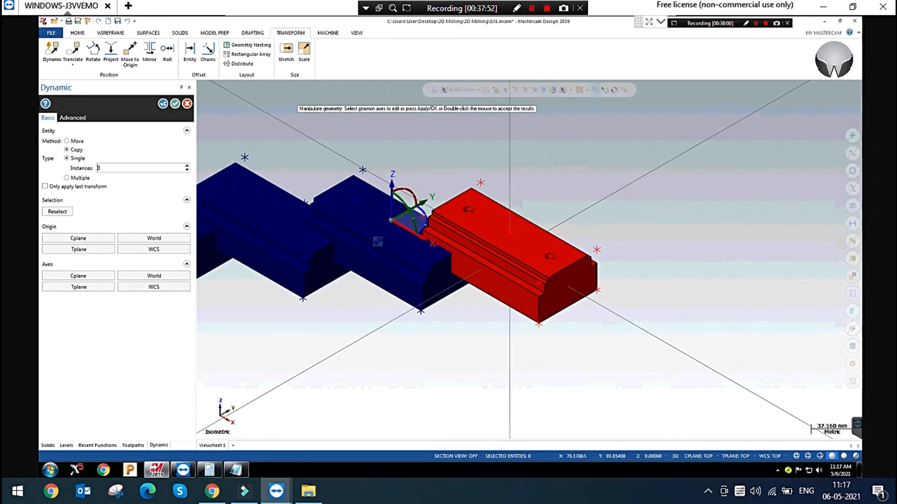
click(121, 168)
key(Return)
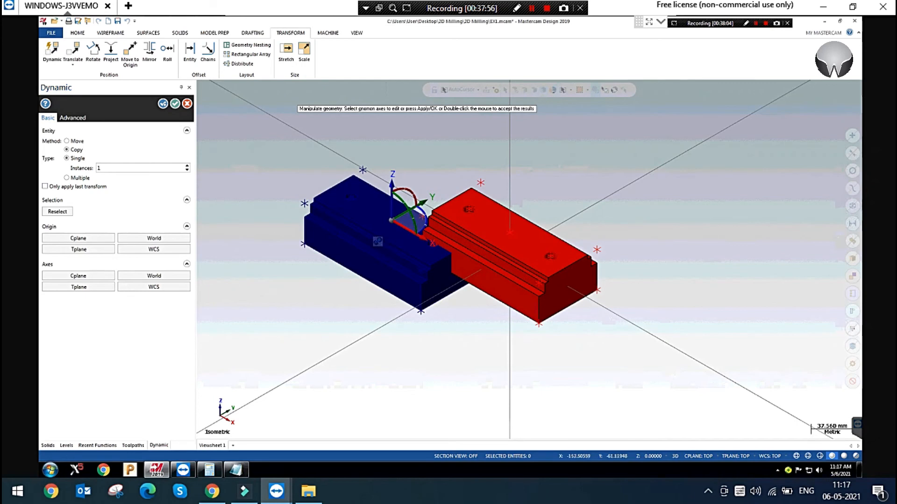
Cancel the Dynamic copy and leave the transform without keeping the copied part
scroll(665, 302, down, 2)
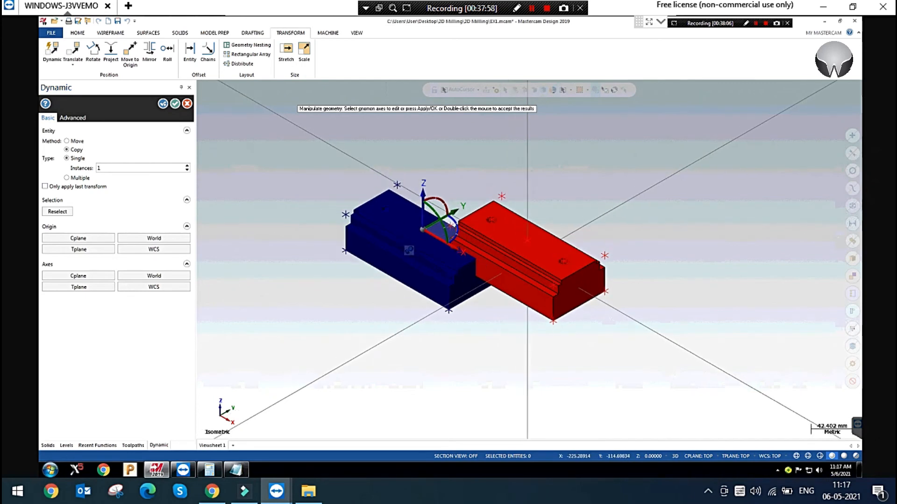
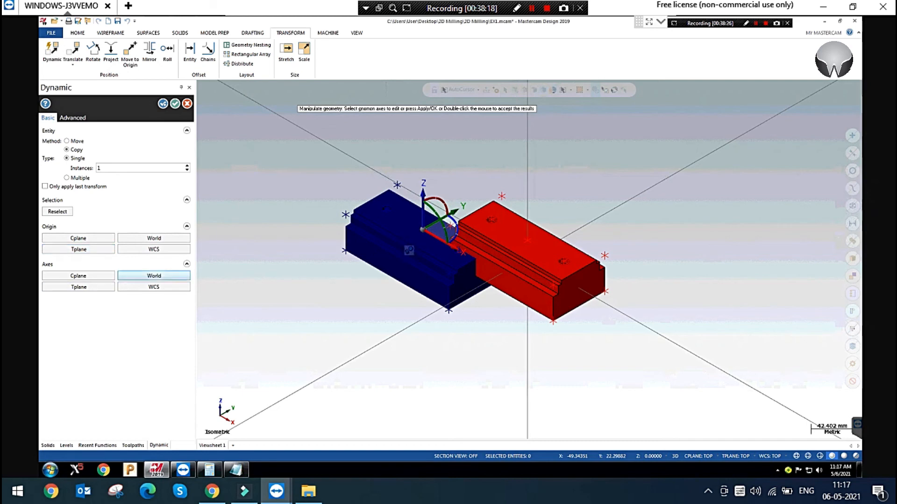
click(187, 102)
click(307, 159)
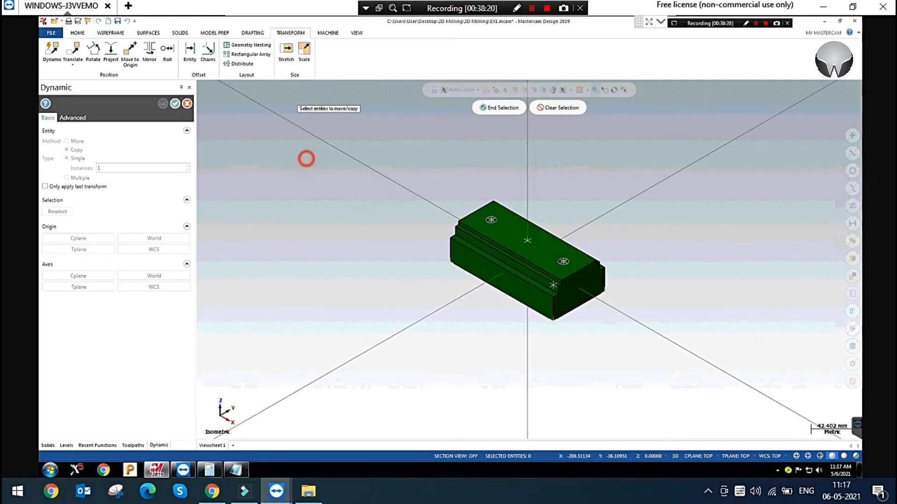
key(Escape)
Window-select the whole part in Top view and try mirroring a copy of it about an X offset of 20
click(351, 200)
scroll(580, 232, down, 2)
click(447, 200)
right_click(367, 182)
click(392, 229)
scroll(408, 262, down, 3)
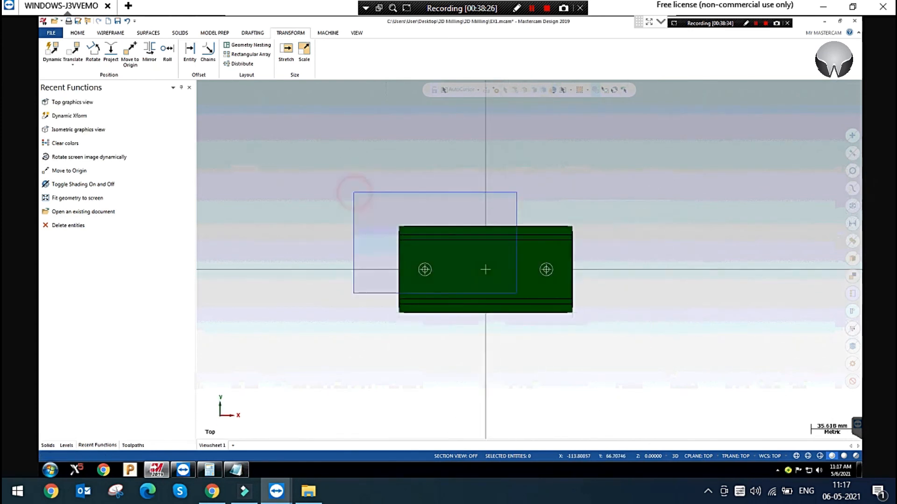
drag(354, 193, 647, 374)
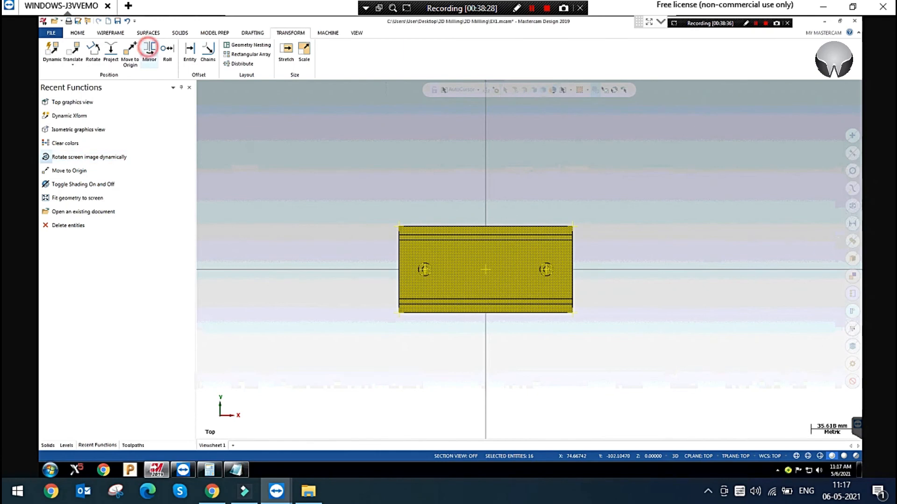
click(150, 52)
click(44, 208)
click(90, 211)
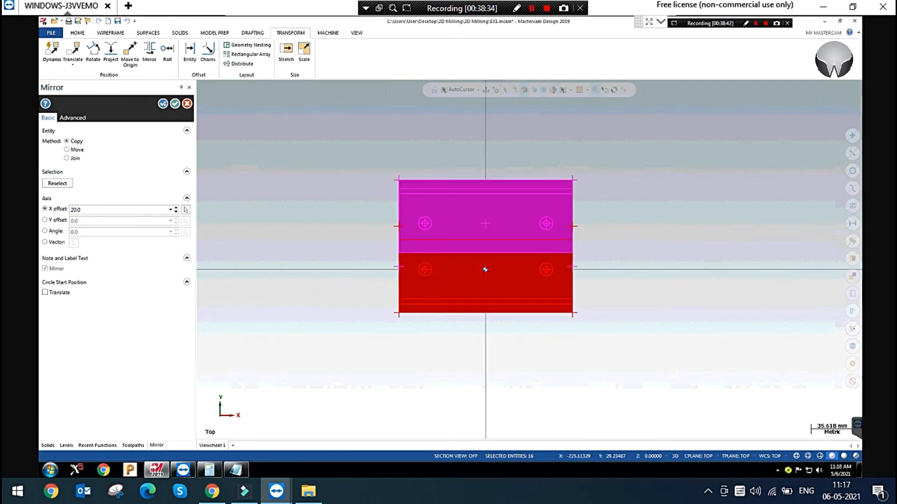
Try an X offset of 50 for the mirror axis
scroll(367, 336, down, 1)
click(100, 208)
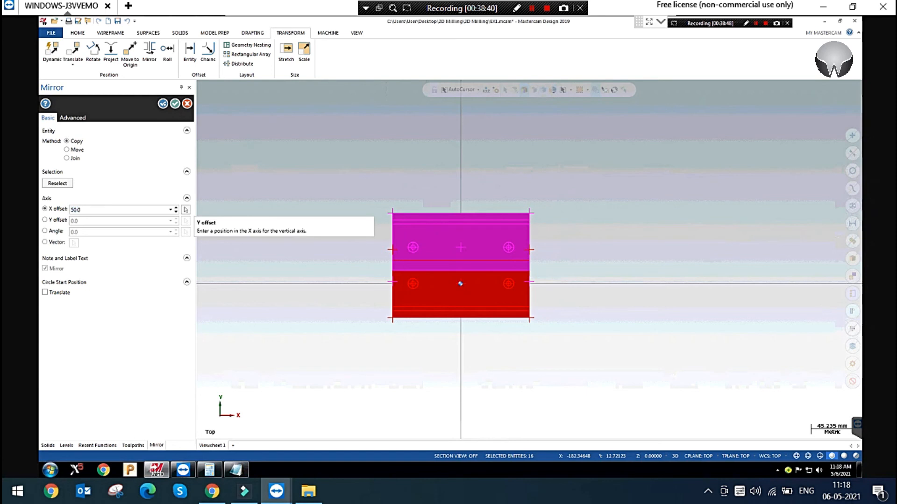
scroll(528, 277, down, 2)
scroll(499, 261, up, 1)
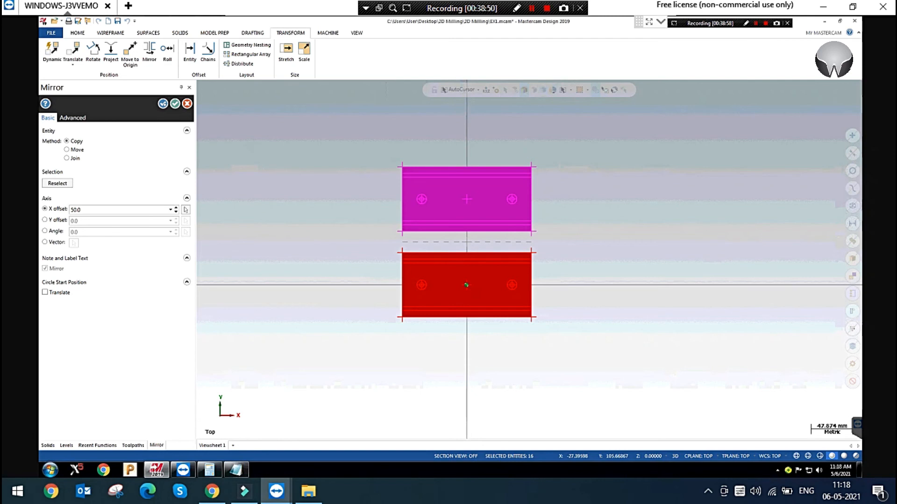
Switch the mirror axis to Y offset and set its value to 80
click(45, 220)
double_click(87, 220)
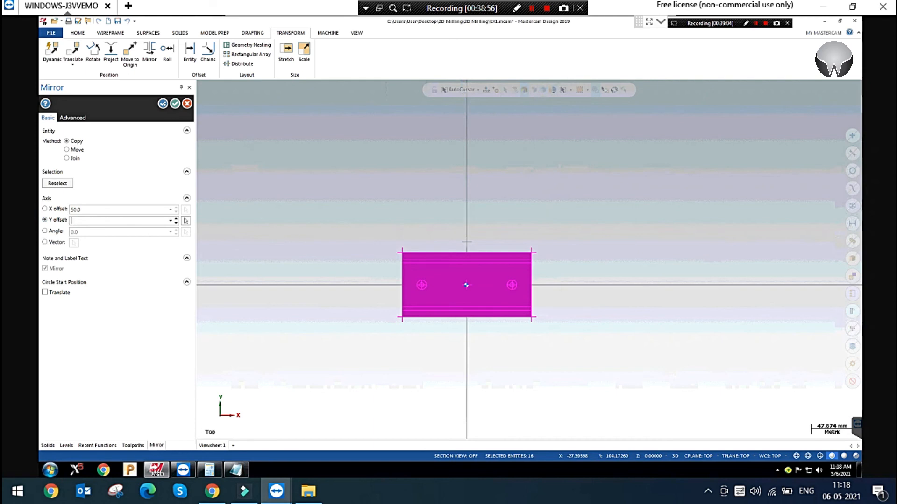
text(80)
key(Return)
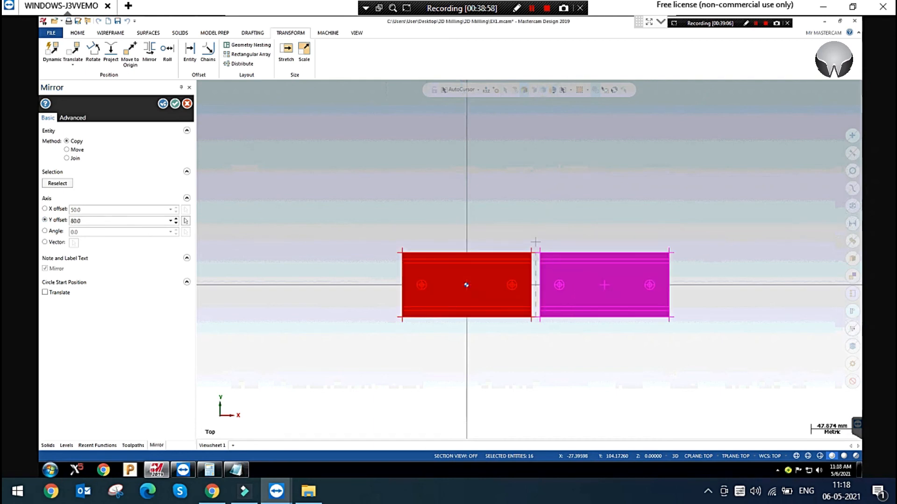
scroll(514, 228, up, 1)
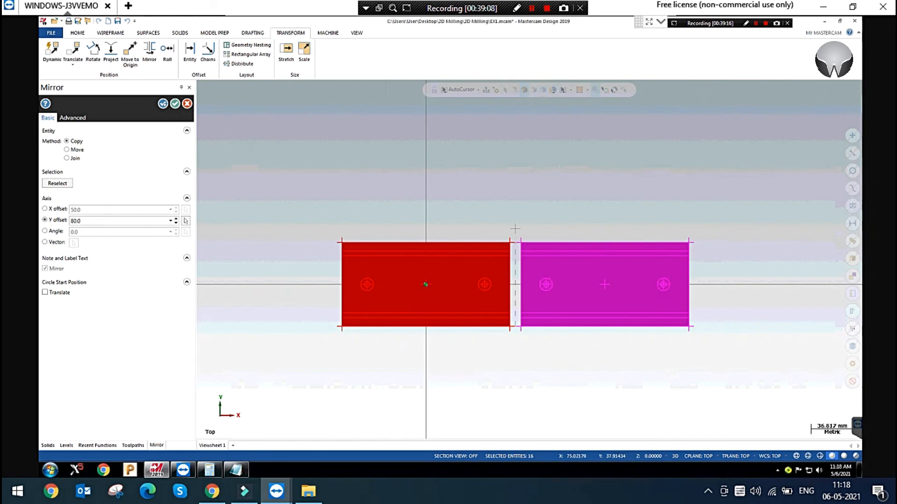
Try a mirror axis angle of 45 degrees and switch the axis back to Y offset
scroll(515, 228, down, 2)
click(45, 231)
click(98, 232)
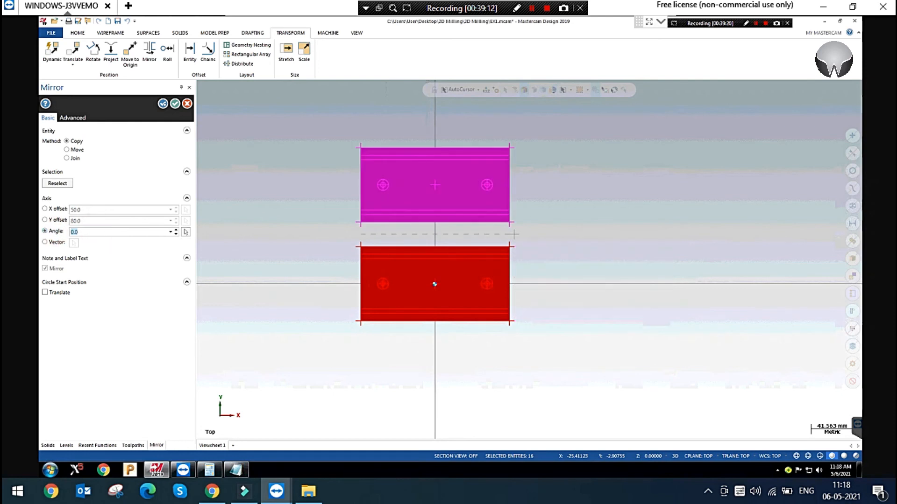
key(Return)
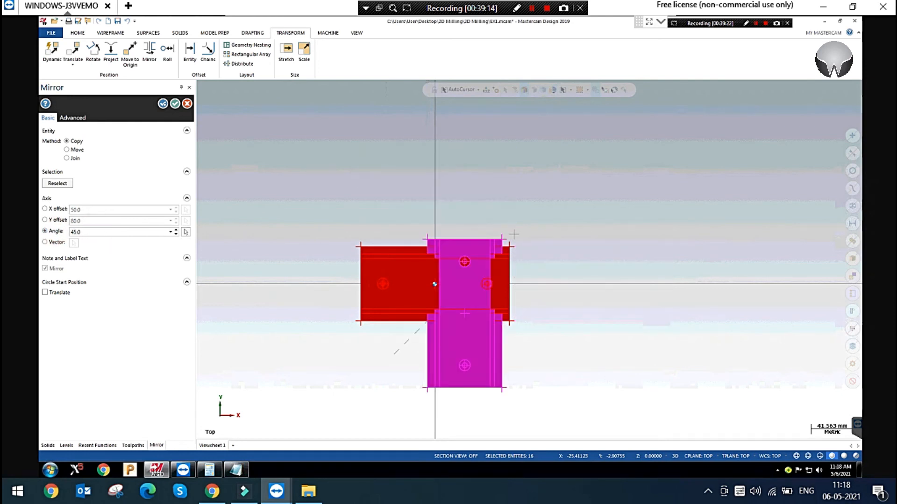
click(45, 220)
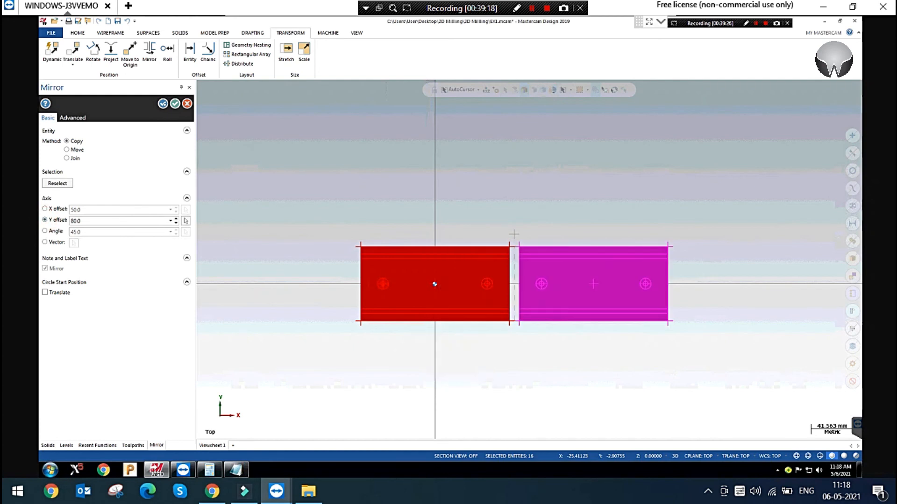
scroll(434, 284, up, 4)
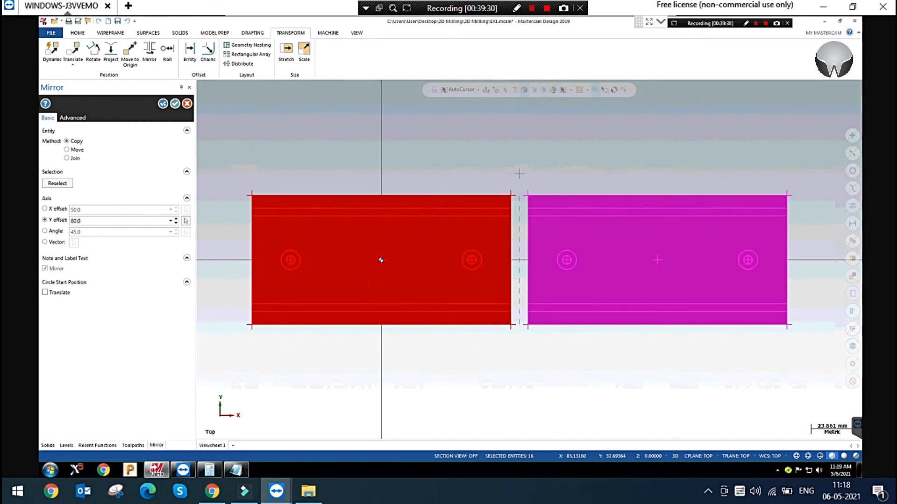
Cancel the mirror and show the part in Isometric view
middle_drag(519, 174, 529, 304)
key(Escape)
middle_drag(529, 260, 529, 173)
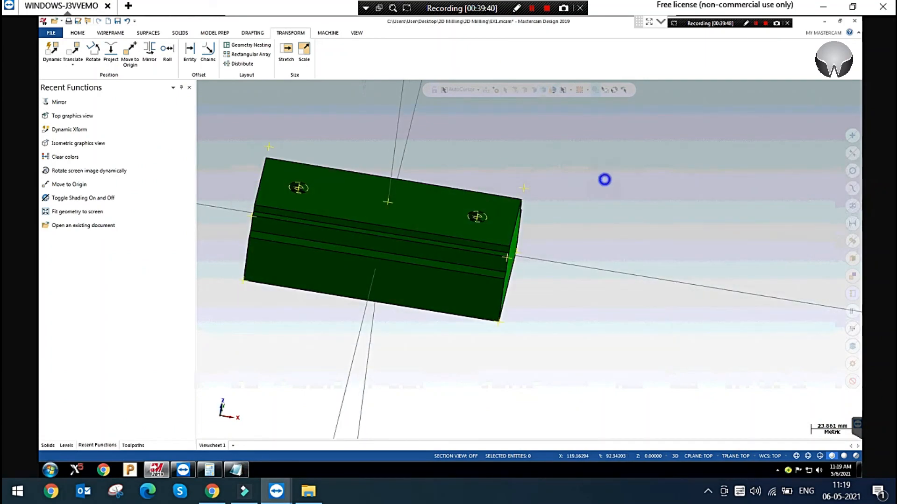
right_click(604, 179)
click(640, 254)
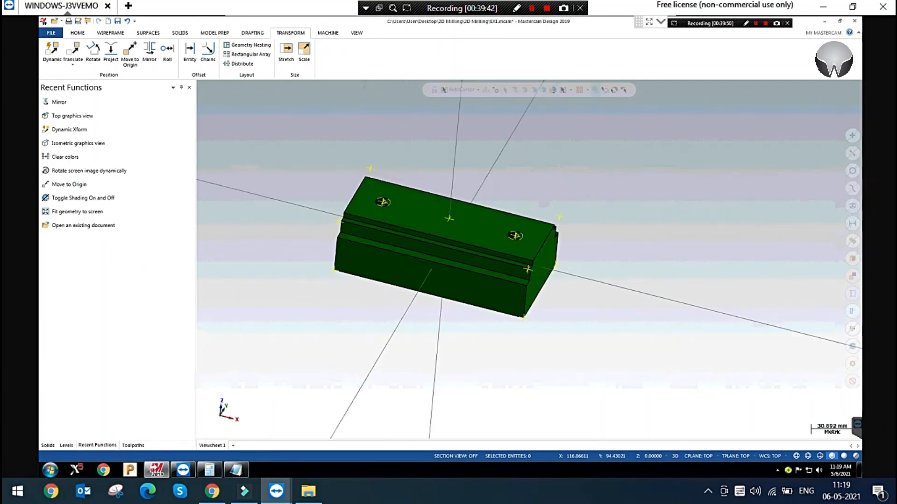
scroll(623, 282, up, 2)
click(592, 240)
Clear the colors and delete the point above the part's front corner and the centre mark in the +X end hole
right_click(597, 141)
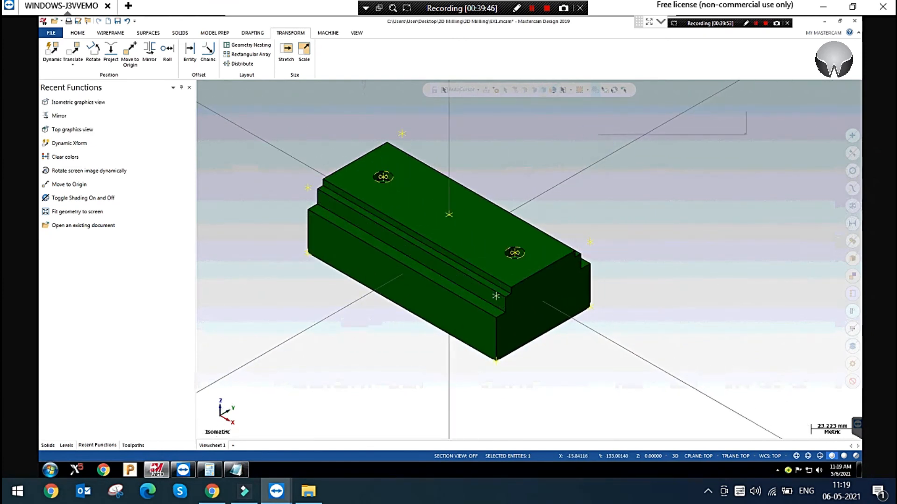
click(621, 127)
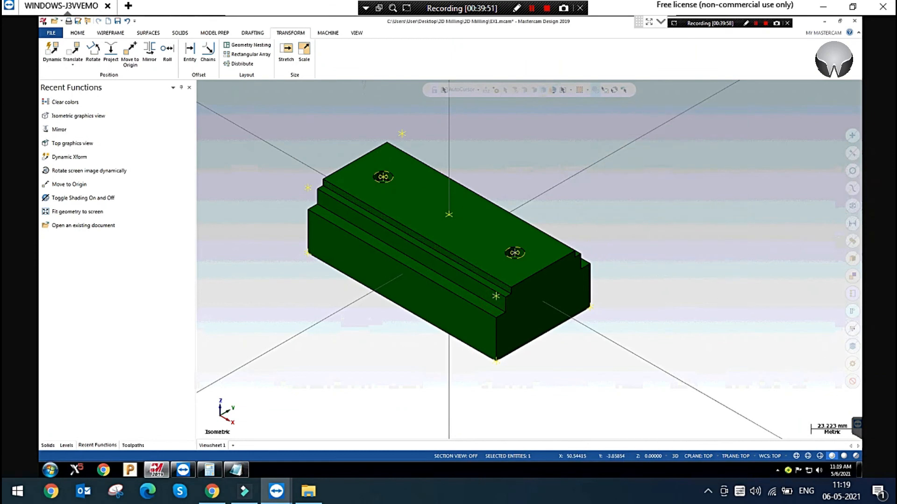
key(Delete)
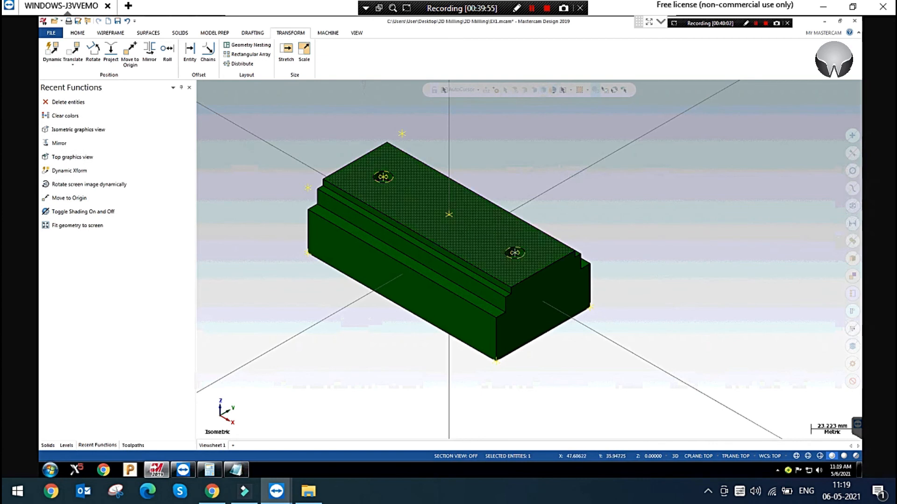
click(515, 252)
click(641, 157)
right_click(575, 145)
click(601, 132)
click(500, 137)
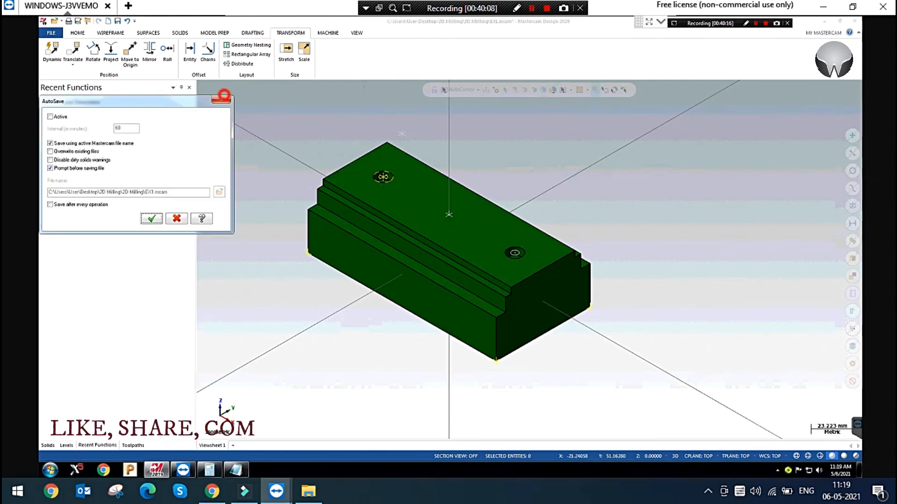
click(151, 219)
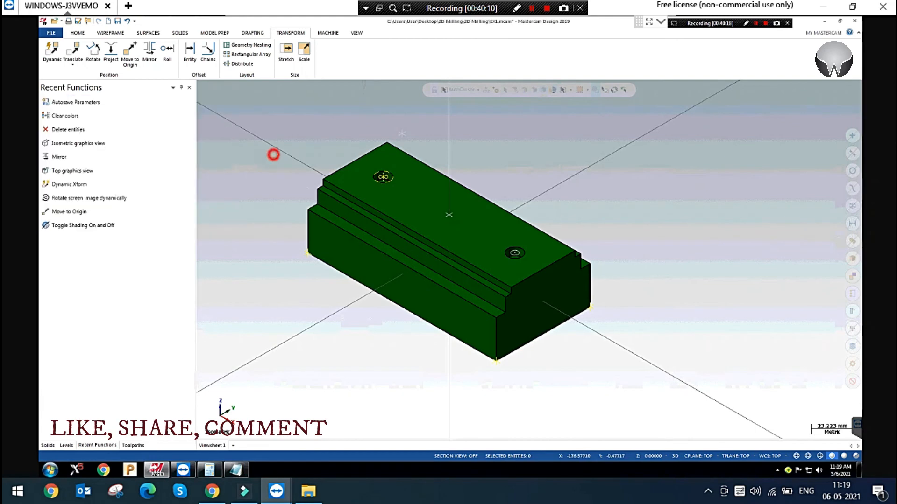
Try mirroring a copy of all entities about the Y offset of 80 and cancel the mirror
click(150, 51)
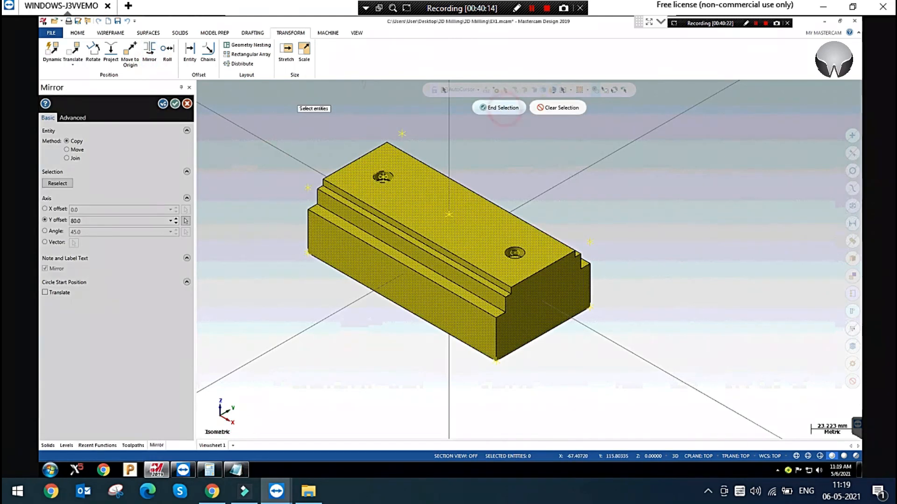
click(499, 107)
scroll(448, 248, up, 3)
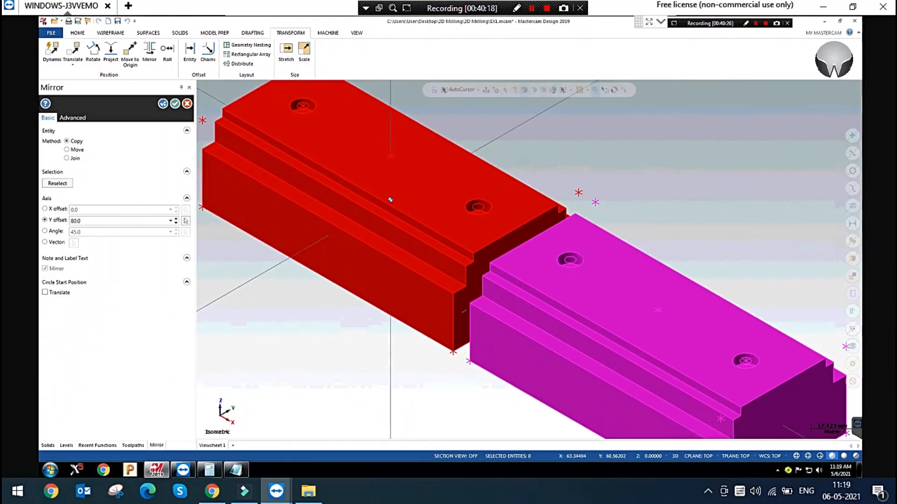
scroll(390, 199, down, 2)
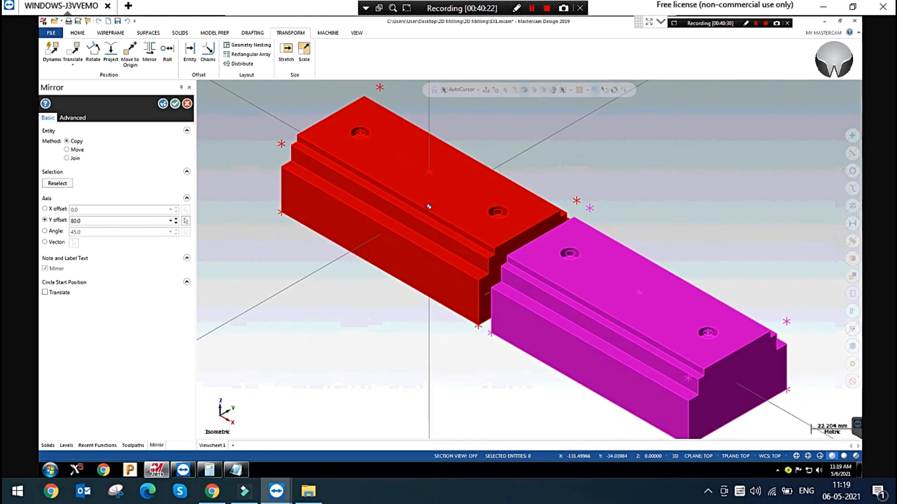
click(187, 103)
Delete the remaining wireframe entities in the hole at the part's +X end, using the Top view
click(577, 198)
key(Delete)
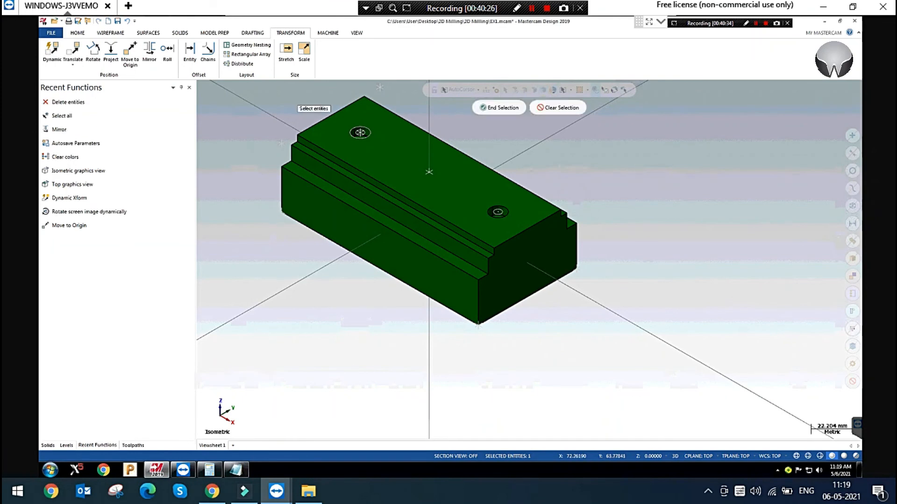
right_click(567, 149)
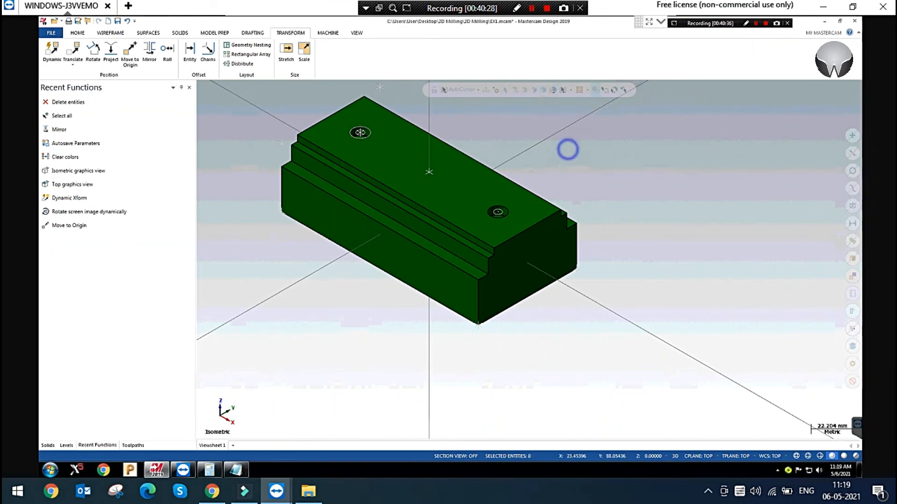
click(592, 195)
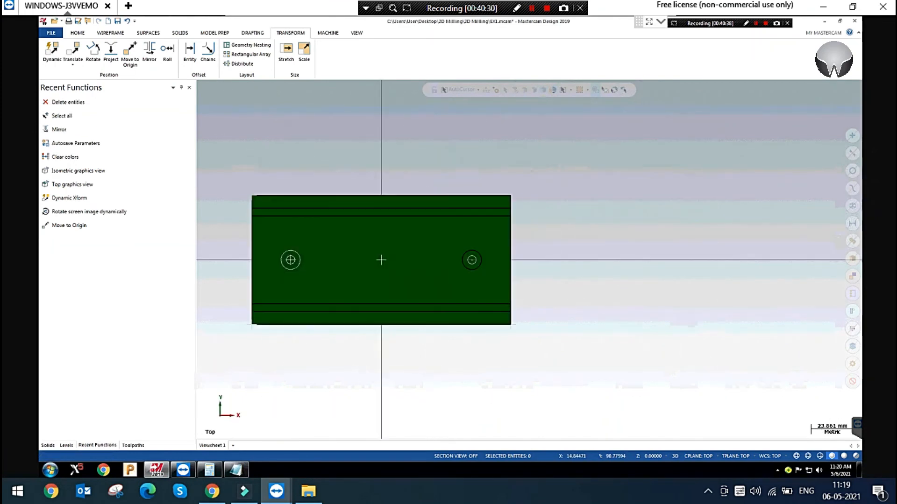
click(484, 266)
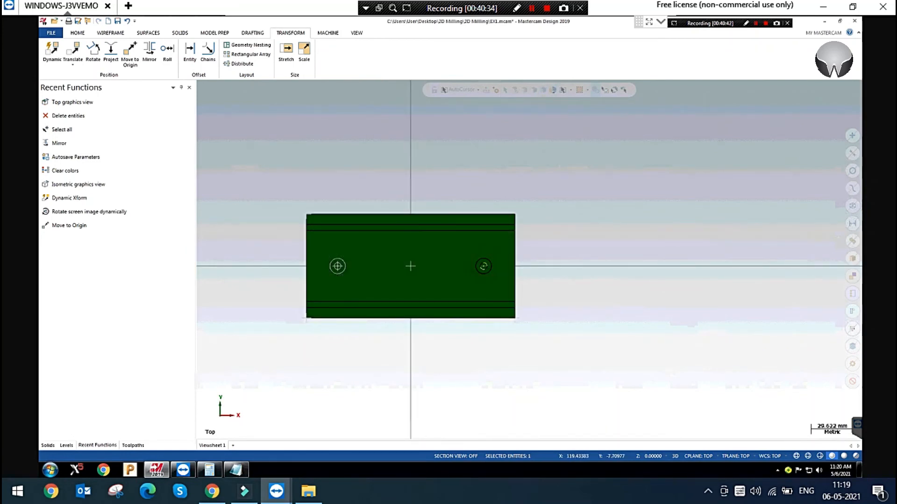
scroll(610, 307, down, 1)
key(Delete)
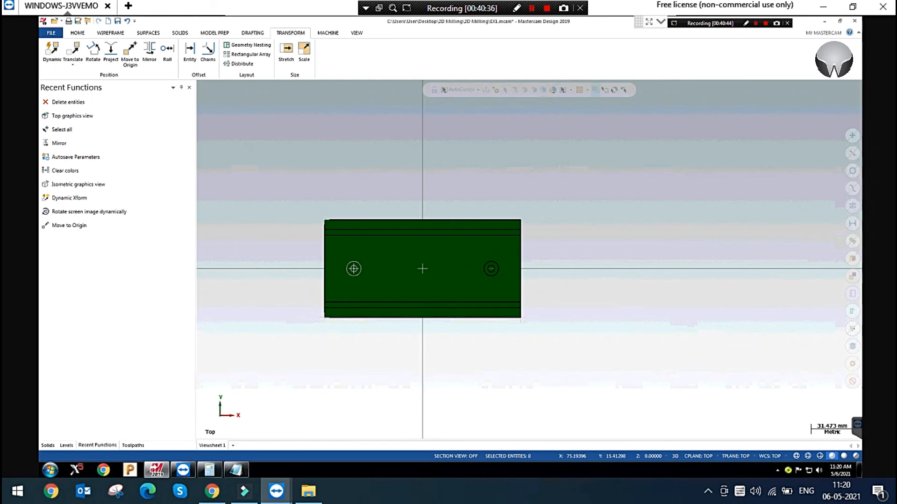
Window-select the whole part, preview its mirror copy about the Y offset of 80, and show it in Isometric view
drag(283, 183, 592, 378)
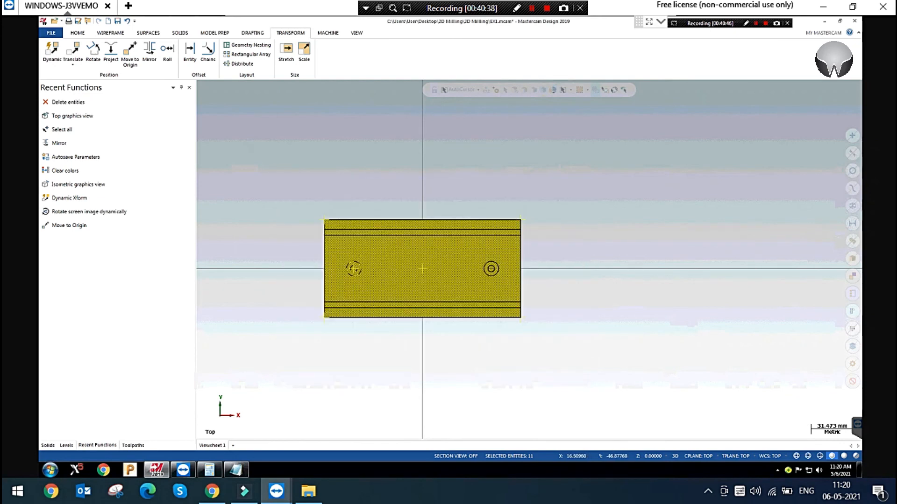
click(149, 51)
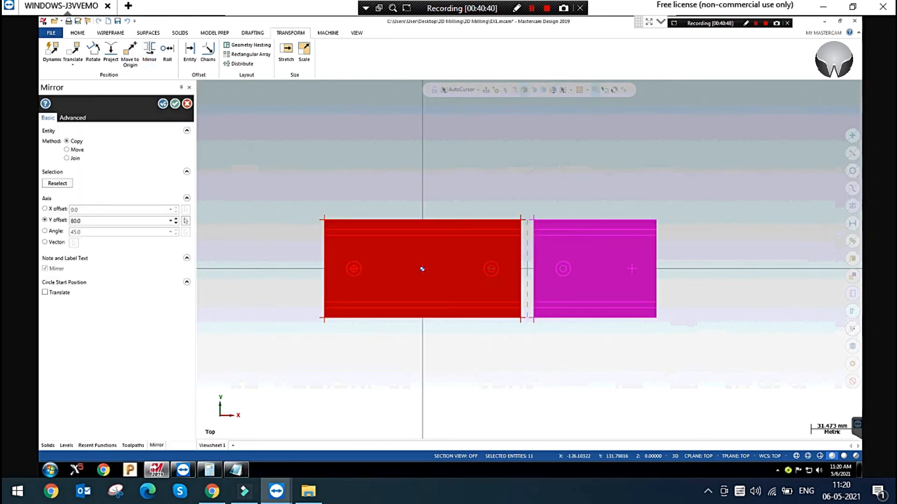
scroll(568, 360, up, 1)
right_click(537, 157)
click(574, 232)
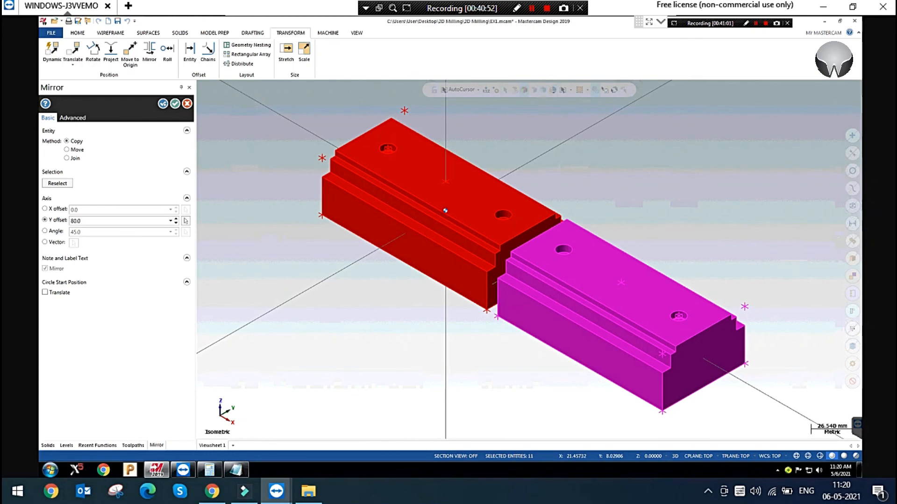
Pick a mirror axis position on the part's opposite side, at a Y offset of about -97.6
scroll(446, 211, up, 2)
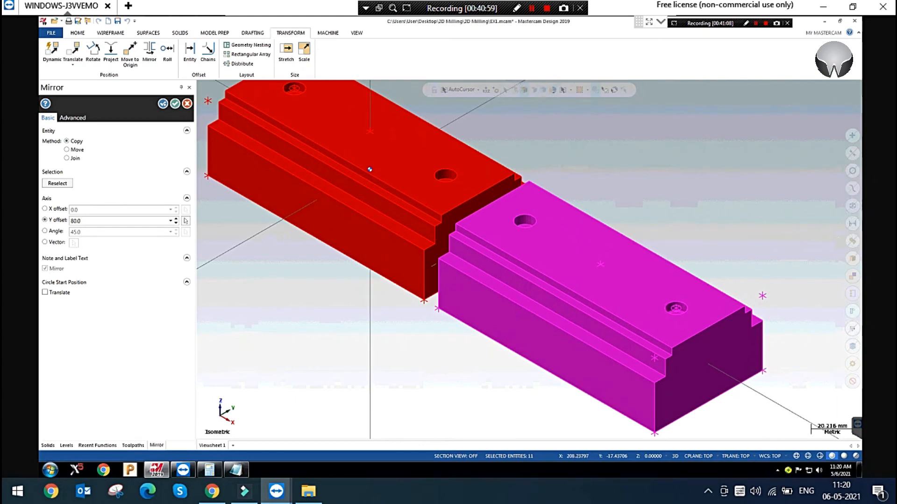
scroll(417, 201, down, 1)
click(282, 143)
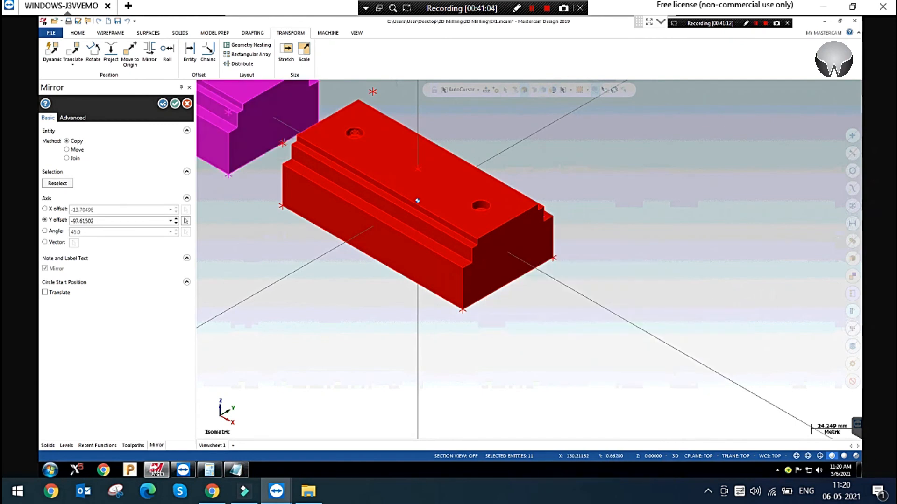
Set the mirror axis to a Y offset of 80 for the copied part
scroll(593, 304, down, 1)
click(108, 221)
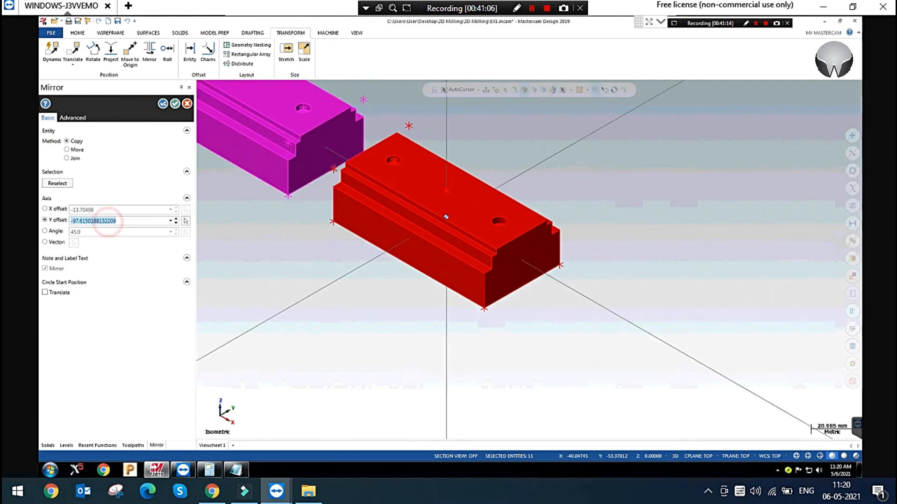
text(80)
key(Return)
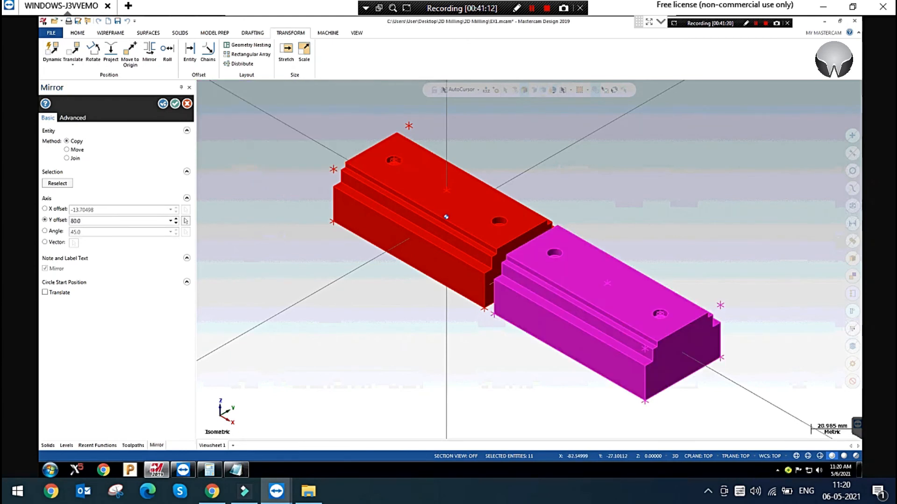
Draw a freehand center-anchored rectangle on the X axis, beyond the part's +X end, in Top view
click(110, 33)
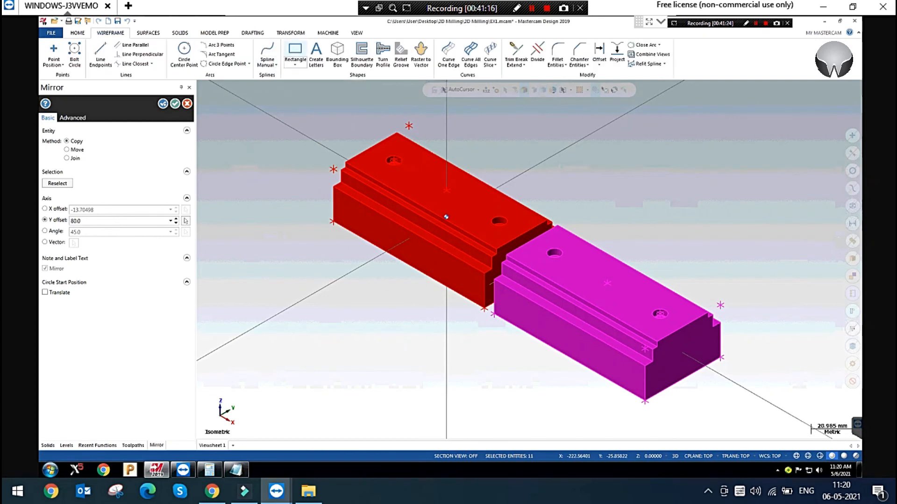
click(295, 49)
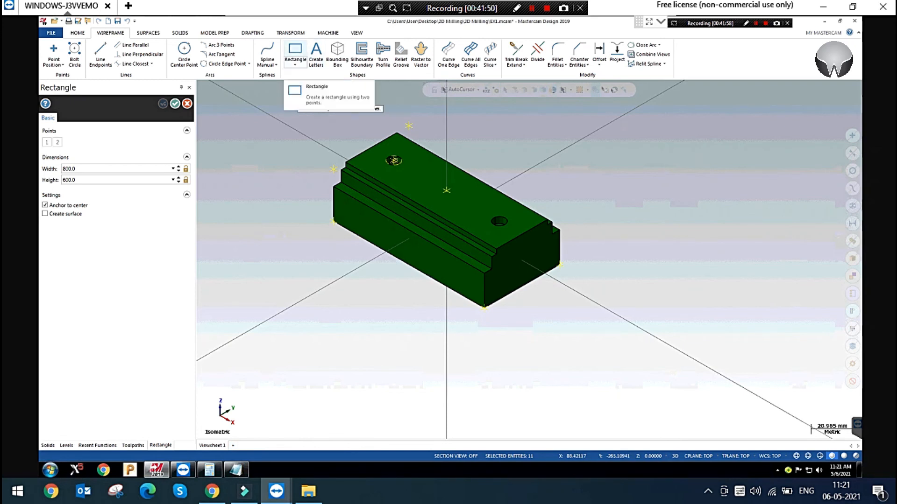
scroll(316, 259, down, 3)
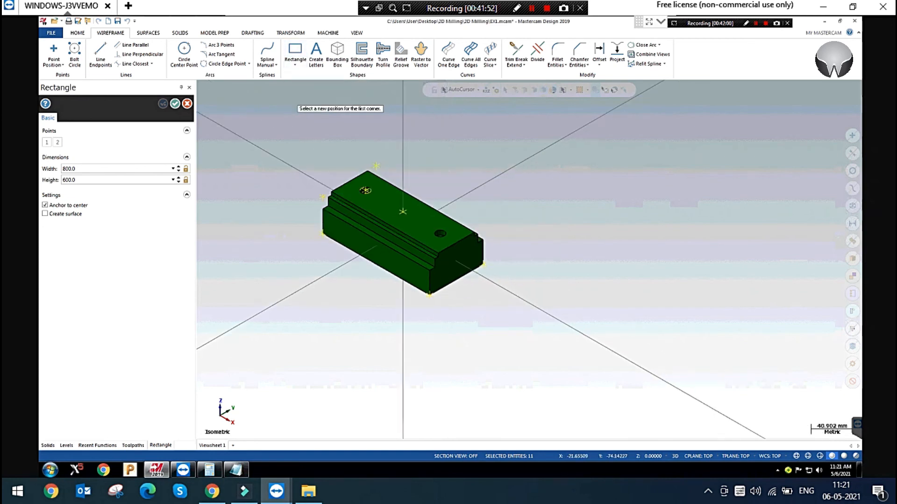
right_click(483, 198)
click(522, 246)
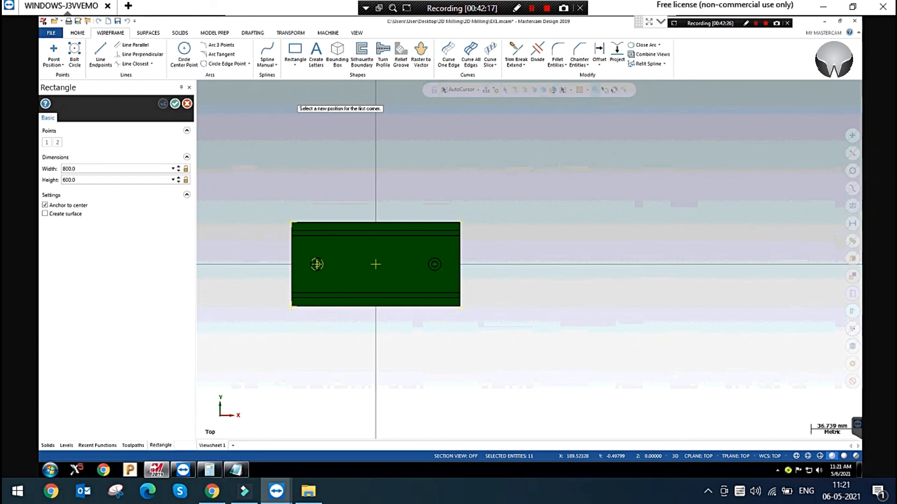
click(589, 263)
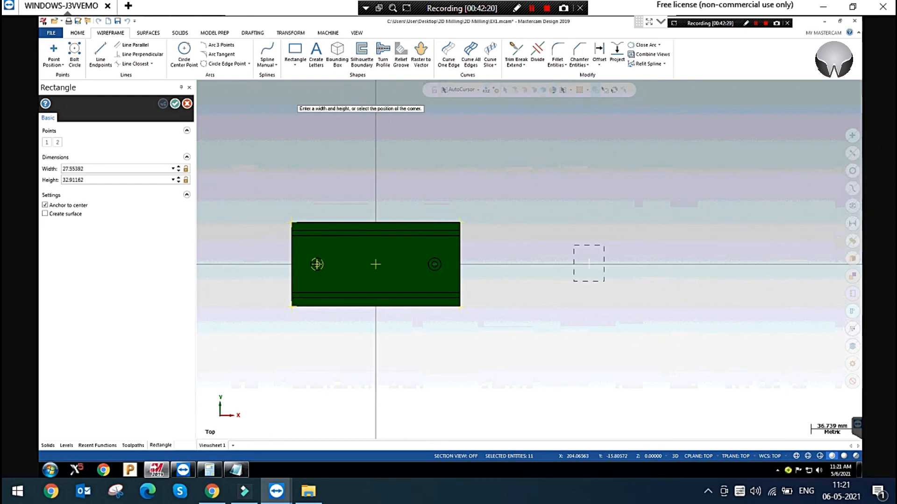
click(653, 289)
key(Escape)
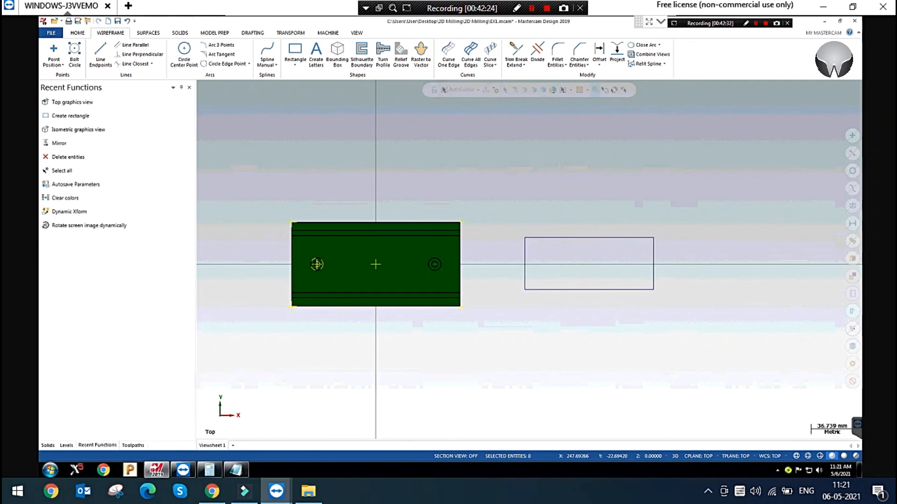
Draw two circles along the X axis inside the rectangle, with radii of about 5.2 mm and 4.9 mm
scroll(640, 231, up, 2)
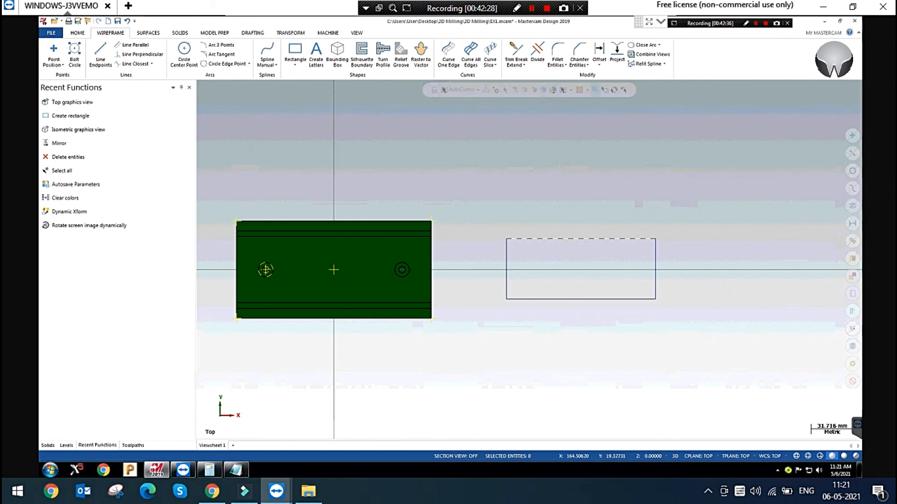
scroll(607, 248, down, 2)
scroll(607, 247, up, 2)
scroll(607, 248, down, 2)
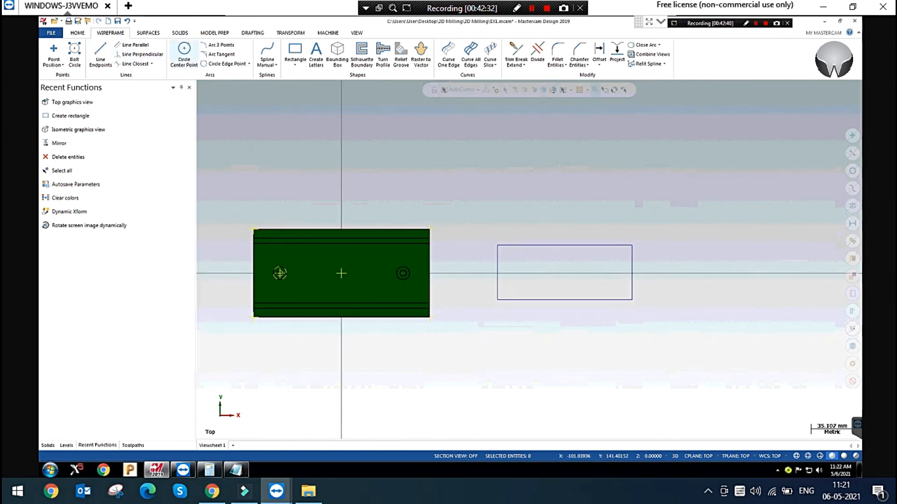
click(184, 52)
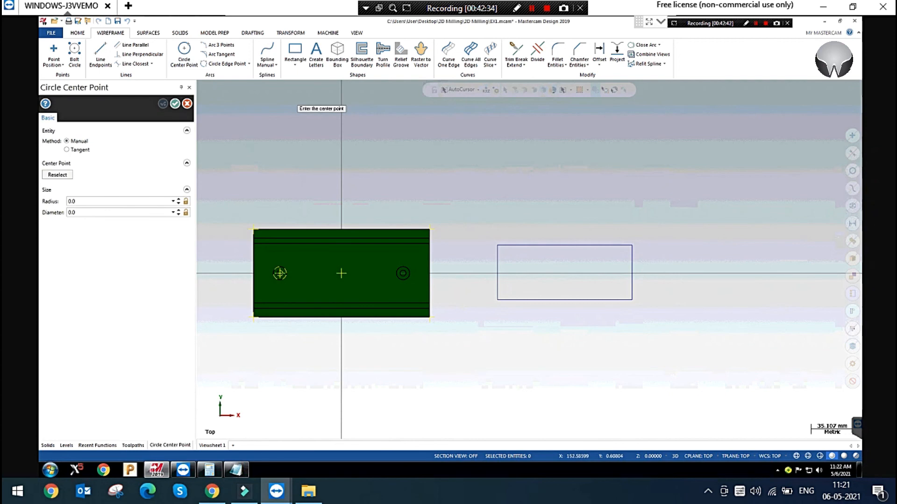
click(537, 273)
click(541, 274)
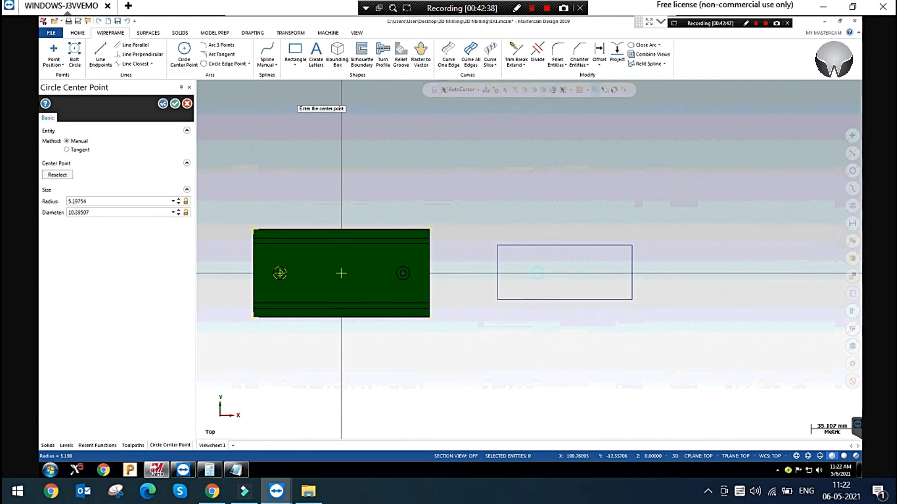
click(617, 273)
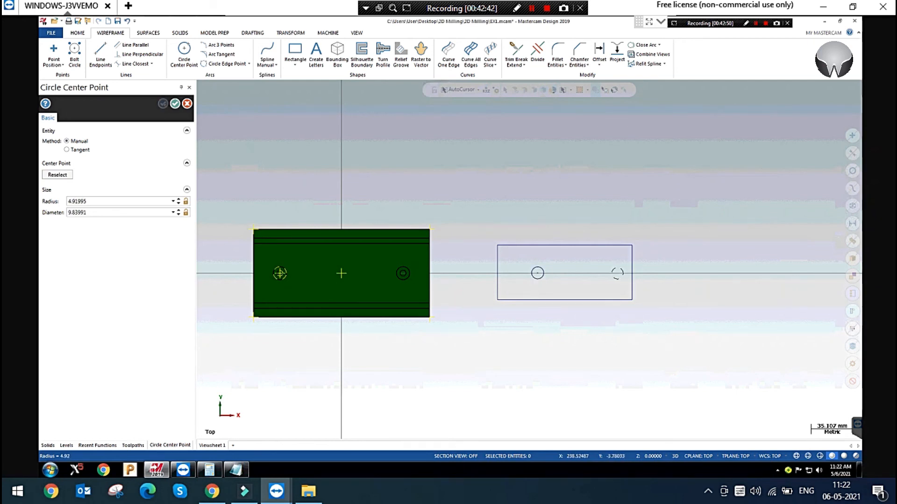
key(Escape)
Window-select the rectangle and its two circles and preview their mirror copy about a Y offset of -80
scroll(577, 322, down, 4)
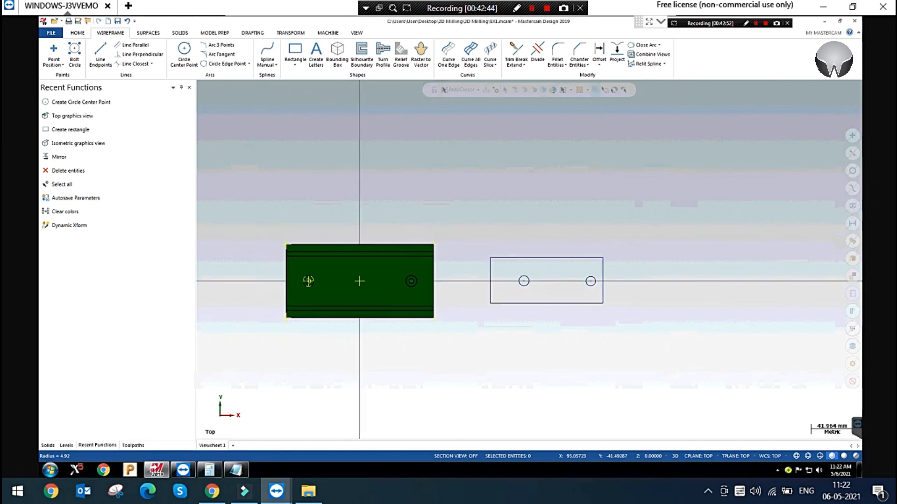
scroll(546, 305, up, 3)
scroll(535, 305, down, 3)
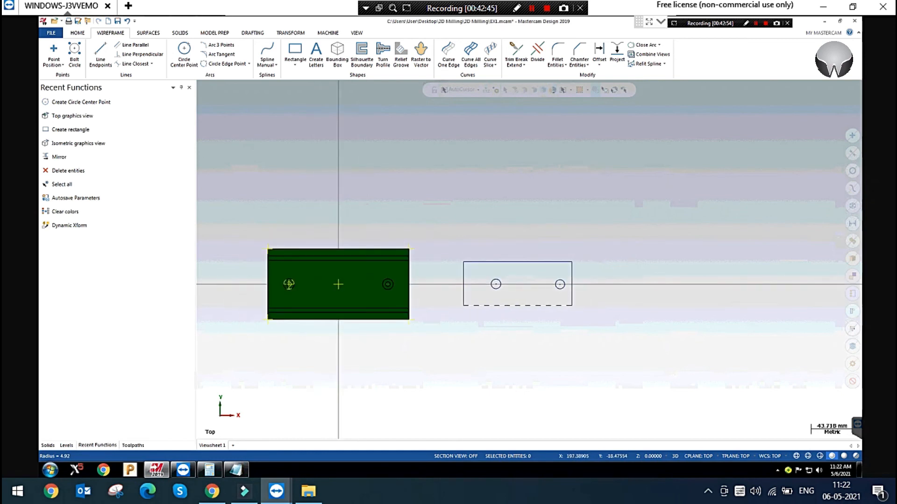
drag(438, 242, 624, 341)
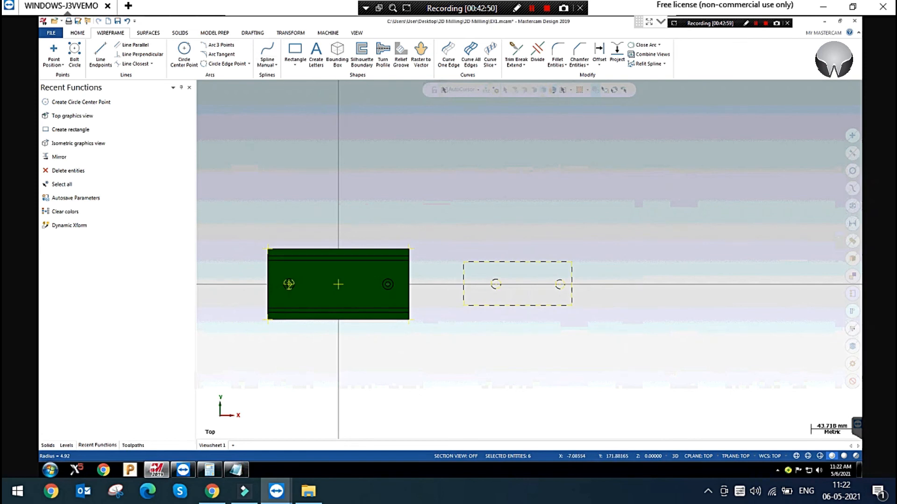
click(290, 32)
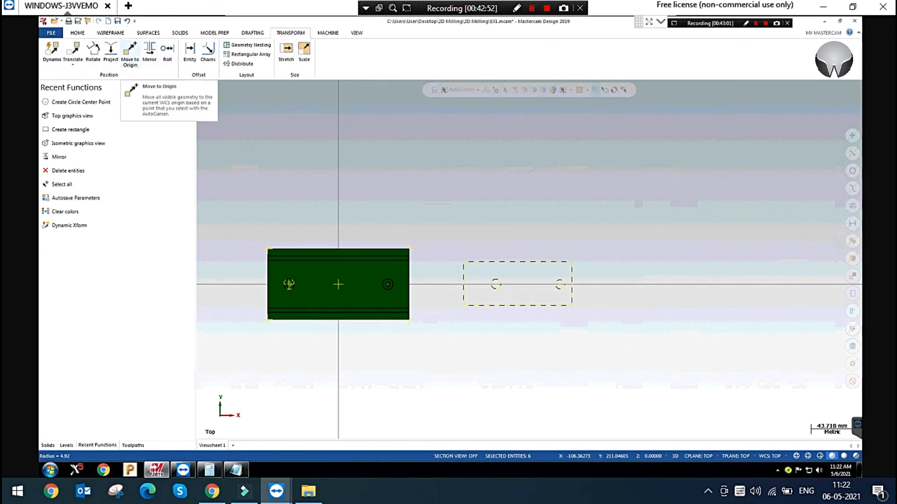
click(149, 52)
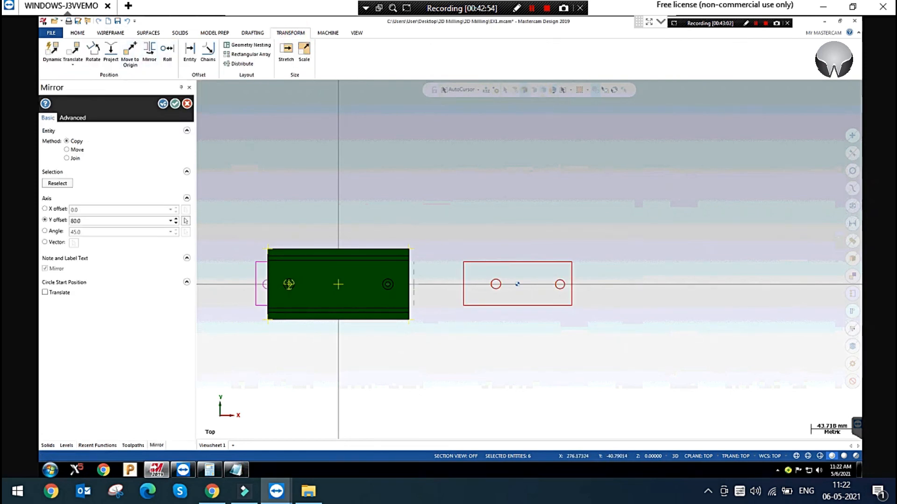
double_click(89, 219)
scroll(517, 283, down, 1)
click(71, 221)
click(72, 220)
double_click(73, 221)
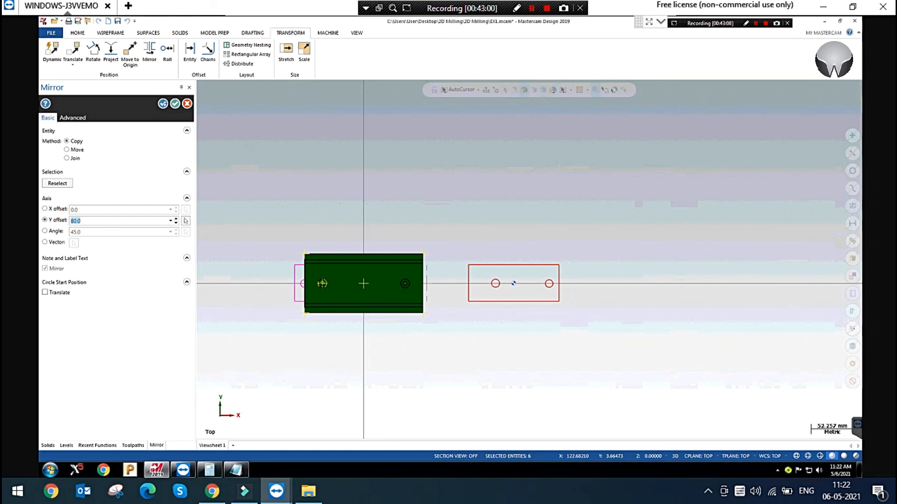
click(71, 221)
text(-)
key(Return)
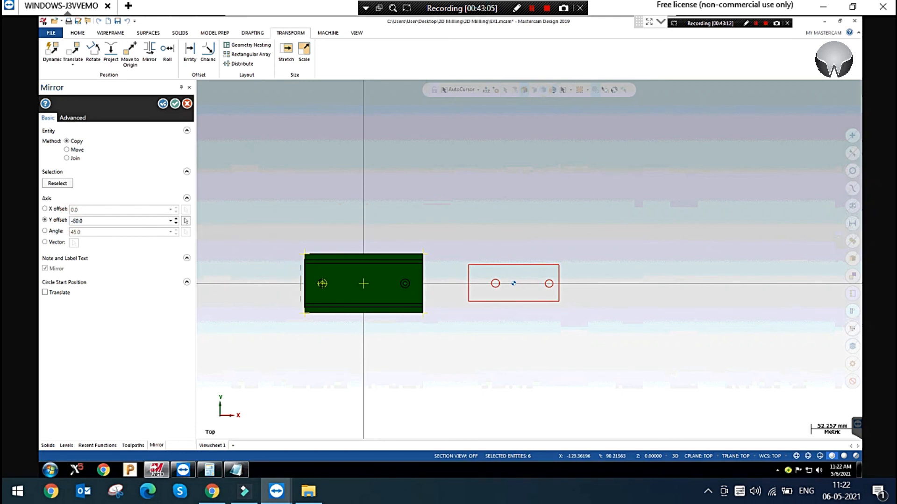
scroll(533, 329, down, 5)
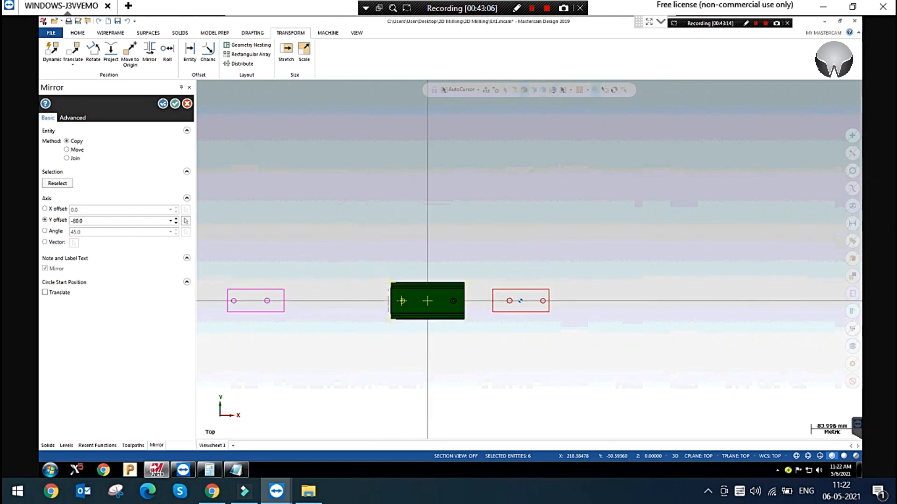
Try Y offsets of 100 and 200 for the mirror axis of the rectangle and circles
click(87, 221)
double_click(87, 221)
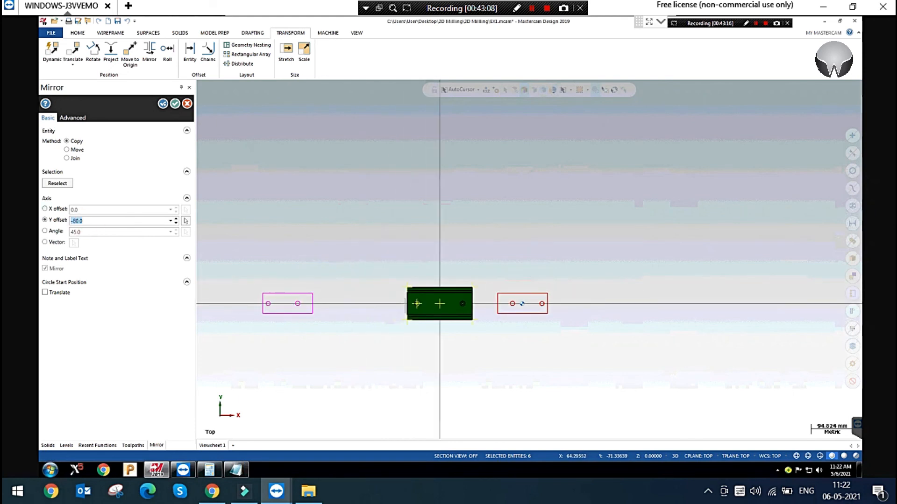
text(100)
key(Return)
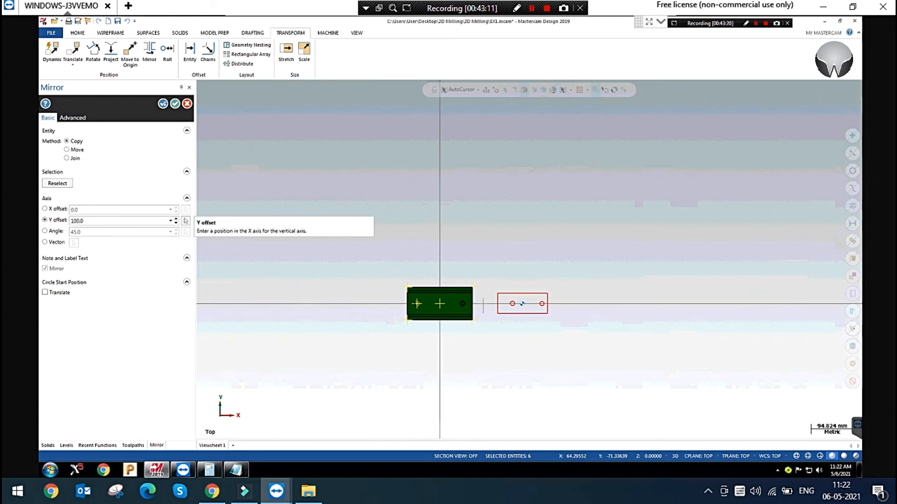
click(90, 221)
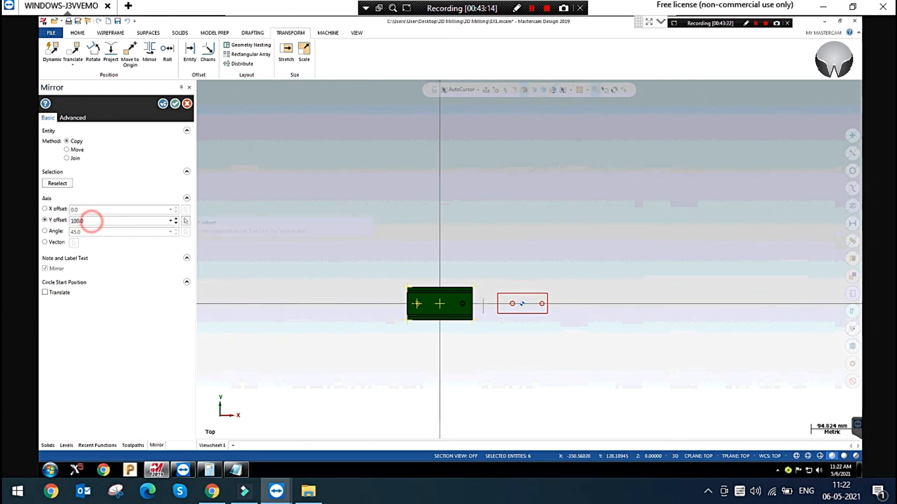
text(200)
key(Return)
click(108, 222)
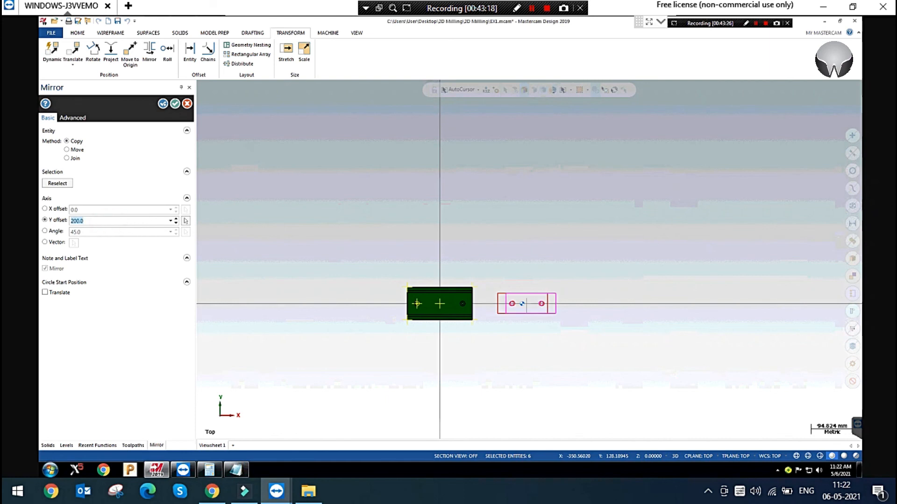
Pick the mirror axis position near the rectangle's centre, at a Y offset of about 190.3
scroll(579, 312, up, 1)
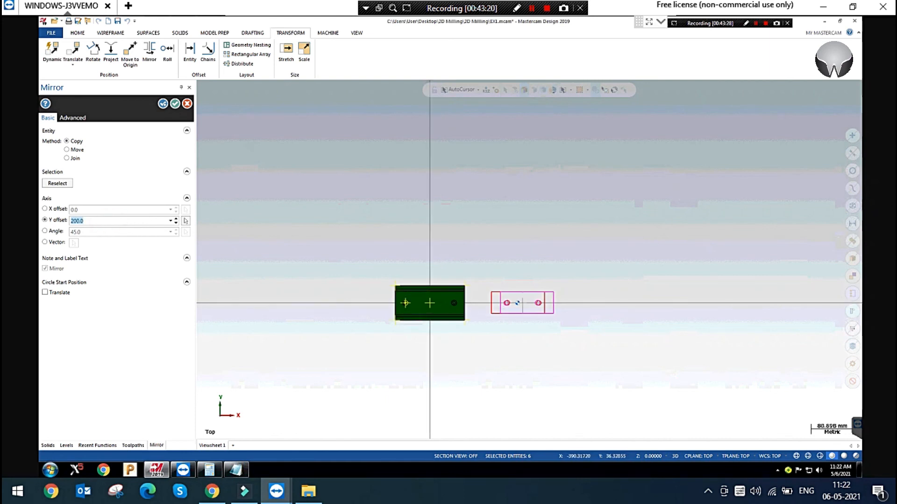
click(185, 221)
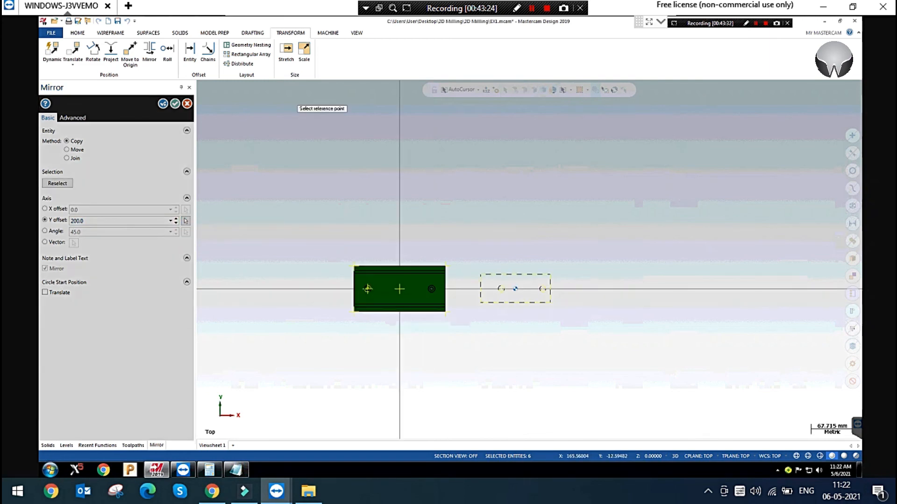
click(515, 288)
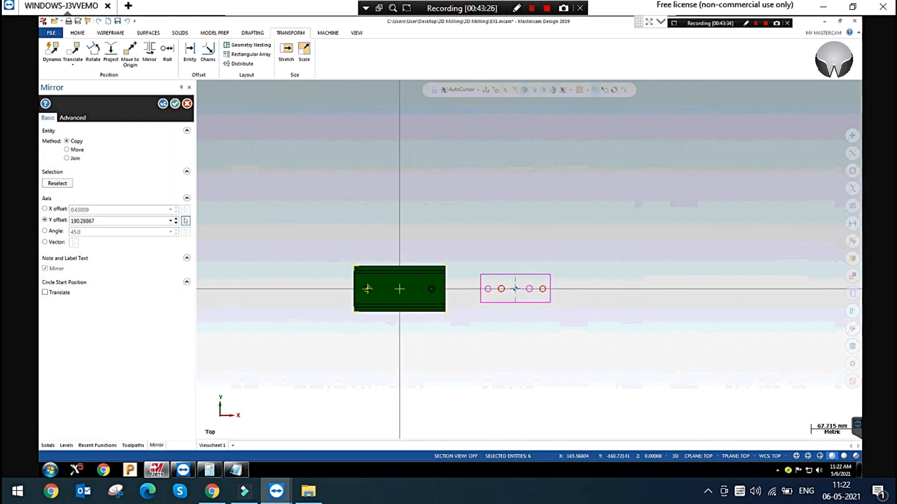
Preview the mirror copy of the rectangle and circles at Y offsets of 50 and 500
double_click(116, 221)
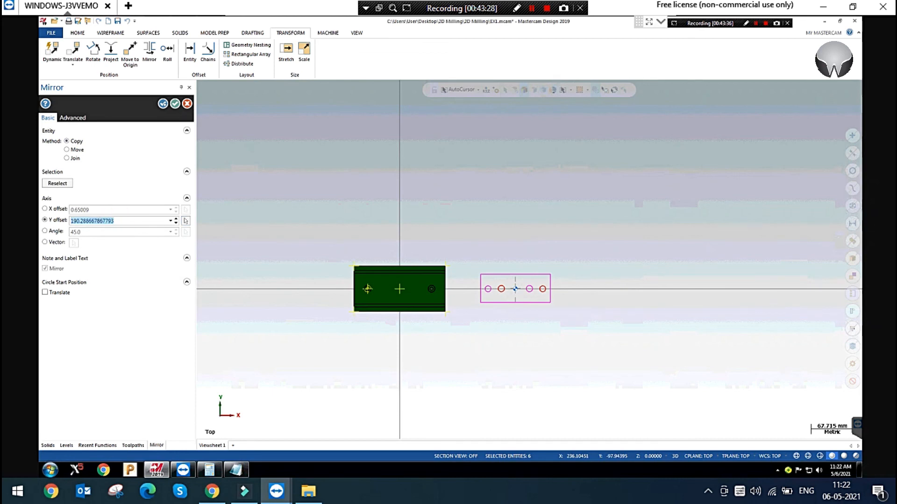
text(50)
key(Return)
click(84, 220)
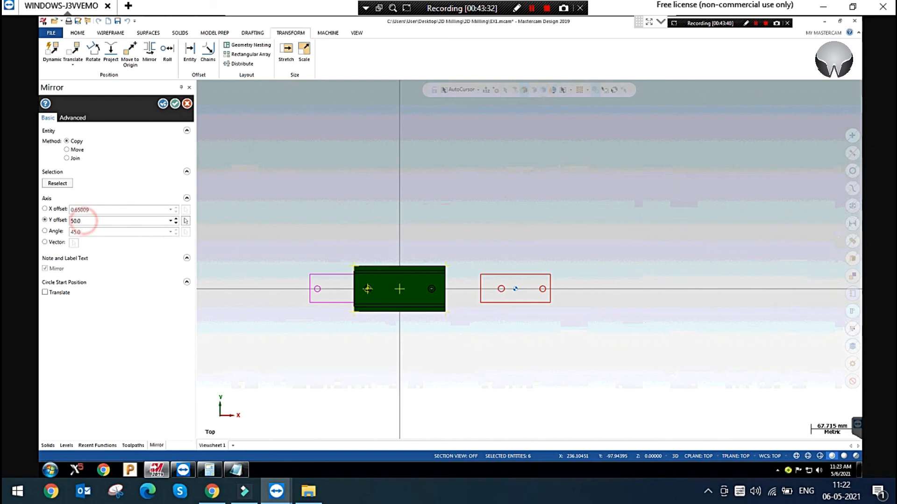
text(500)
key(Return)
middle_drag(703, 288, 483, 276)
scroll(483, 276, up, 1)
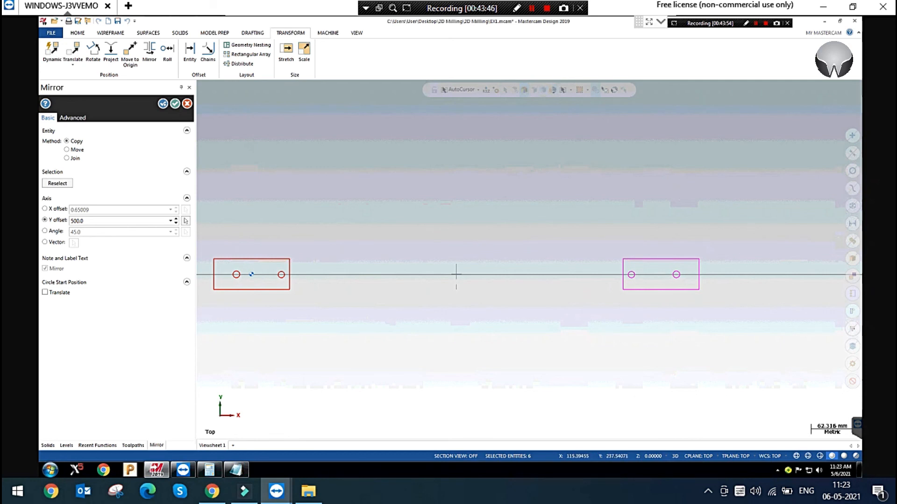
Cancel the mirror and show the part and the rectangle with its circles in Isometric view
click(186, 103)
scroll(654, 308, down, 4)
scroll(337, 297, up, 7)
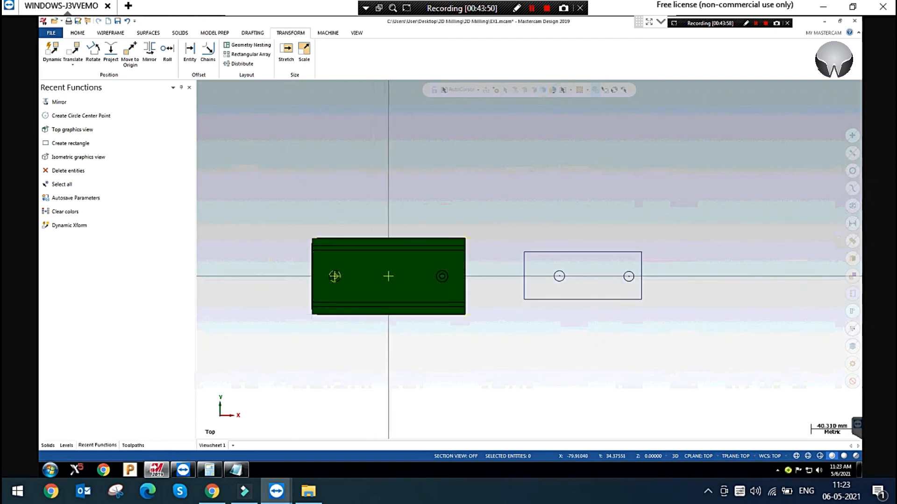
right_click(505, 173)
click(544, 246)
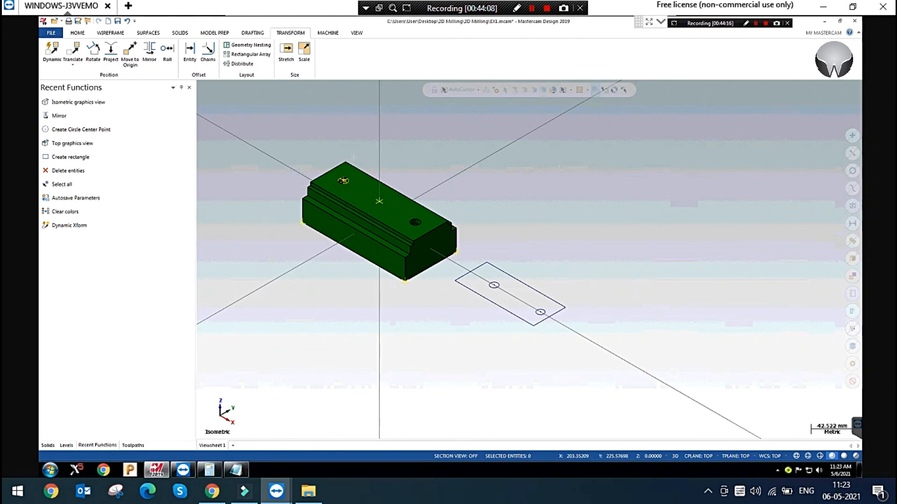
scroll(575, 198, up, 1)
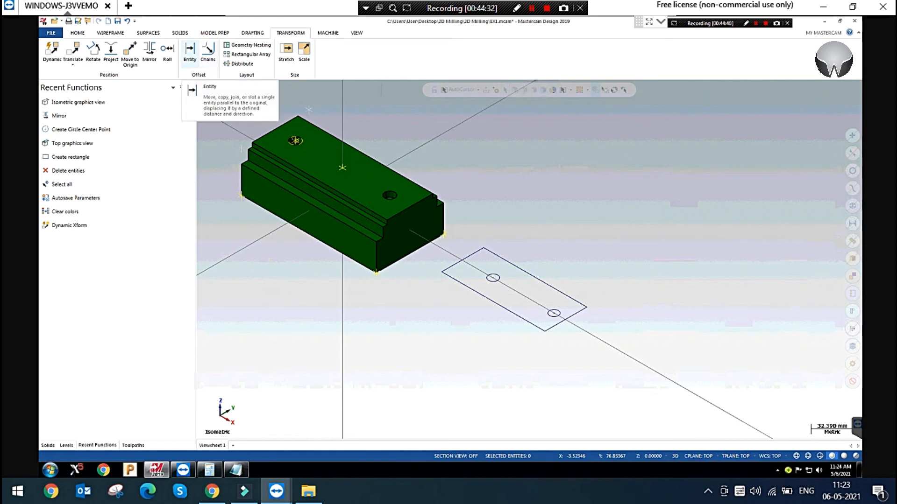
click(111, 33)
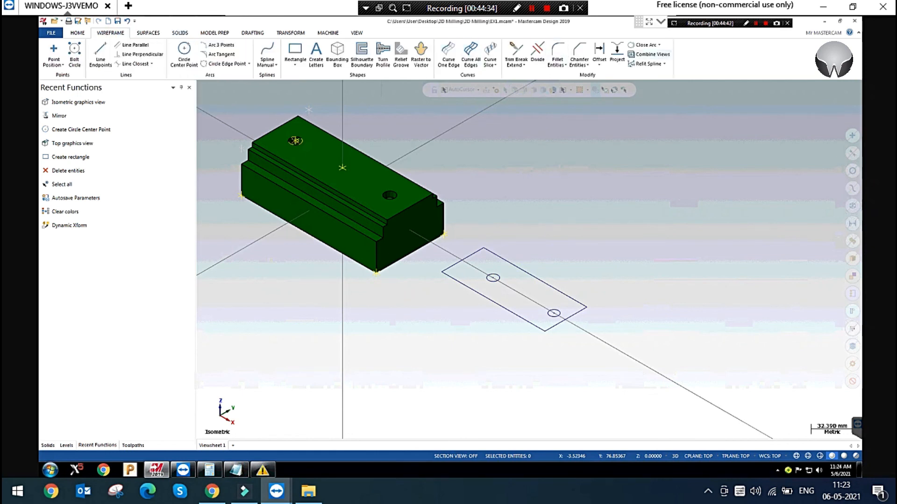
click(600, 65)
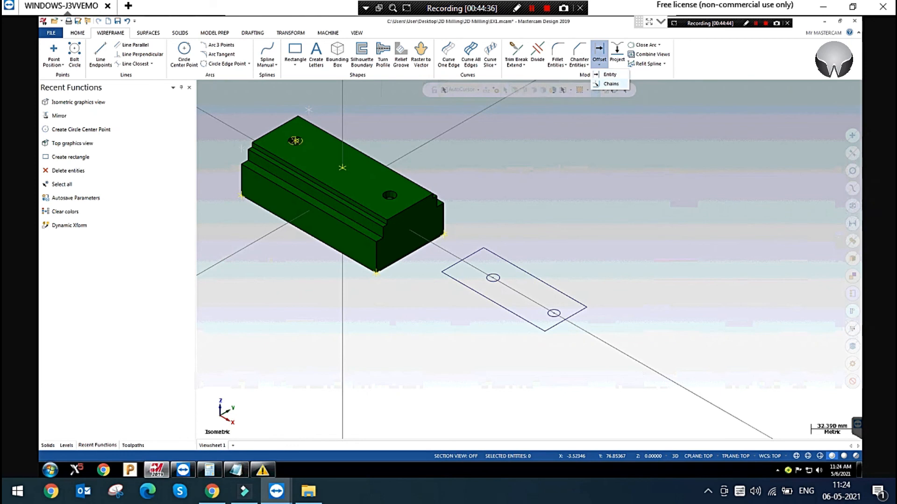
click(702, 164)
click(292, 32)
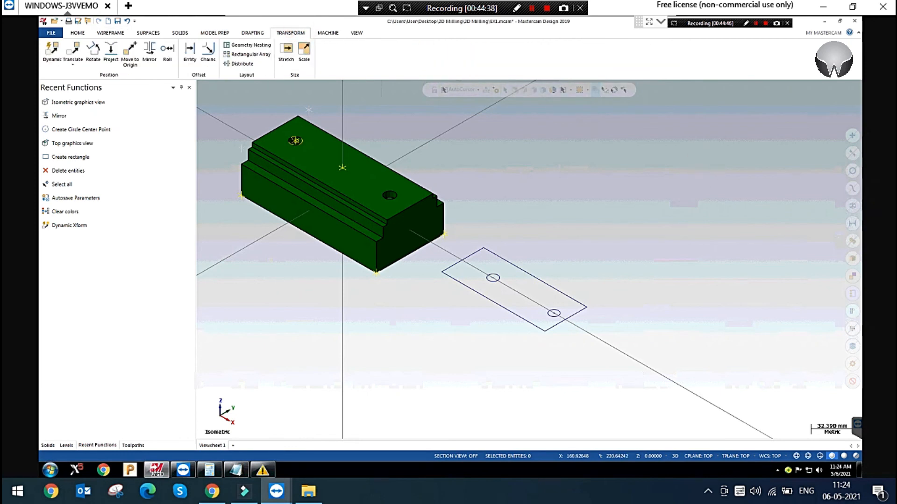
click(629, 248)
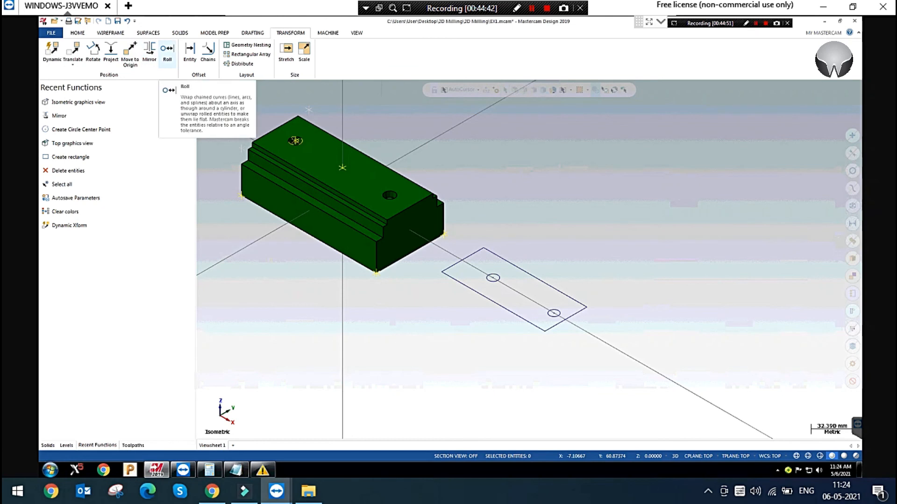
click(571, 178)
scroll(434, 208, down, 5)
scroll(543, 211, up, 5)
click(542, 212)
Draw a freeform two-endpoint line about 98.7 mm long at about 81 degrees, beside the rectangle with circles
click(111, 32)
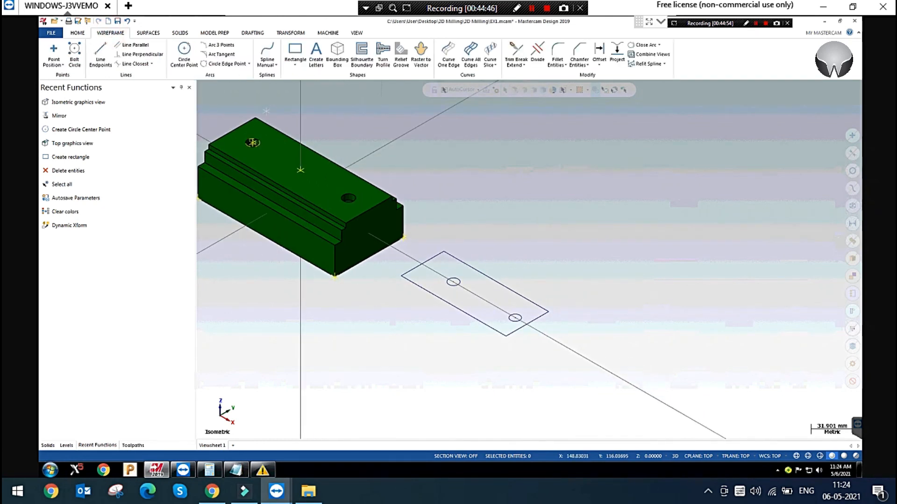
click(100, 51)
click(500, 254)
click(602, 210)
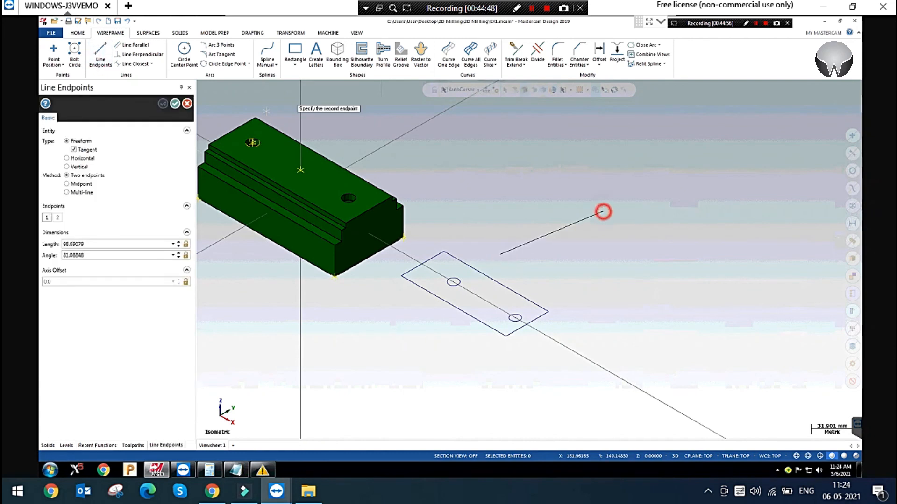
click(175, 103)
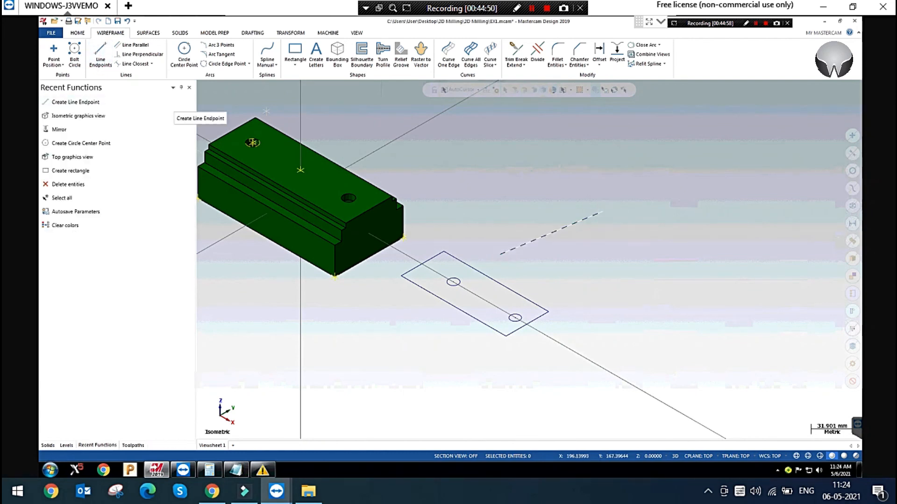
Start a Roll in Copy mode and chain the new angled line as the geometry to roll
scroll(604, 232, up, 3)
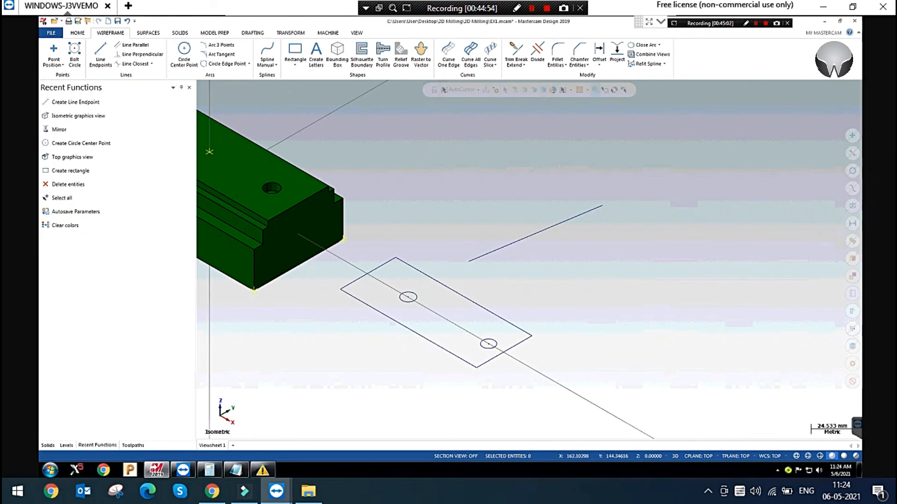
click(290, 33)
click(167, 52)
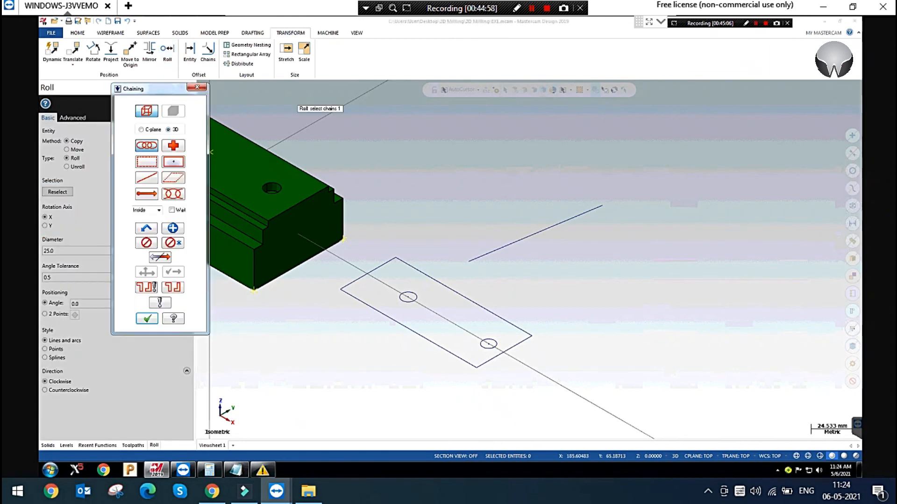
click(481, 256)
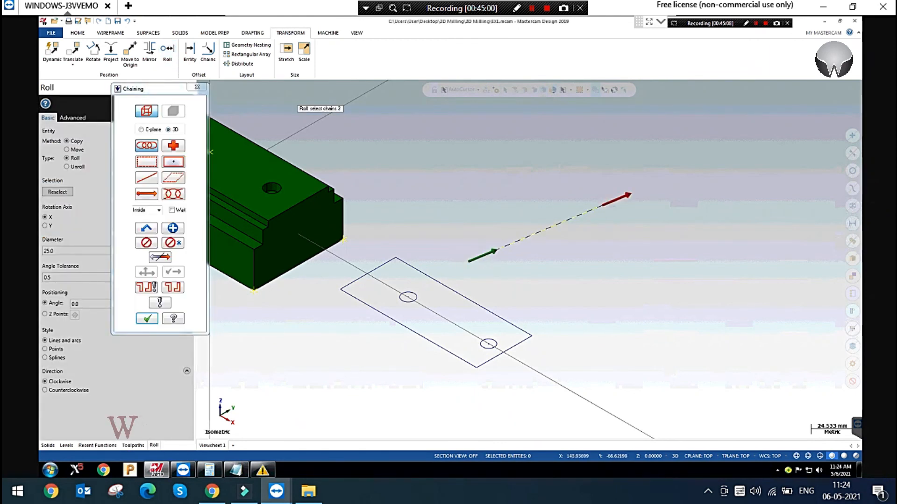
click(147, 319)
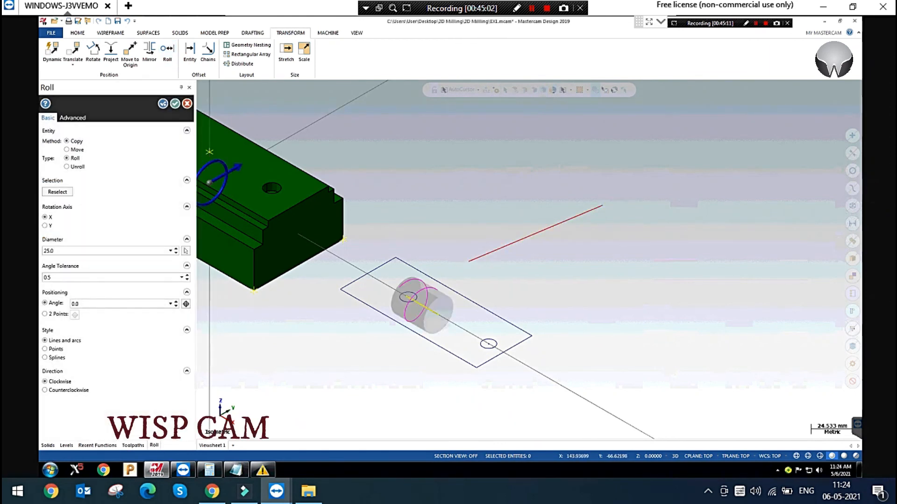
scroll(527, 262, down, 1)
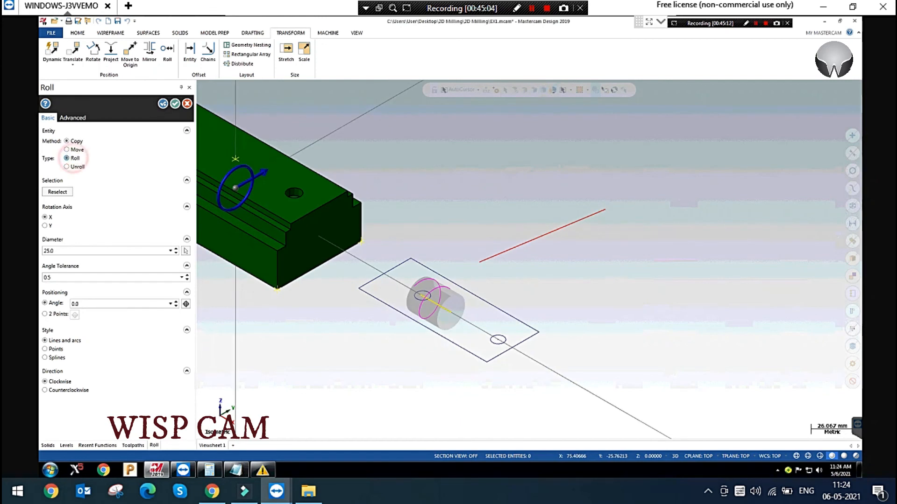
scroll(513, 289, up, 1)
scroll(510, 284, up, 1)
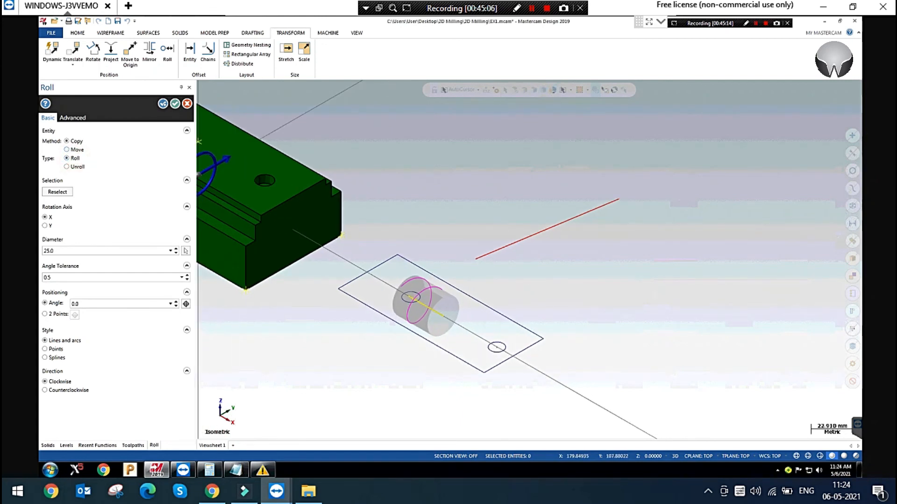
Set the roll diameter to 50 and inspect the rolled preview from a rotated view
click(63, 251)
text(50.0)
key(Return)
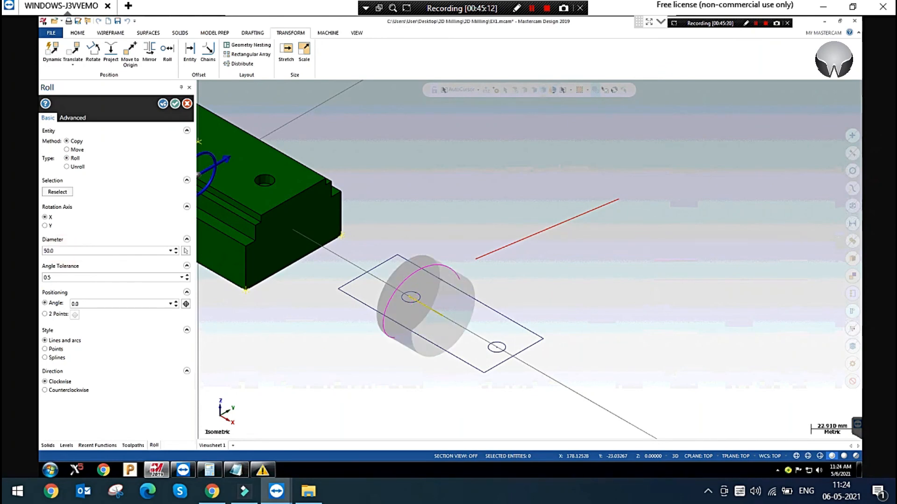
scroll(560, 241, down, 1)
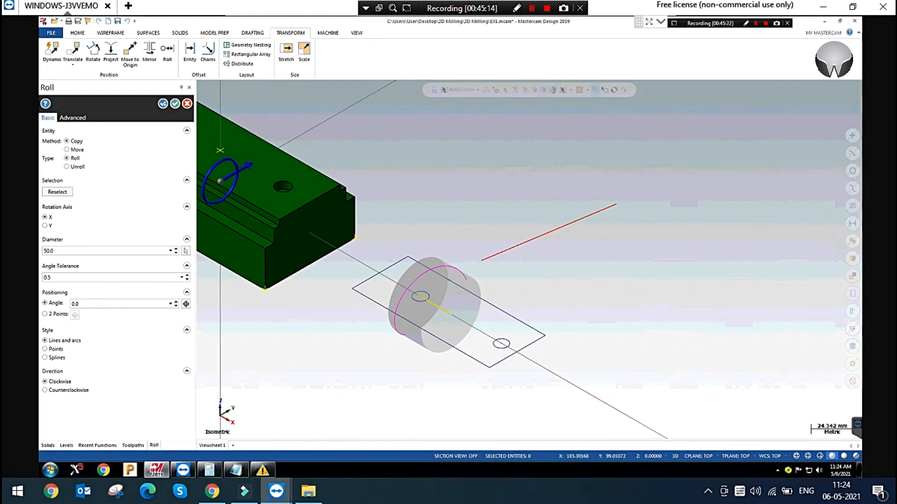
right_click(561, 241)
click(597, 266)
click(626, 303)
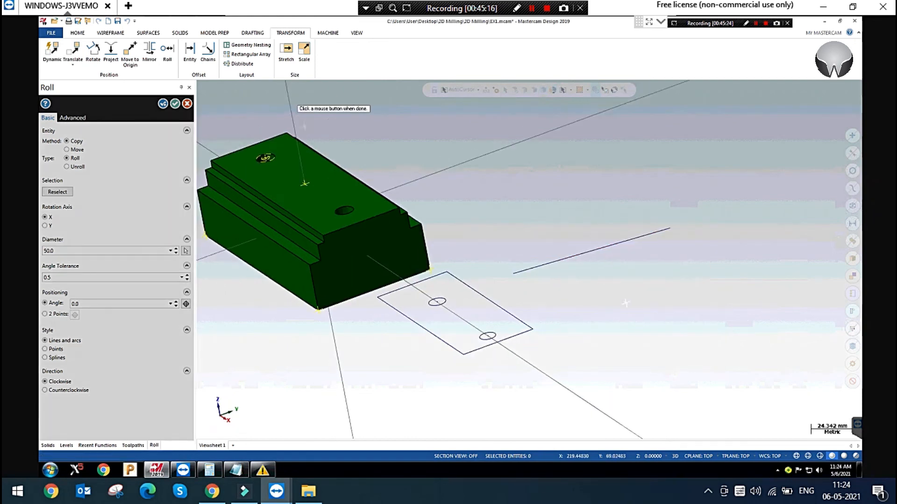
click(587, 295)
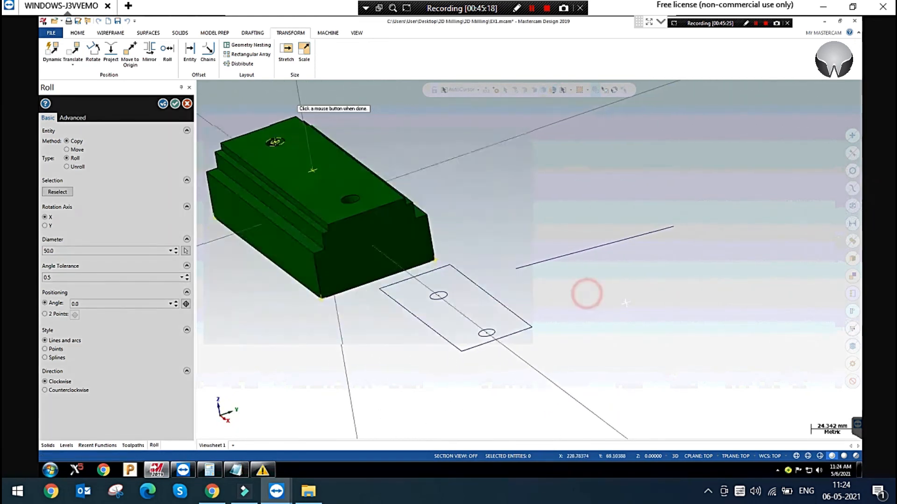
click(54, 250)
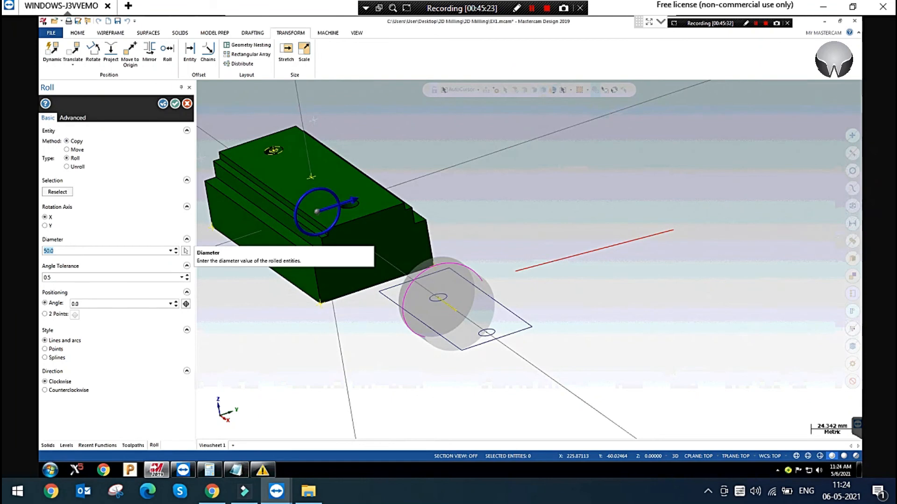
Preview the roll about the Y axis in Isometric view, and switch the rotation axis back to X
click(45, 217)
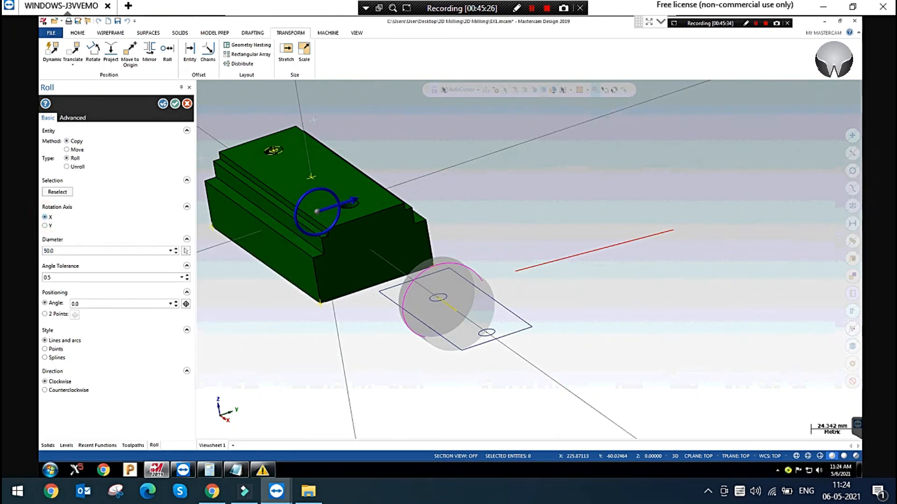
click(45, 226)
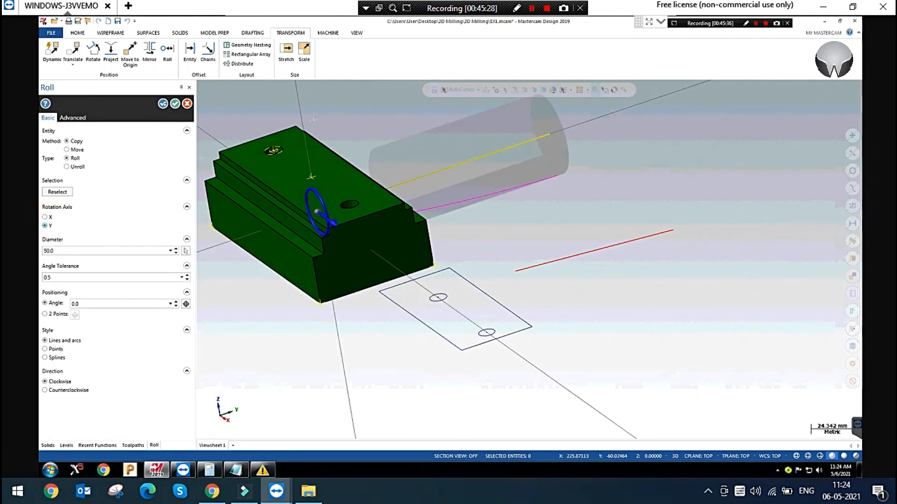
scroll(368, 317, down, 1)
right_click(352, 155)
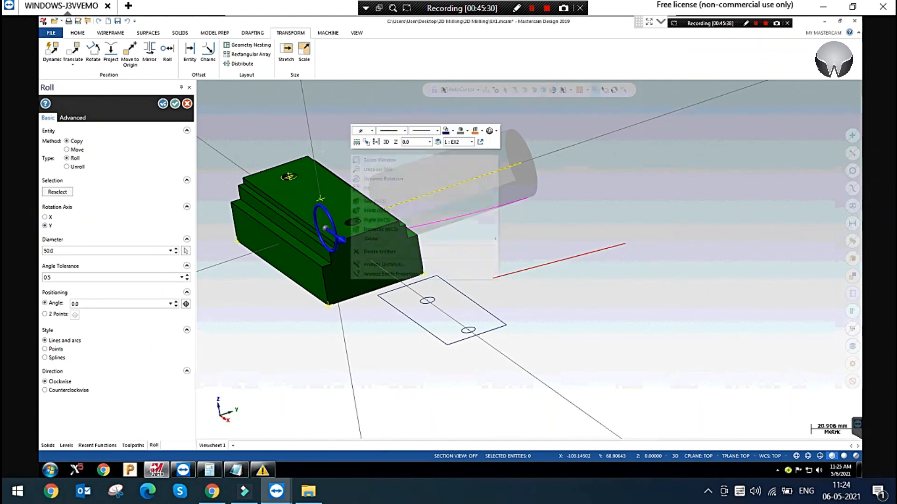
click(381, 179)
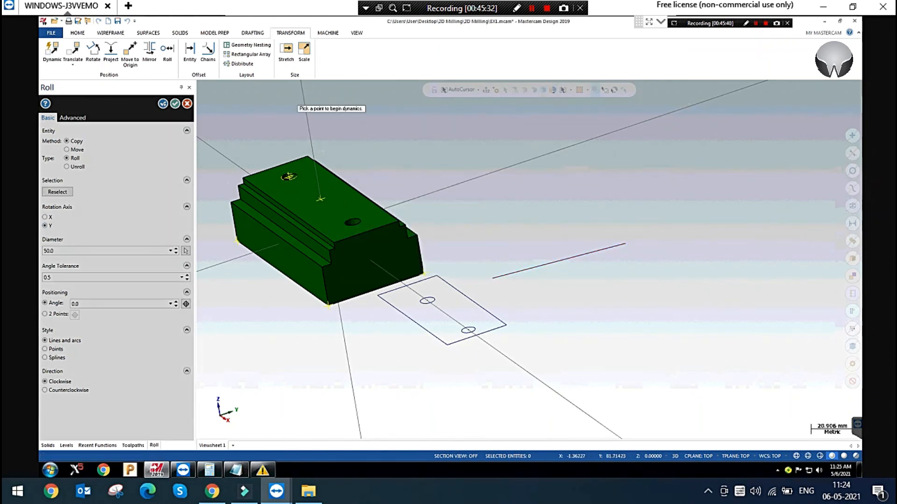
click(204, 151)
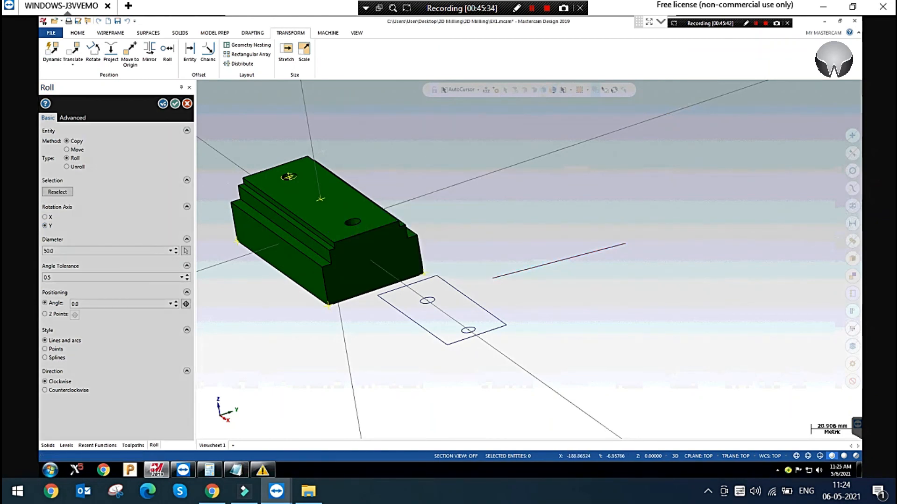
click(392, 135)
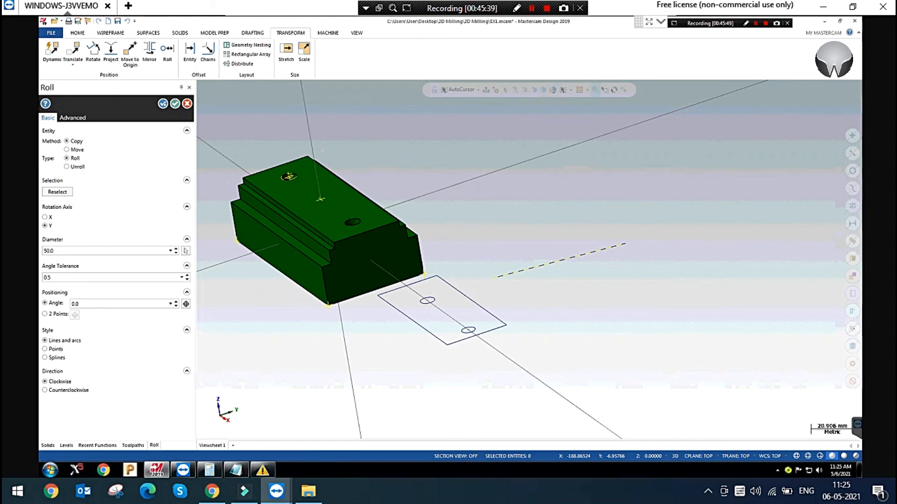
right_click(392, 134)
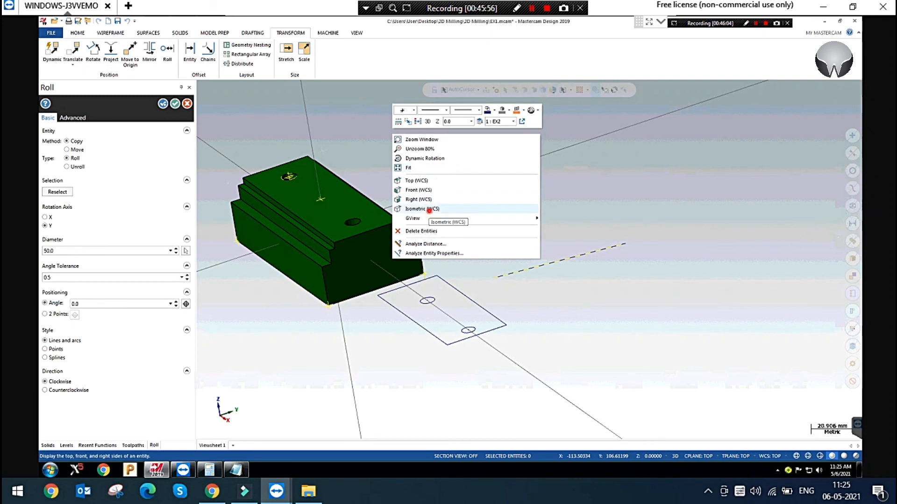
click(422, 209)
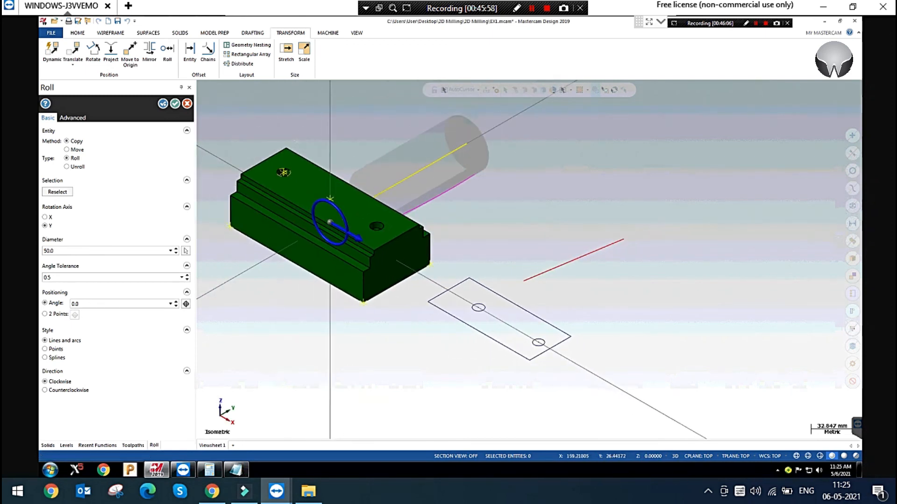
click(44, 217)
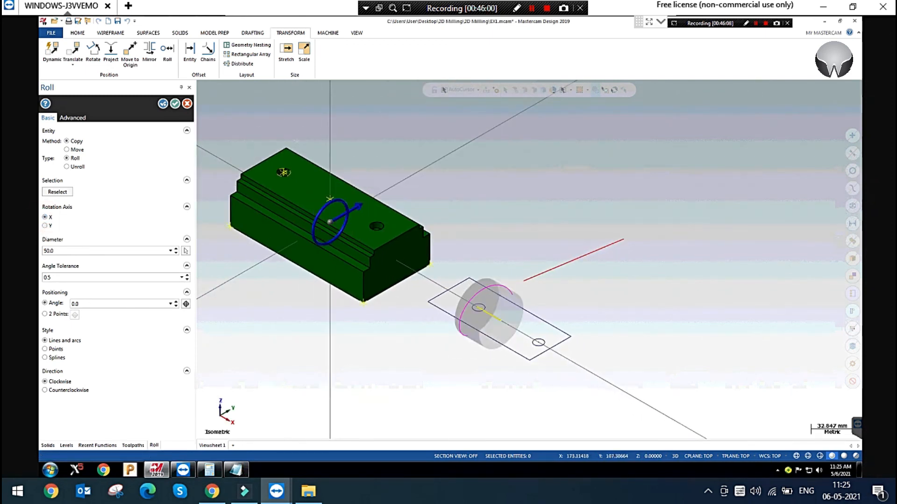
Try a roll angle tolerance of 0.1 and refine it to 0.01
scroll(502, 324, up, 3)
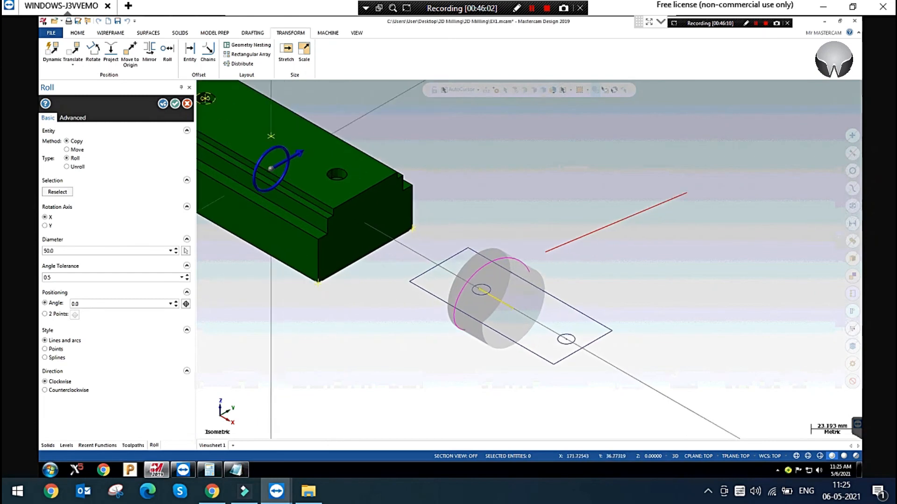
click(63, 279)
key(BackSpace)
text(.1)
key(Return)
scroll(444, 318, down, 1)
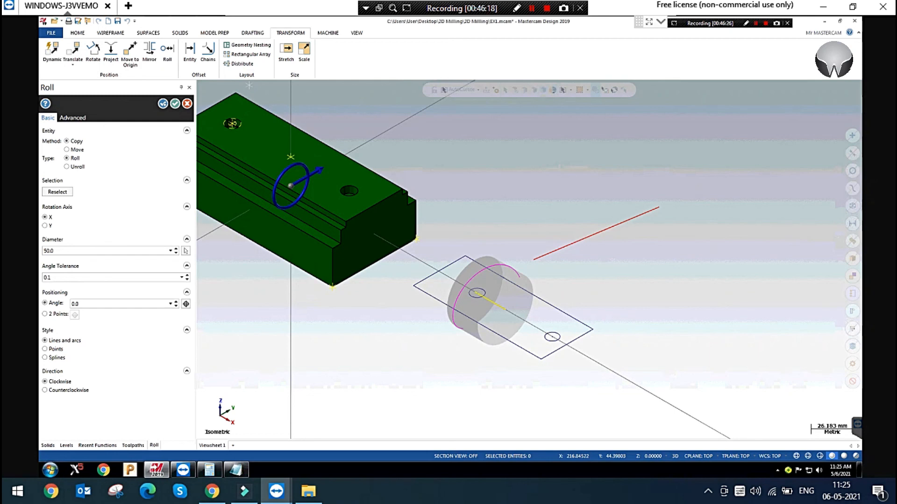
click(65, 276)
text(.01)
key(Return)
Try a positioning angle of 15 for the rolled line and change it to 30
click(86, 304)
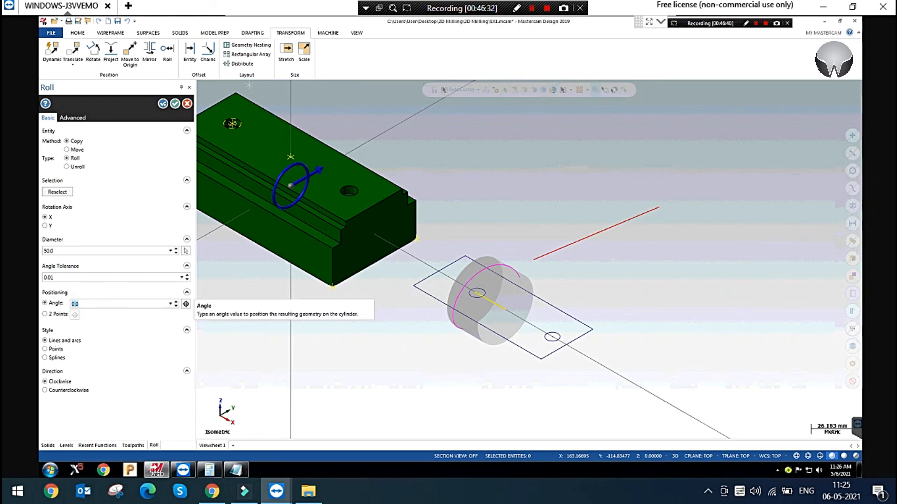
text(15)
key(Return)
scroll(588, 309, up, 4)
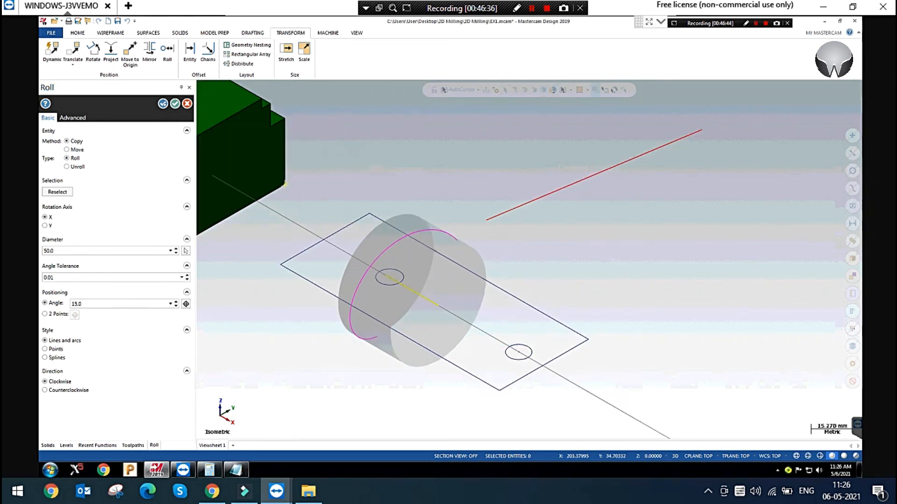
double_click(96, 304)
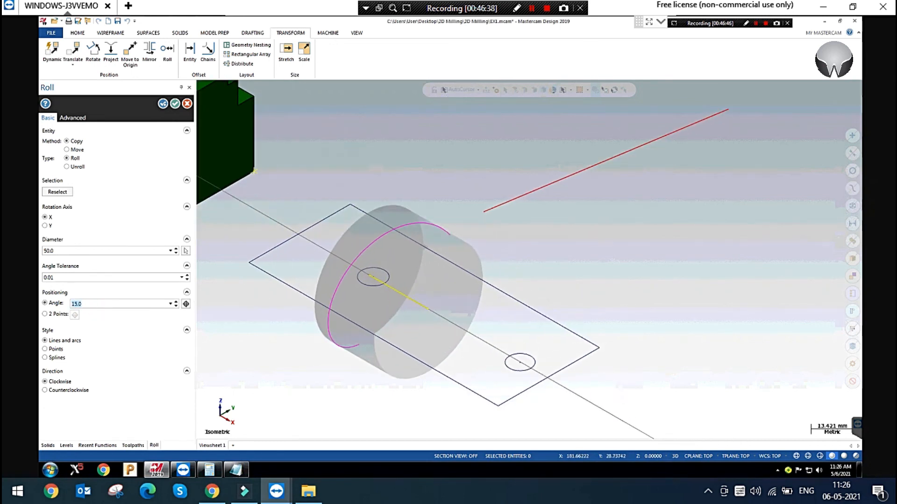
text(30)
key(Return)
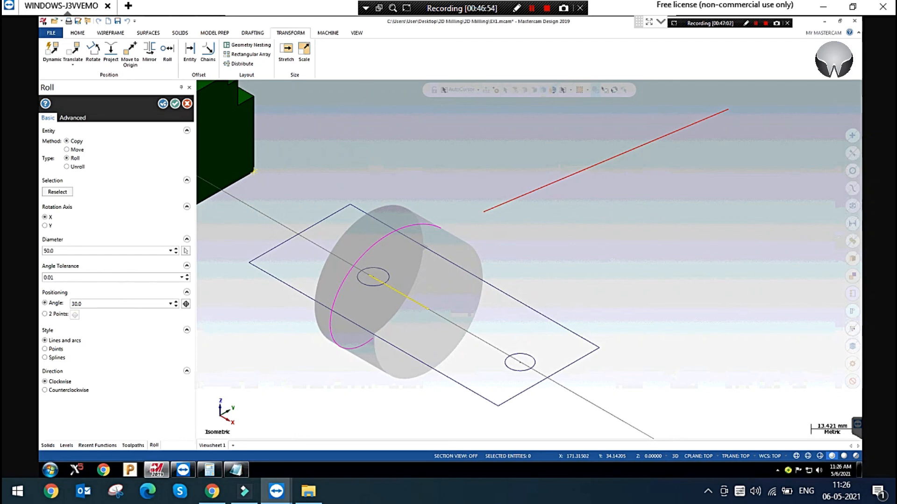
scroll(585, 274, down, 1)
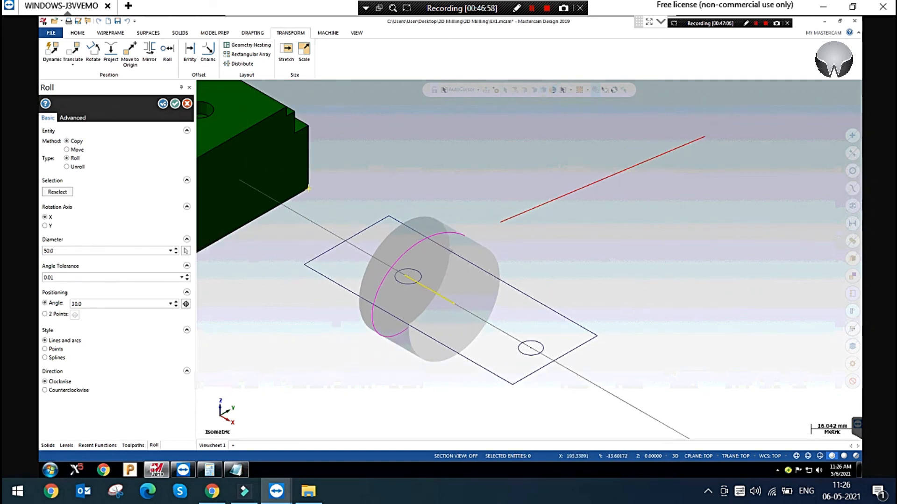
Try the Points and Splines styles for the rolled line and return to Lines and arcs
click(102, 304)
click(66, 340)
click(45, 349)
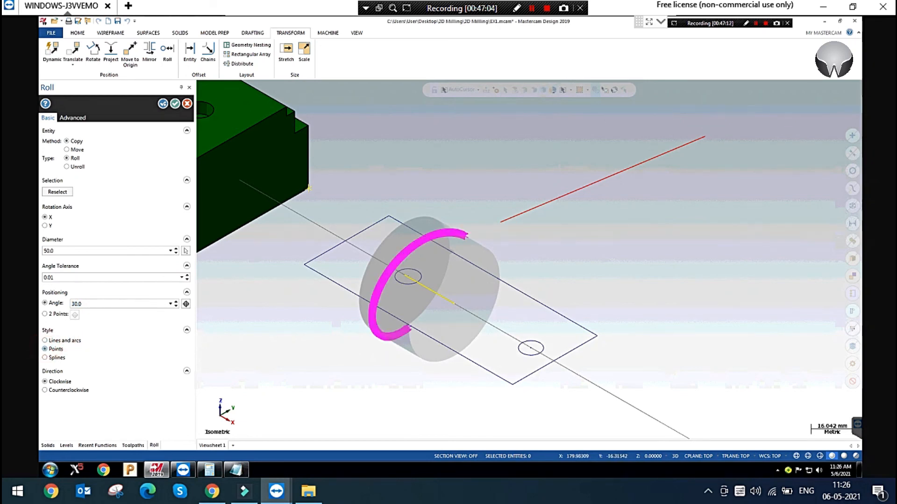
scroll(462, 241, up, 8)
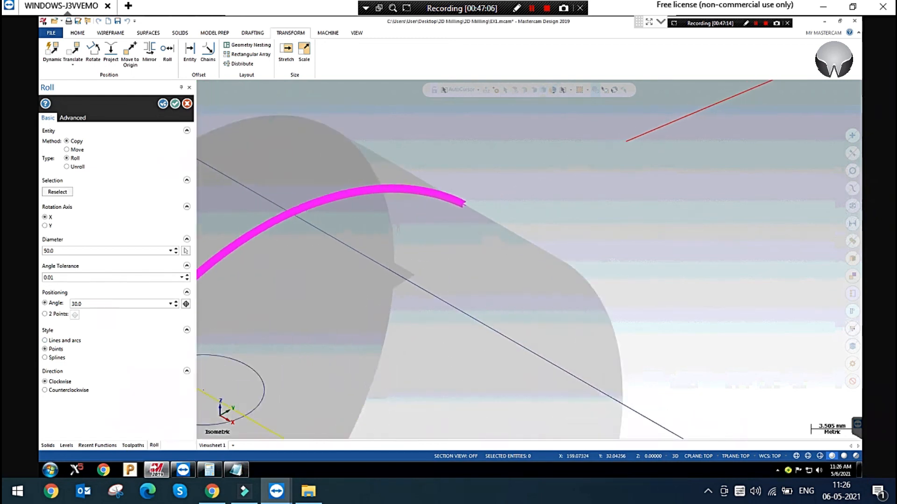
scroll(462, 241, up, 4)
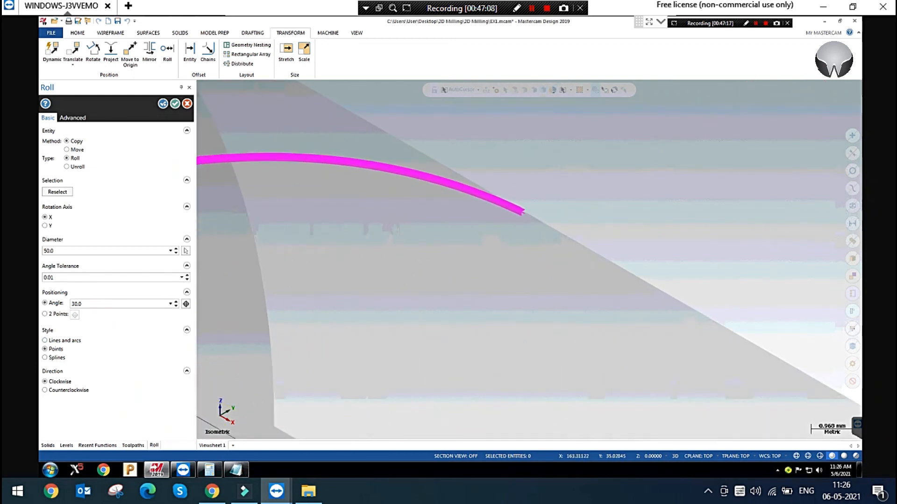
scroll(462, 241, down, 7)
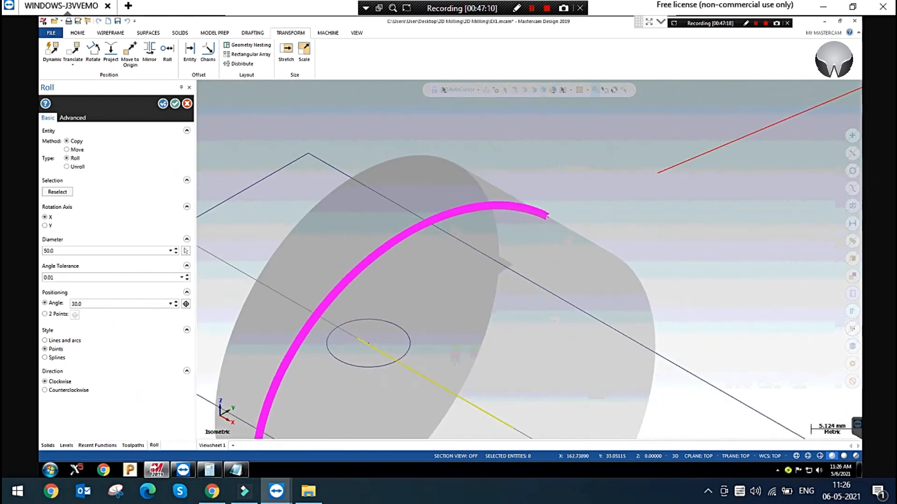
scroll(537, 222, down, 4)
scroll(539, 222, down, 1)
scroll(575, 233, down, 1)
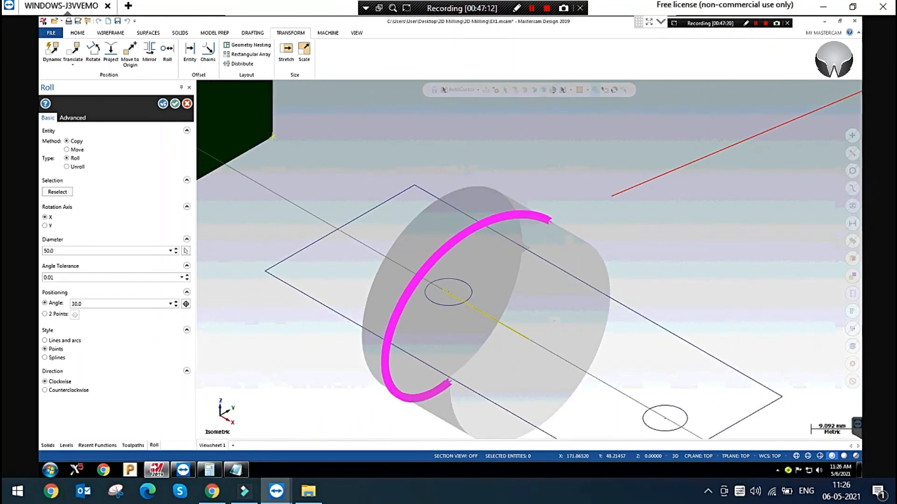
click(60, 340)
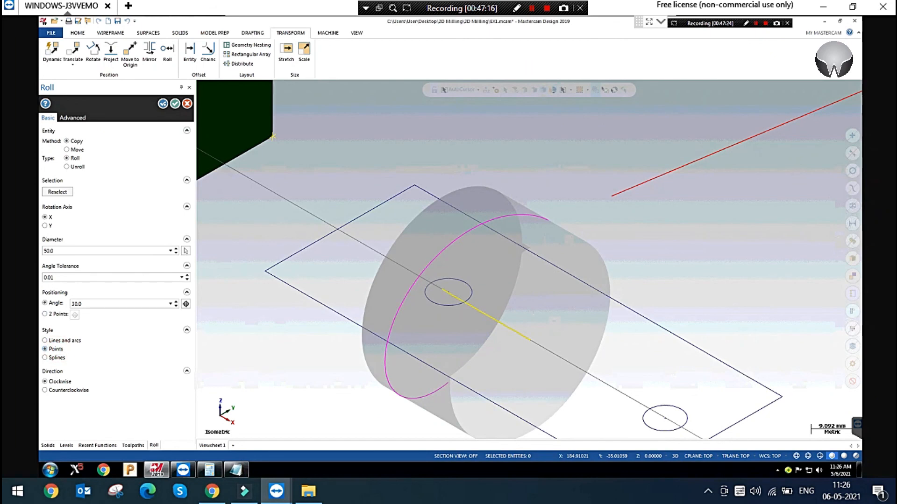
click(51, 357)
click(46, 341)
Compare both roll directions, set the direction to Counterclockwise, and create the rolled copy of the line
scroll(572, 275, down, 3)
click(61, 390)
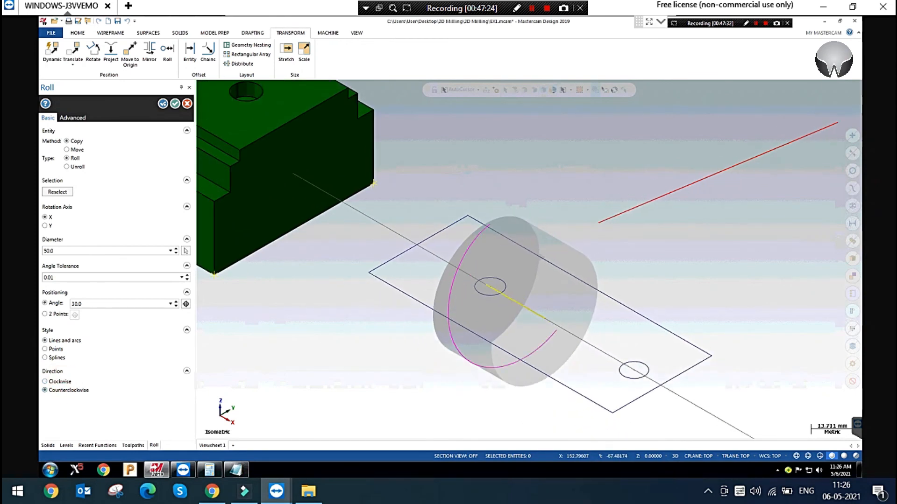
click(58, 382)
click(65, 391)
scroll(489, 325, down, 5)
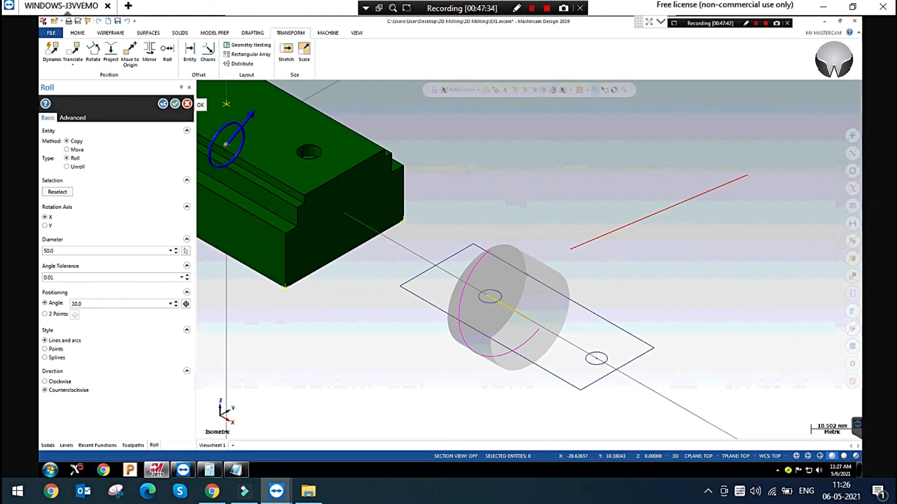
click(175, 103)
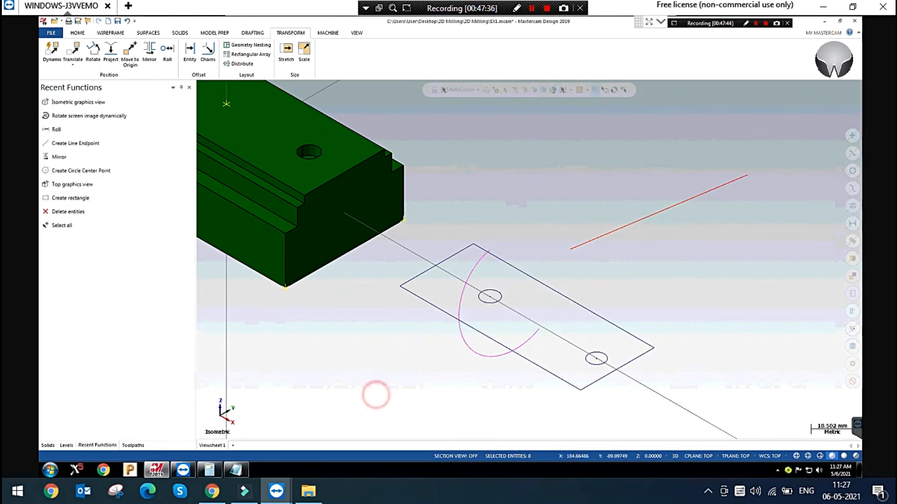
Select the original line and the rolled curve to compare them, and clear the selection
click(472, 266)
click(644, 225)
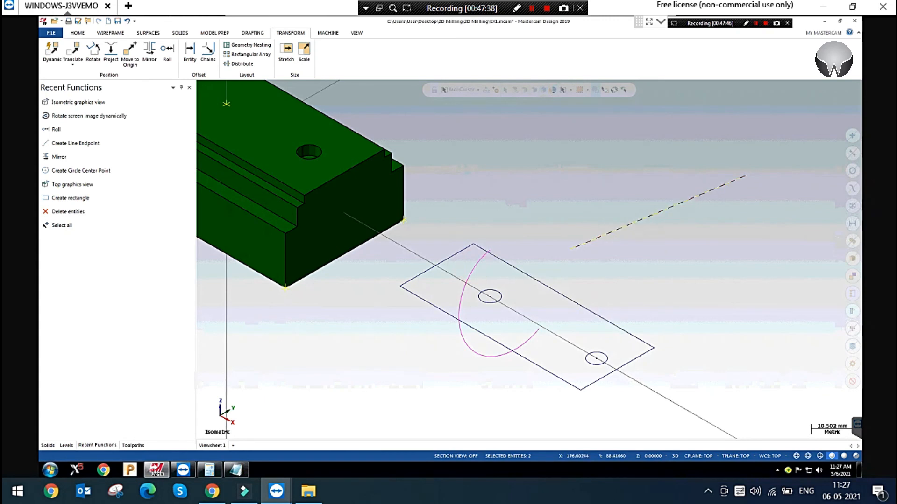
click(476, 257)
click(481, 261)
click(474, 267)
click(560, 159)
scroll(527, 198, down, 2)
scroll(556, 202, up, 2)
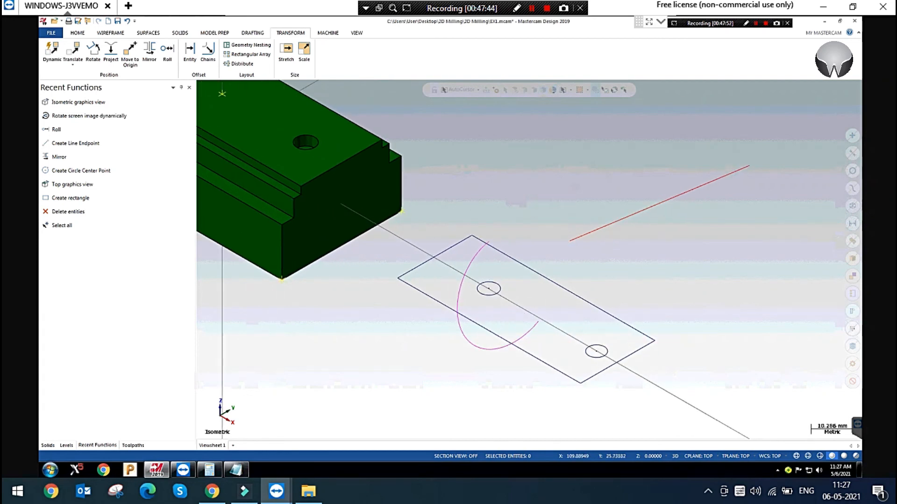
Try unrolling a copy of the rolled curve about the X axis with a diameter of 50, and discard it
click(167, 50)
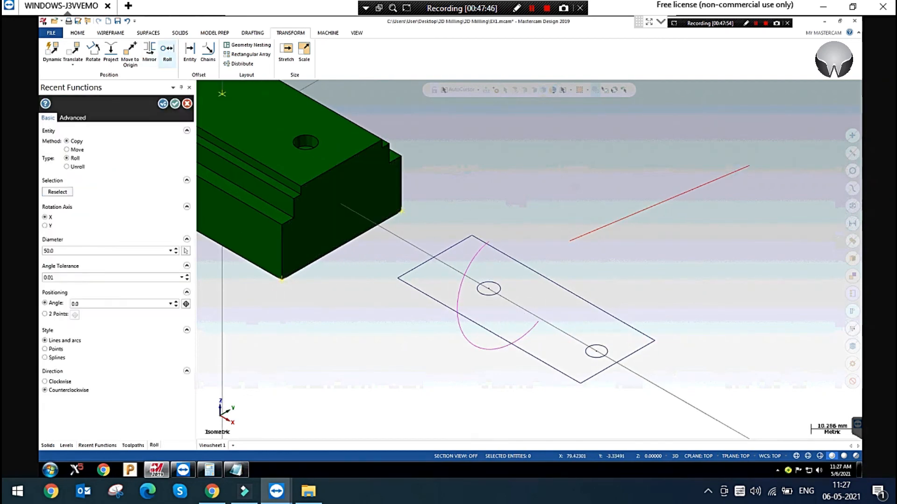
click(472, 262)
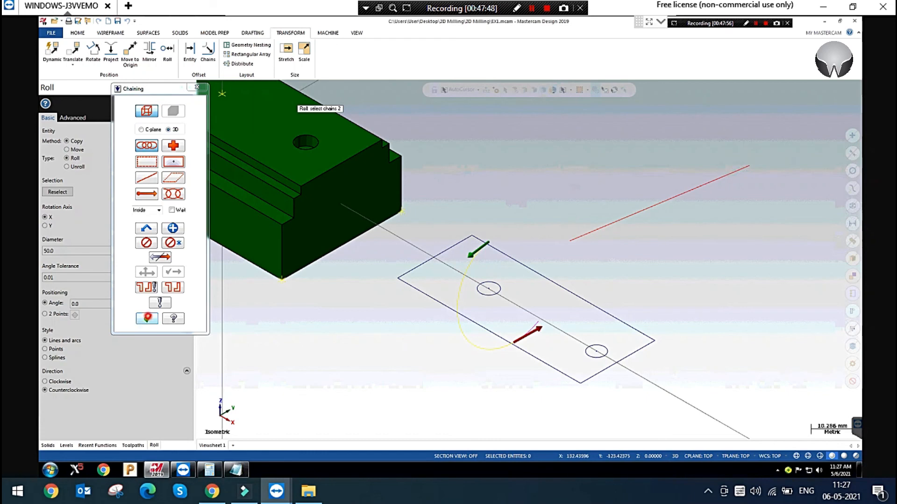
click(147, 319)
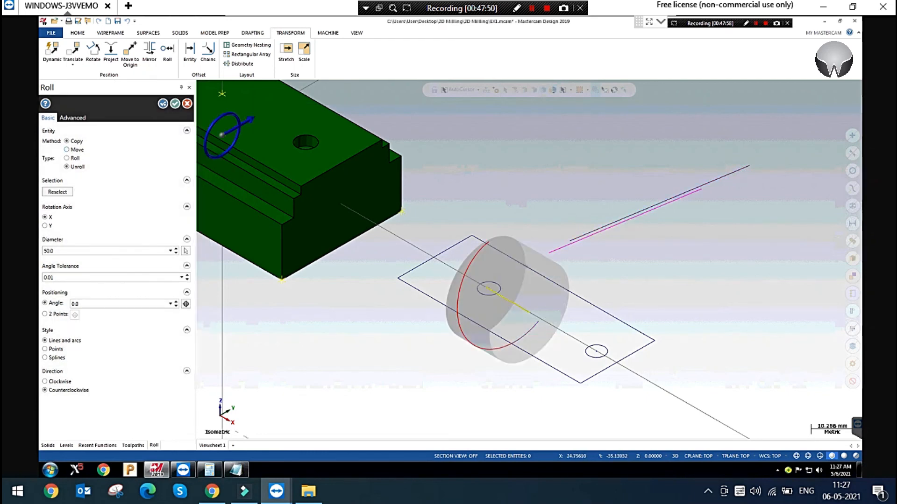
scroll(766, 216, up, 3)
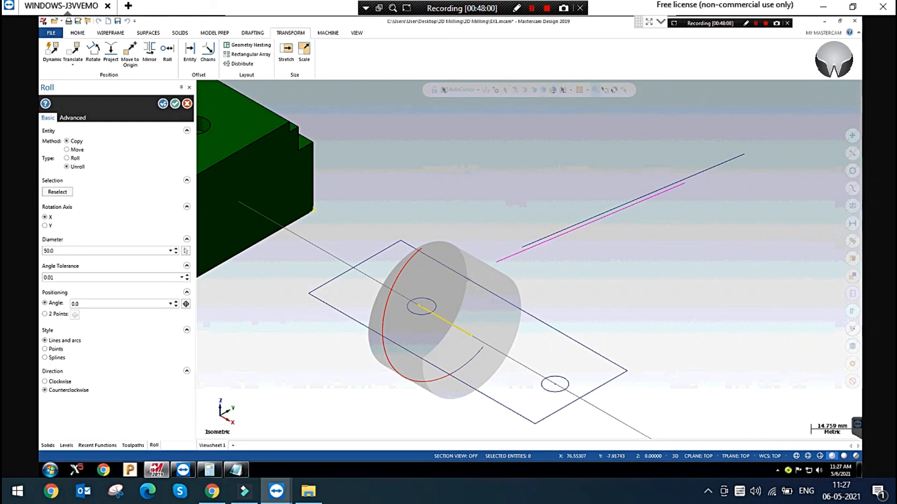
double_click(65, 250)
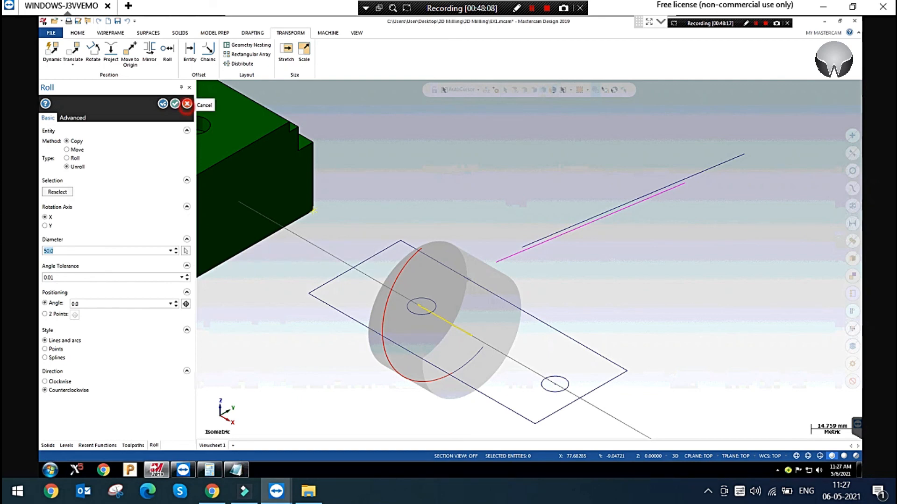
click(186, 105)
click(548, 140)
scroll(558, 235, down, 1)
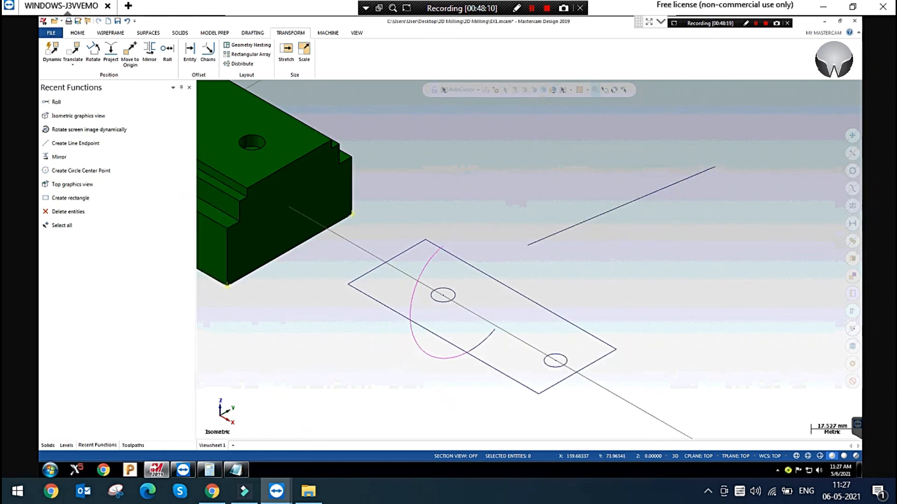
click(499, 161)
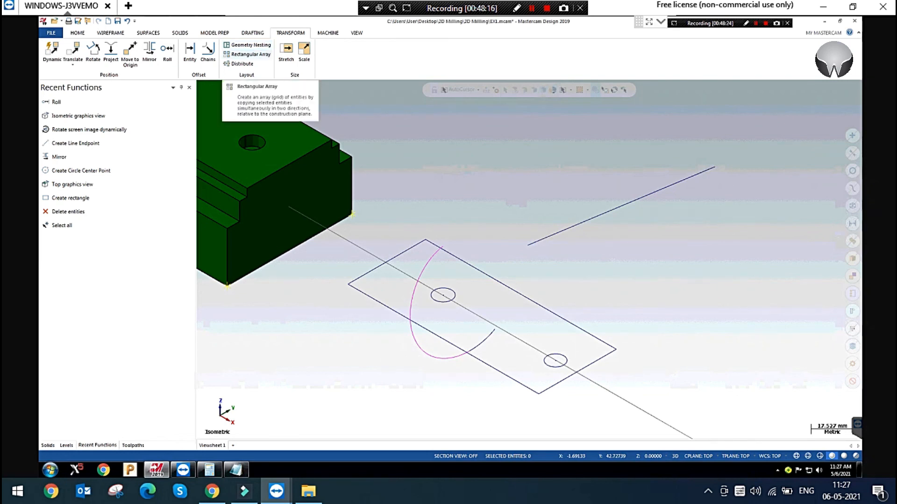
Preview a 2 by 2 rectangular array of the sketched rectangle, circles and rolled curve in Top view, using 25 mm distances
click(248, 54)
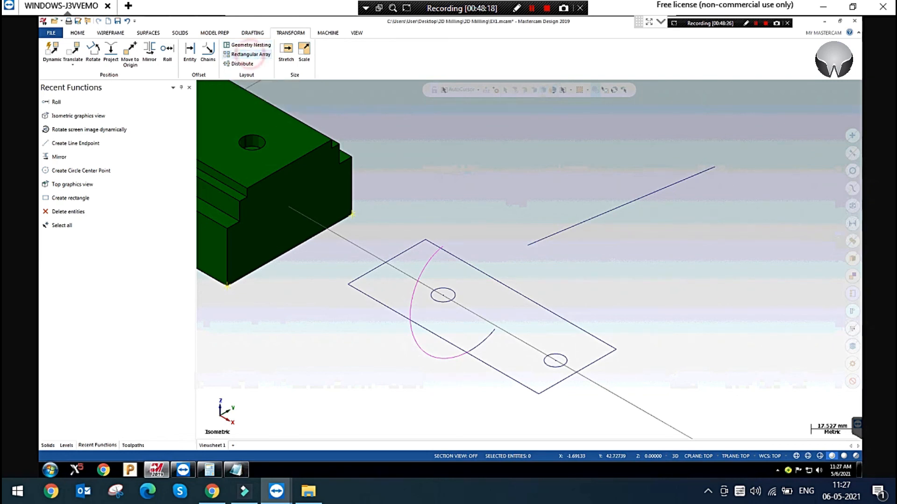
mouse_move(341, 241)
mouse_down()
mouse_move(617, 426)
mouse_move(640, 430)
mouse_up()
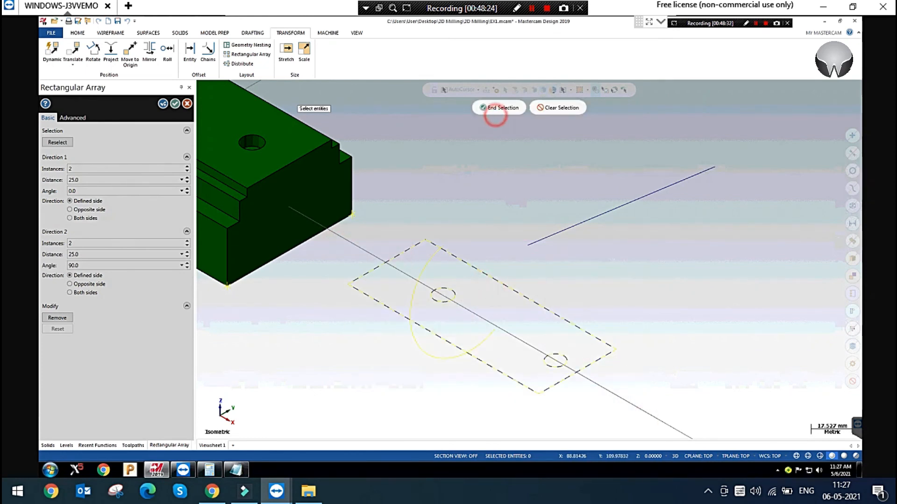
click(500, 108)
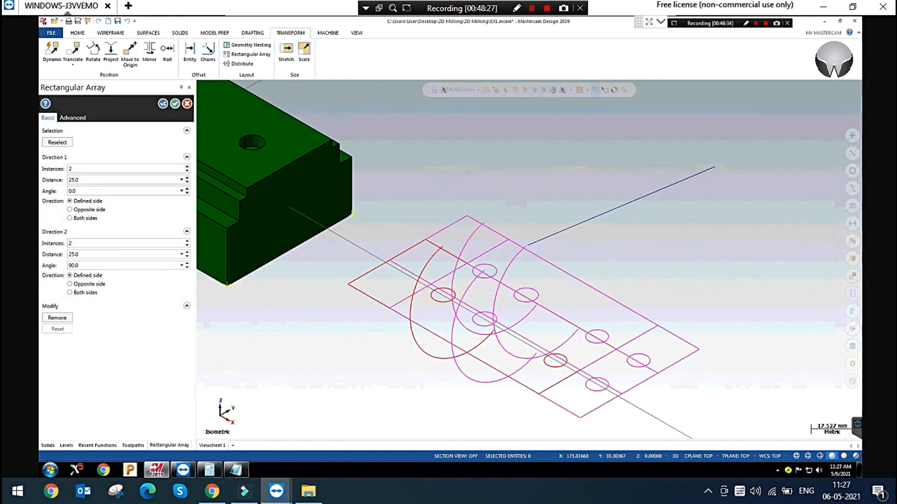
right_click(450, 125)
click(474, 173)
scroll(613, 288, up, 2)
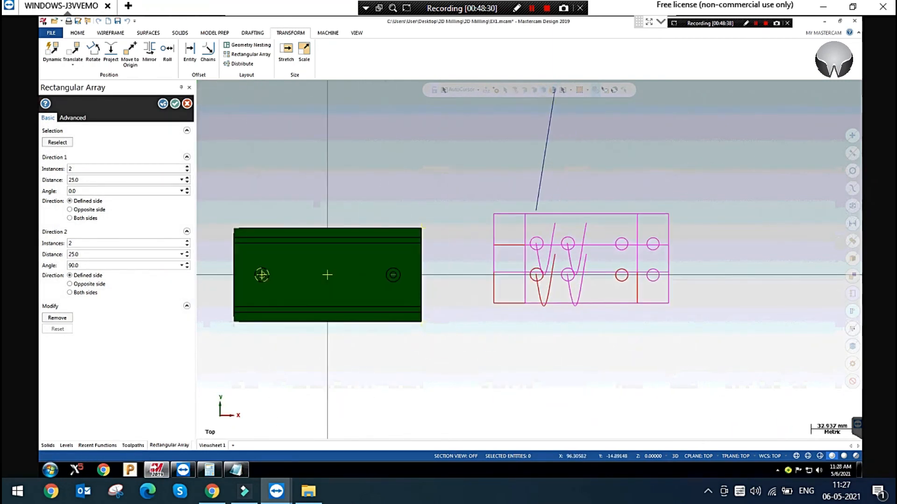
Review the array's instances, distances and angles in both directions, and cancel the rectangular array
click(96, 165)
click(95, 167)
click(88, 243)
click(96, 254)
click(93, 266)
click(89, 185)
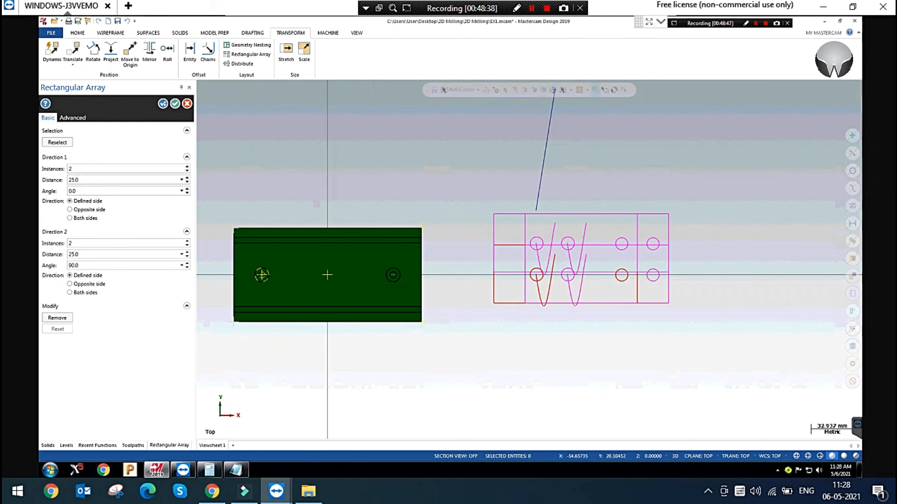
click(187, 103)
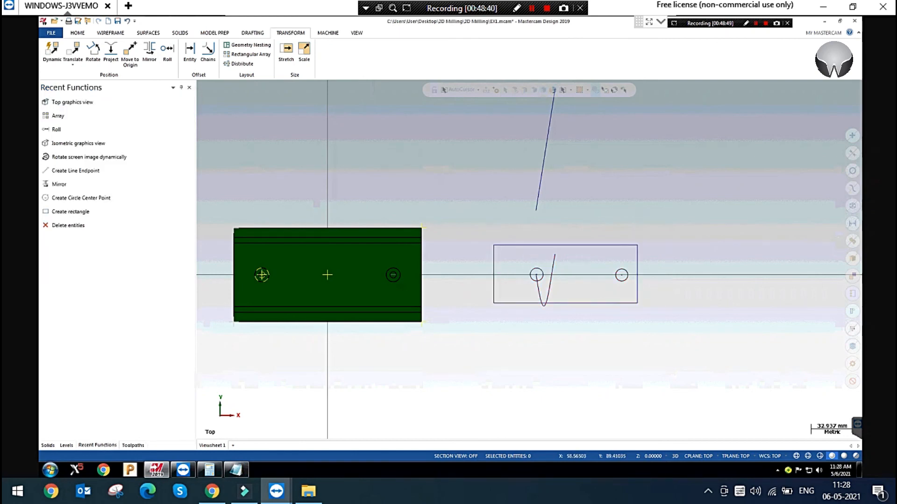
Try distributing one centered copy of the angled line along a fit vector picked between two points beside it
scroll(418, 205, down, 1)
scroll(654, 267, up, 1)
scroll(653, 234, down, 1)
click(652, 201)
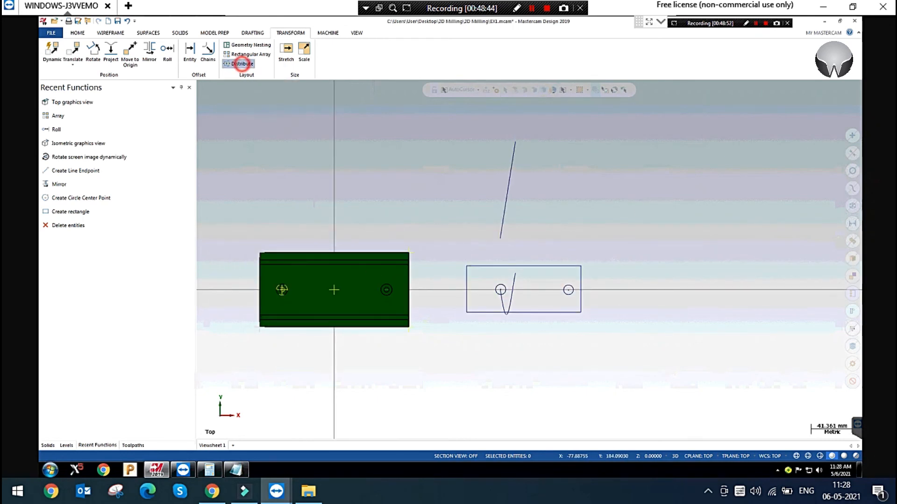
click(241, 63)
click(510, 172)
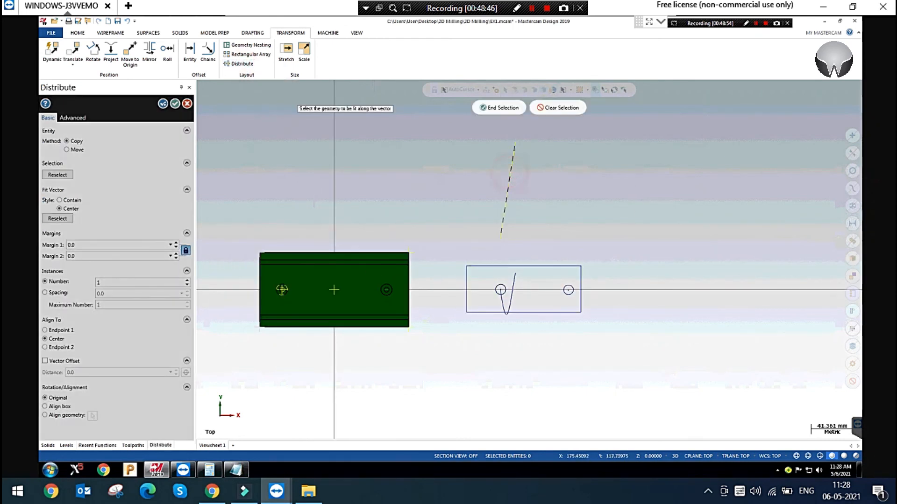
click(500, 107)
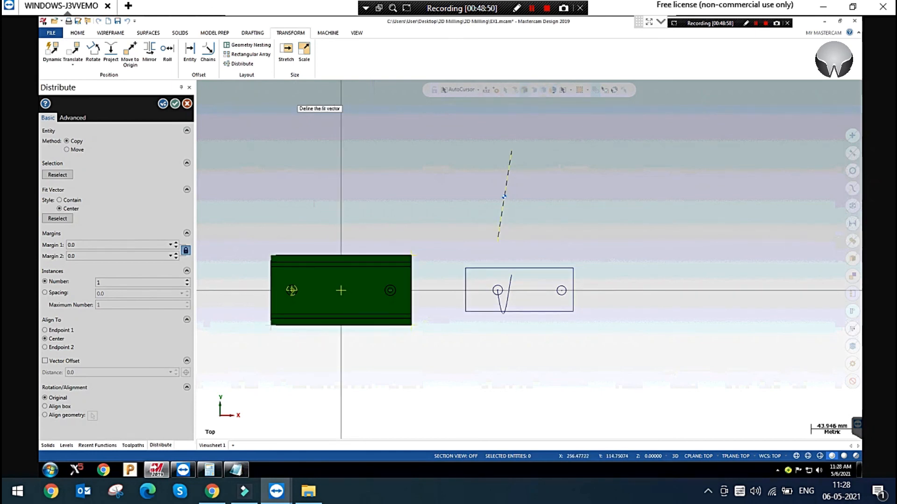
click(522, 208)
click(623, 174)
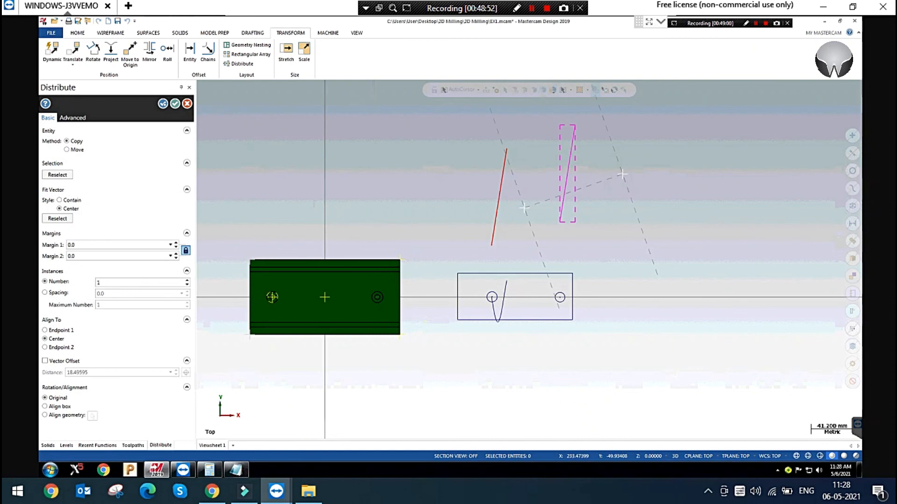
scroll(506, 337, down, 1)
scroll(617, 237, up, 1)
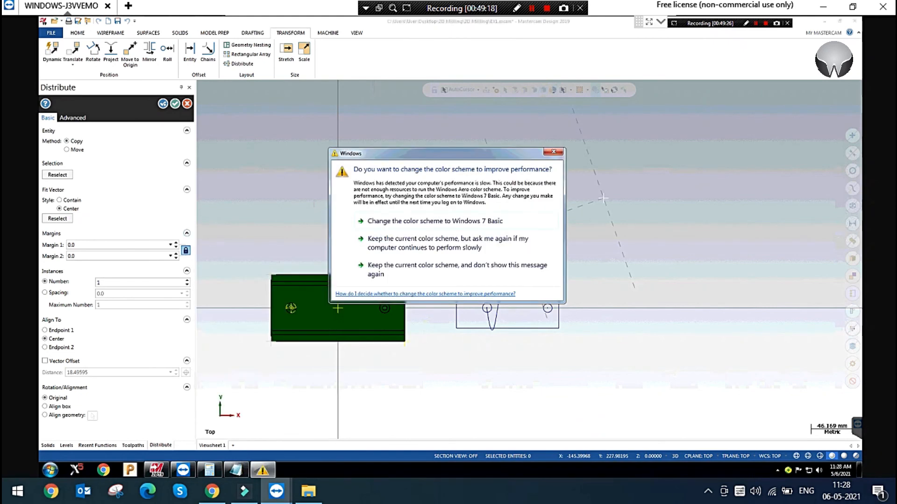
Dismiss the Windows color scheme message and cancel the Distribute operation
click(554, 152)
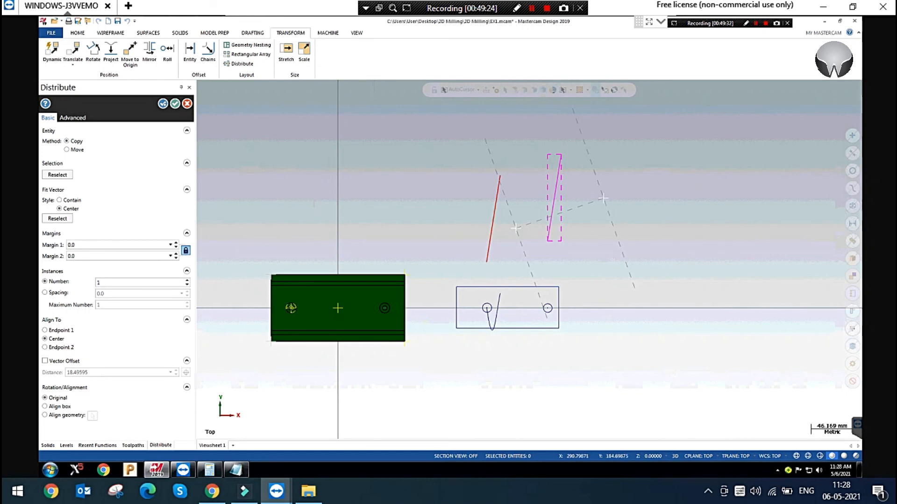
click(188, 104)
click(304, 145)
click(73, 64)
click(325, 152)
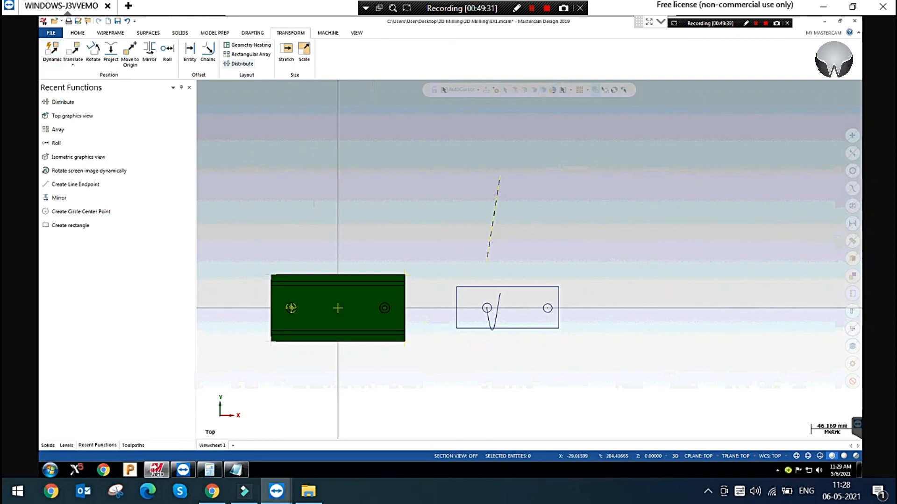
Clear the transform result colors from the geometry
click(350, 194)
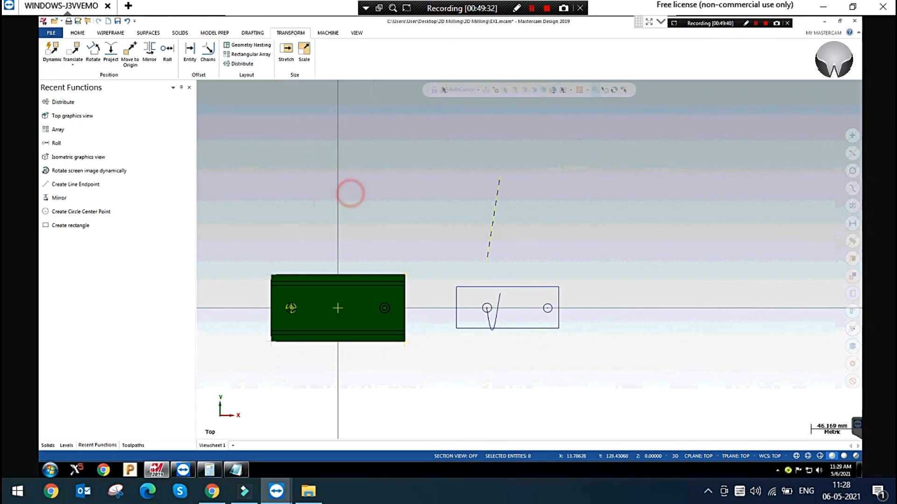
scroll(527, 196, down, 2)
scroll(547, 184, up, 1)
click(410, 198)
right_click(317, 164)
click(342, 152)
click(269, 189)
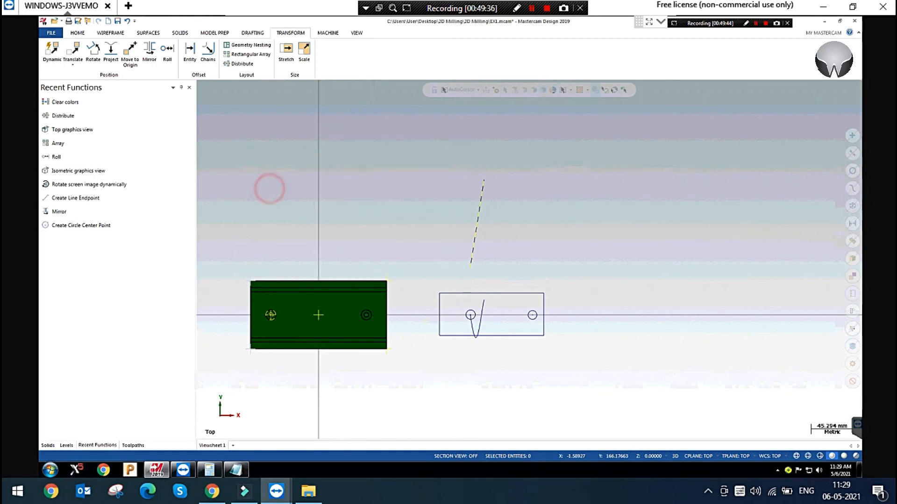
scroll(498, 264, down, 1)
scroll(496, 347, up, 2)
scroll(503, 347, up, 1)
click(694, 224)
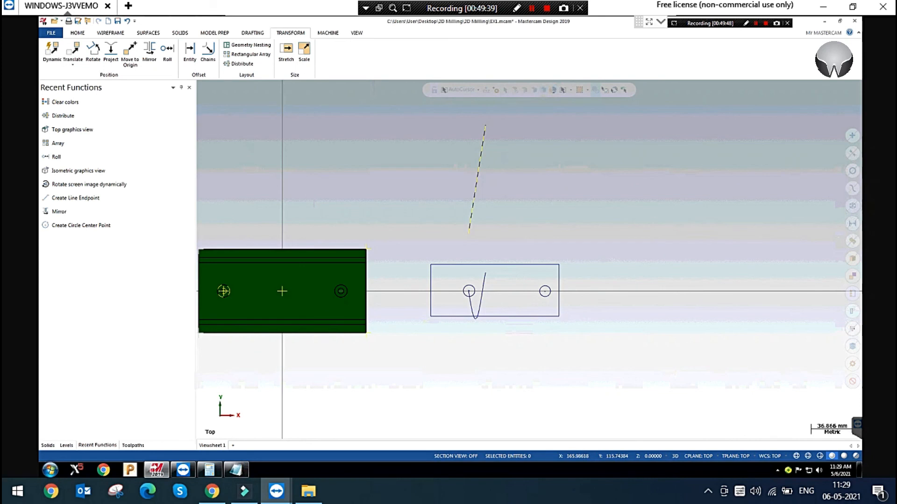
Try to stretch the wireframe rectangle with its two circles and curve, leaving the angled line out of the selection
click(286, 52)
click(458, 261)
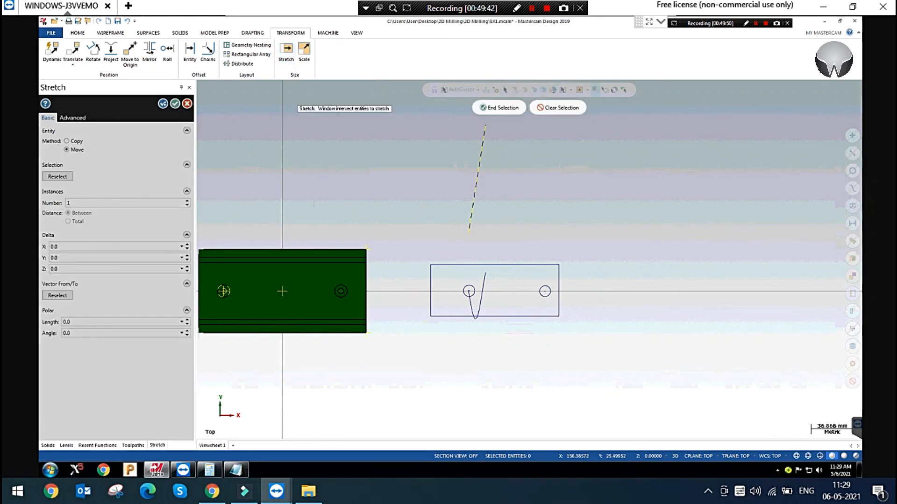
drag(404, 236, 607, 360)
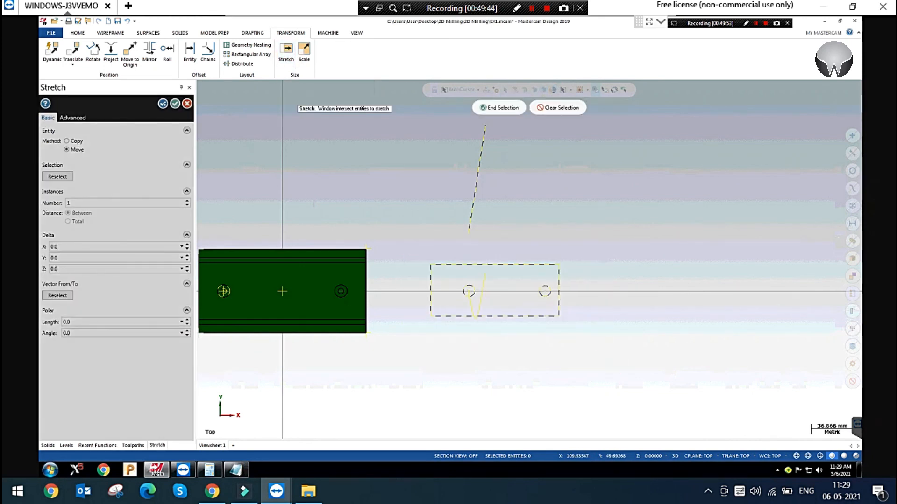
click(477, 164)
click(499, 107)
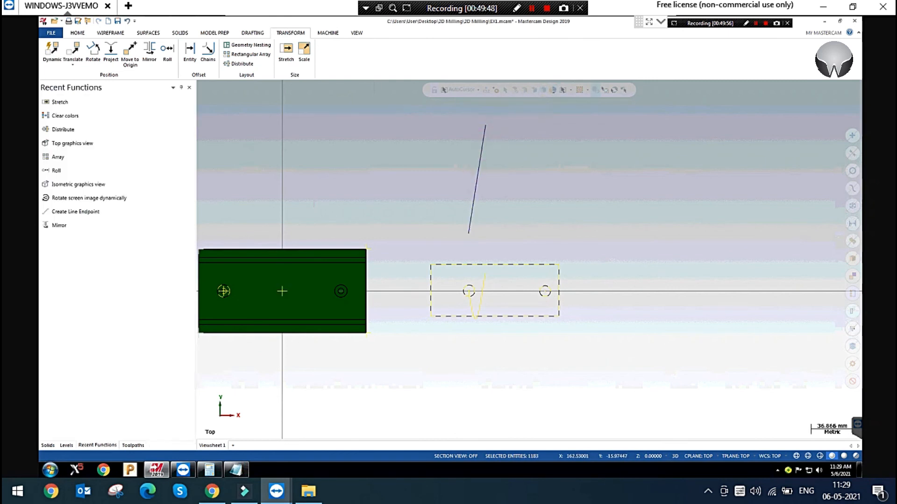
scroll(534, 333, down, 1)
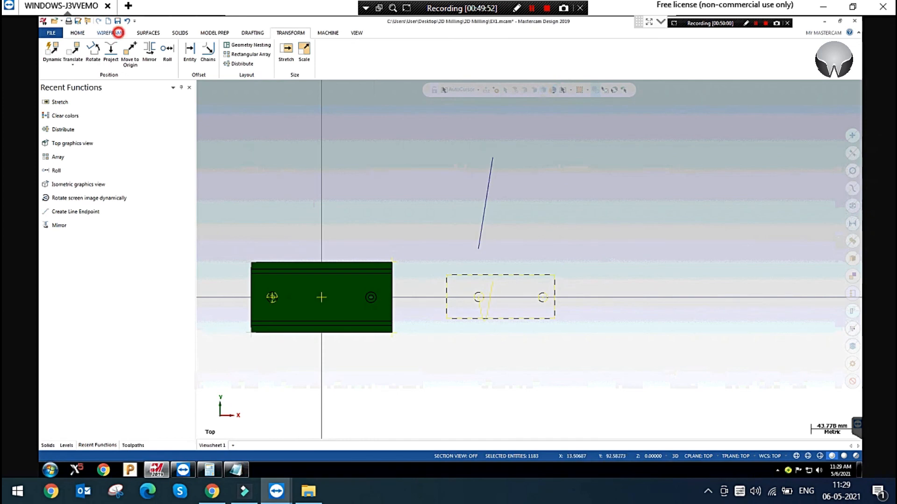
Create an obround about 148 by 49 mm beside the angled line, using the center as its base point
click(110, 33)
click(295, 65)
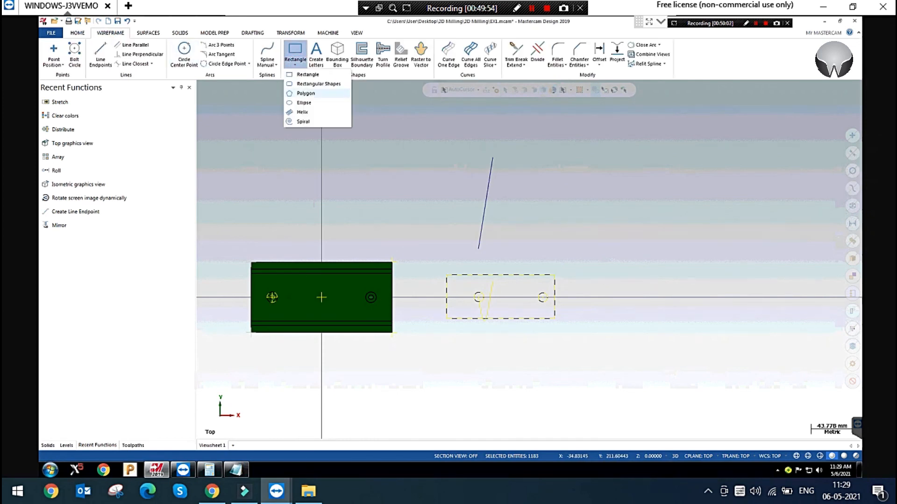
click(322, 83)
click(116, 247)
click(76, 149)
click(584, 208)
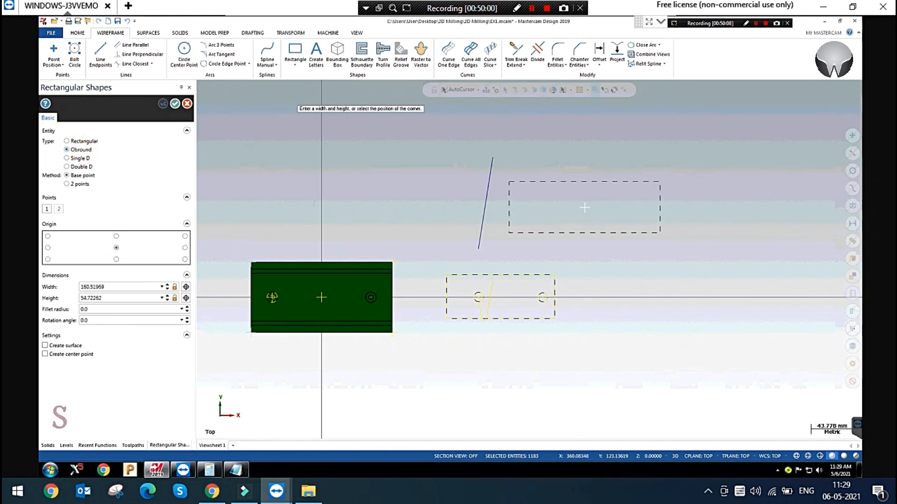
click(655, 185)
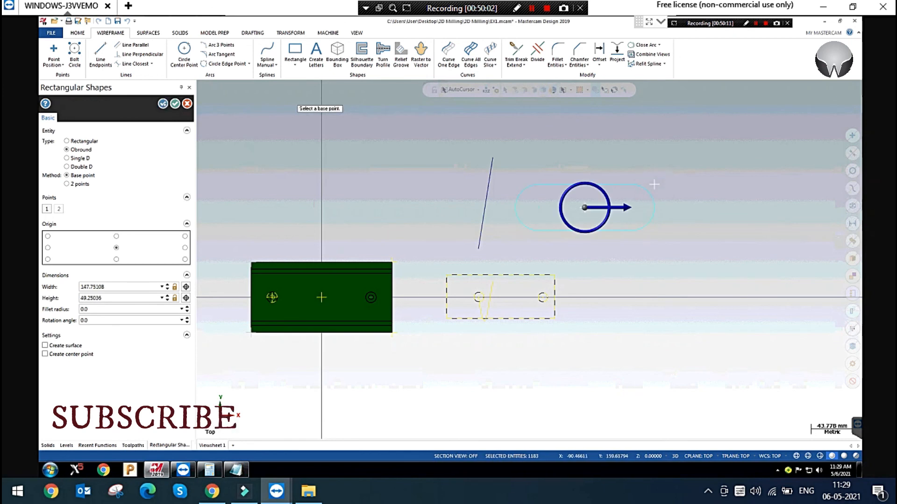
click(175, 104)
scroll(701, 238, up, 1)
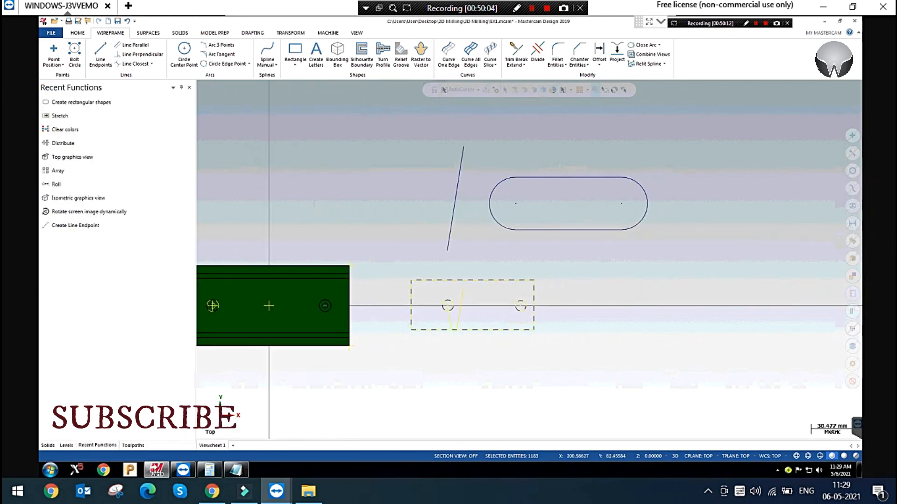
Delete the angled line together with the selected wireframe rectangle, circles and curve
click(456, 204)
key(Delete)
scroll(406, 341, down, 1)
scroll(761, 198, up, 2)
click(532, 172)
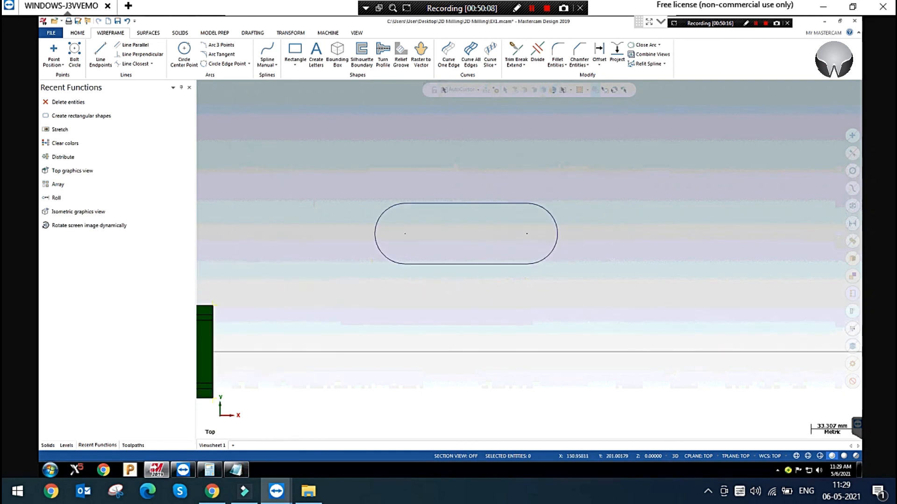
Try to stretch the obround with a window selection enclosing the whole shape
drag(317, 166, 437, 292)
click(338, 185)
click(291, 33)
click(295, 206)
click(287, 51)
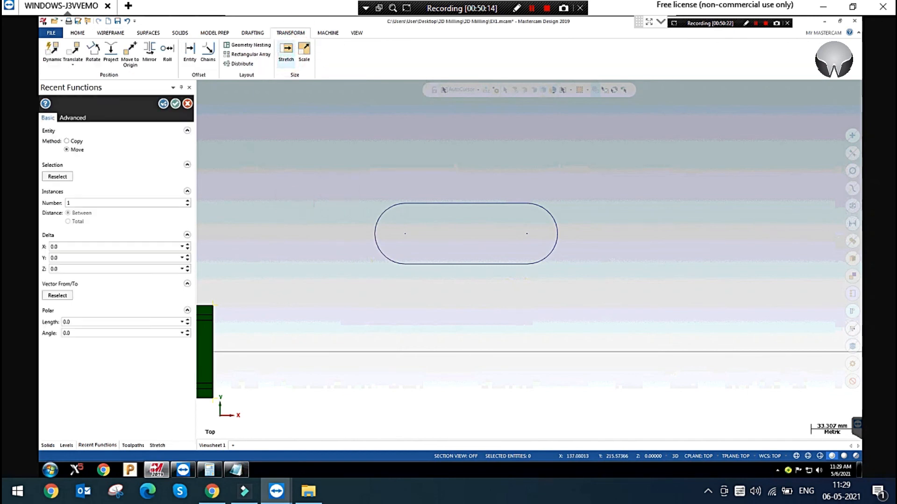
drag(336, 178, 624, 326)
click(506, 110)
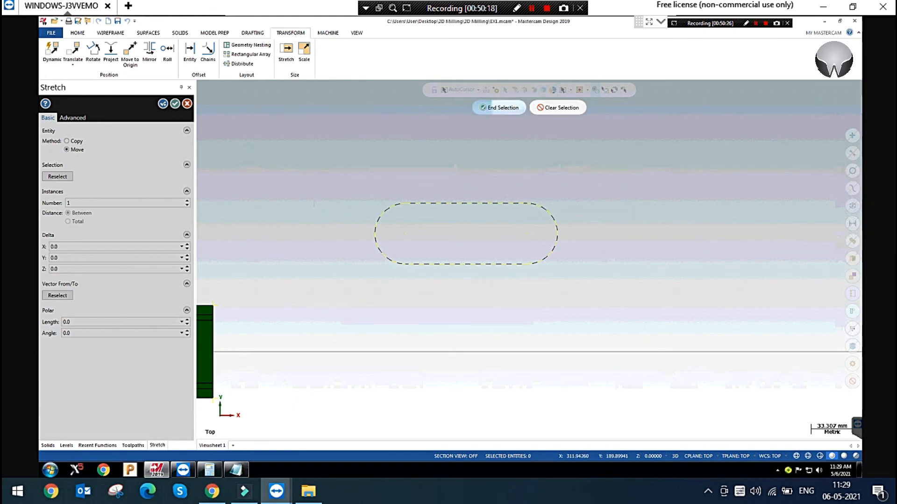
click(377, 135)
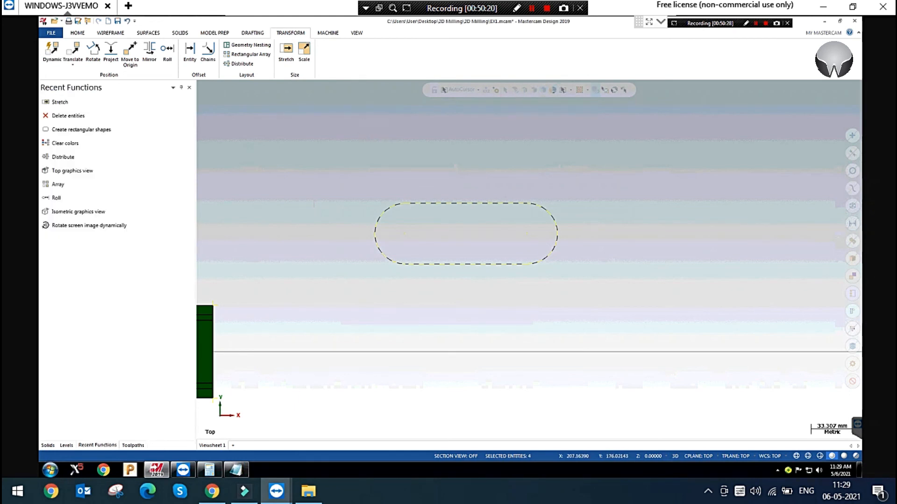
Clear the obround's selection and try the Stretch operation on the whole shape a second time
click(342, 167)
drag(321, 141, 641, 341)
click(328, 176)
click(346, 201)
click(287, 50)
drag(328, 176, 629, 311)
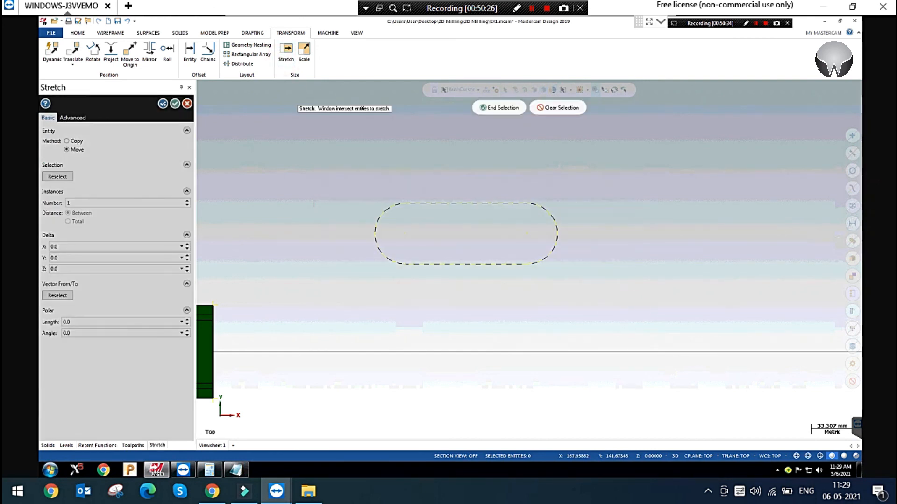
click(491, 107)
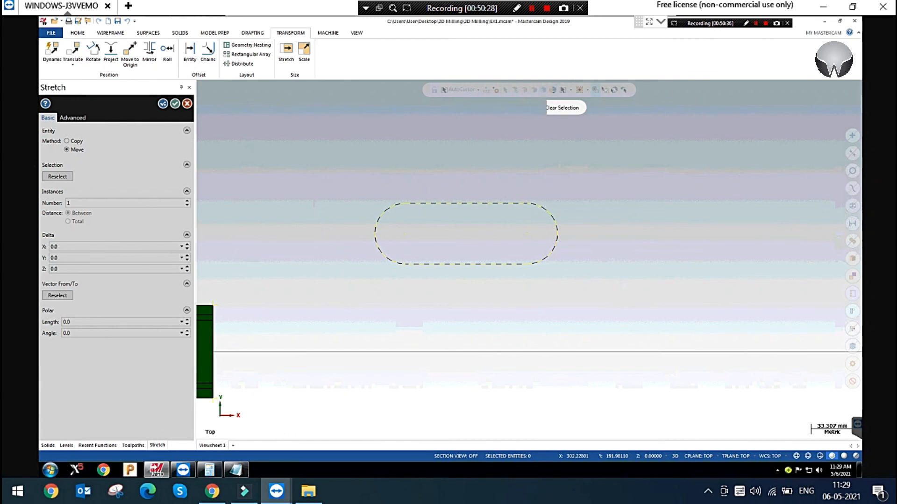
click(370, 189)
Select all wireframe entities with the quick mask and delete them, leaving only the solid plate
scroll(616, 217, down, 4)
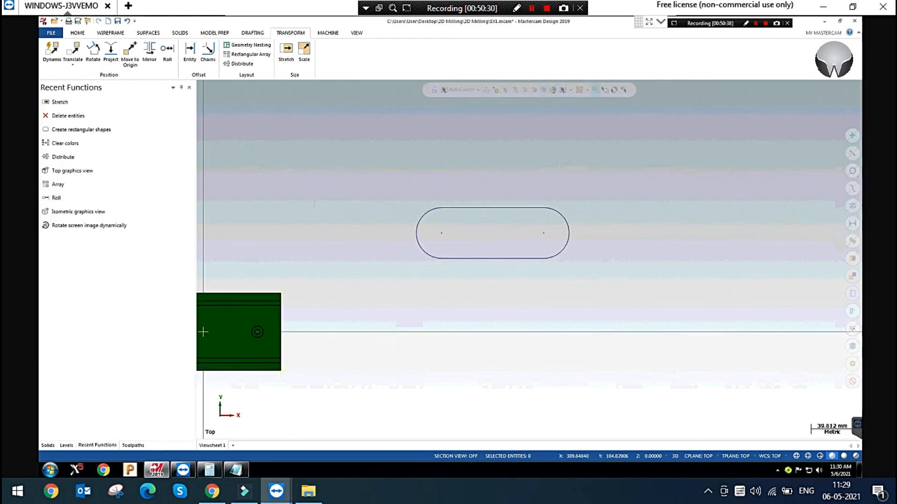
scroll(614, 215, down, 1)
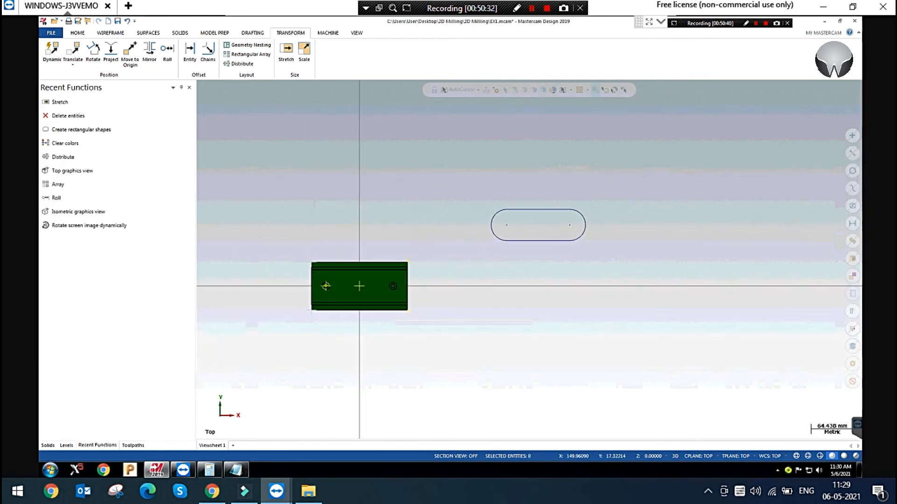
click(849, 203)
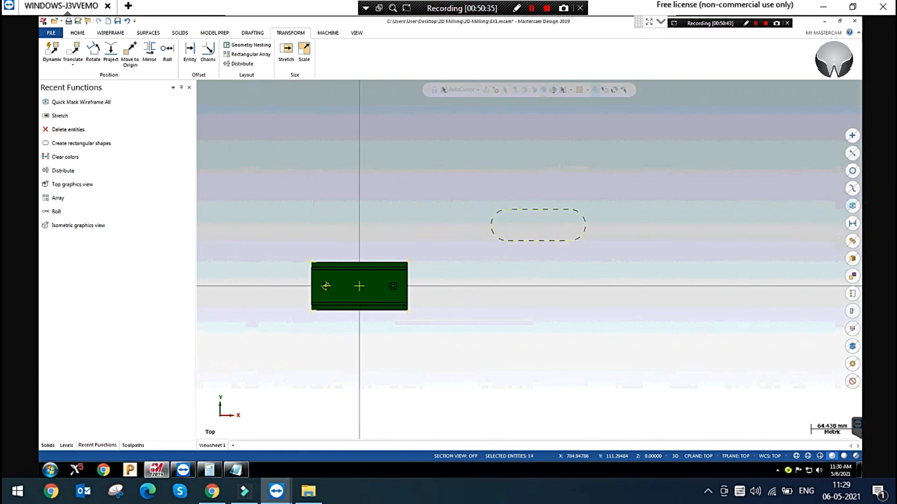
key(Delete)
click(712, 233)
scroll(264, 287, up, 5)
click(291, 224)
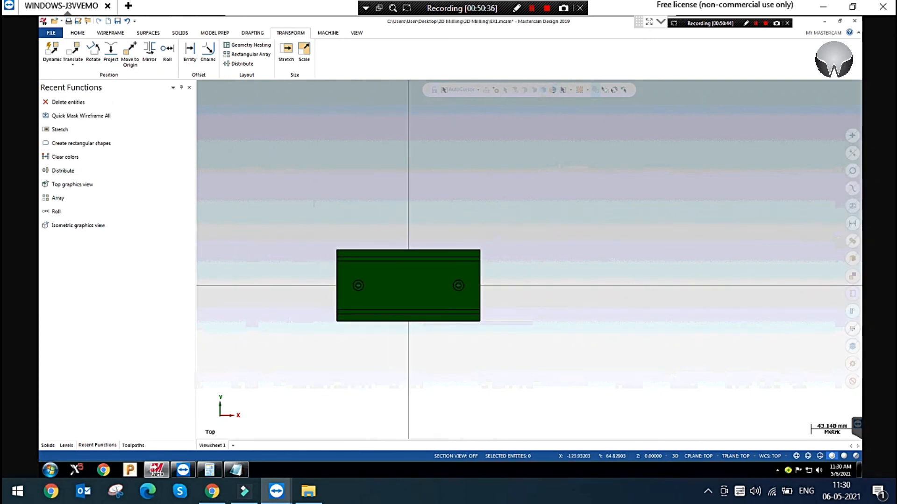
Try twice to stretch the green solid plate with a window selection around it, and clear the selection
click(286, 51)
drag(294, 211, 547, 363)
click(486, 108)
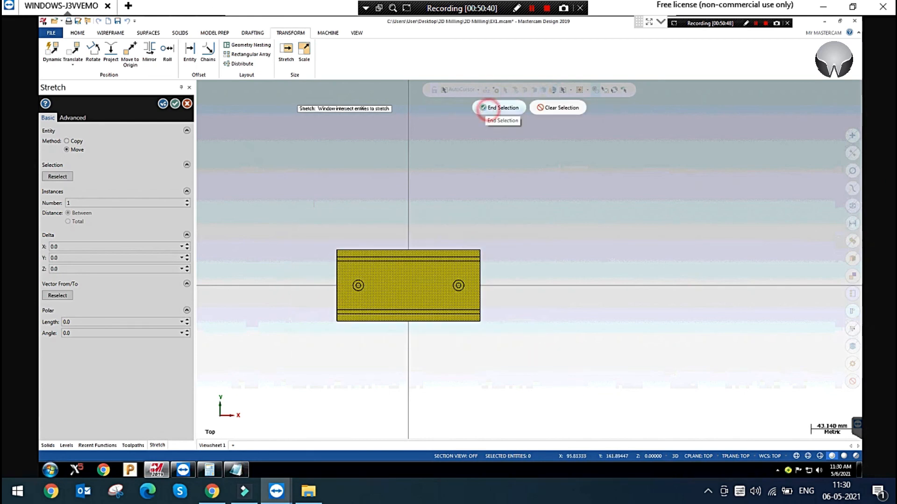
key(Escape)
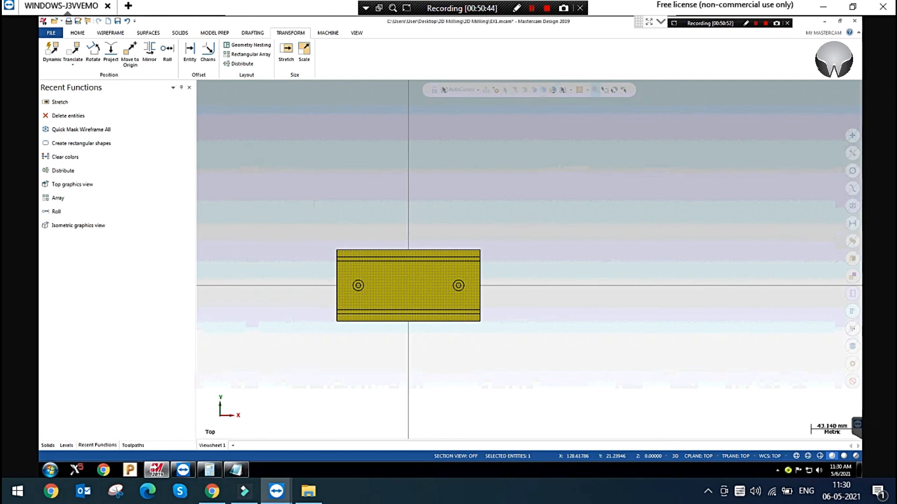
click(392, 278)
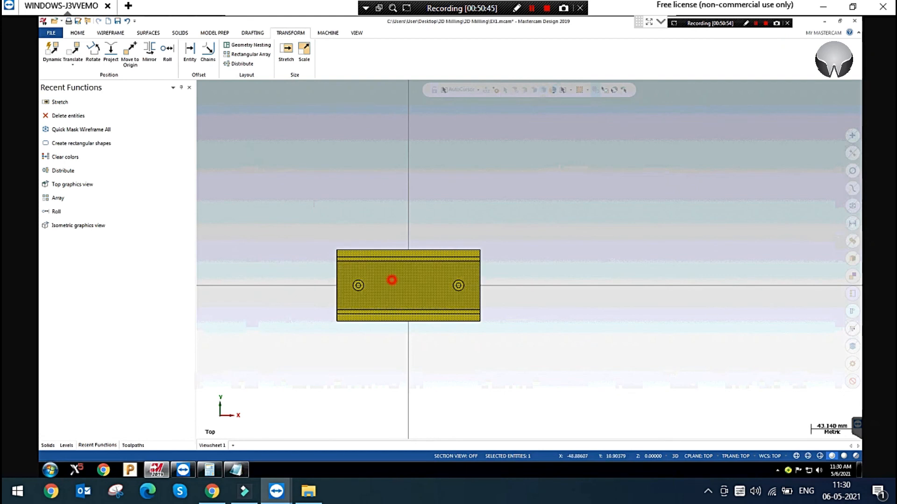
click(286, 50)
drag(286, 212, 577, 377)
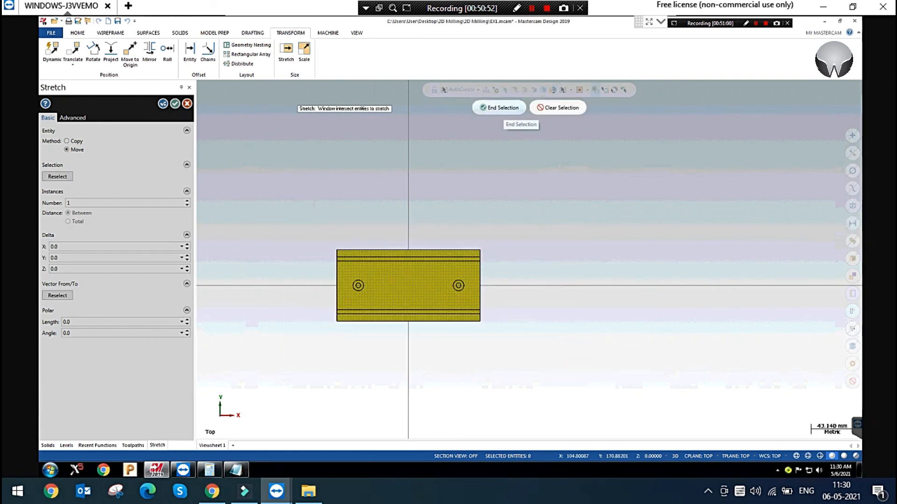
click(499, 108)
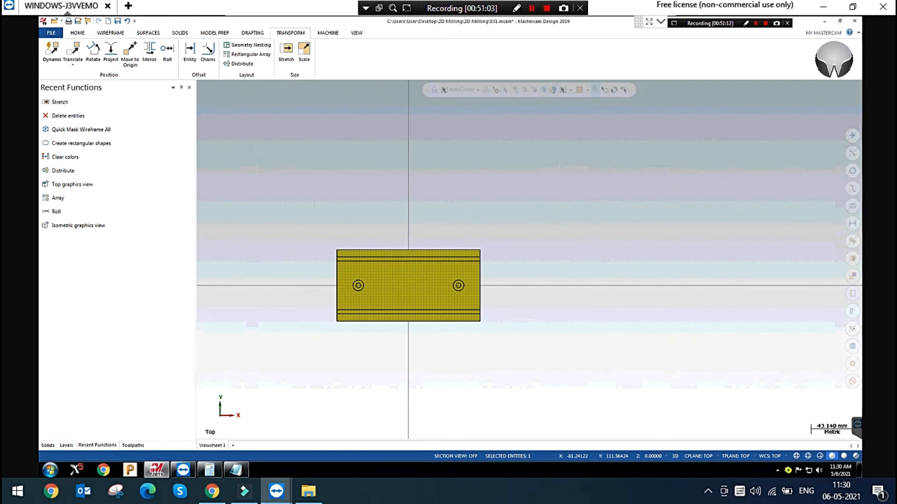
key(Escape)
click(350, 181)
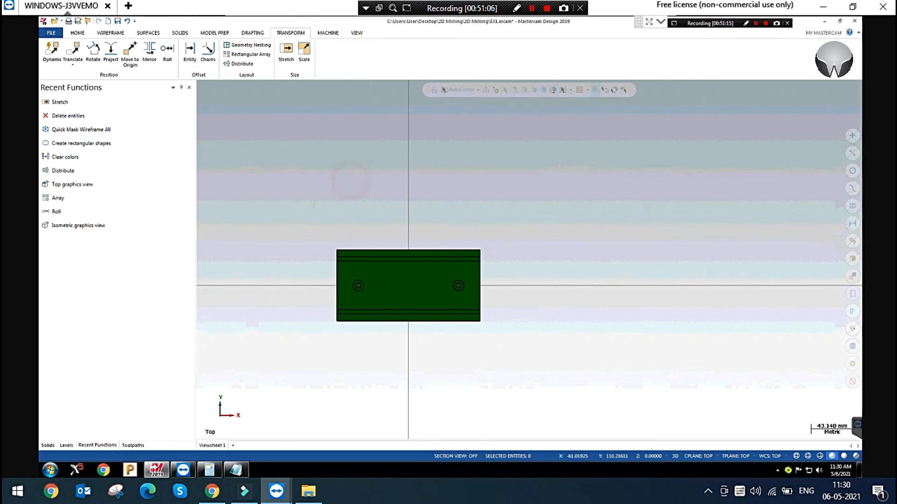
Draw a center-anchored rectangle about 107 by 83 mm in the empty area above and beside the solid plate
scroll(262, 272, down, 2)
scroll(581, 266, up, 2)
click(440, 179)
click(254, 192)
click(108, 32)
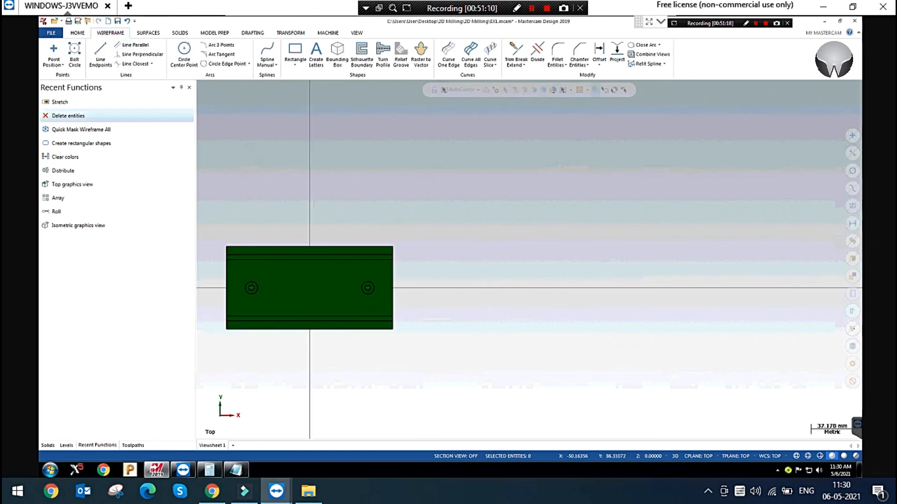
click(295, 52)
click(513, 197)
click(571, 152)
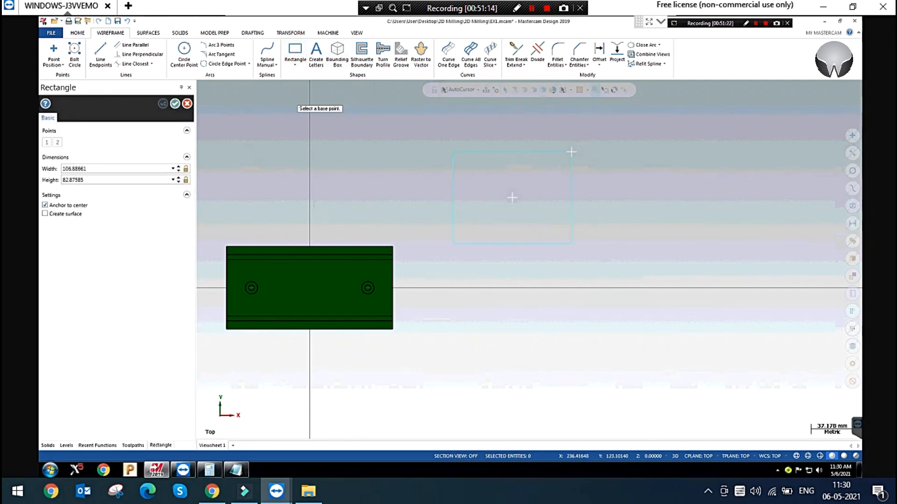
click(175, 104)
click(265, 144)
scroll(418, 328, down, 2)
scroll(678, 165, up, 1)
Start a uniform Scale copy of the new rectangle about its center with a scale factor of 2
click(484, 144)
scroll(424, 165, up, 1)
drag(398, 148, 681, 366)
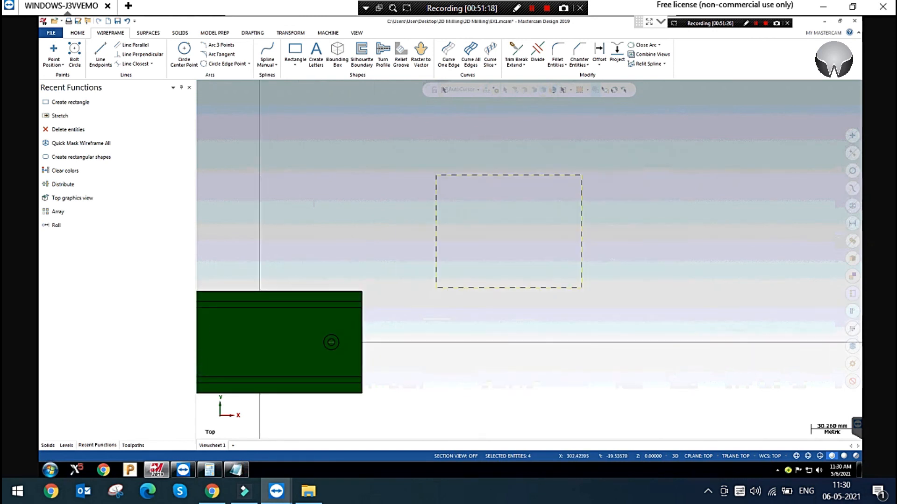
click(373, 154)
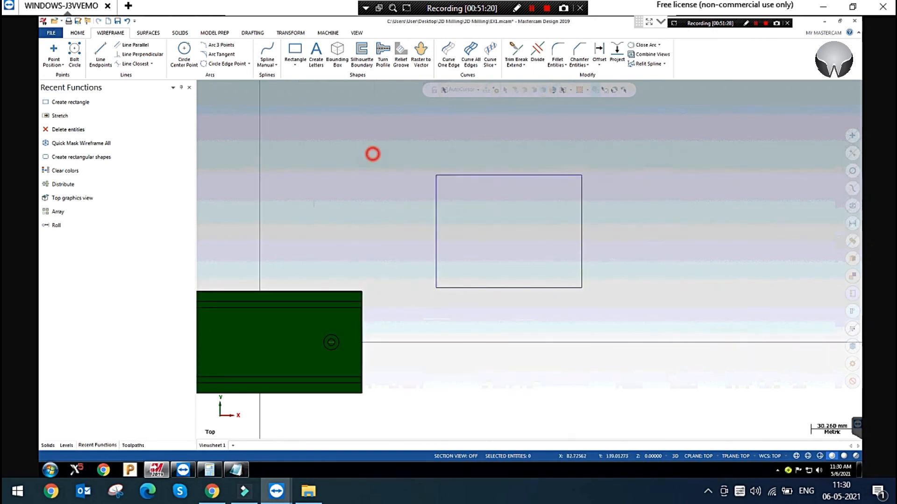
click(284, 32)
click(303, 51)
drag(394, 146, 661, 336)
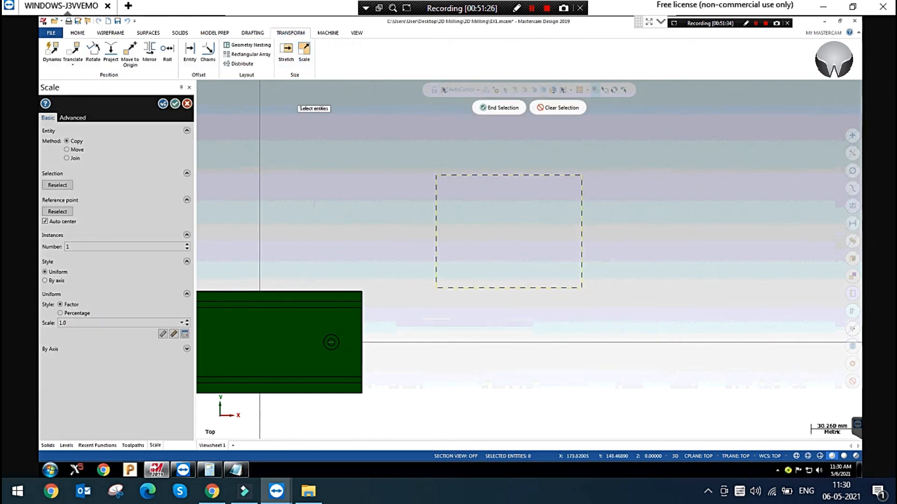
click(500, 108)
double_click(69, 322)
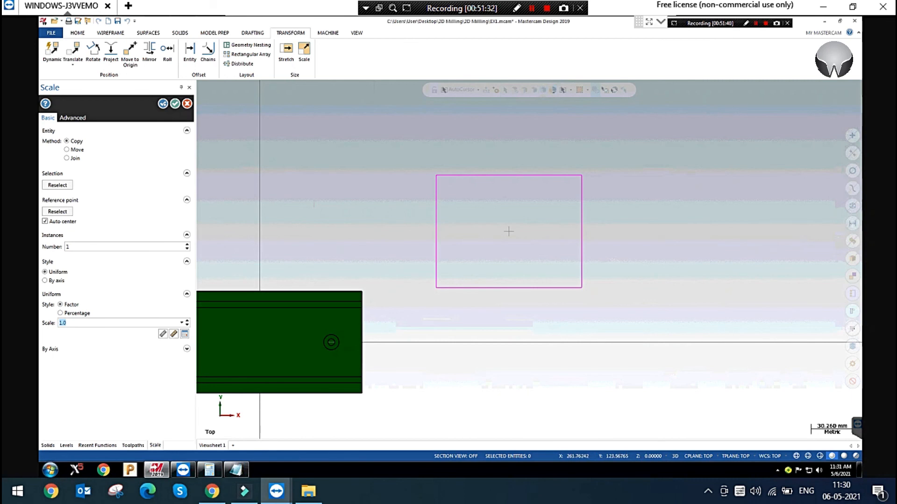
text(2)
key(Tab)
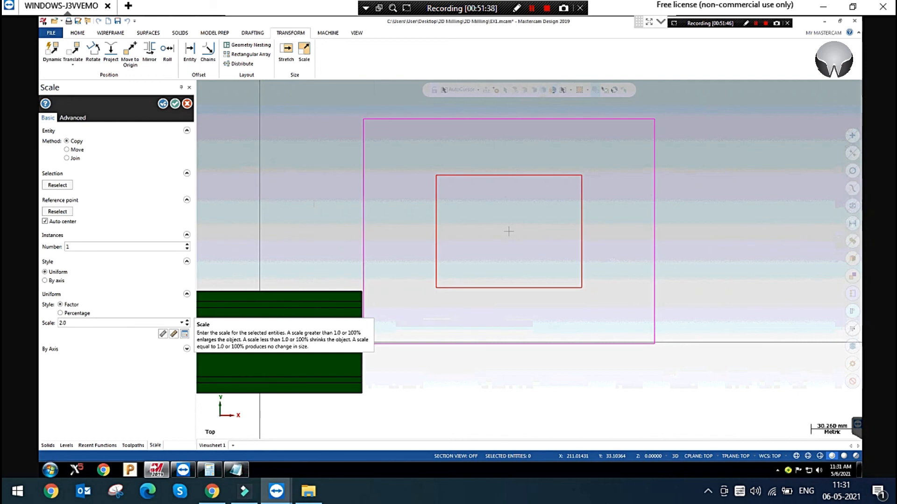
Switch the rectangle's uniform scaling to percentage and preview the scaled copy at 200 percent
scroll(593, 274, down, 1)
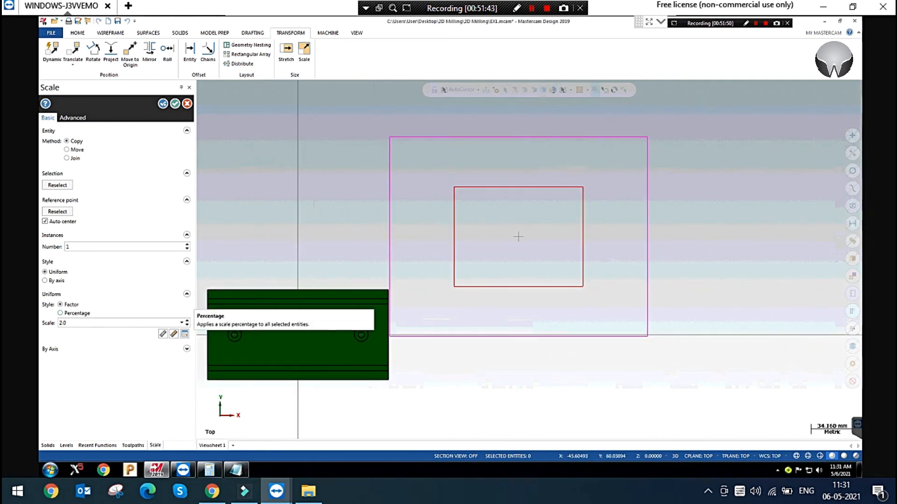
click(71, 313)
double_click(82, 323)
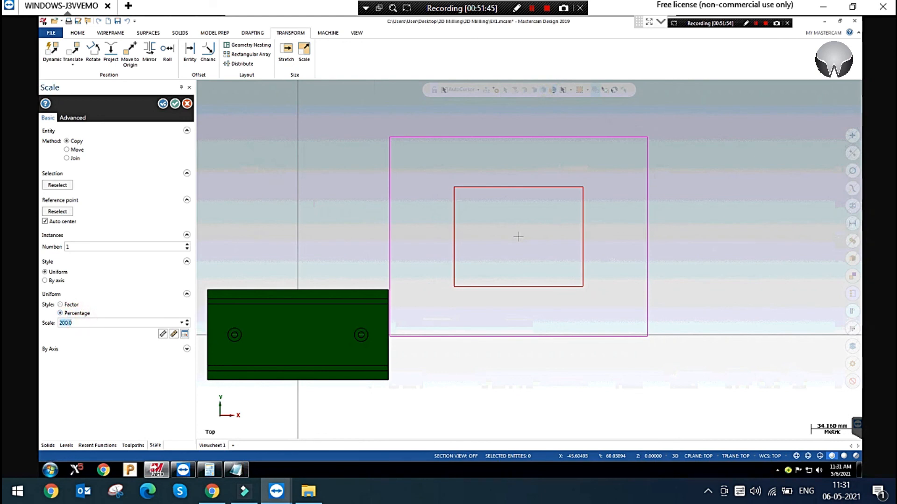
text(1)
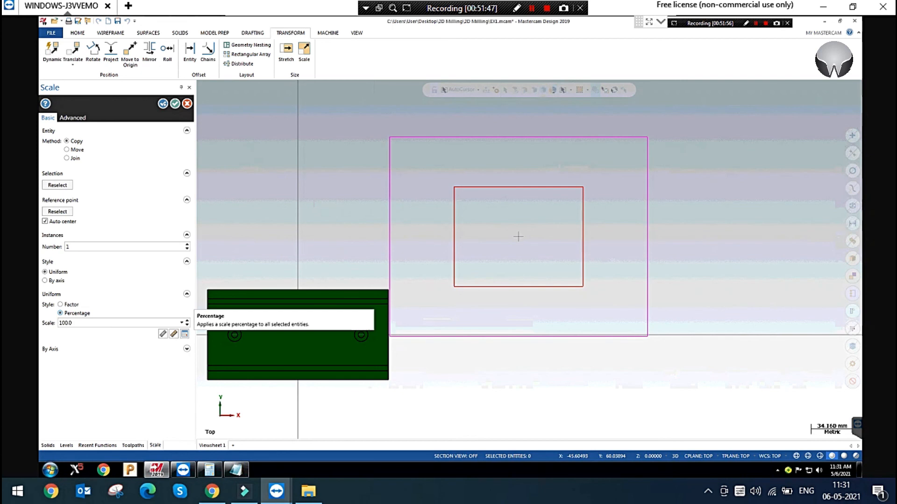
double_click(75, 323)
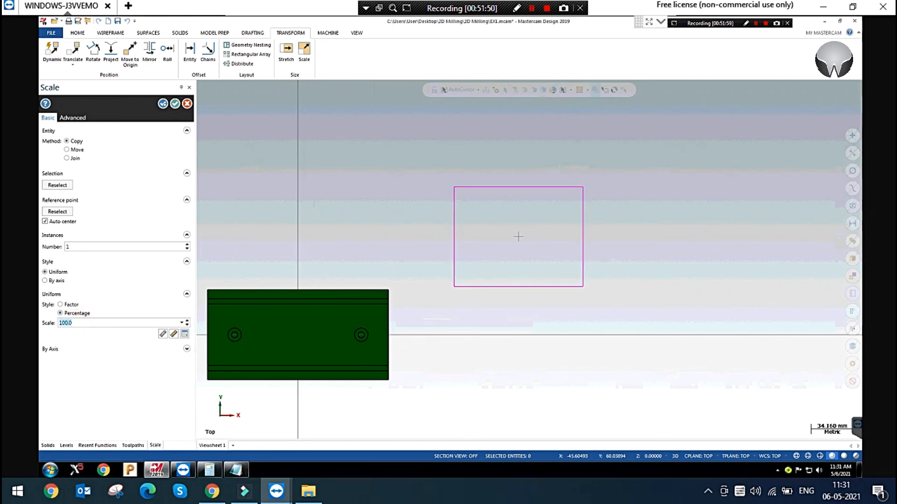
text(200)
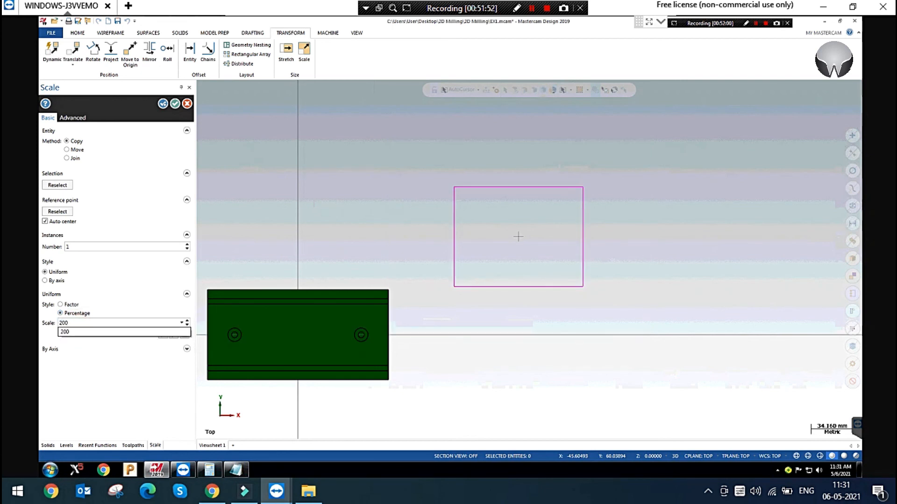
key(Return)
click(74, 150)
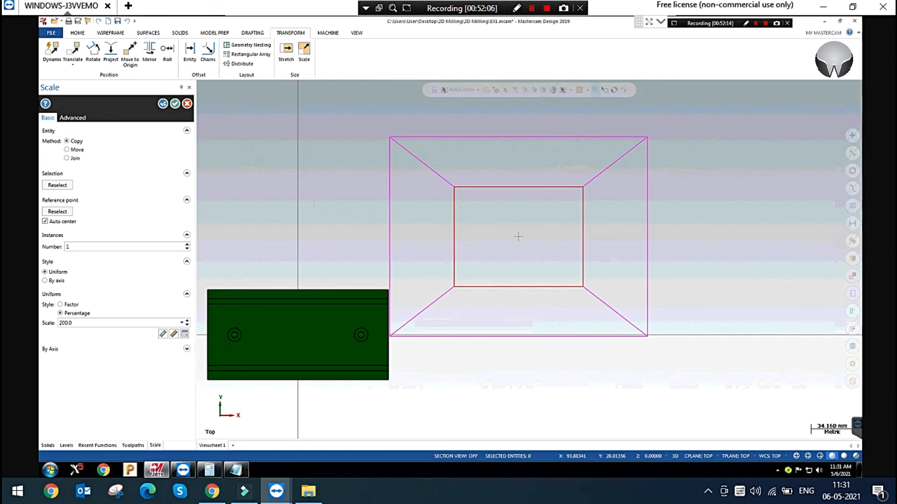
Raise the number of scaled rectangle copies to 3, and cancel the Scale command
click(187, 244)
click(187, 244)
scroll(552, 285, down, 3)
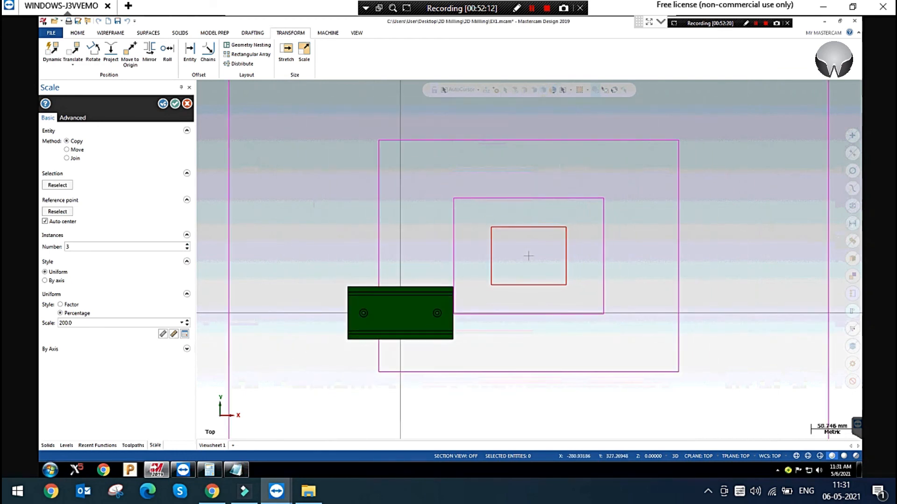
click(187, 104)
Preview a uniform Scale copy of the solid plate with a factor of 2, and cancel the command
click(320, 172)
scroll(433, 241, down, 2)
click(389, 323)
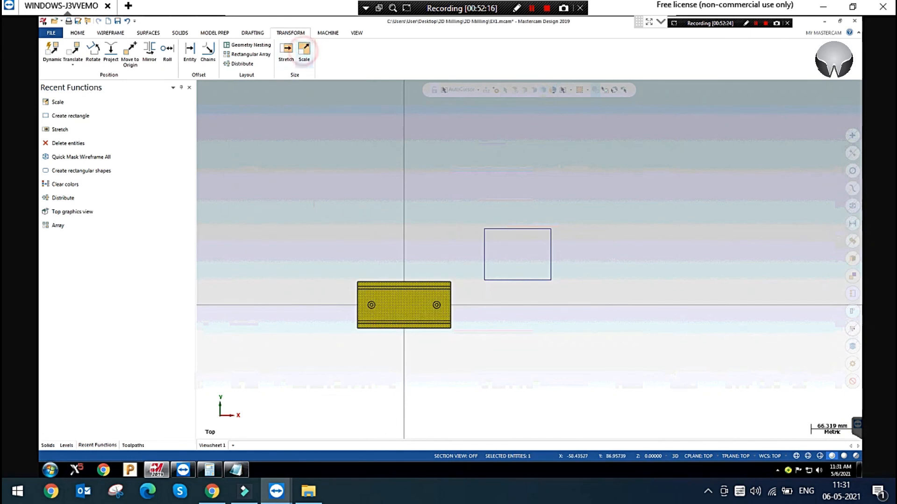
click(304, 51)
click(92, 323)
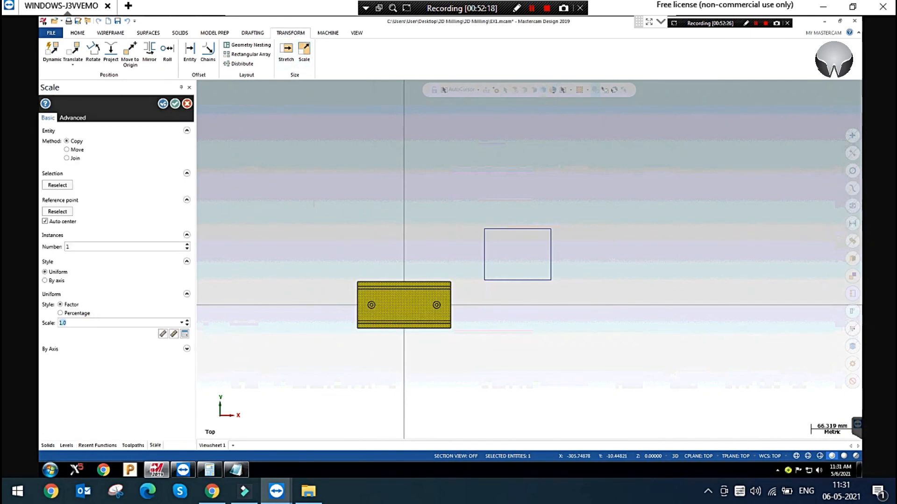
text(2)
key(Return)
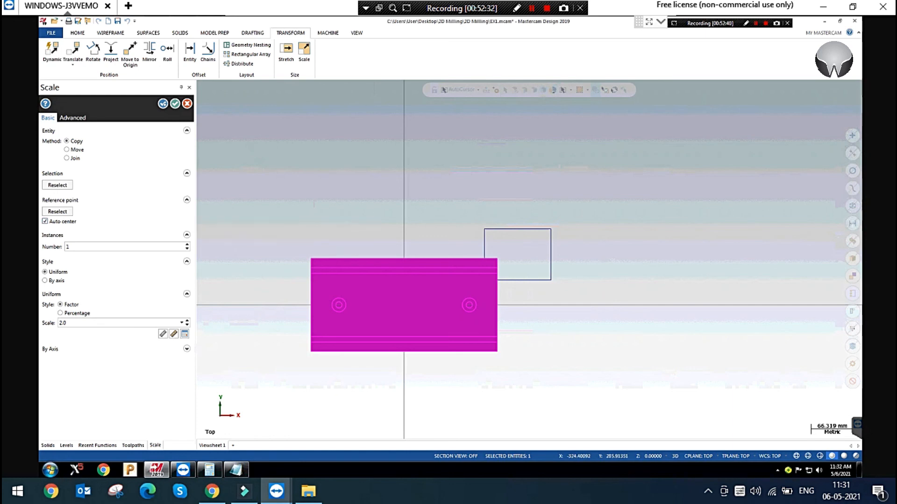
click(186, 103)
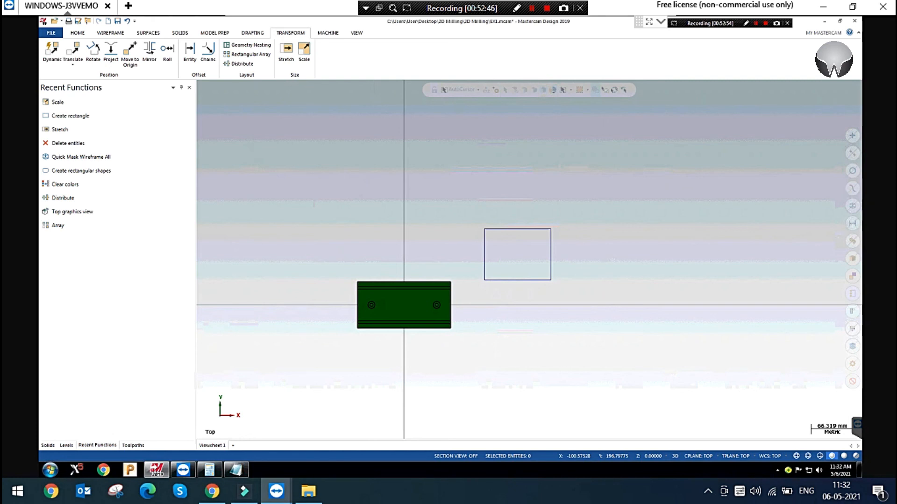
click(354, 184)
drag(306, 251, 481, 374)
key(Escape)
drag(333, 251, 495, 379)
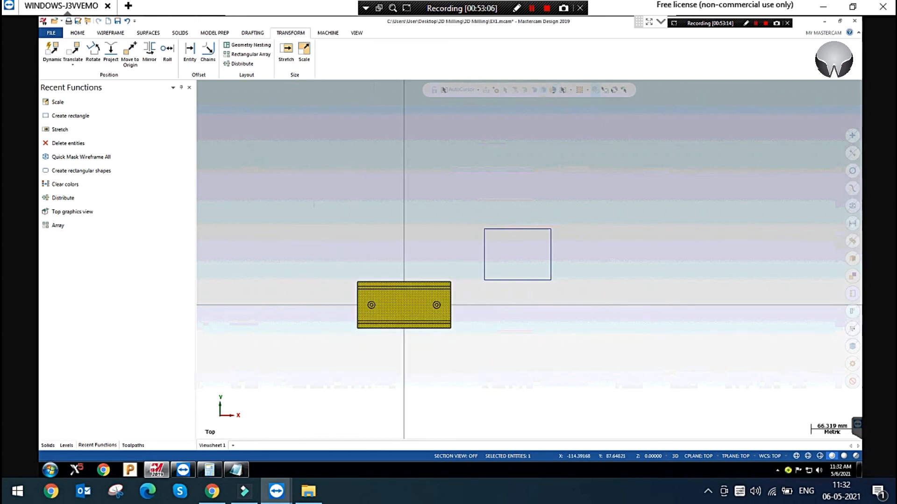
key(Escape)
drag(301, 249, 500, 382)
key(Escape)
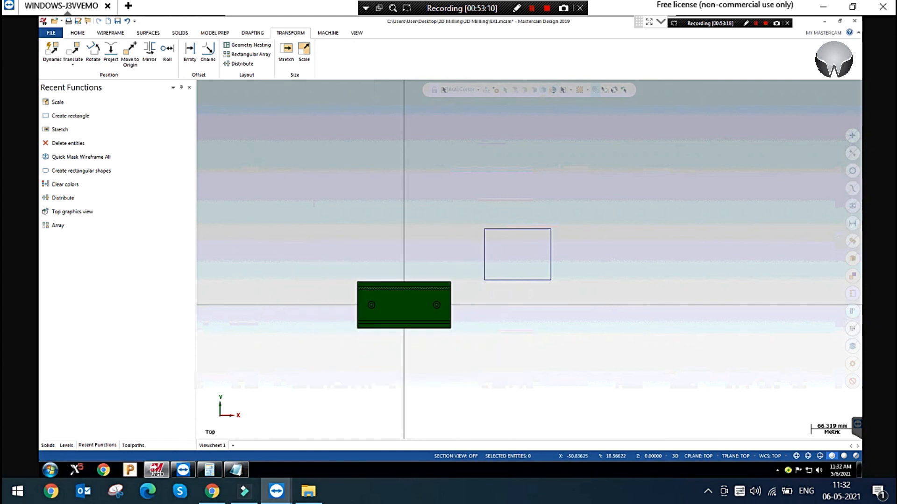
click(281, 192)
Start a uniform Scale copy of the window-selected solid plate and switch its style to percentage
click(304, 50)
drag(313, 252, 486, 361)
click(492, 104)
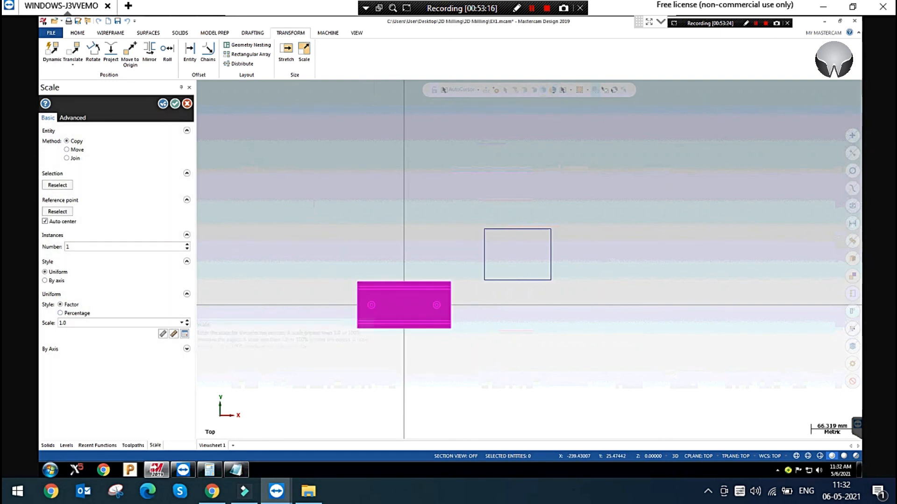
click(81, 326)
click(77, 314)
click(77, 326)
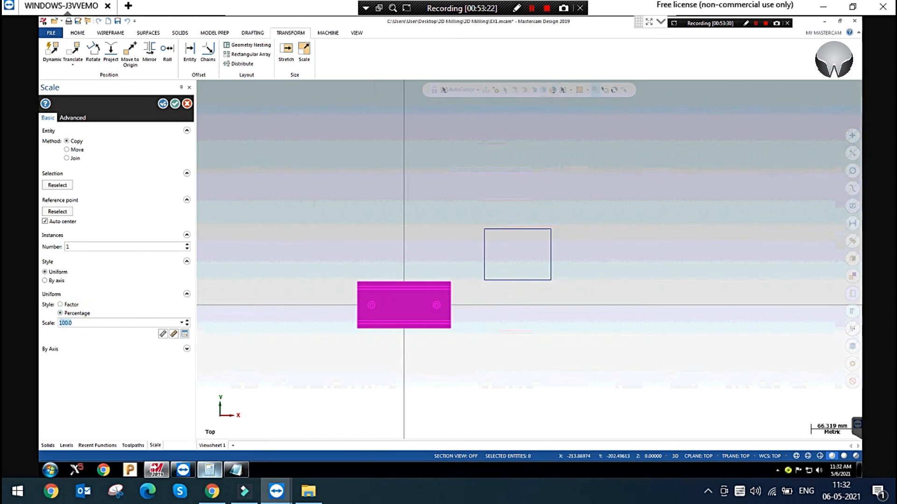
click(210, 469)
key(Escape)
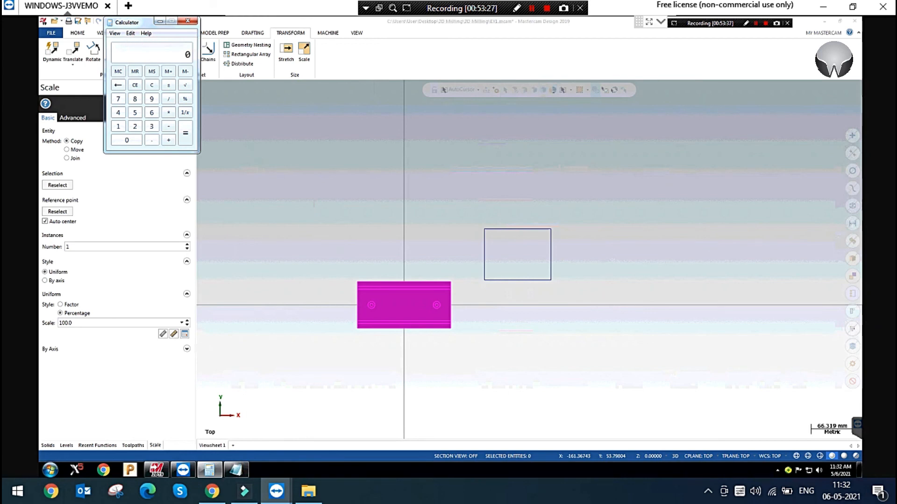
click(159, 22)
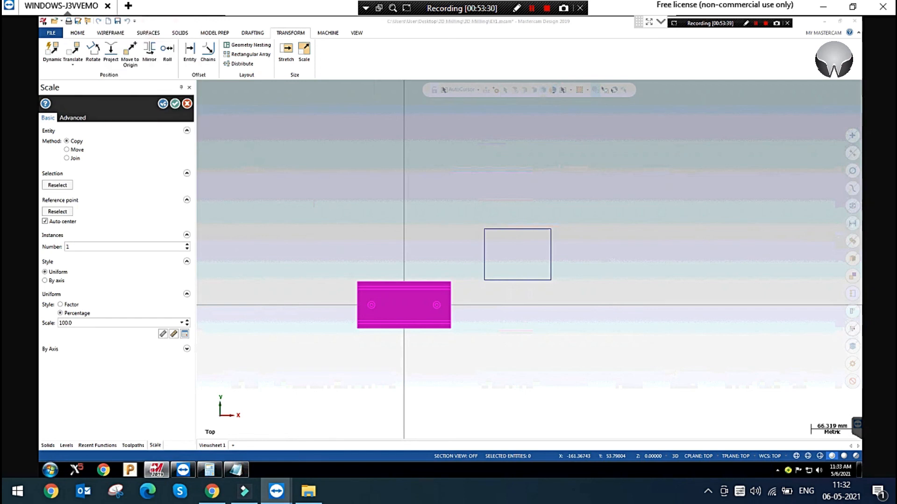
Preview scaling the solid plate by a factor of 25.4, and cancel the command
click(104, 323)
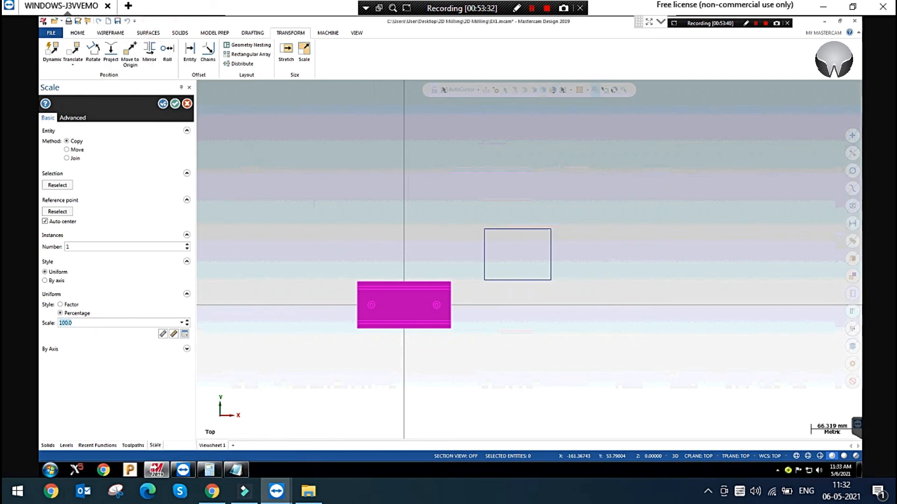
click(72, 304)
click(75, 323)
key(Return)
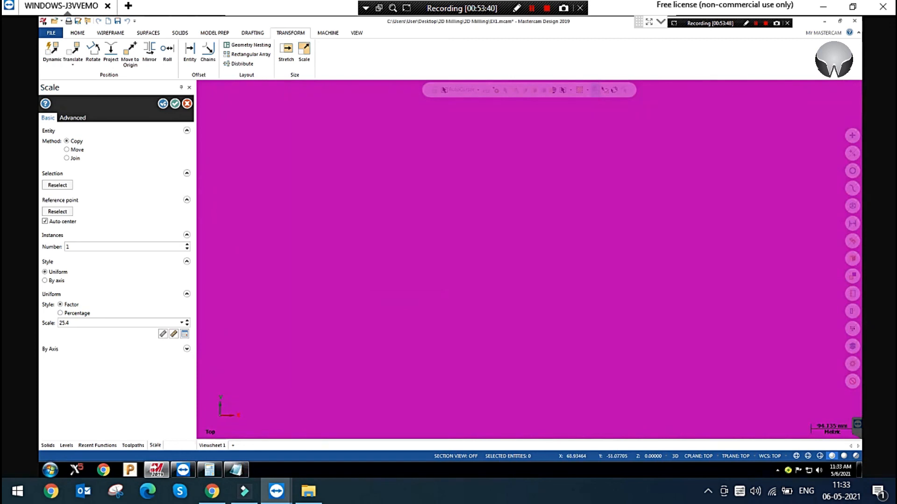
scroll(558, 269, down, 8)
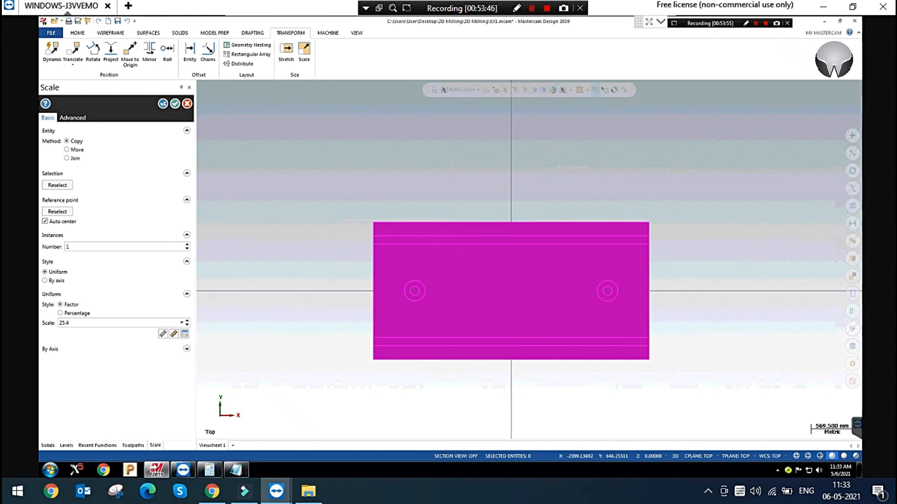
click(187, 103)
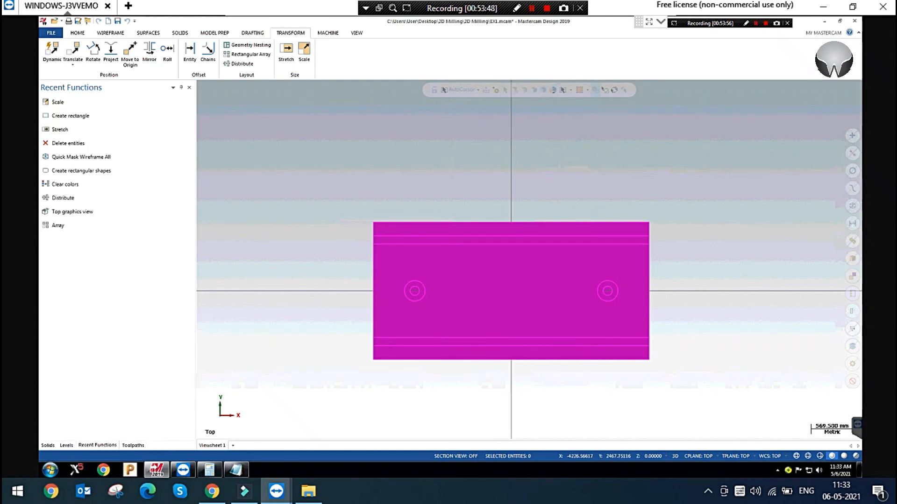
Delete the solid plate and the rectangle together with a window selection around both
scroll(524, 296, up, 6)
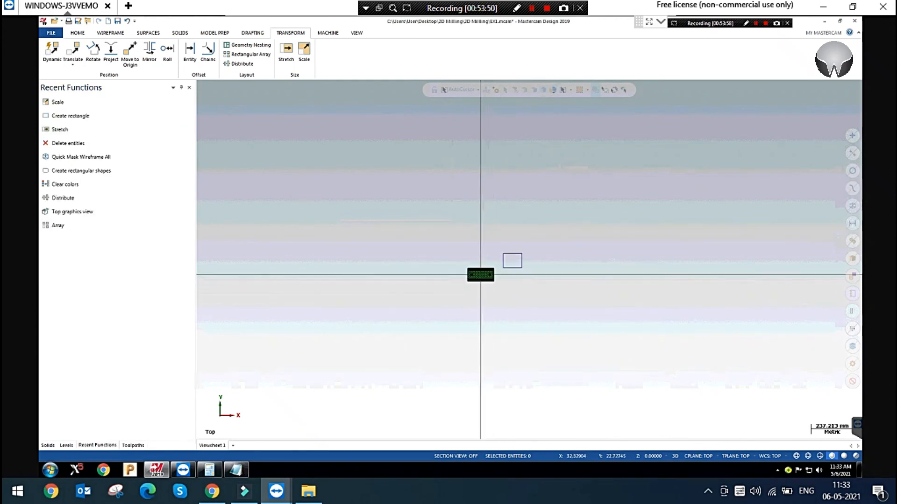
click(348, 211)
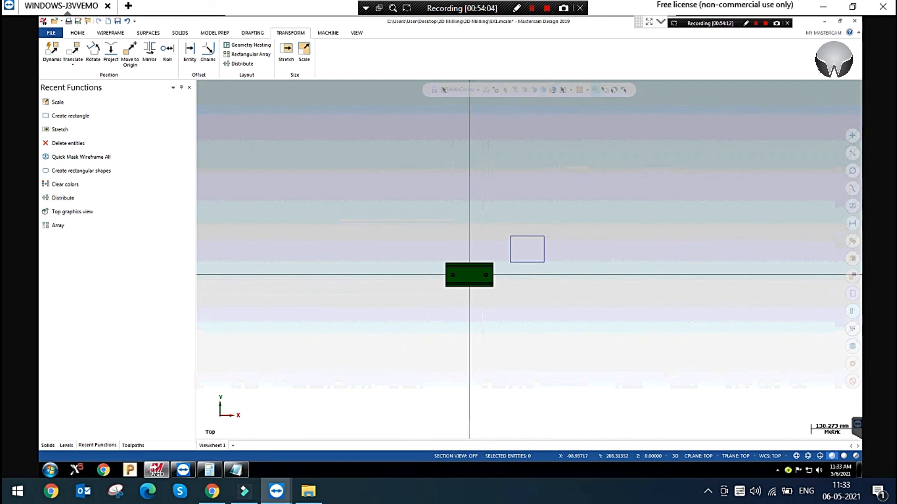
drag(385, 180, 668, 377)
key(Delete)
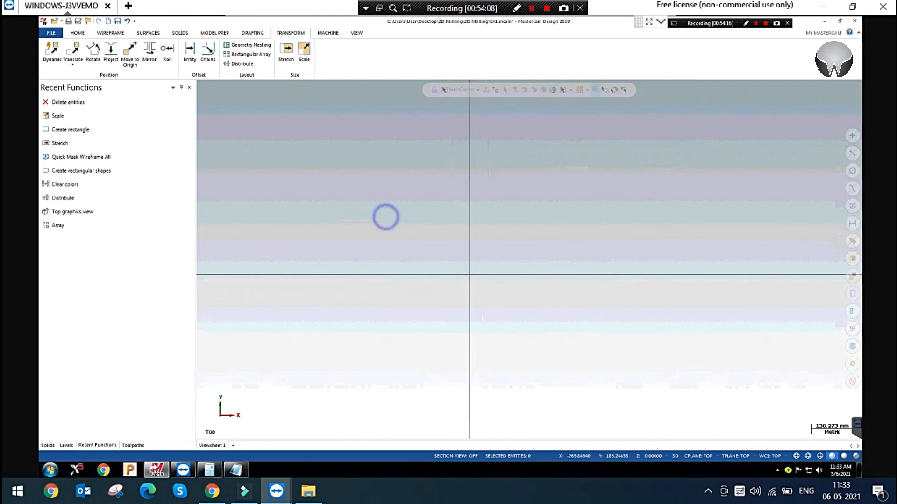
Draw a wavy five-point manual spline across the origin in the Right view and plane
right_click(387, 216)
click(441, 282)
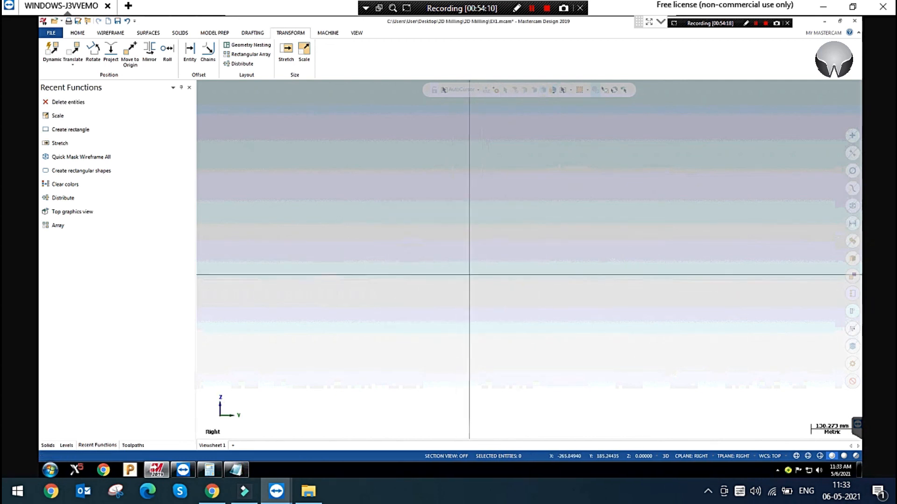
scroll(434, 346, up, 4)
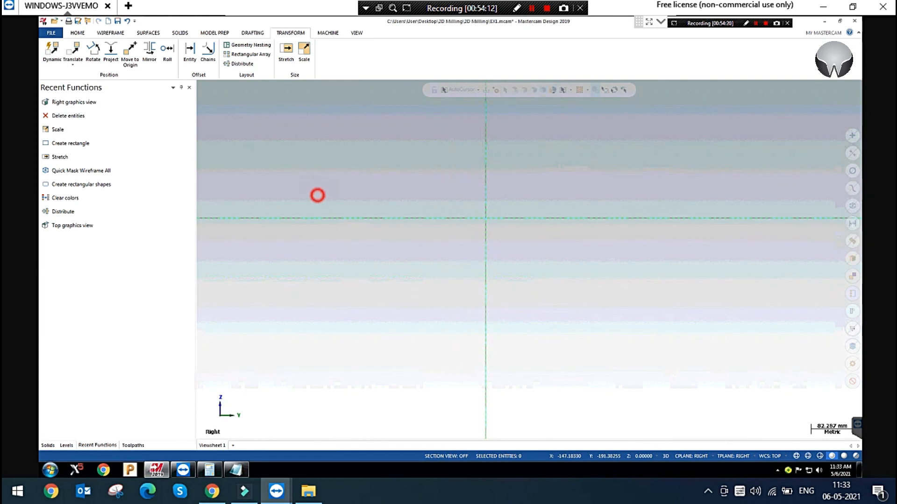
click(110, 33)
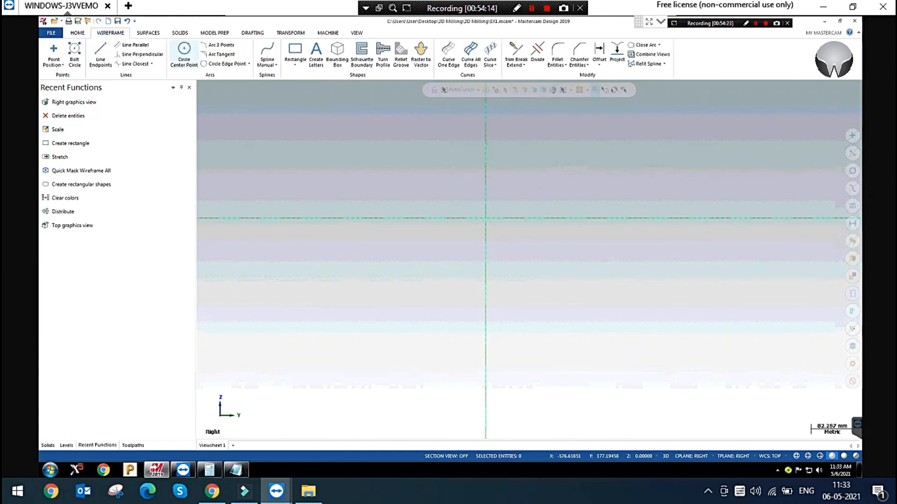
click(267, 52)
click(347, 181)
click(536, 295)
click(661, 346)
click(811, 181)
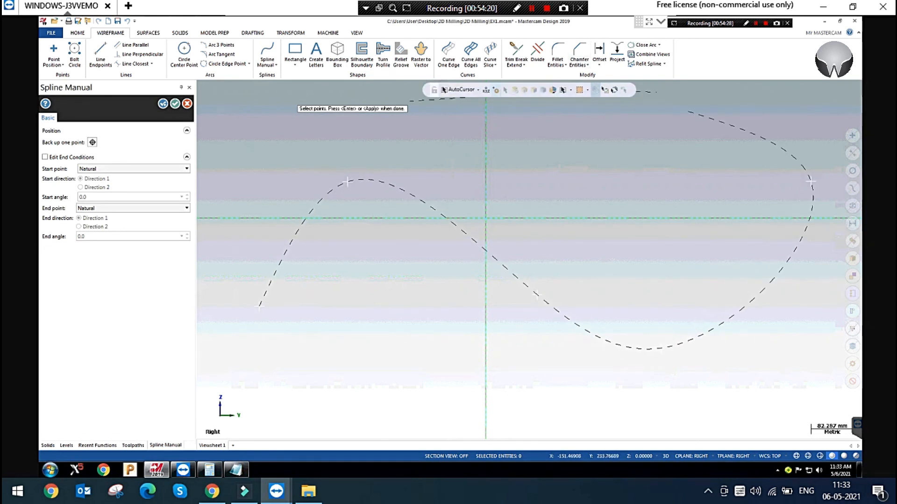
click(176, 103)
scroll(322, 152, down, 1)
Inspect the spline in the isometric view and switch to the Top view
right_click(321, 152)
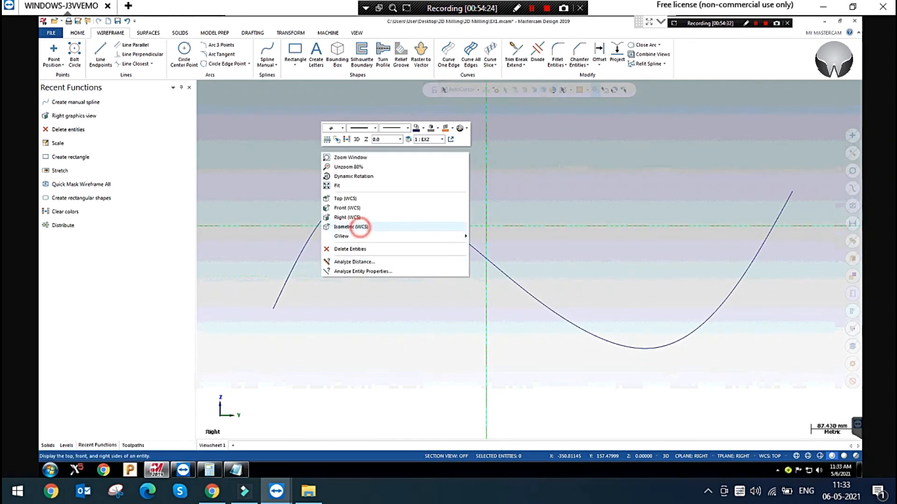
click(350, 226)
scroll(380, 182, down, 5)
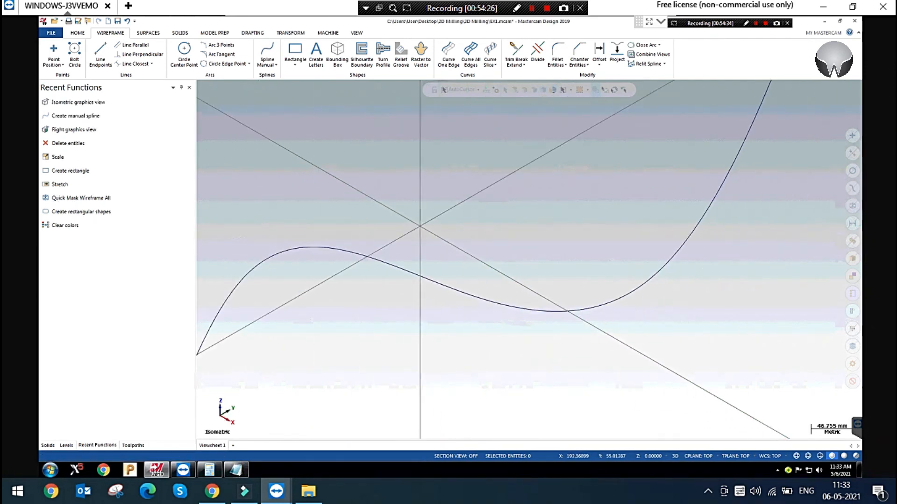
right_click(380, 182)
click(407, 228)
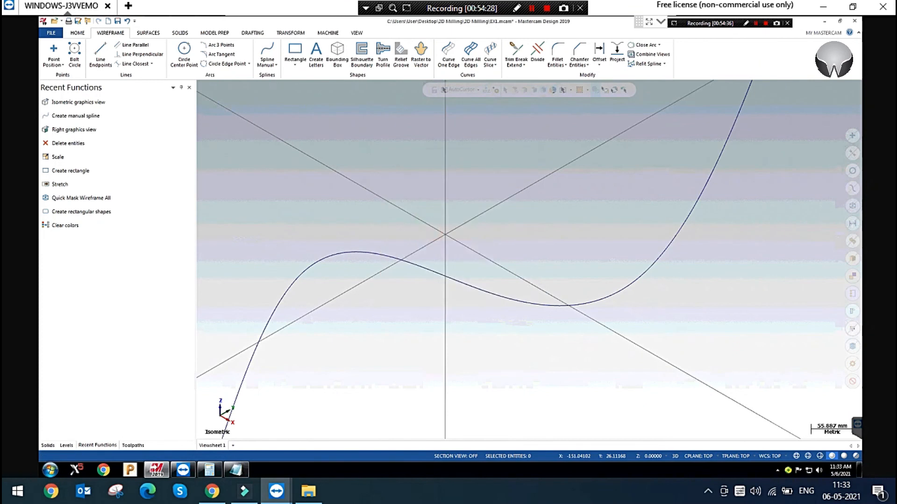
drag(400, 162, 596, 433)
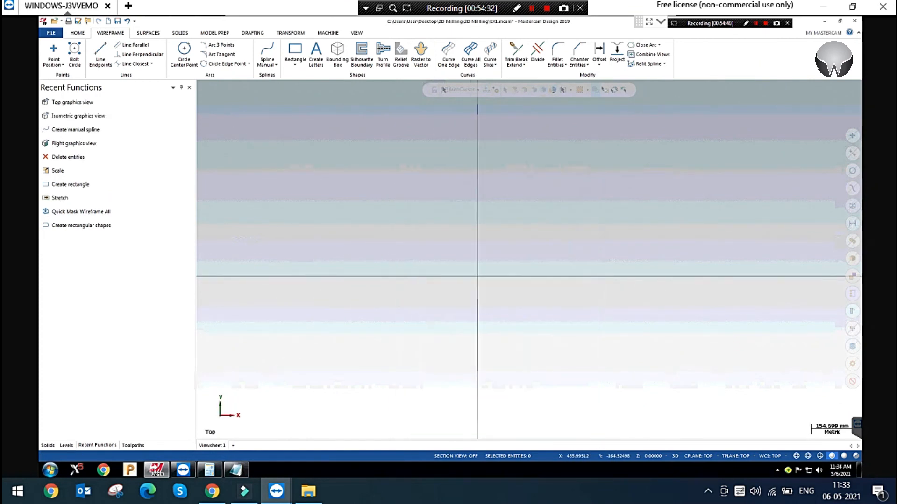
Translate a copy of the spline with a window selection and an X offset of 100 mm
click(290, 32)
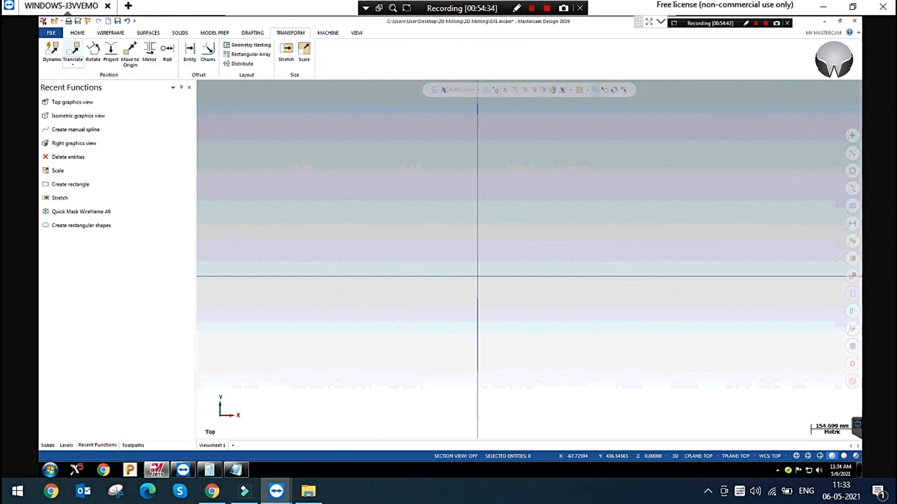
click(73, 52)
drag(363, 182, 582, 422)
scroll(477, 276, down, 2)
click(502, 107)
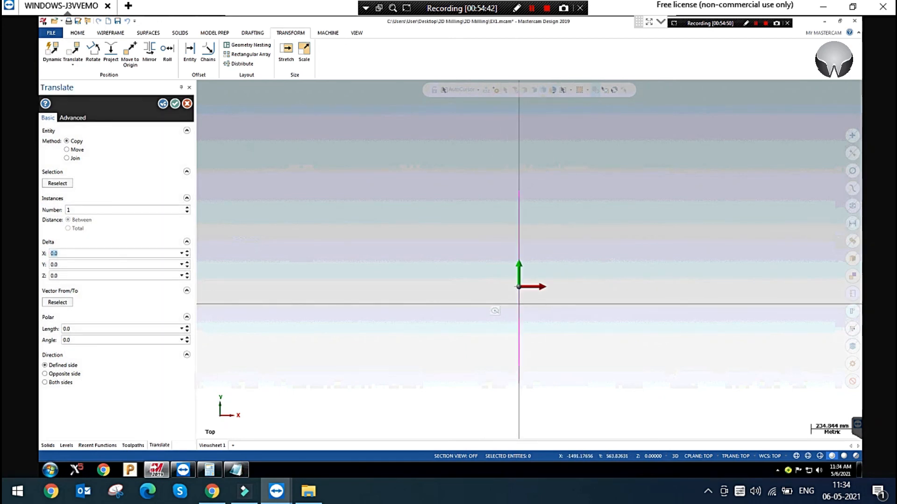
text(100)
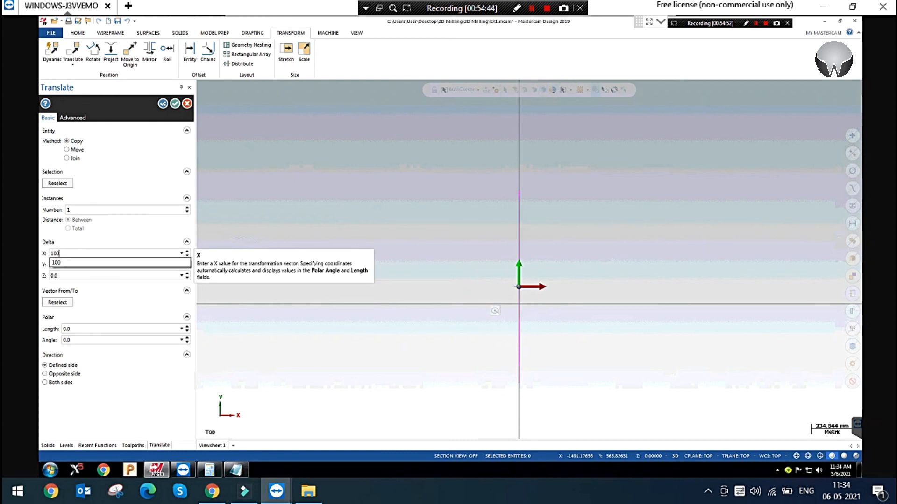
key(Return)
Set the spline copy's X offset to 1000 mm and accept the translation
double_click(74, 255)
text(100)
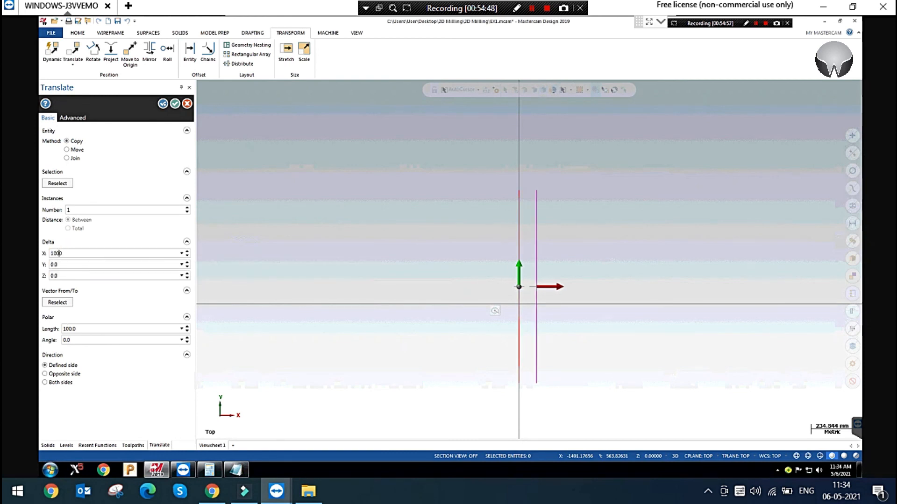
key(Return)
scroll(271, 328, down, 4)
double_click(99, 253)
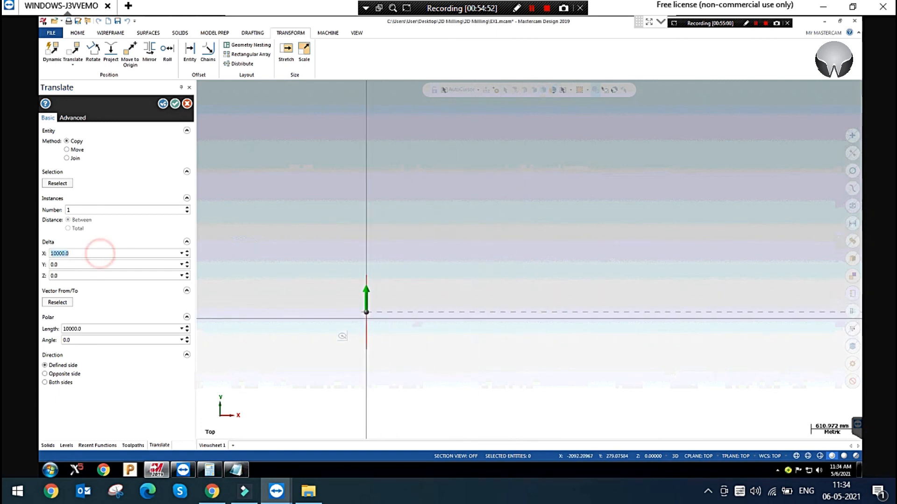
text(1000)
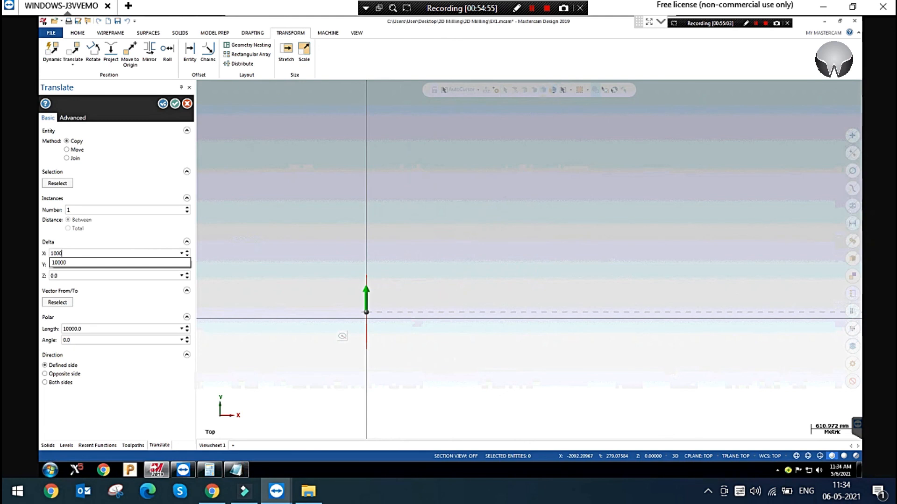
key(Return)
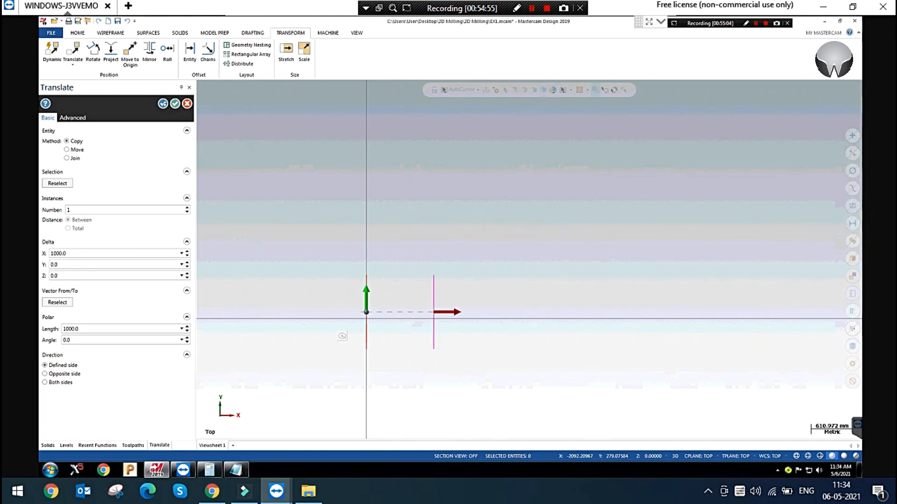
click(175, 103)
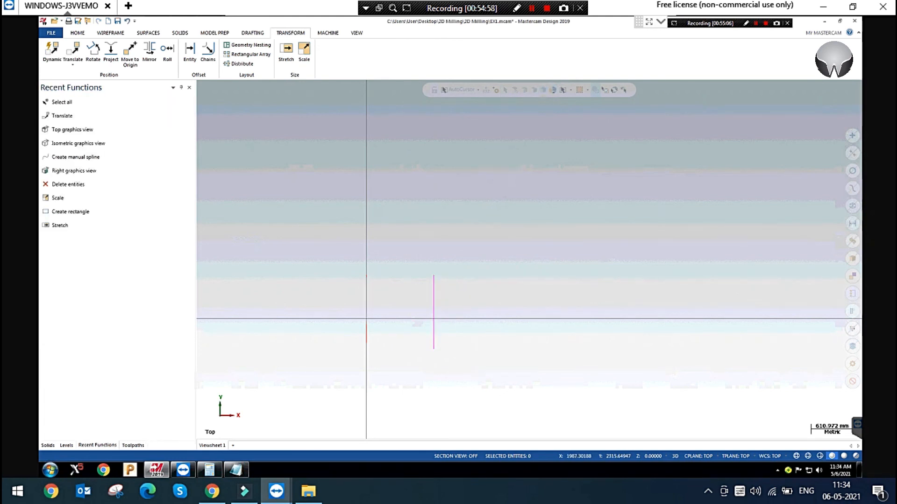
Switch to the isometric view and clear the transform colors from both splines
right_click(500, 163)
click(537, 237)
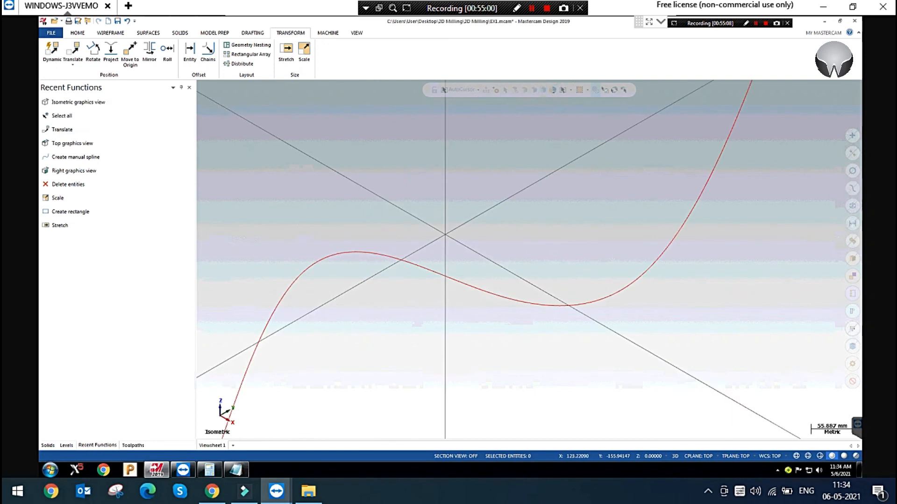
scroll(537, 289, down, 5)
scroll(542, 299, up, 1)
right_click(434, 162)
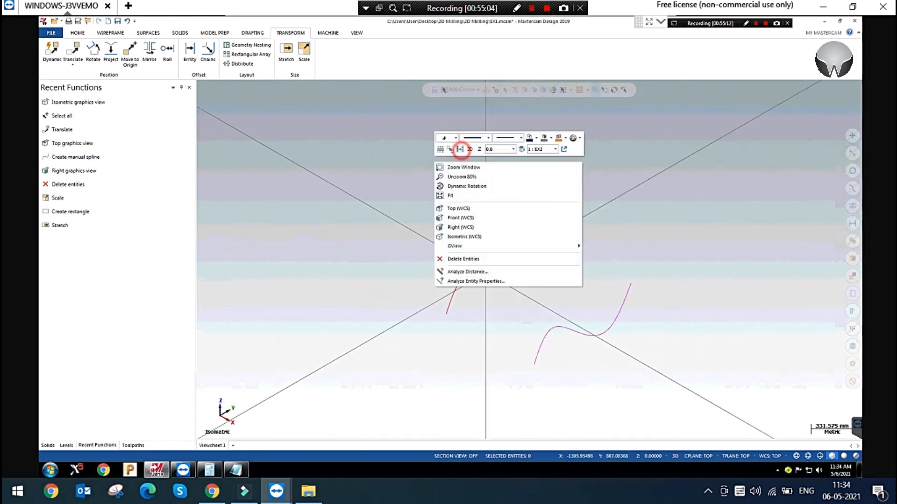
click(461, 150)
scroll(367, 257, up, 1)
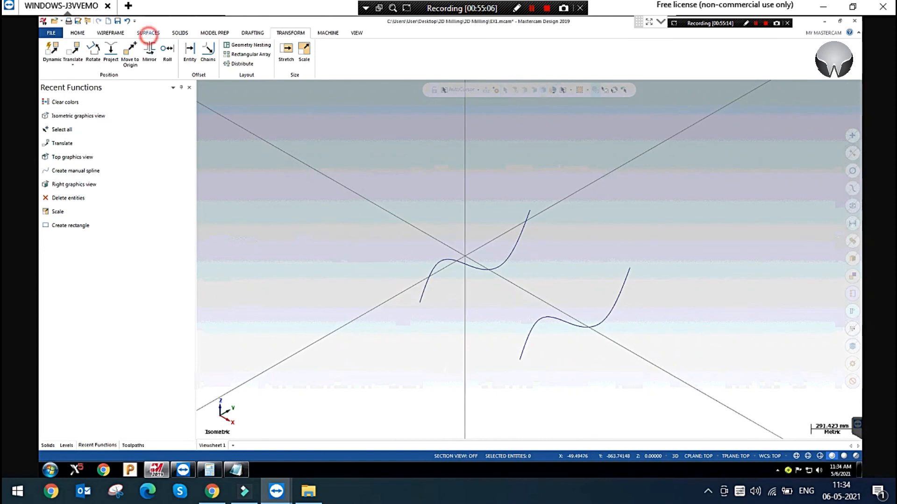
Create a lofted surface between the original spline and its translated copy
click(148, 33)
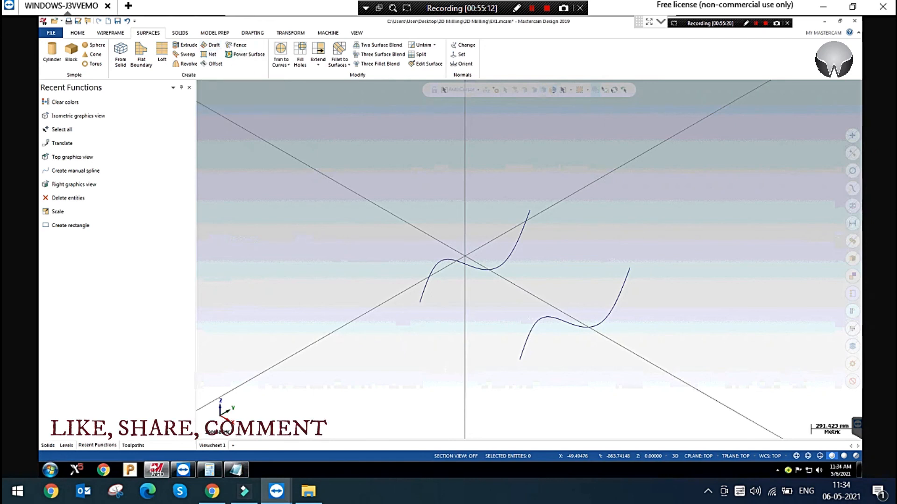
click(162, 59)
click(422, 293)
click(522, 351)
click(146, 319)
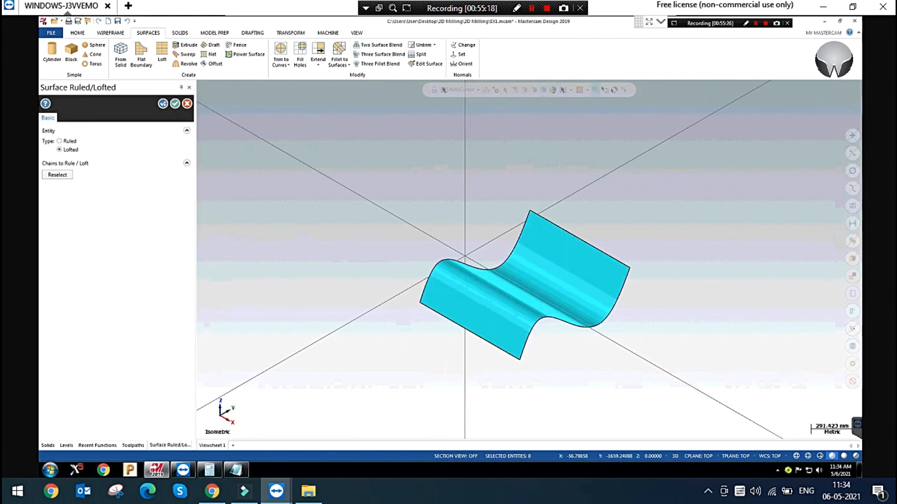
scroll(553, 291, up, 1)
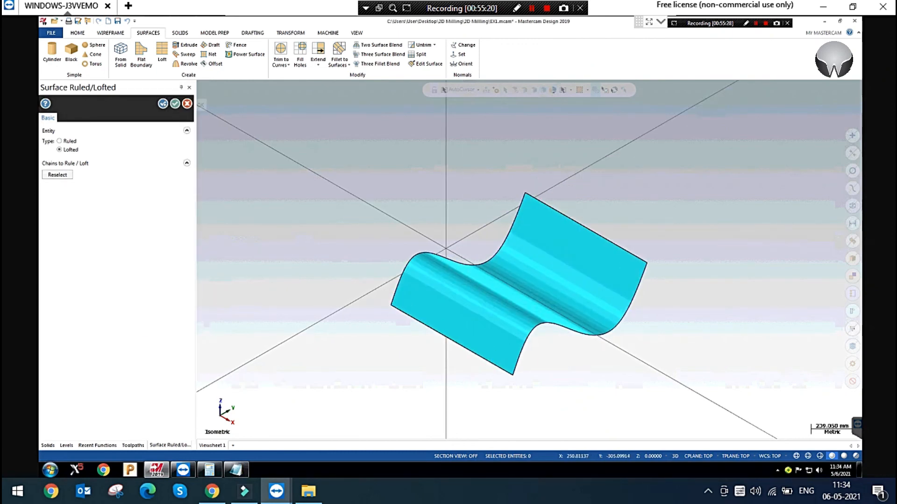
click(174, 103)
Rotate the view dynamically to examine the lofted surface, and return to the isometric view
right_click(331, 186)
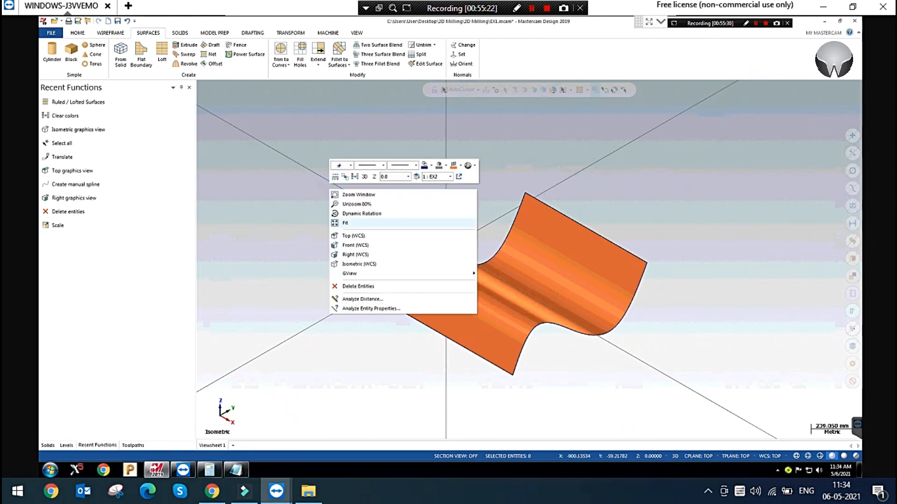
click(355, 208)
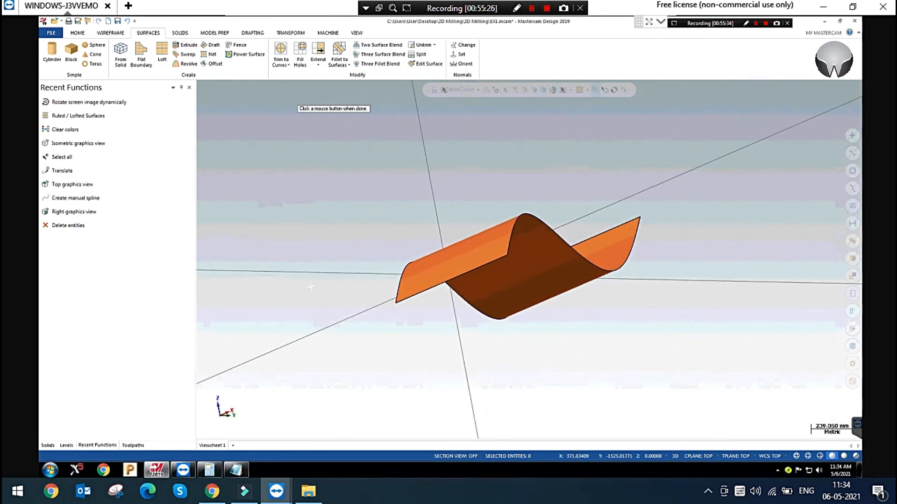
click(276, 182)
right_click(277, 182)
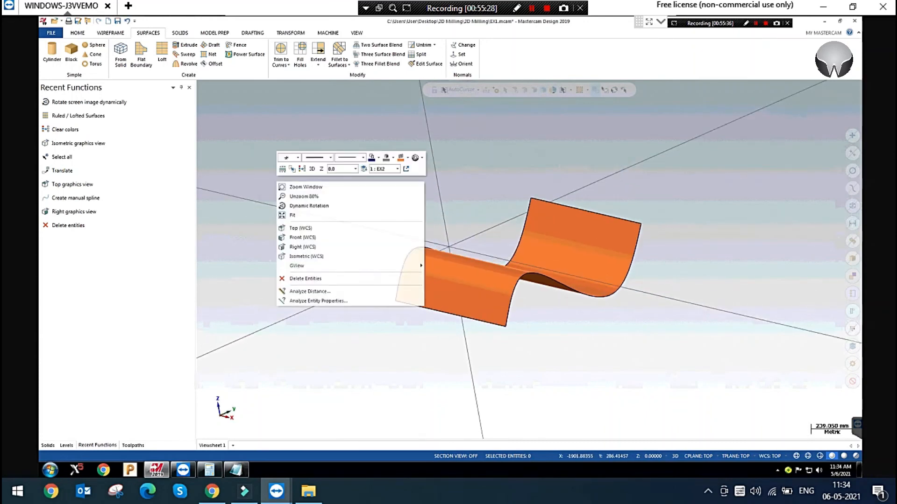
click(306, 256)
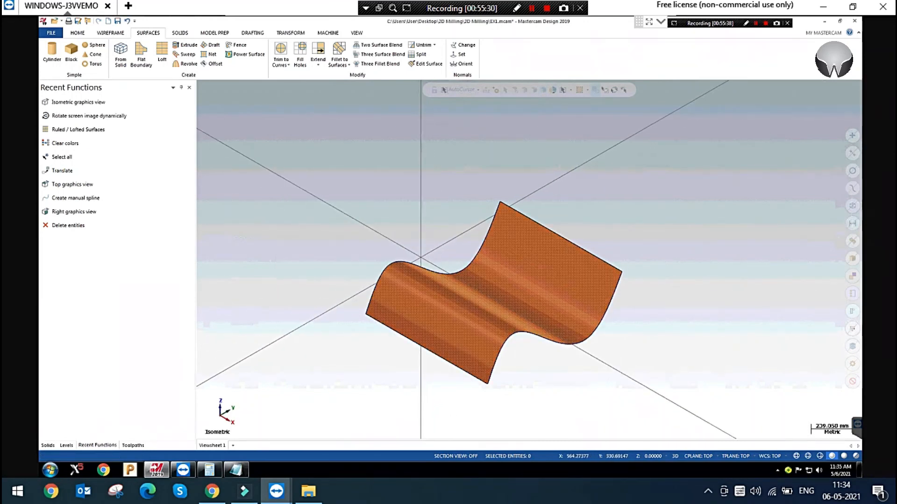
Draw a rectangle about 276 mm wide and 886 mm high within the surface outline in the Top view
right_click(269, 171)
click(301, 214)
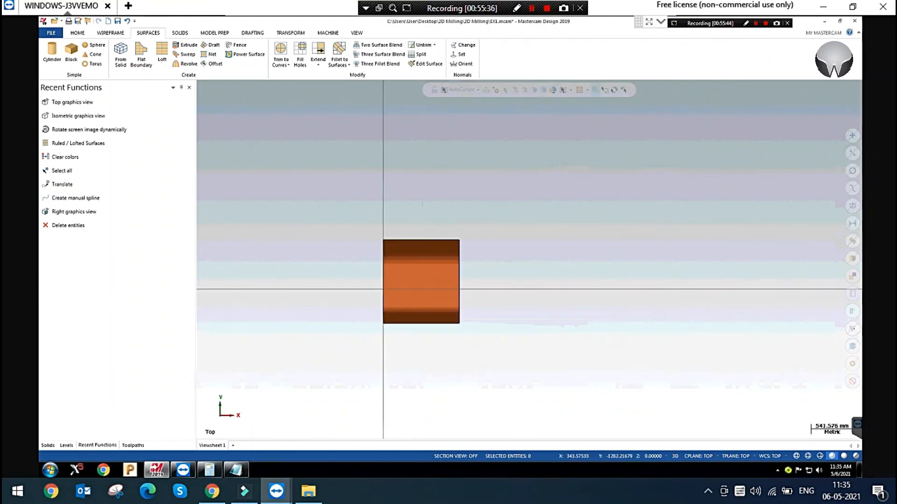
click(111, 33)
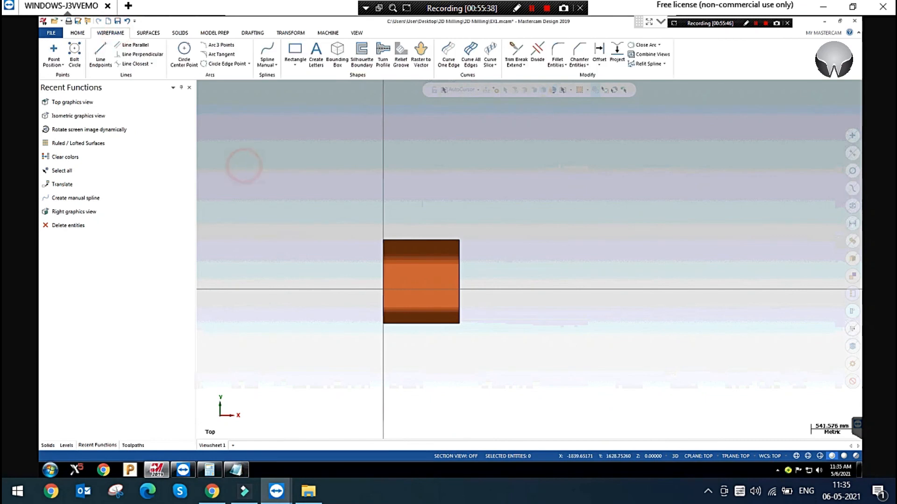
click(295, 51)
click(67, 205)
click(405, 319)
click(426, 251)
click(175, 103)
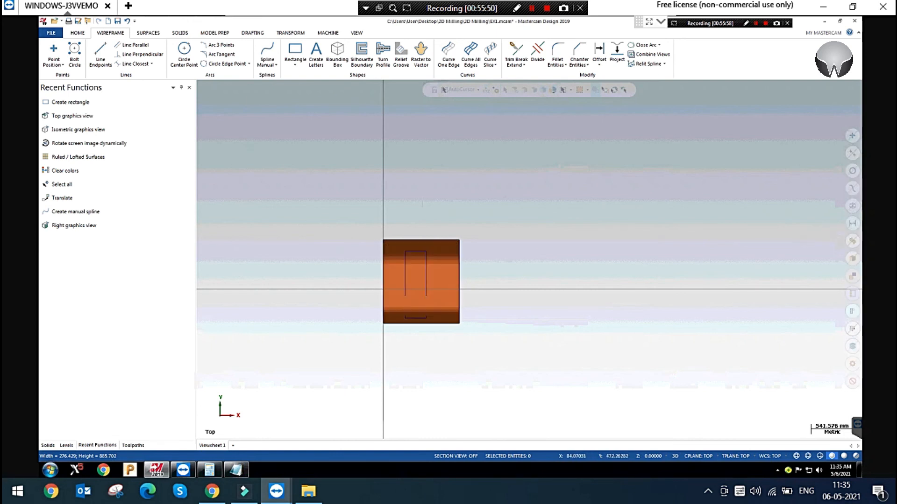
click(443, 296)
key(Escape)
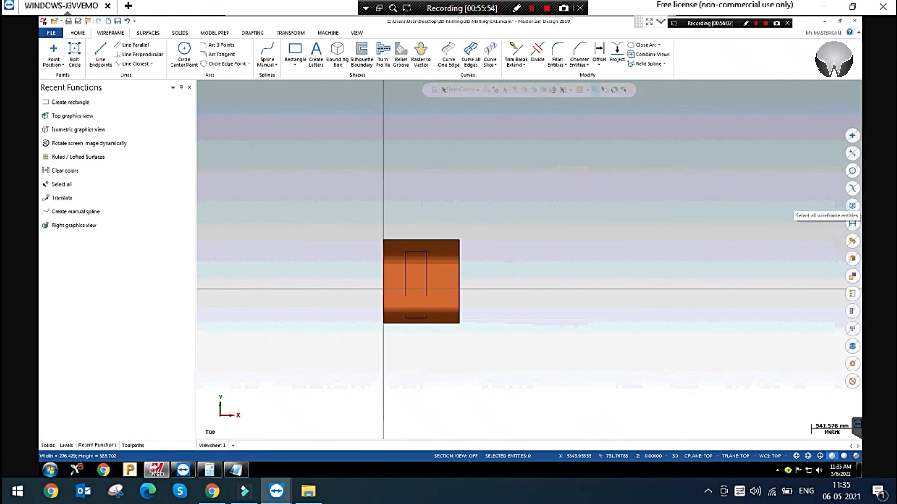
Translate a copy of the rectangle's four lines by 1000 mm in Z
click(851, 152)
click(291, 32)
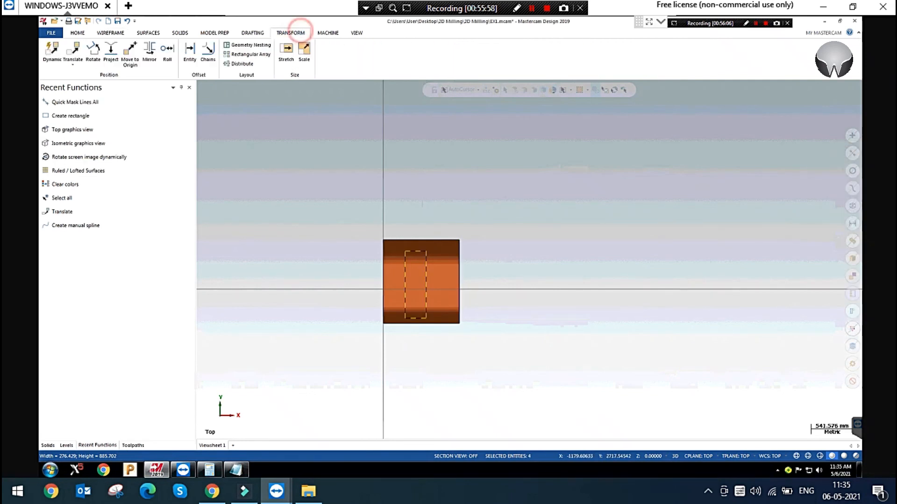
click(73, 48)
click(76, 275)
text(50)
key(Return)
click(65, 276)
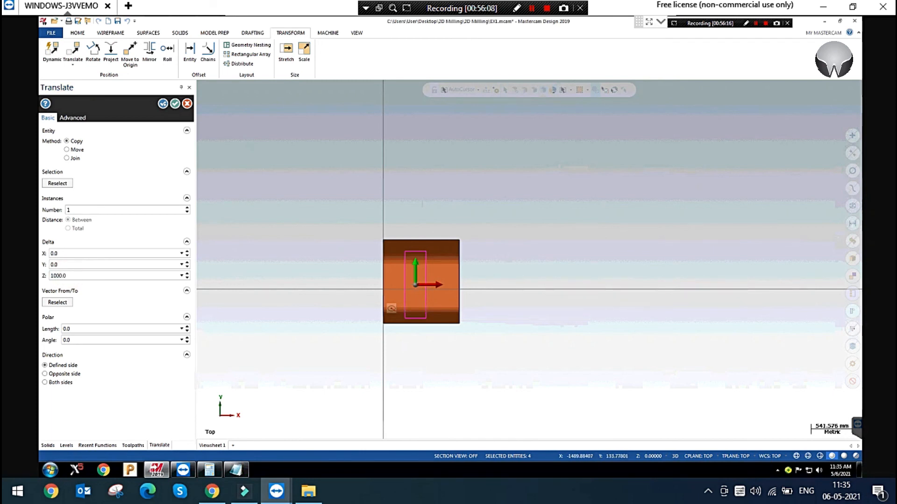
click(175, 103)
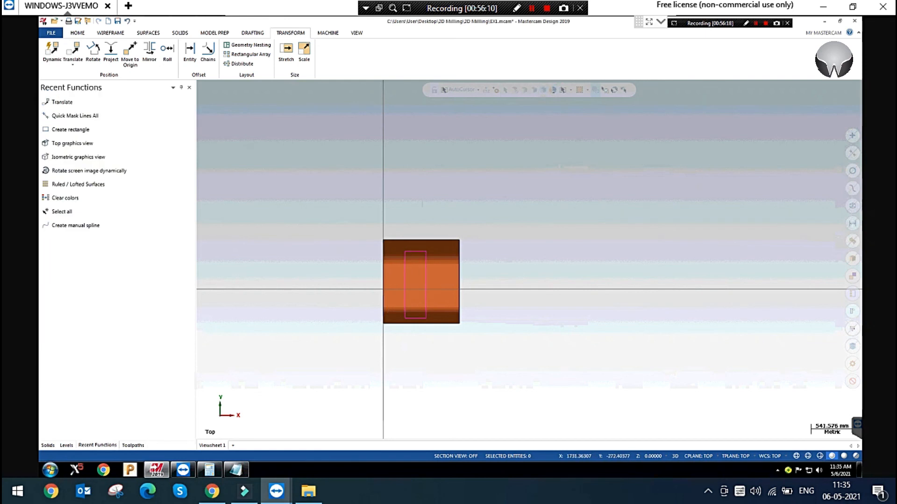
Delete the original rectangle lying at the surface, working in the isometric view
key(alt+7)
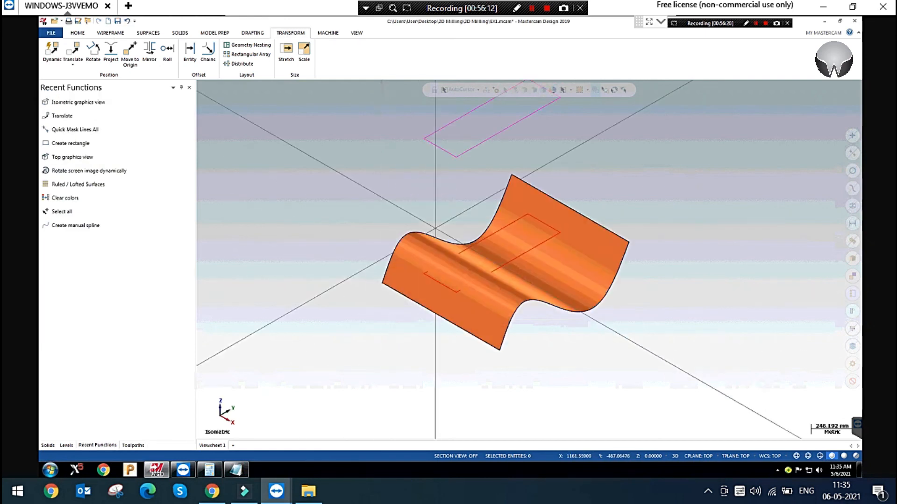
click(480, 276)
click(449, 308)
click(514, 267)
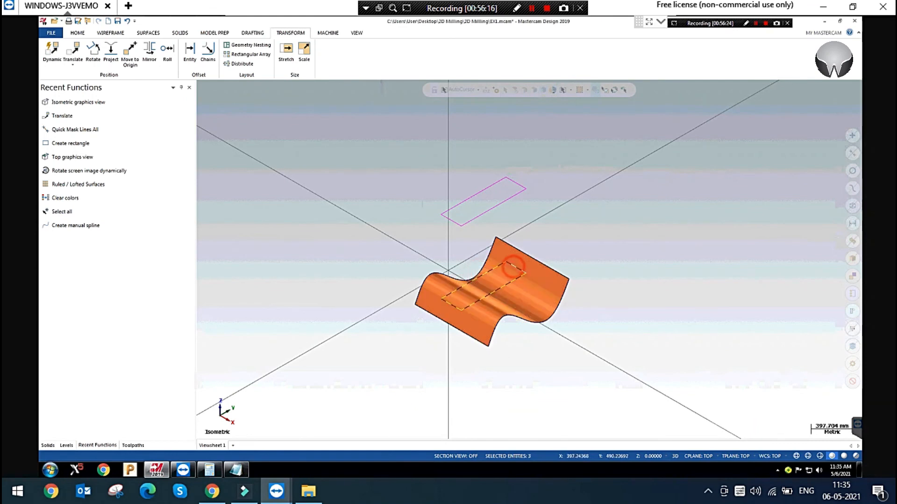
key(Delete)
Clear the transform colors from the rectangle above the surface
drag(407, 155, 541, 225)
right_click(392, 152)
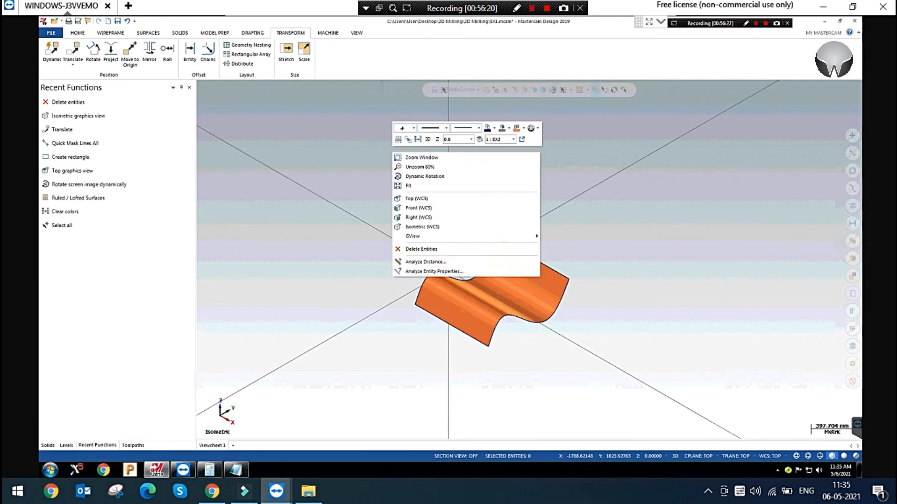
click(419, 139)
click(505, 289)
click(645, 353)
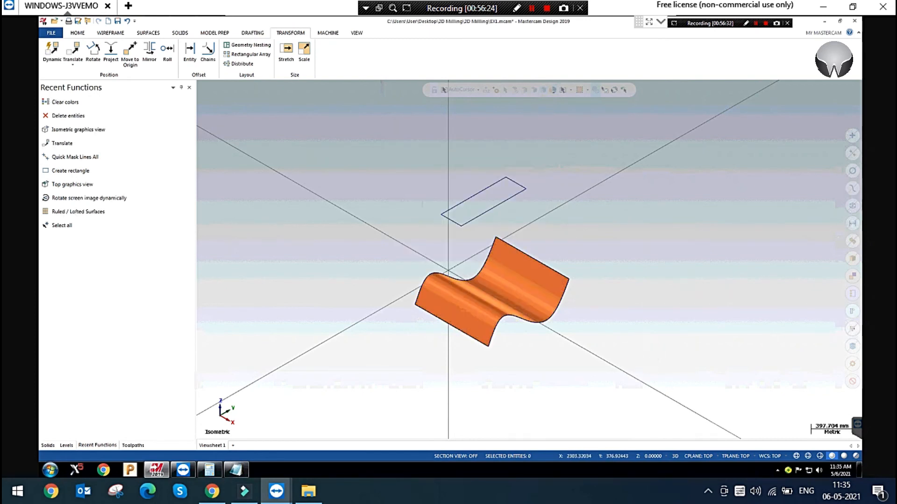
Project a copy of the raised rectangle onto the lofted wavy surface, using View projection and a tolerance of 0.001
drag(401, 160, 554, 241)
click(111, 51)
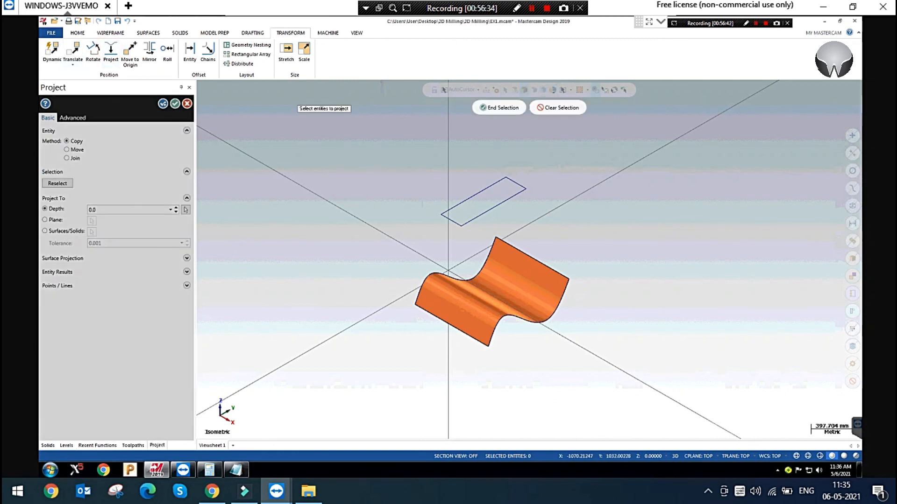
click(499, 107)
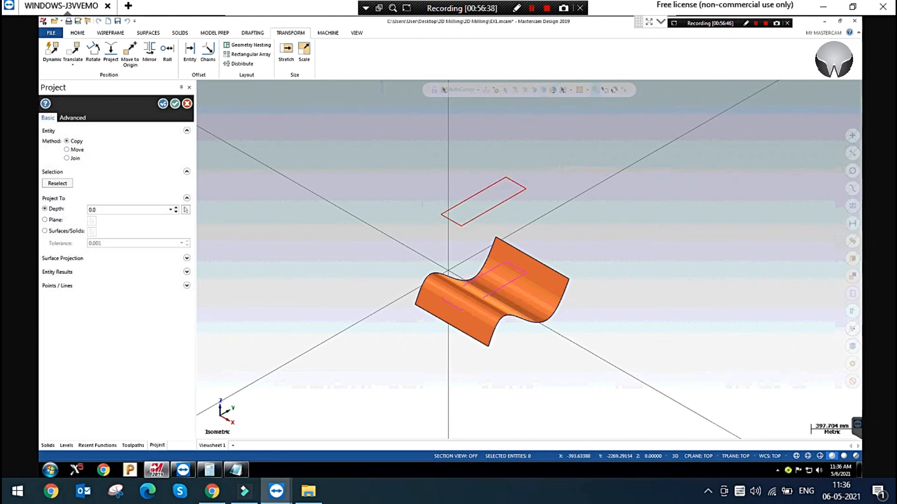
click(114, 210)
click(45, 231)
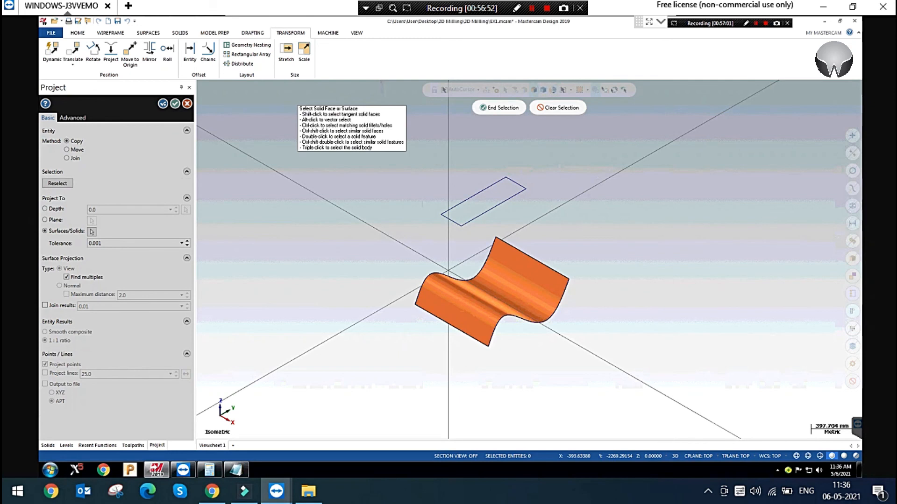
click(462, 304)
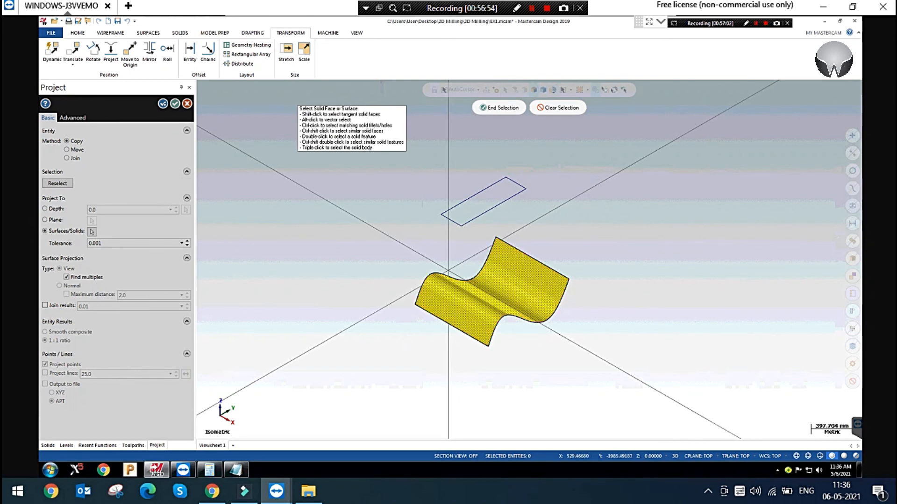
click(495, 111)
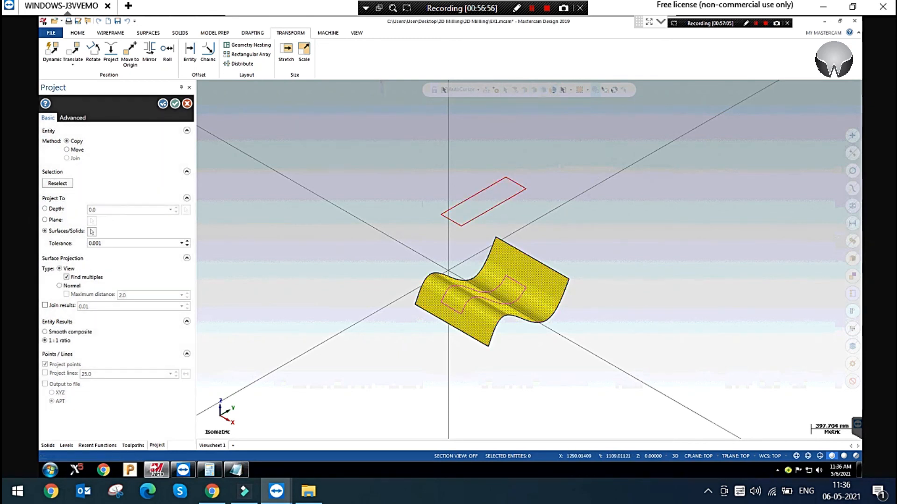
scroll(621, 314, up, 2)
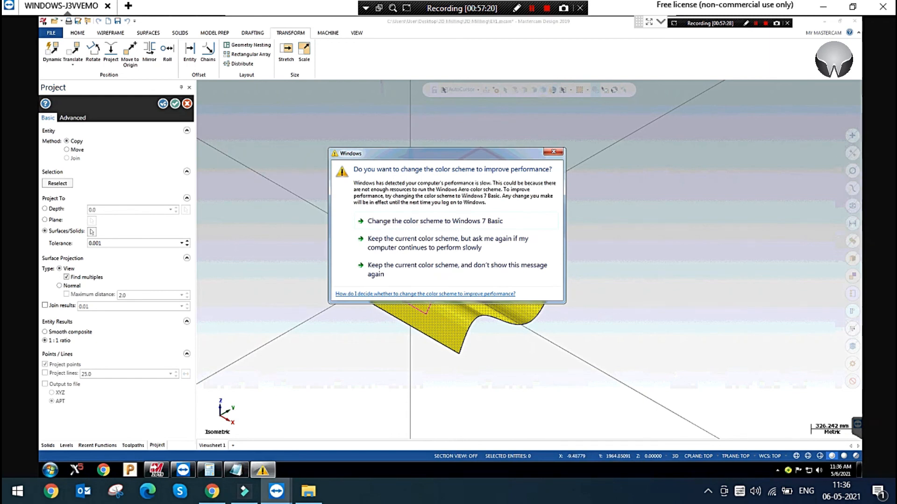
click(553, 152)
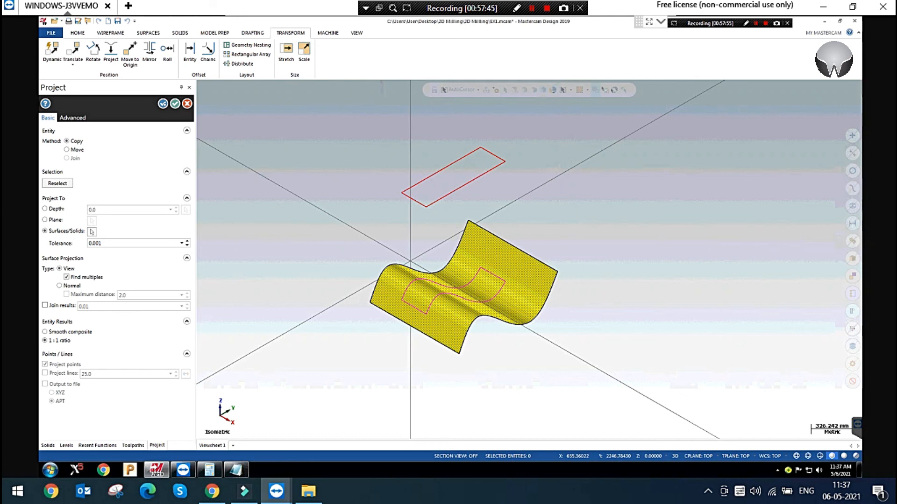
click(174, 103)
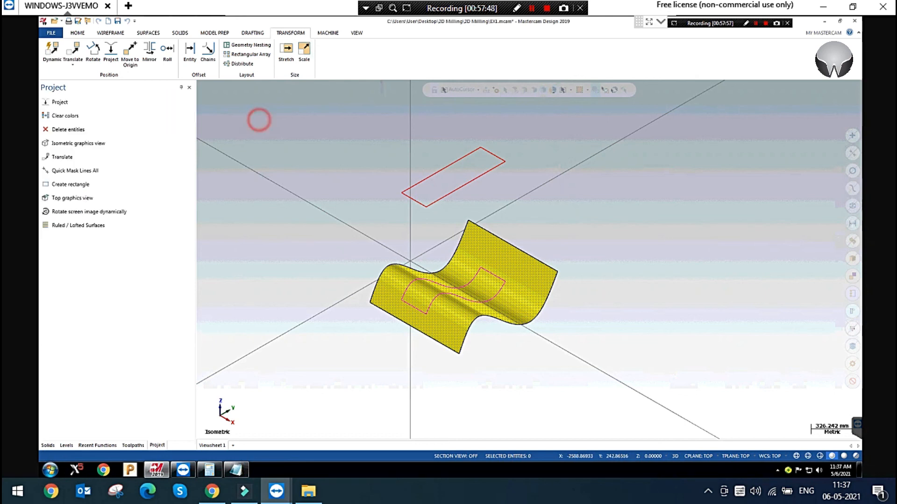
Add the default mill machine definition to the file
click(318, 31)
click(50, 54)
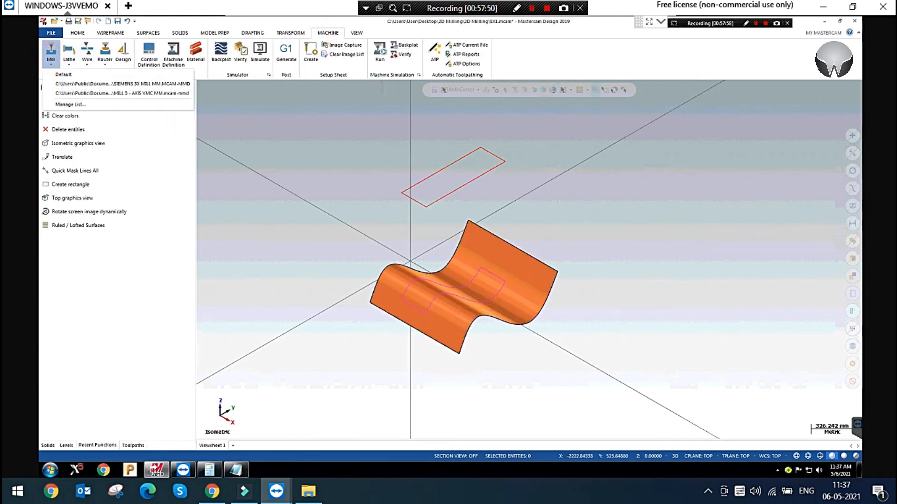
click(74, 73)
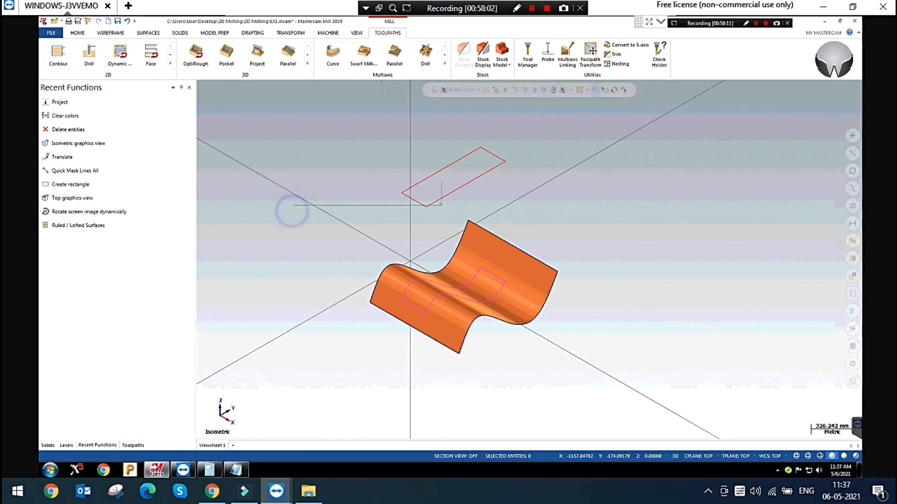
Clear the transform colors from the raised rectangle and its projected copy on the surface
right_click(291, 210)
click(316, 198)
click(621, 192)
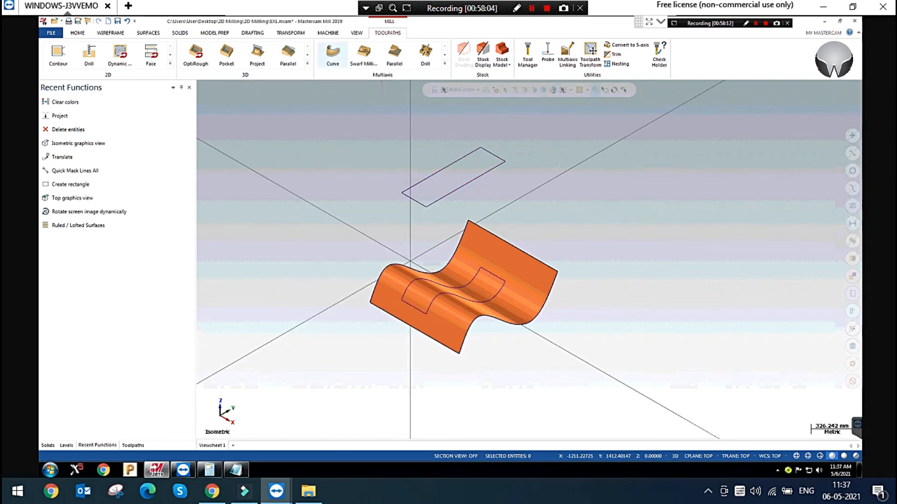
Review the transform tools and the available 2D milling, hole-making and manual toolpaths
click(291, 32)
click(321, 168)
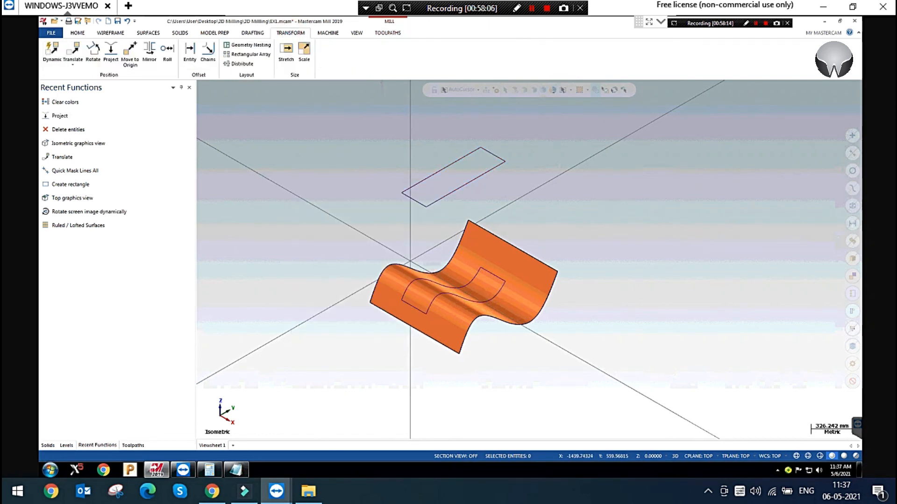
scroll(590, 250, down, 1)
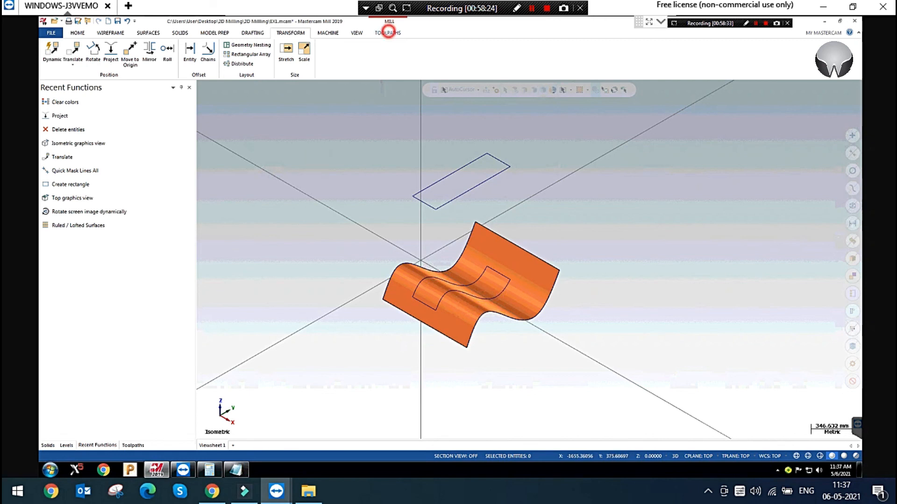
click(388, 31)
click(170, 55)
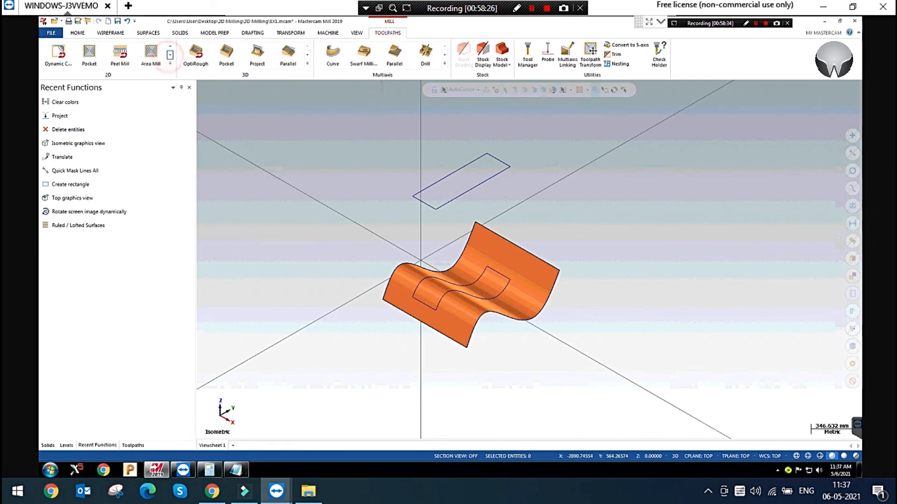
click(170, 46)
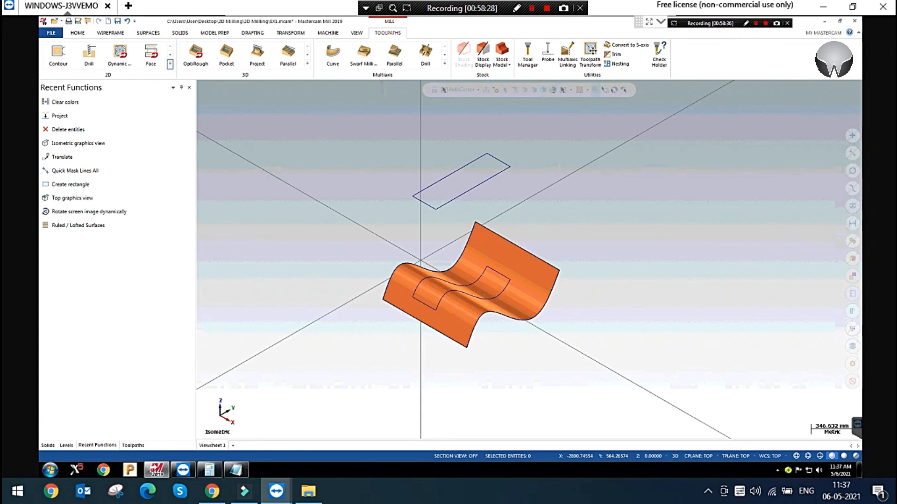
click(170, 64)
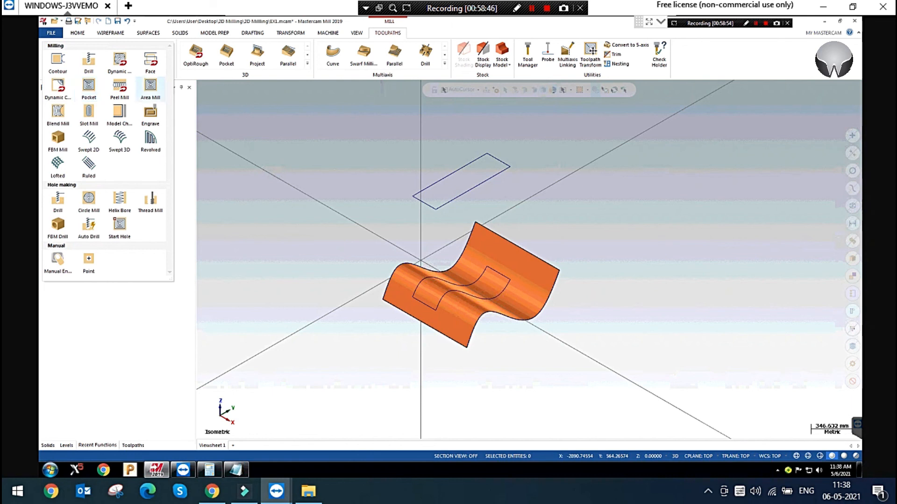
click(333, 190)
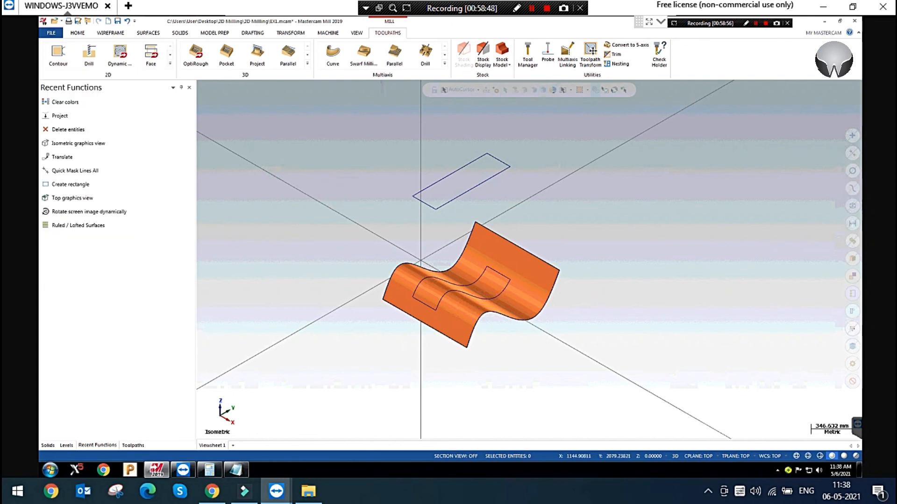
scroll(546, 248, down, 2)
scroll(565, 215, up, 3)
scroll(561, 215, down, 2)
scroll(551, 218, up, 3)
scroll(549, 214, down, 2)
scroll(632, 198, up, 3)
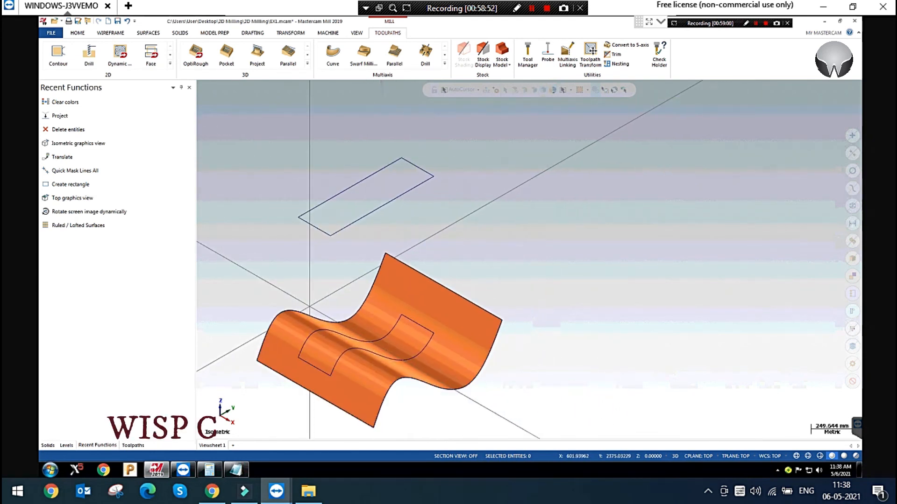
click(755, 23)
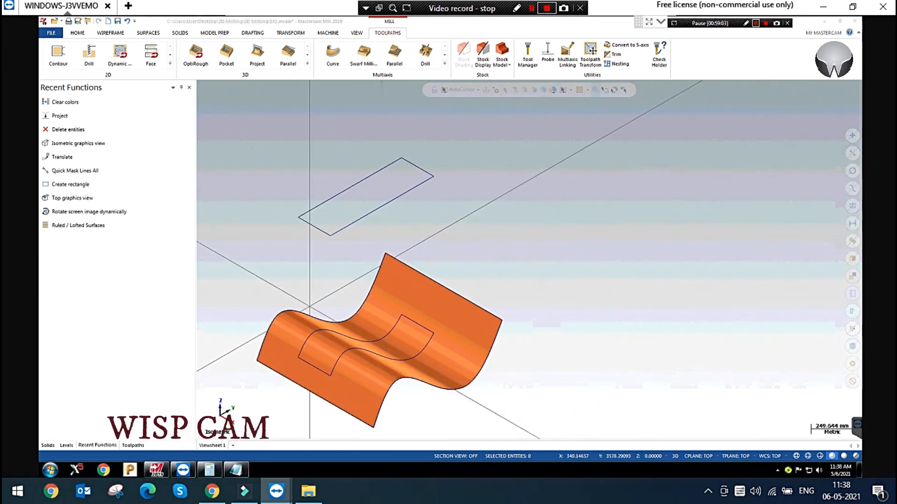
click(787, 23)
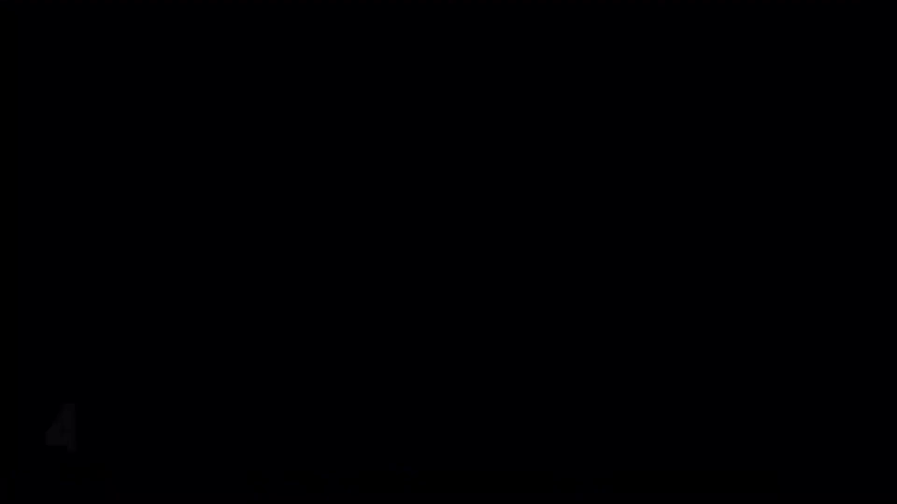